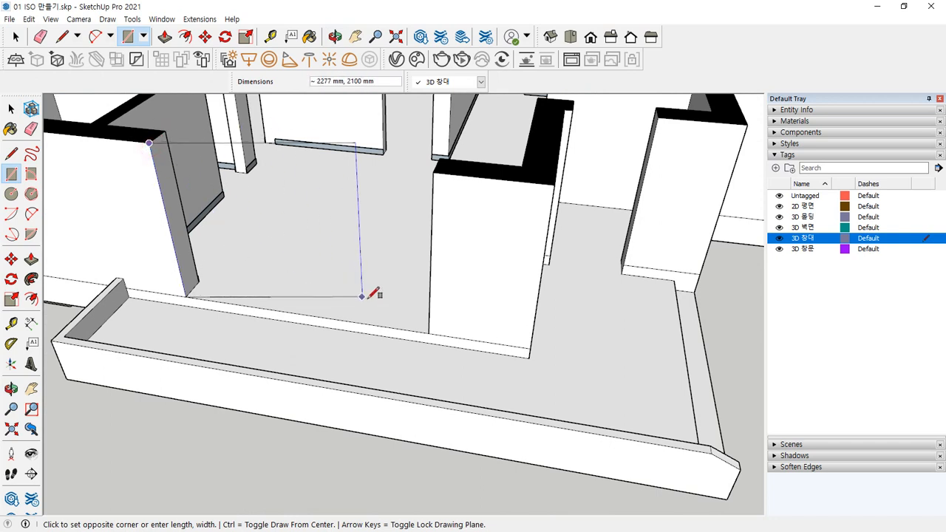
Close off the balcony opening with a rectangle and offset its side and bottom edges 45 mm inward.
click(430, 333)
key(space)
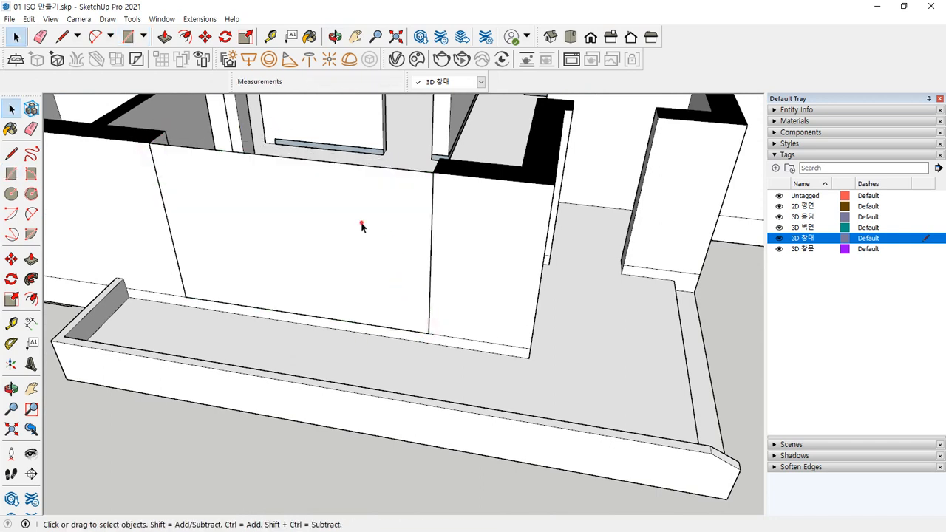
double_click(361, 224)
key(Escape)
key(f)
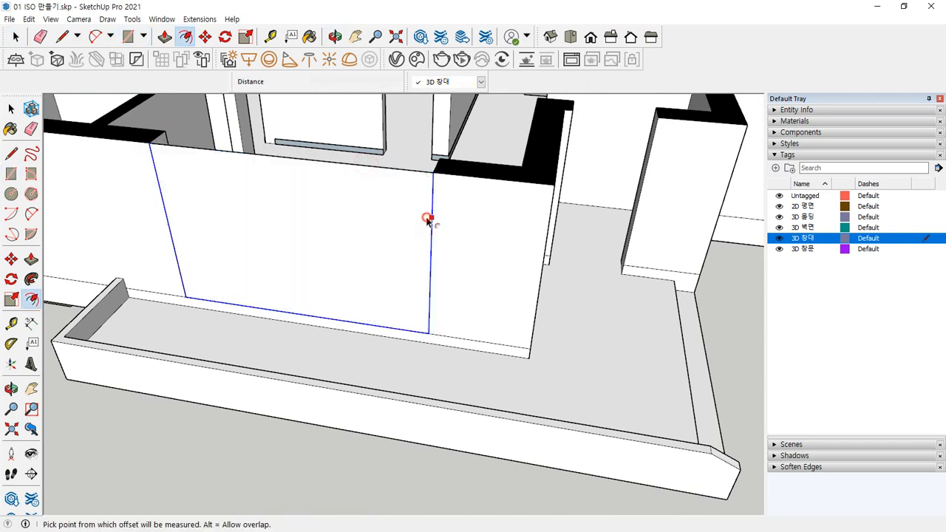
click(431, 218)
text(45)
key(Return)
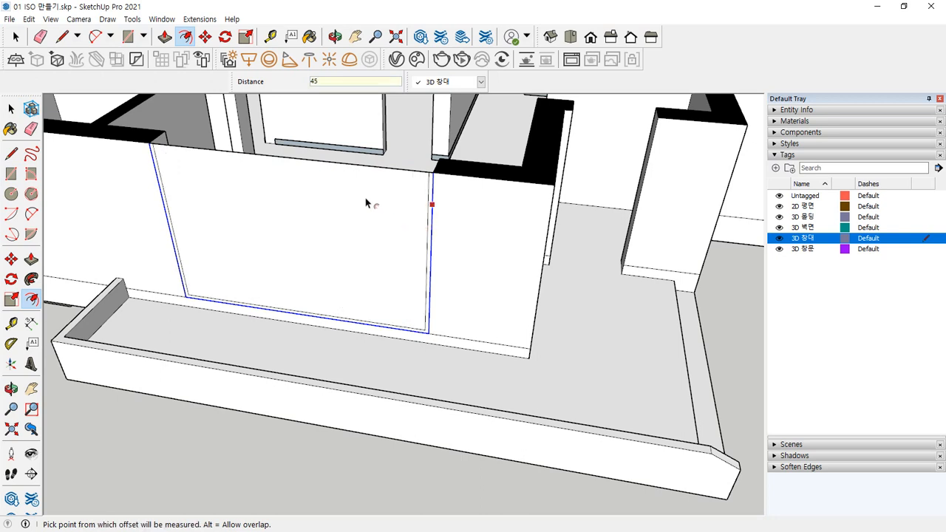
Erase the top edge of the inner face to leave a U-shaped frame, and Push/Pull the frame 120 mm.
key(e)
click(372, 161)
key(space)
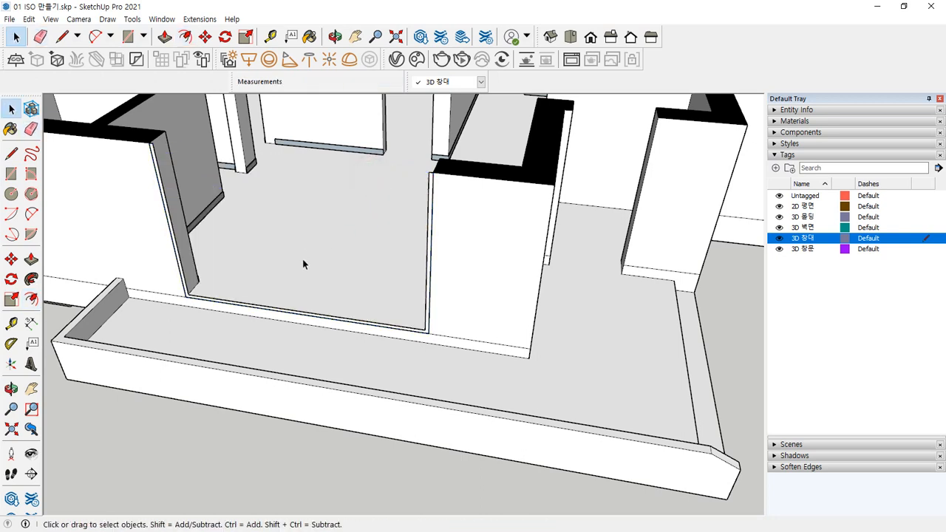
key(p)
click(269, 314)
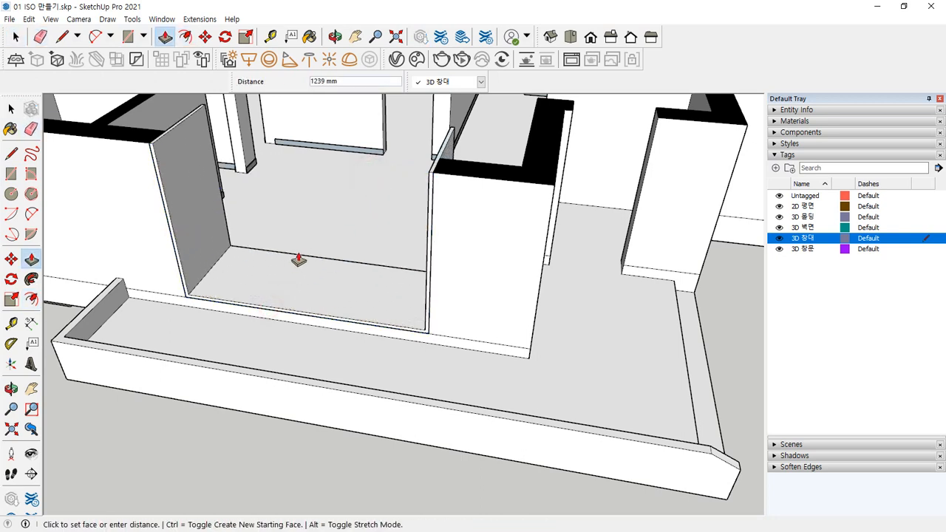
text(120)
key(Return)
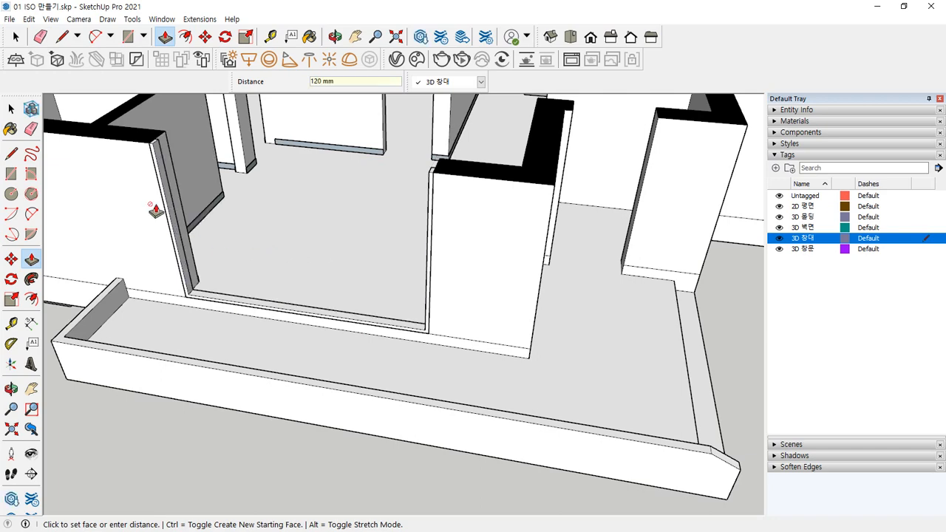
Select all of the connected window frame geometry and make it a group.
key(space)
scroll(158, 164, up, 5)
click(159, 155)
right_click(160, 154)
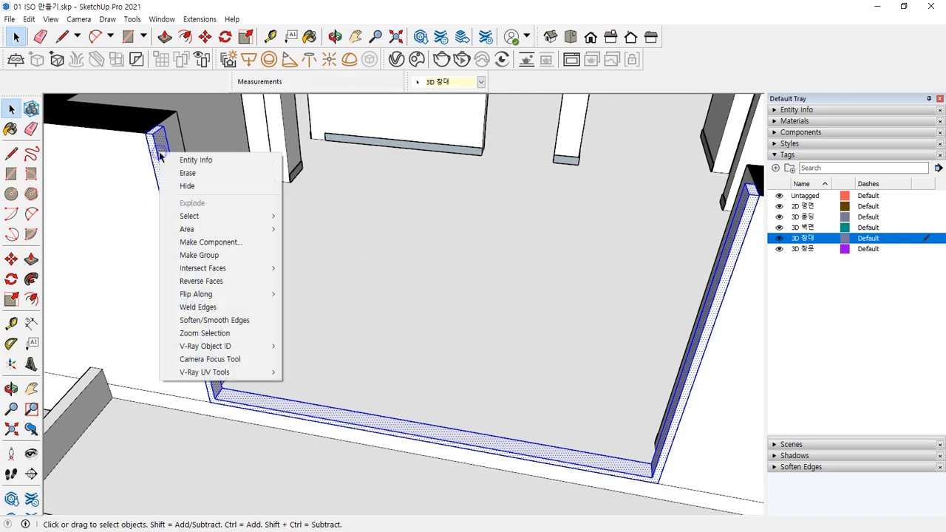
key(r)
right_click(159, 146)
click(184, 251)
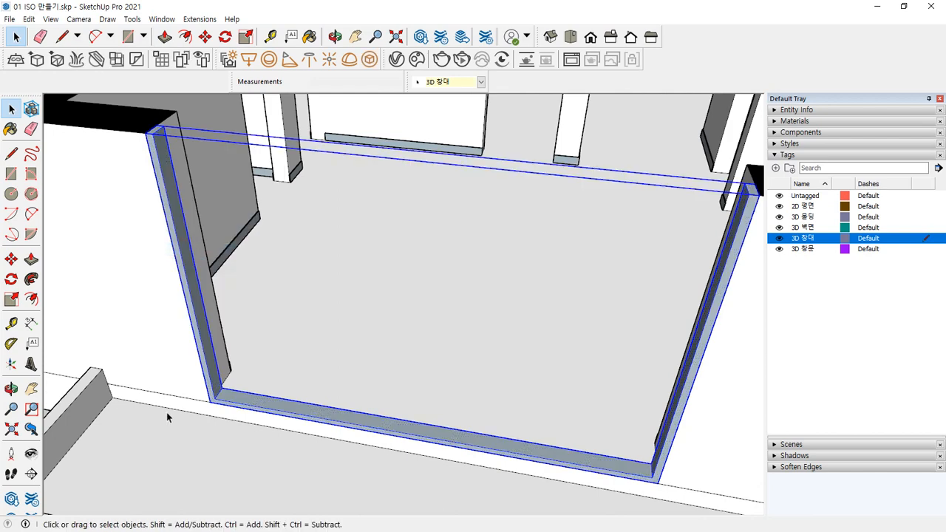
middle_drag(169, 414, 406, 375)
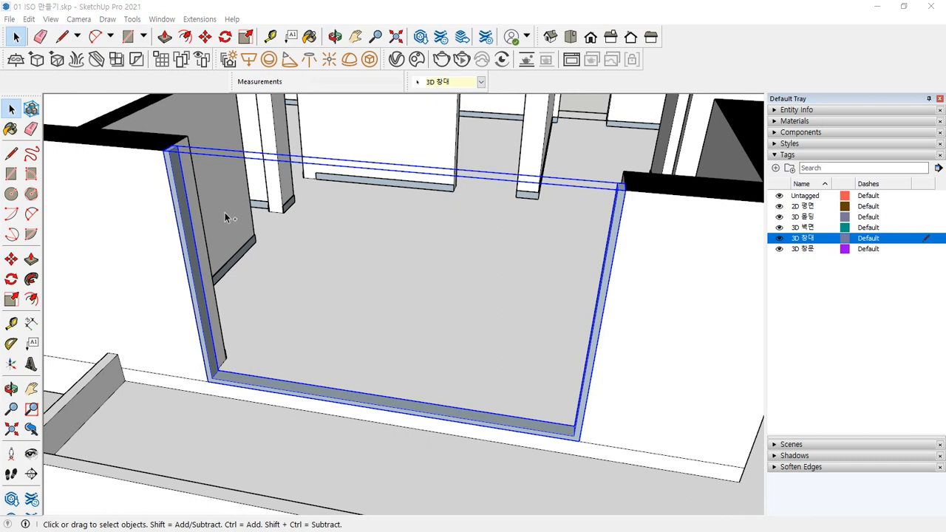
mouse_move(210, 228)
mouse_down()
mouse_move(229, 248)
mouse_move(250, 220)
mouse_up()
mouse_move(328, 244)
mouse_down()
mouse_move(342, 259)
mouse_move(353, 243)
mouse_up()
mouse_move(441, 256)
mouse_down()
mouse_move(459, 276)
mouse_move(470, 264)
mouse_up()
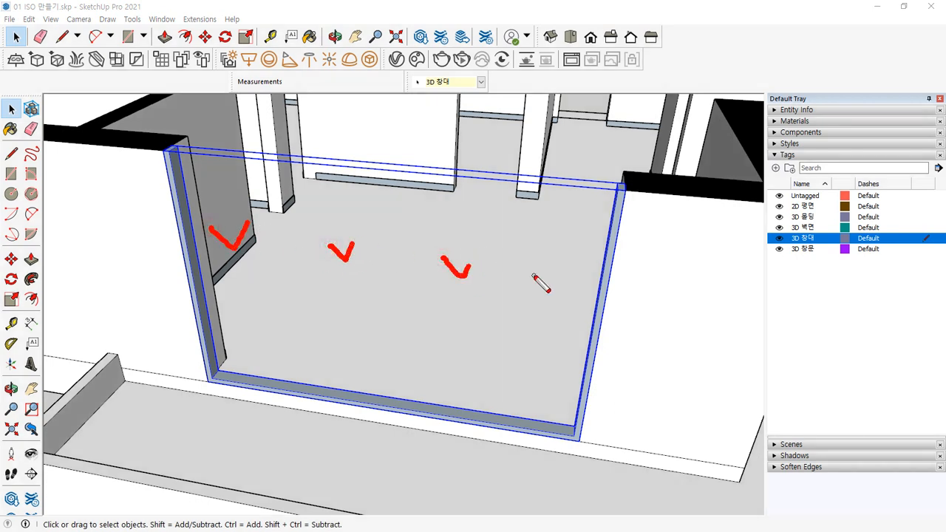
drag(532, 274, 563, 279)
key(e)
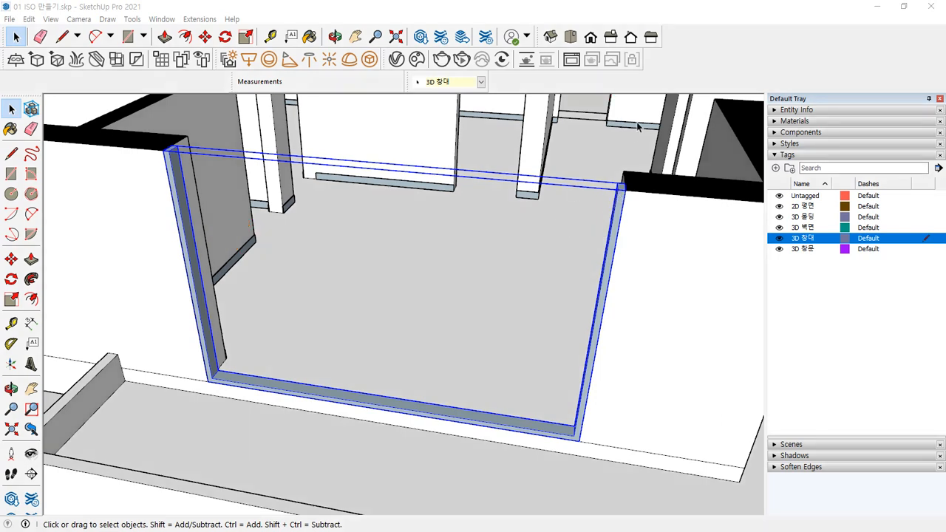
Draw a 1555 x 2055 mm rectangle over the right half of the frame opening and split it down the middle with a second rectangle.
key(r)
click(618, 190)
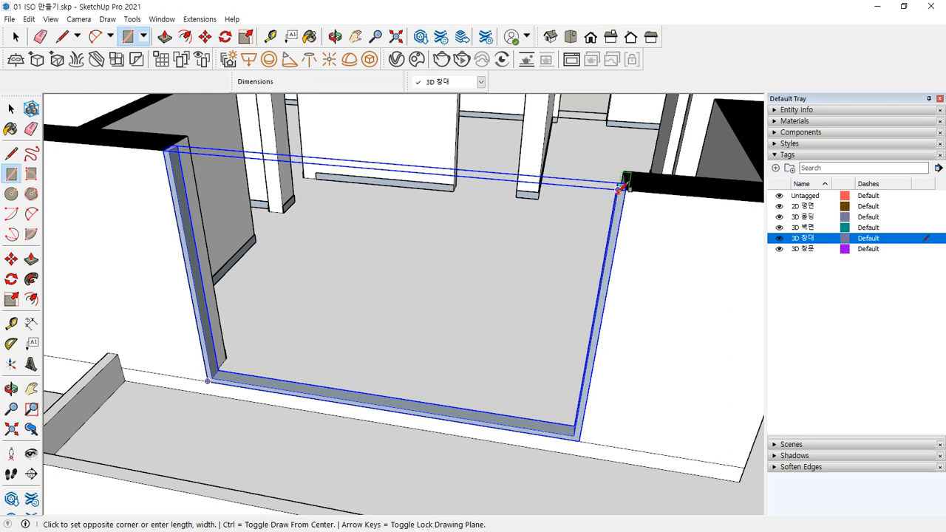
click(382, 404)
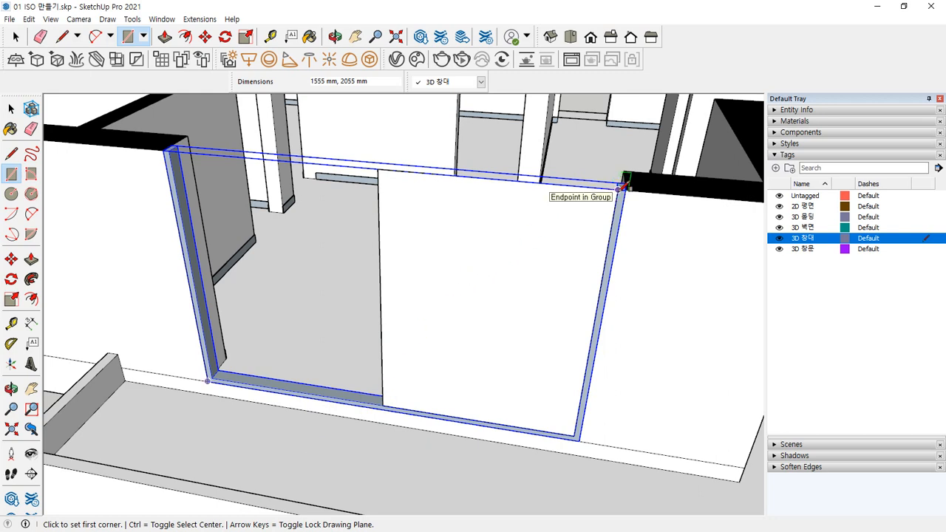
click(618, 189)
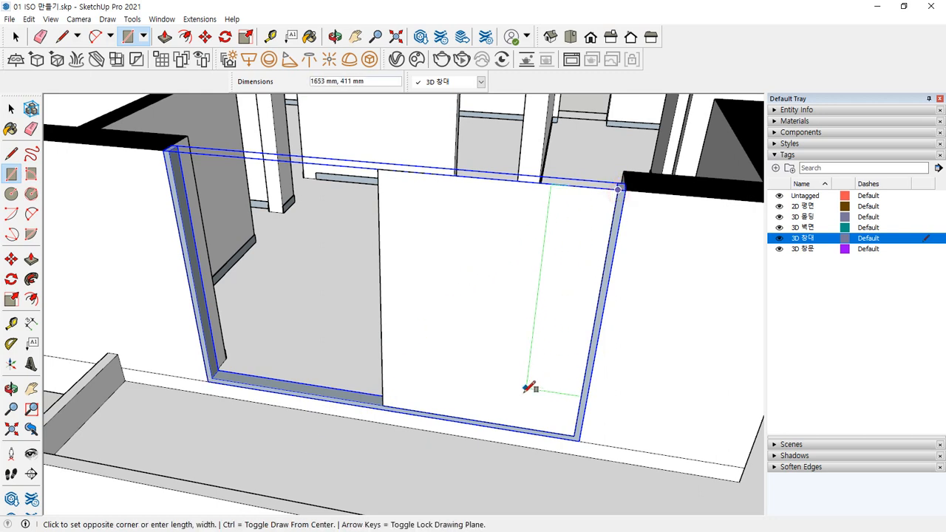
click(476, 422)
key(space)
click(436, 472)
scroll(496, 392, up, 4)
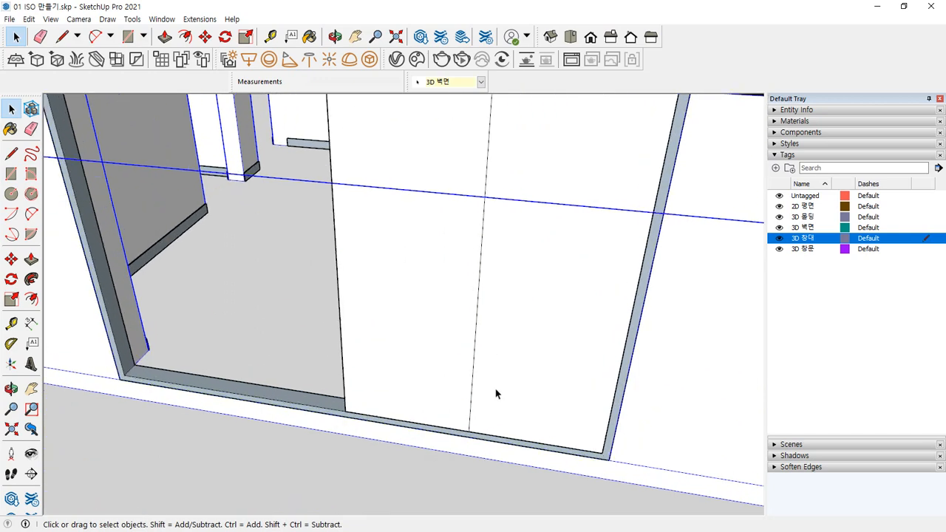
scroll(483, 306, down, 1)
click(532, 222)
middle_drag(495, 276, 441, 266)
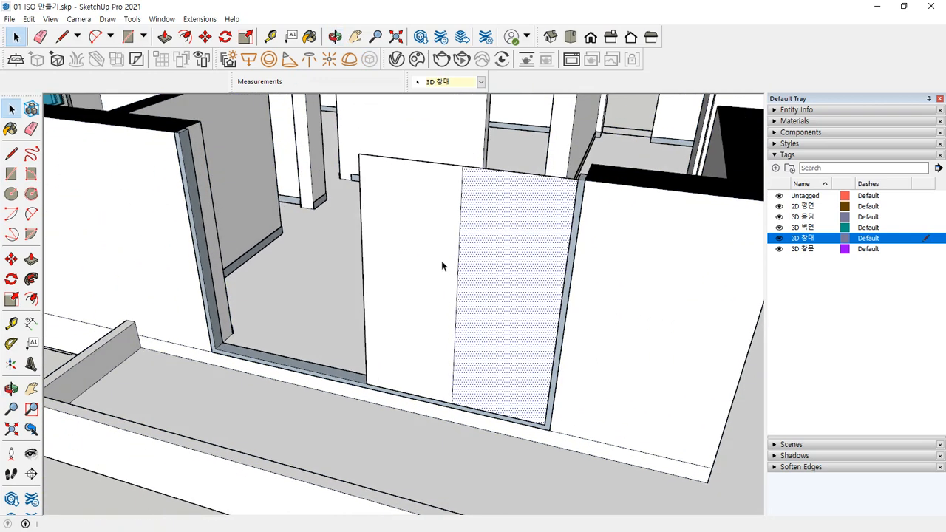
key(l)
click(461, 180)
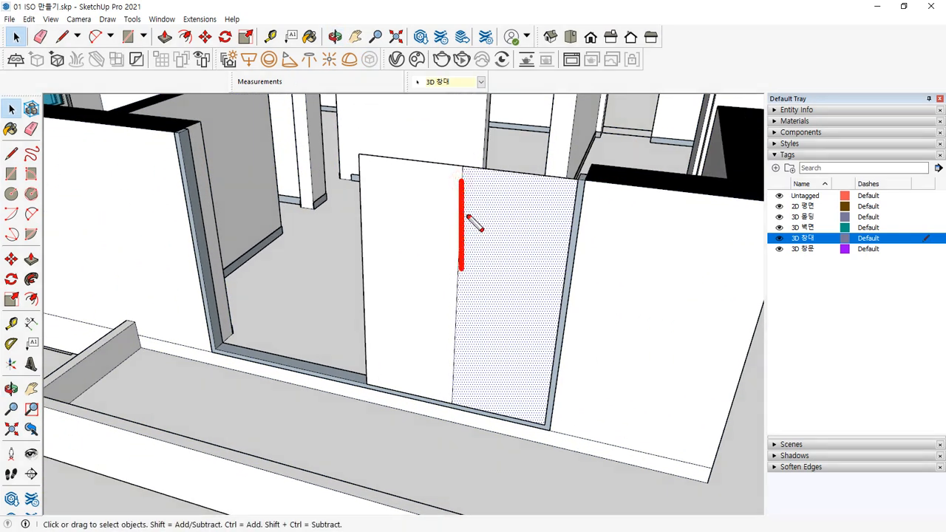
mouse_move(405, 185)
mouse_down()
mouse_move(444, 212)
mouse_move(414, 194)
mouse_up()
mouse_move(496, 199)
mouse_down()
mouse_move(511, 268)
mouse_move(498, 207)
mouse_up()
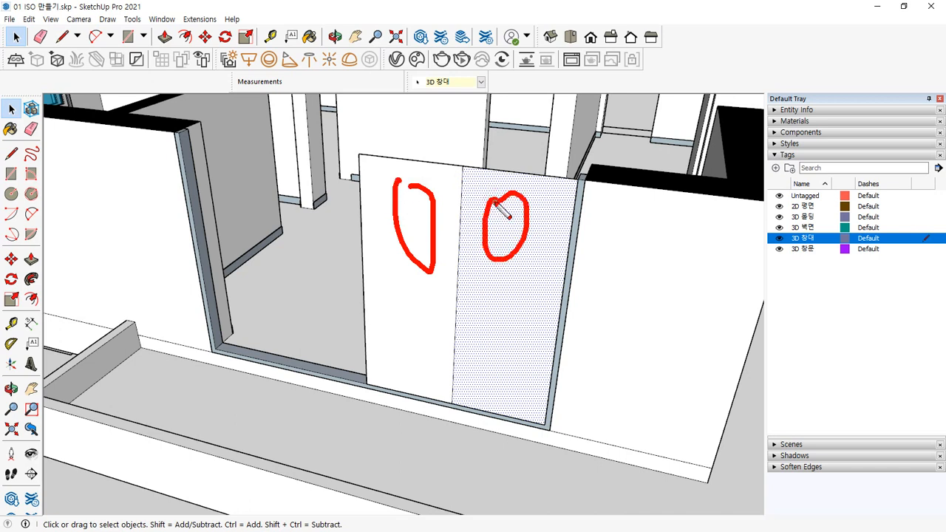
drag(465, 270, 474, 255)
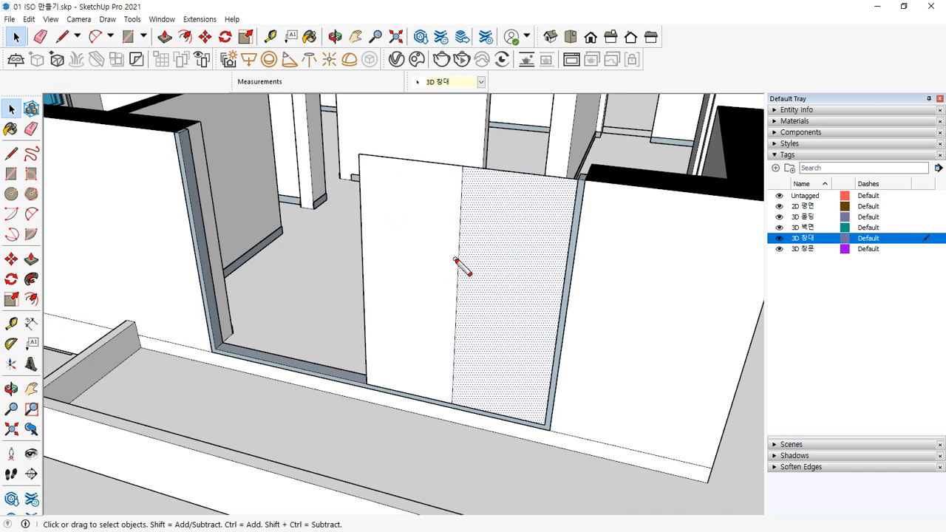
Move the dividing edge between the two panel faces 30 mm toward the middle of the frame opening.
click(457, 266)
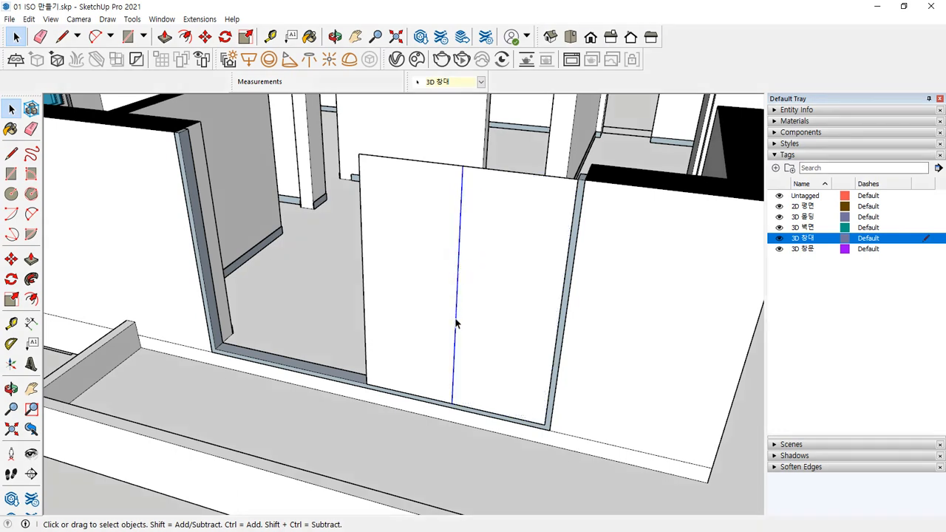
scroll(456, 323, up, 3)
key(m)
click(452, 424)
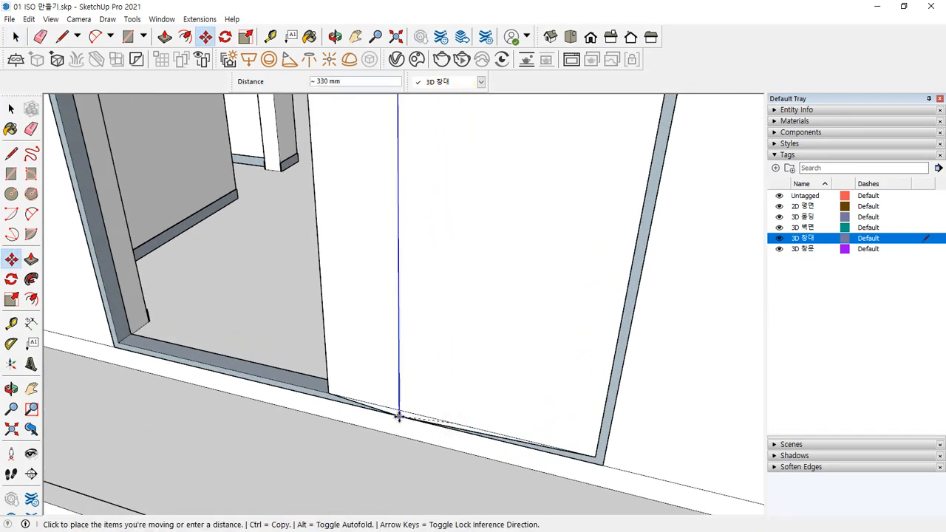
text(3)
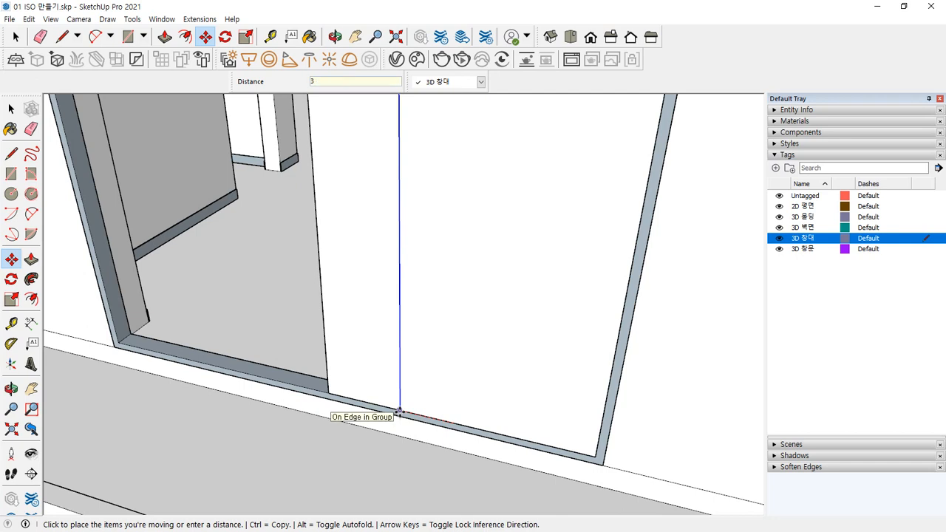
text(0)
key(Return)
key(space)
scroll(372, 337, down, 3)
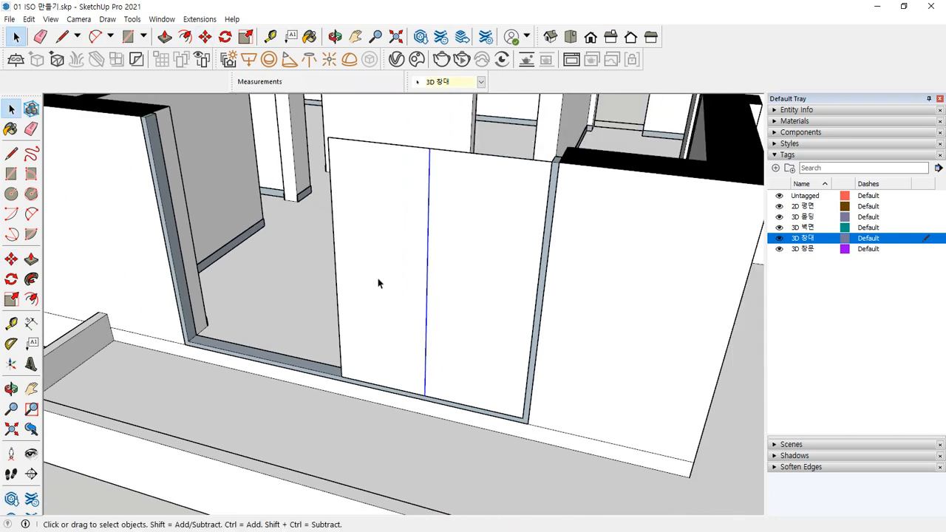
Try deleting the panel face nearest the middle of the opening, and undo both the deletion and the divider move.
click(377, 279)
ctrl+shift+double_click(430, 291)
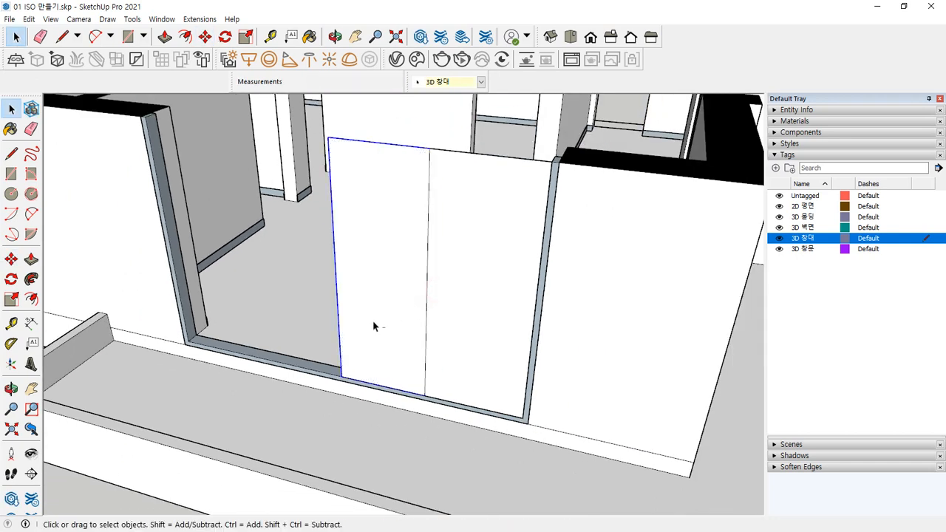
key(Delete)
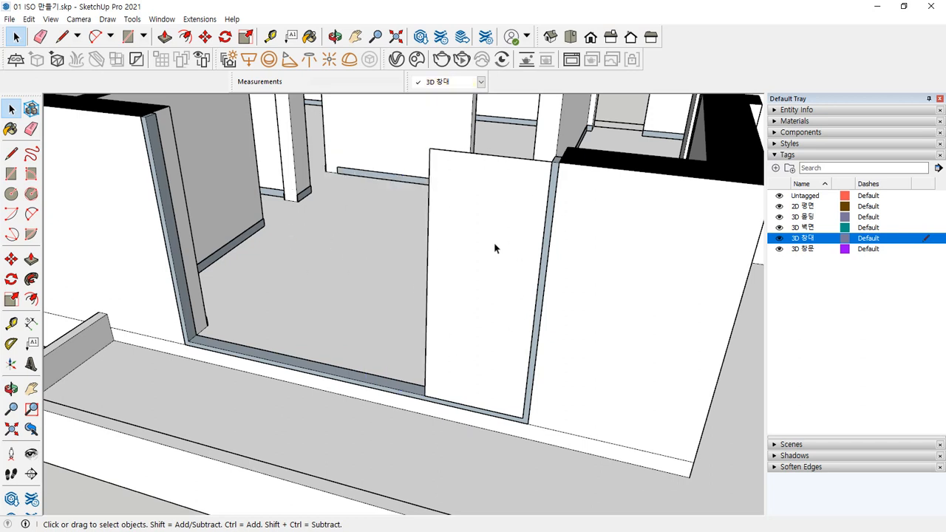
key(ctrl+z)
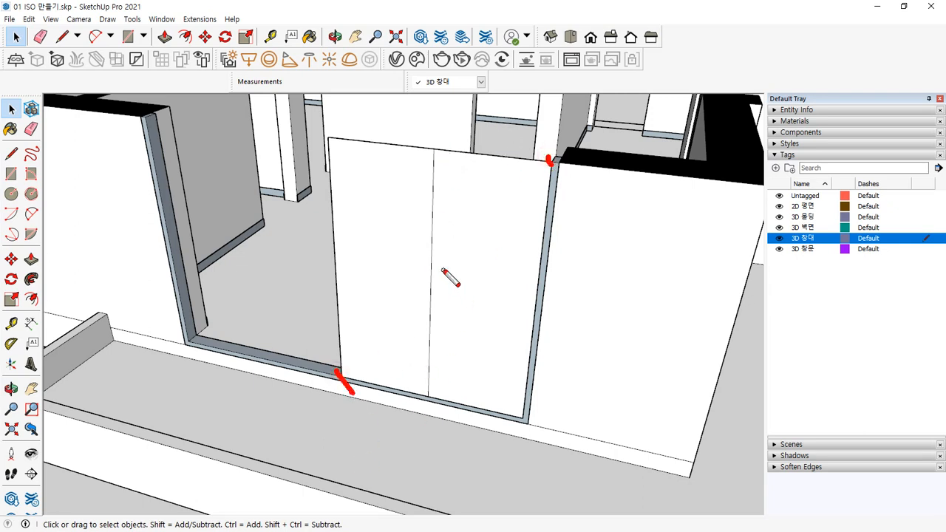
mouse_move(441, 270)
mouse_down()
mouse_move(425, 265)
mouse_move(419, 286)
mouse_up()
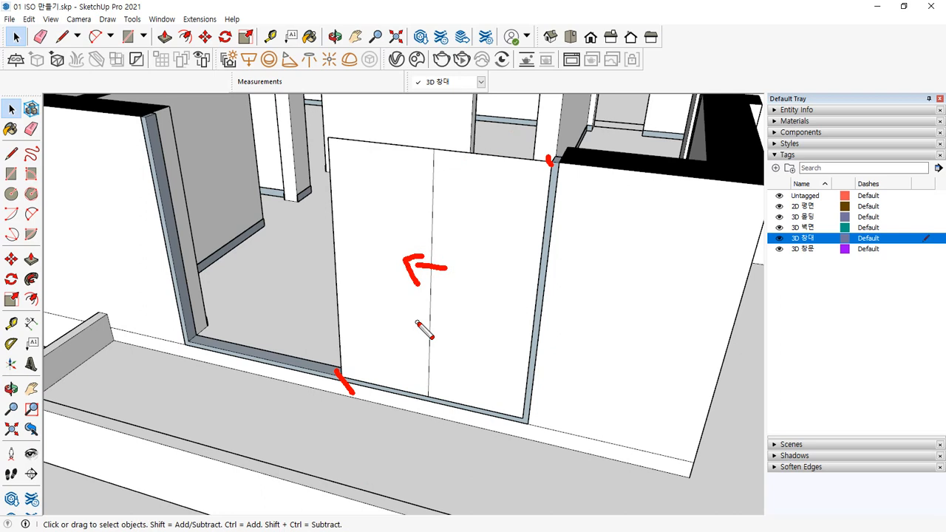
key(Escape)
Delete the panel face nearest the middle of the opening with its outer edges, keeping the divider at the panel's centre.
click(392, 234)
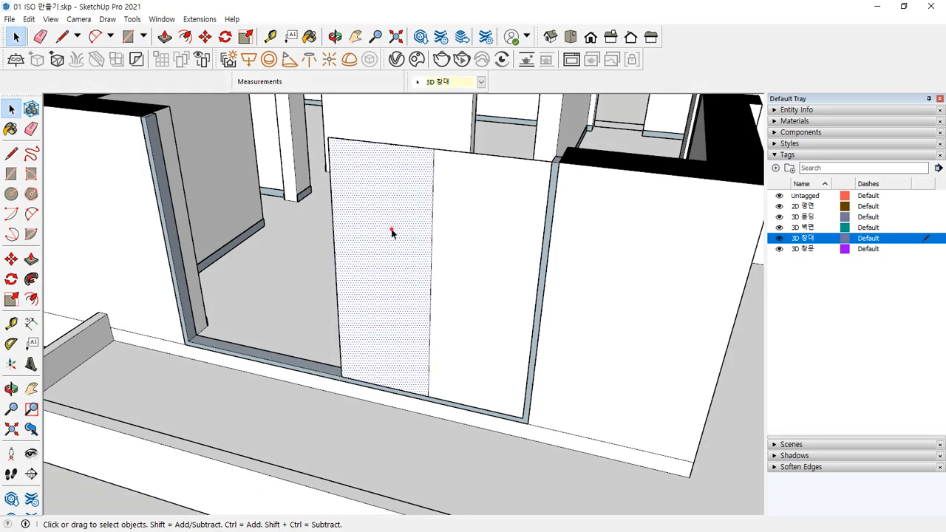
click(478, 241)
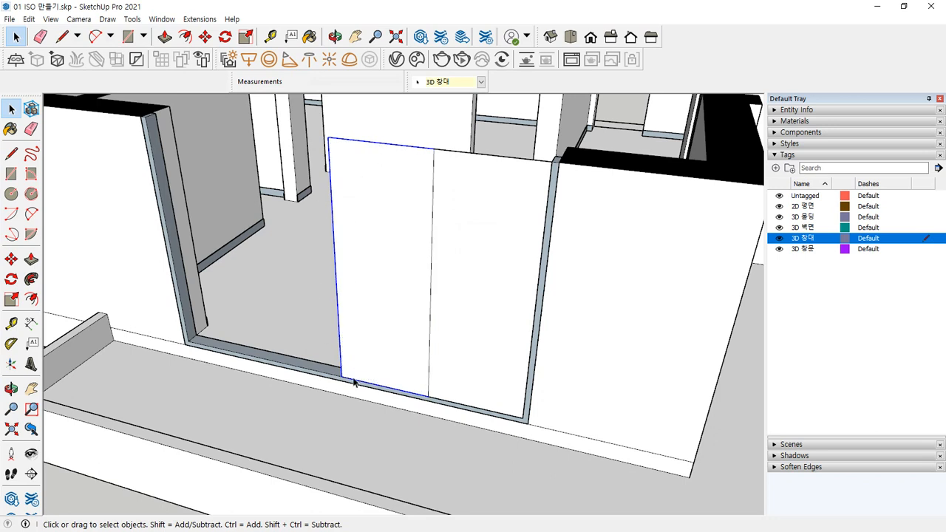
key(Delete)
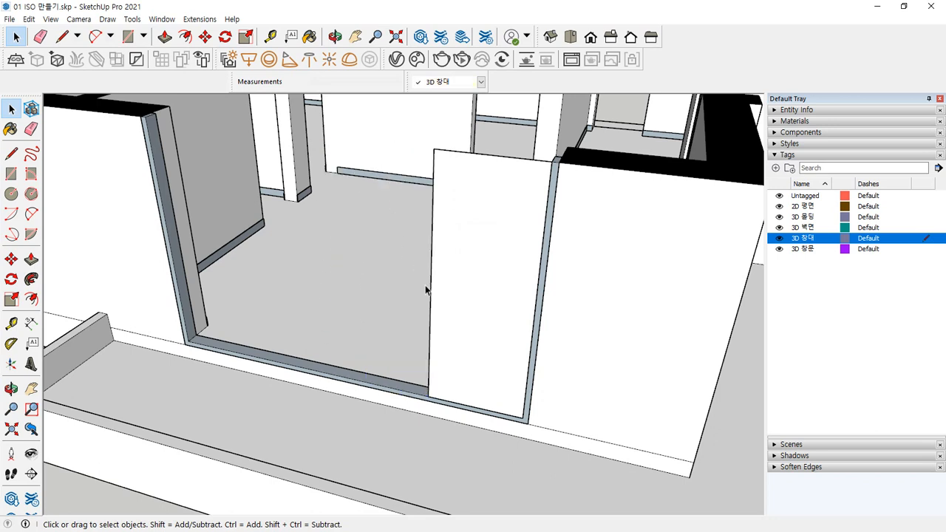
middle_drag(437, 295, 494, 209)
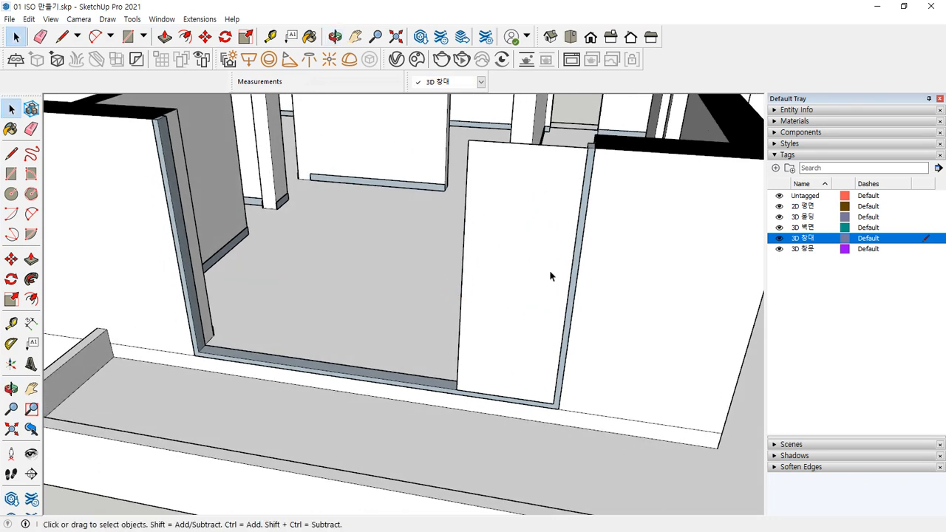
Undo the face deletion and both rectangles so the frame opening is empty.
key(ctrl+z)
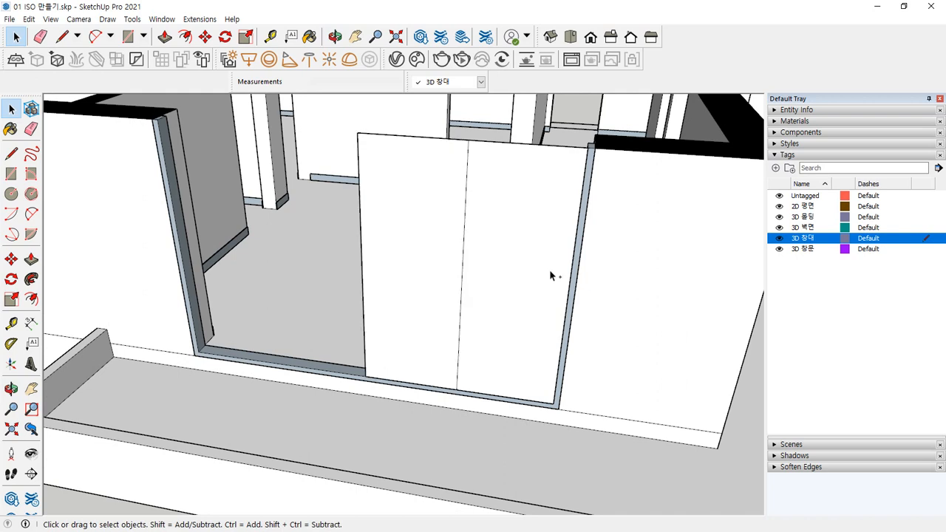
key(r)
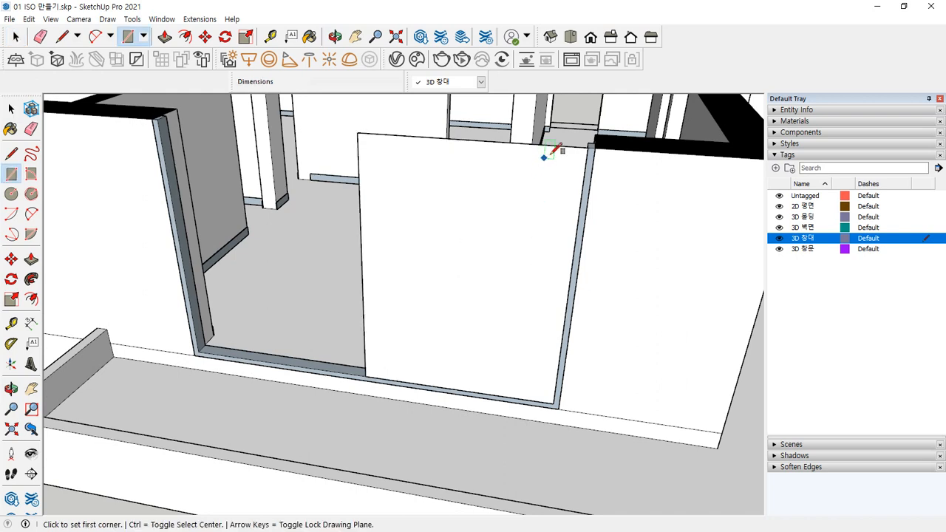
key(ctrl+z)
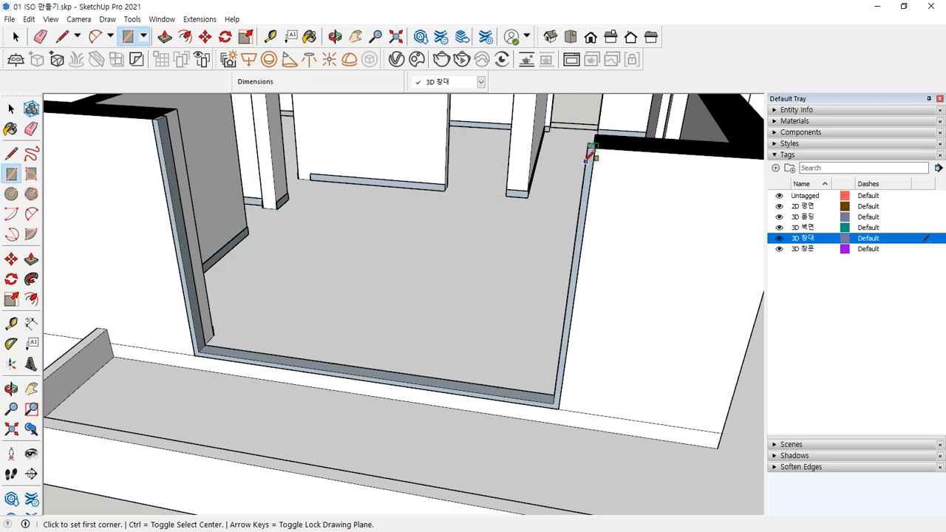
Draw a 1555 by 2055 mm rectangle from the frame's upper inner corner to the sill's midpoint, and halve it with a second rectangle.
scroll(589, 156, up, 3)
click(552, 175)
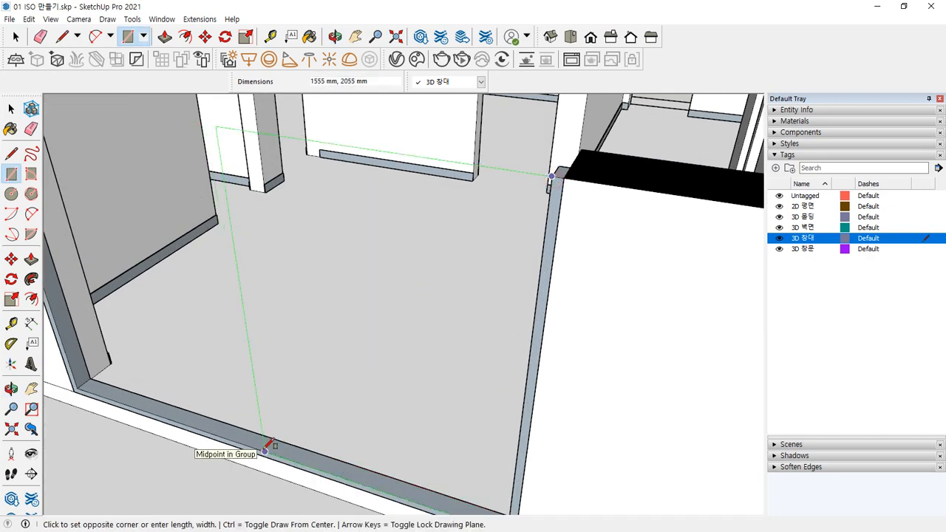
click(264, 448)
click(552, 175)
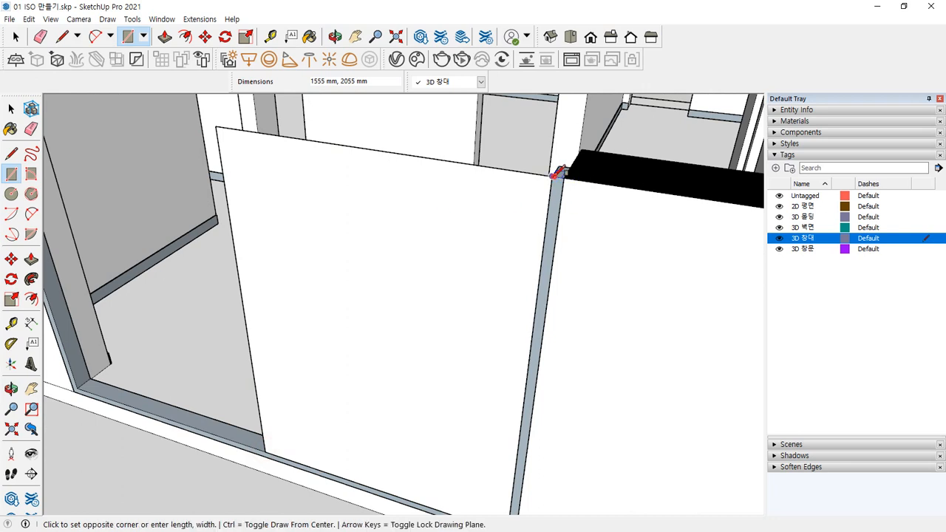
click(377, 488)
Move the dividing edge between the two panel faces 30 mm toward the middle of the frame opening.
key(space)
click(371, 237)
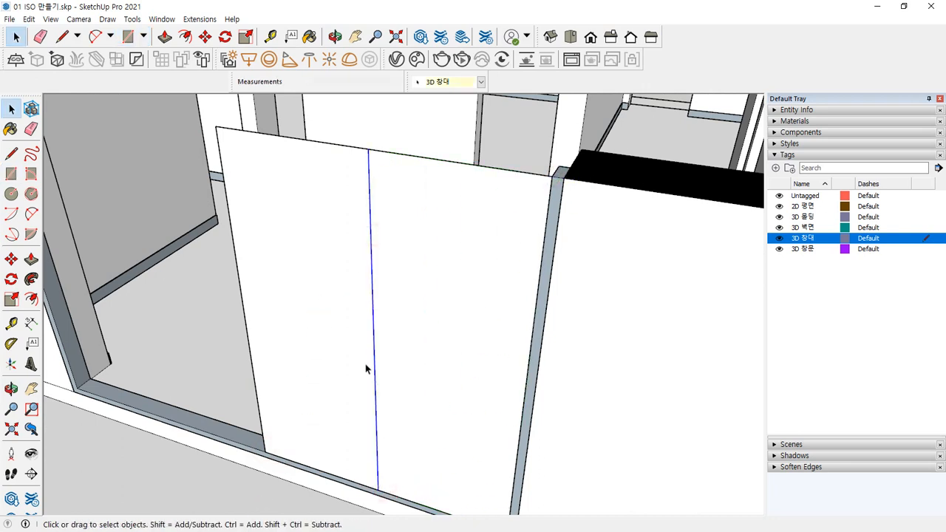
key(m)
click(372, 308)
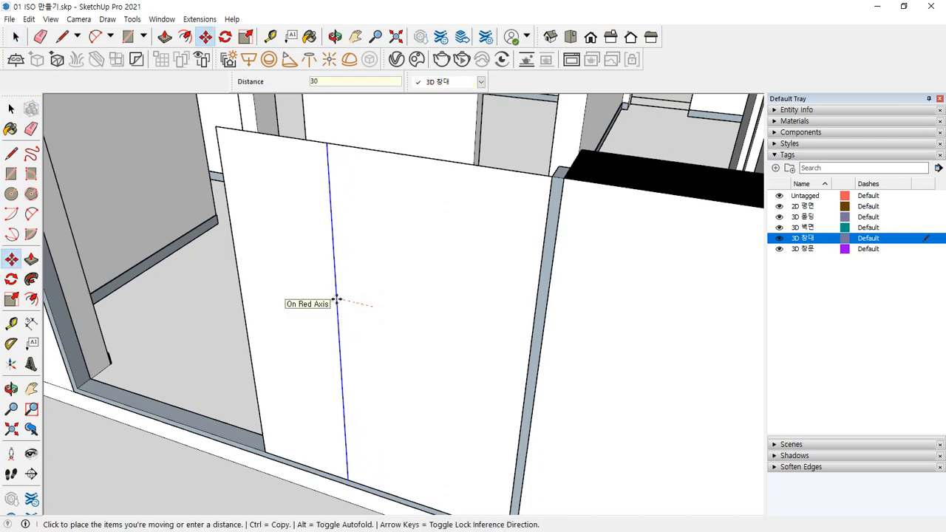
text(30)
key(Return)
Delete the panel face nearest the middle of the opening with its outer edges, keeping the dividing edge.
key(space)
click(312, 306)
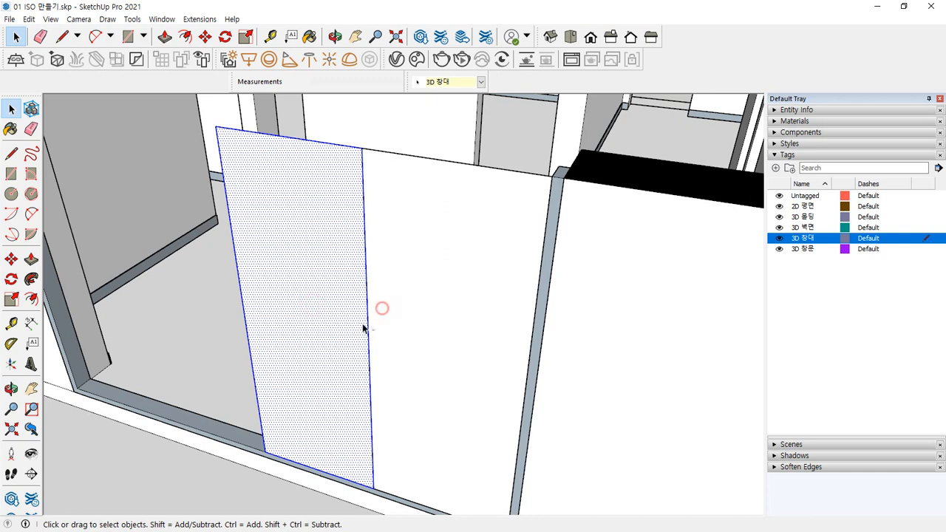
click(394, 327)
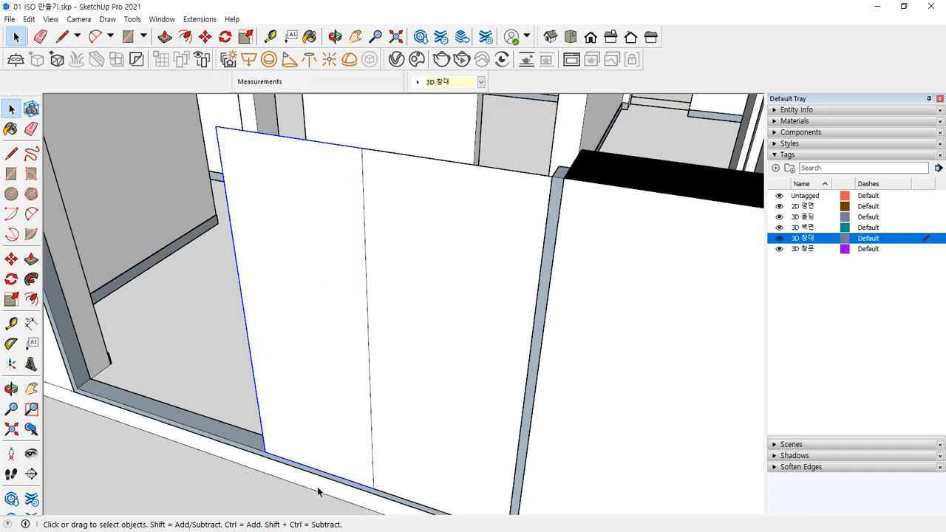
key(Delete)
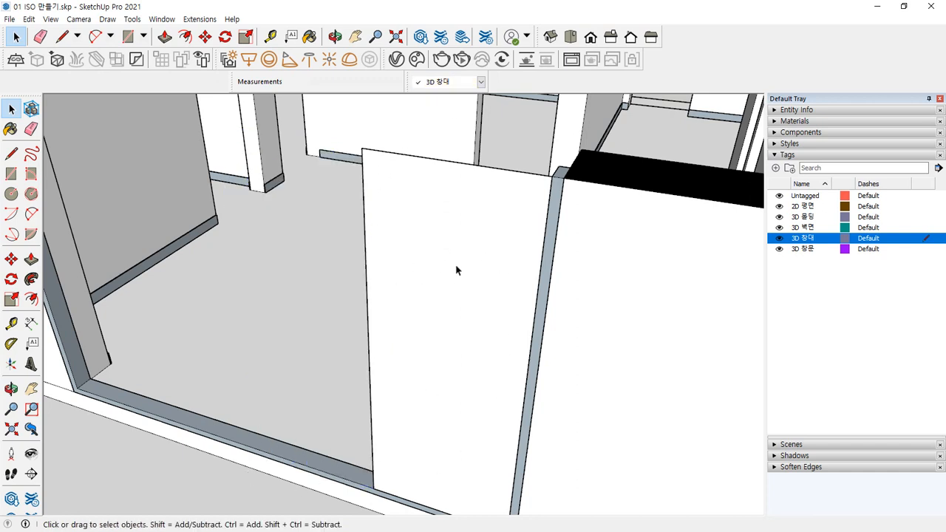
click(471, 225)
key(f)
click(473, 213)
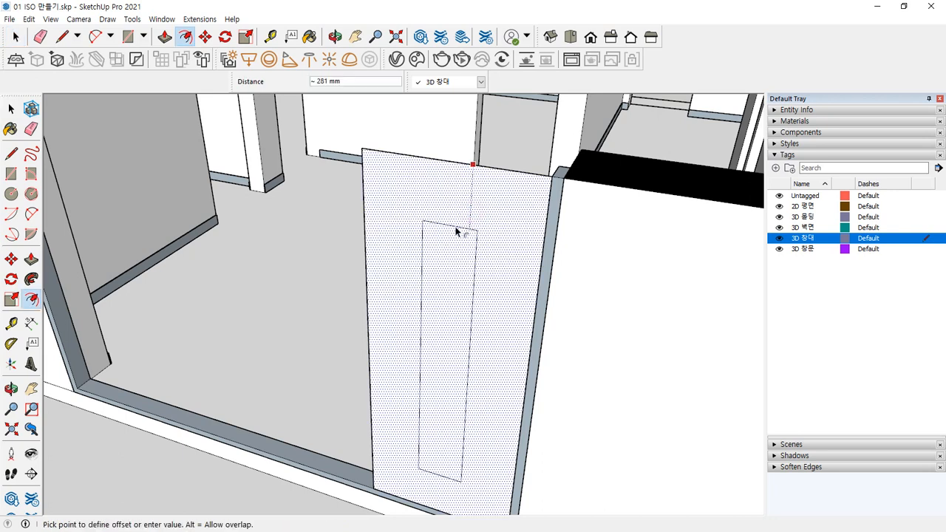
key(space)
Offset the panel's side and bottom edges inward and erase its top edge between them, leaving a U-shaped sash profile.
double_click(455, 224)
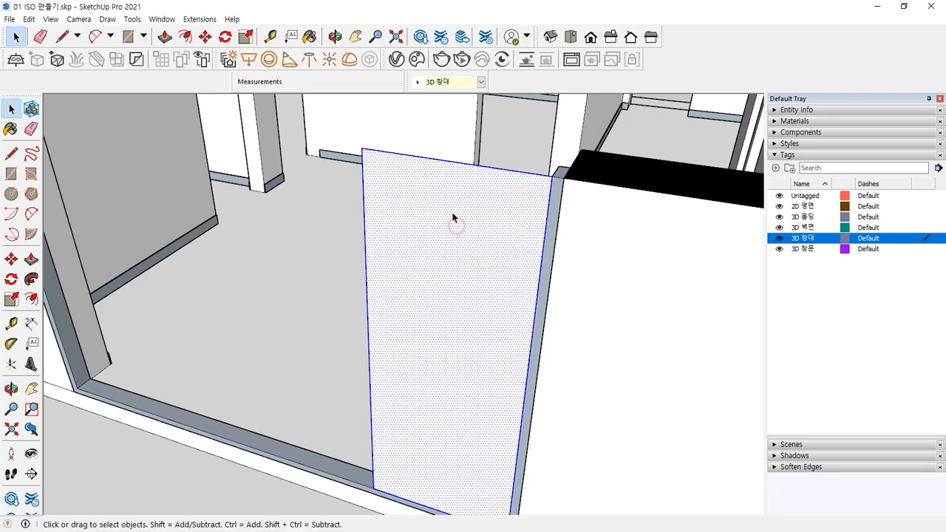
click(440, 143)
key(f)
click(407, 217)
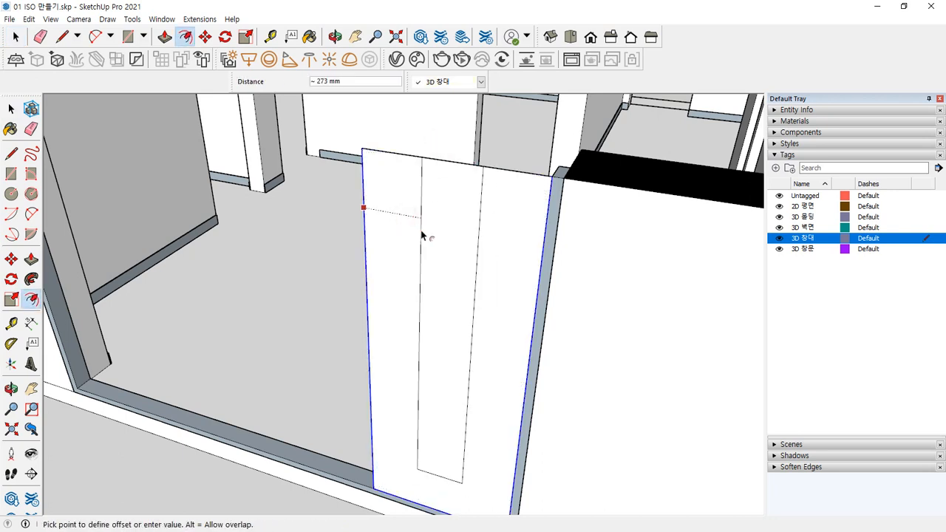
key(Return)
key(e)
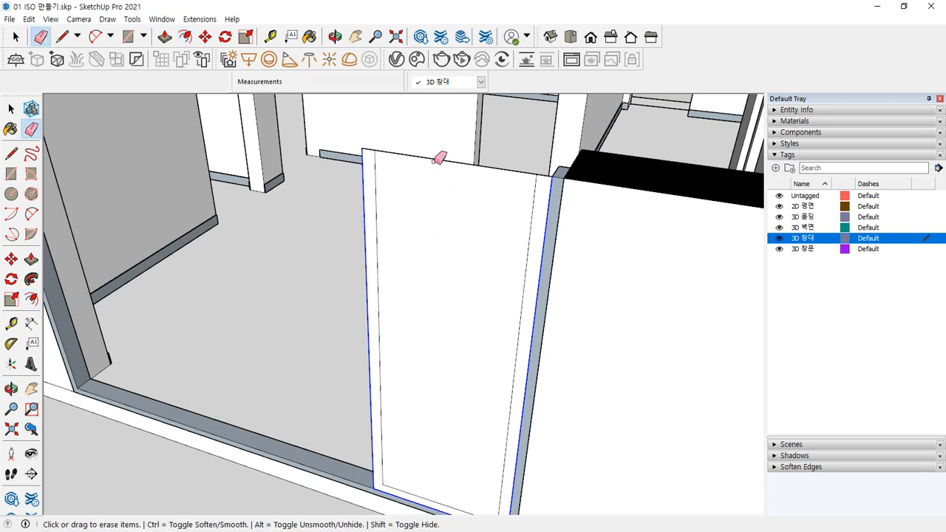
drag(436, 154, 433, 156)
key(space)
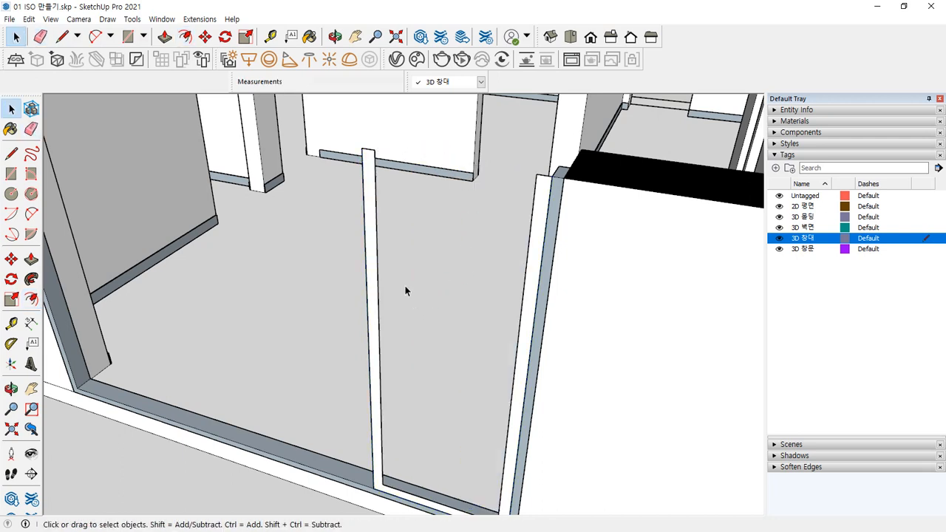
Extrude the U-shaped sash profile into a solid with Push/Pull and group it.
key(p)
click(372, 270)
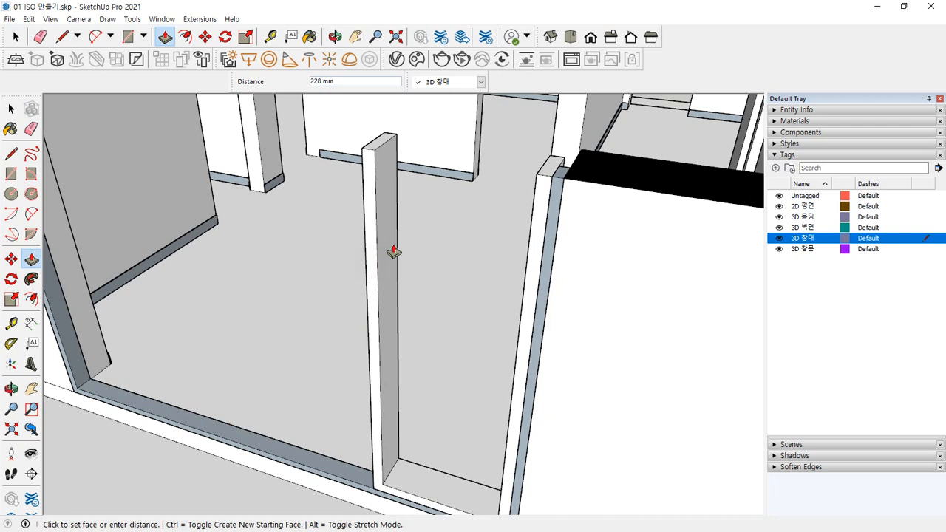
key(Return)
key(space)
triple_click(367, 199)
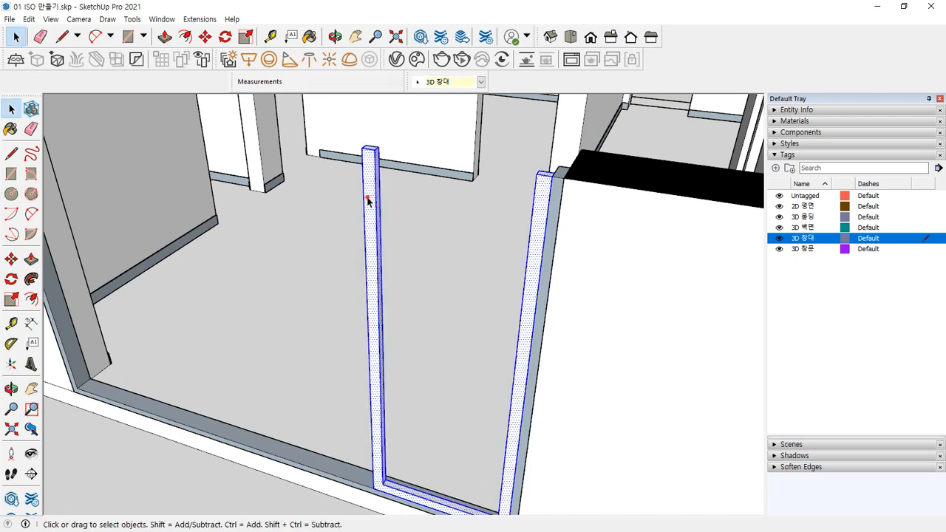
right_click(368, 199)
click(405, 300)
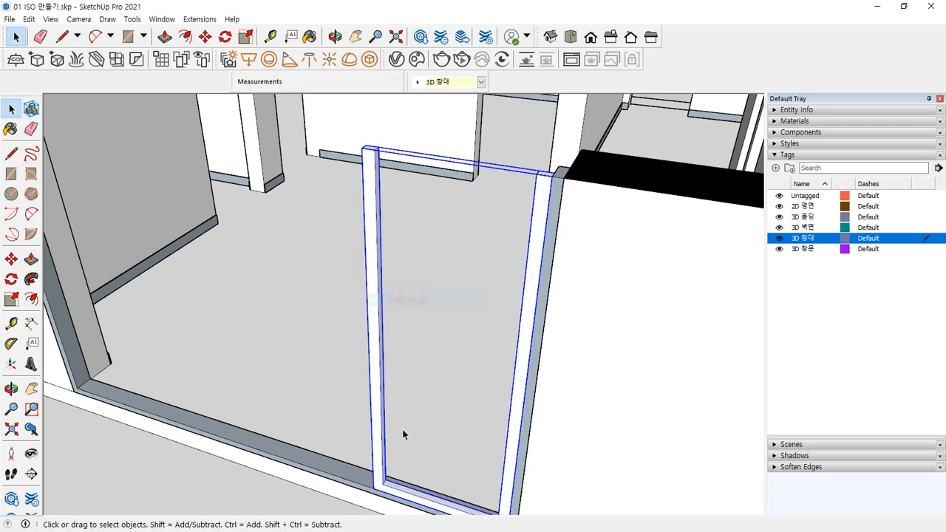
Draw a glass pane about 687 by 1995 mm inside the sash and paint it with Translucent Glass Tinted from Glass and Mirrors.
key(r)
click(385, 476)
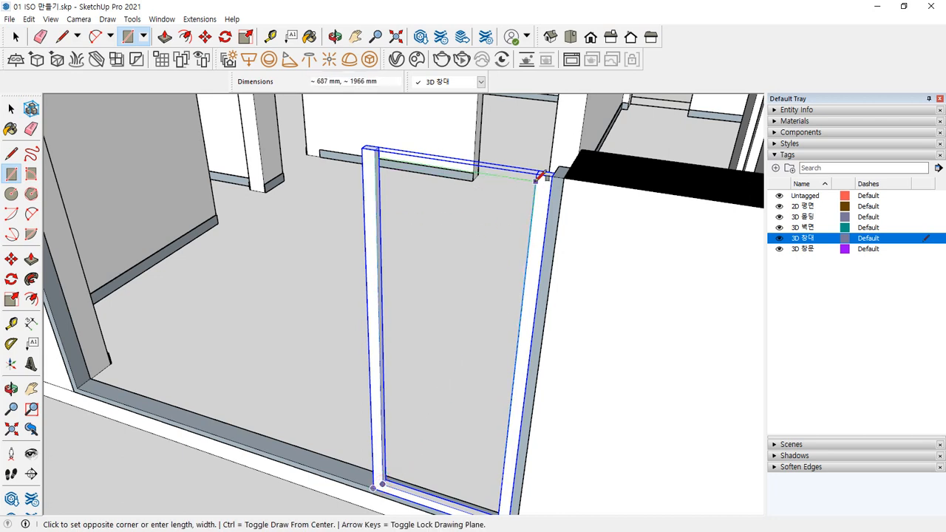
click(538, 177)
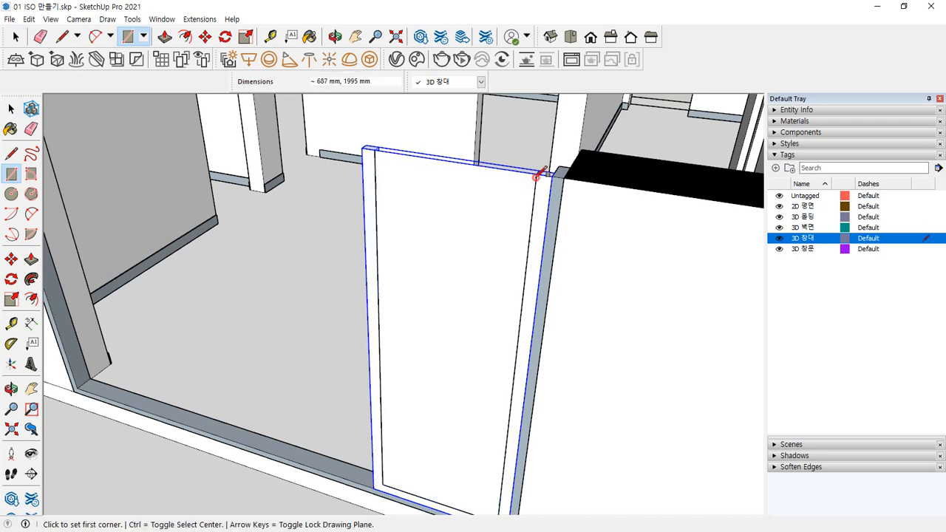
click(785, 122)
click(785, 281)
click(481, 251)
key(space)
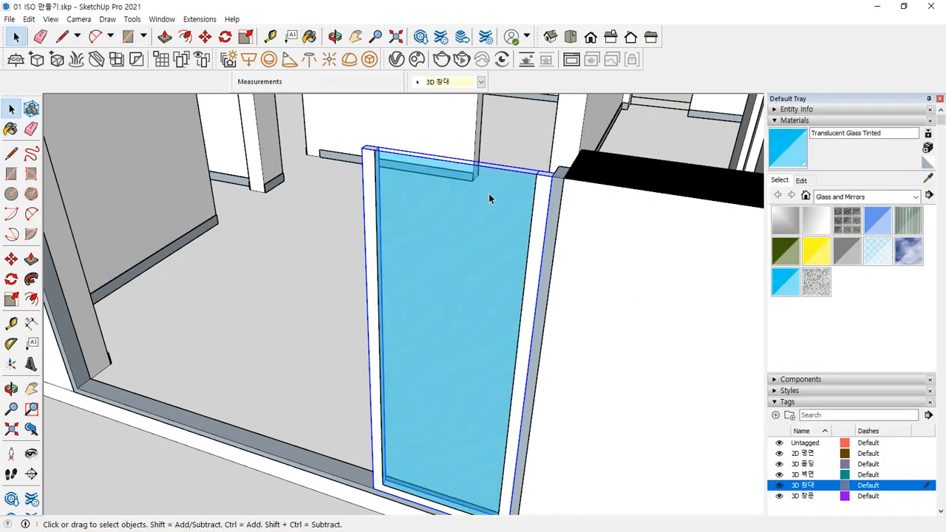
Move the glass pane from the sash's front corner to the middle of the sash's depth.
click(488, 194)
scroll(523, 163, up, 3)
scroll(577, 216, down, 3)
middle_drag(600, 281, 535, 315)
scroll(626, 350, up, 5)
key(m)
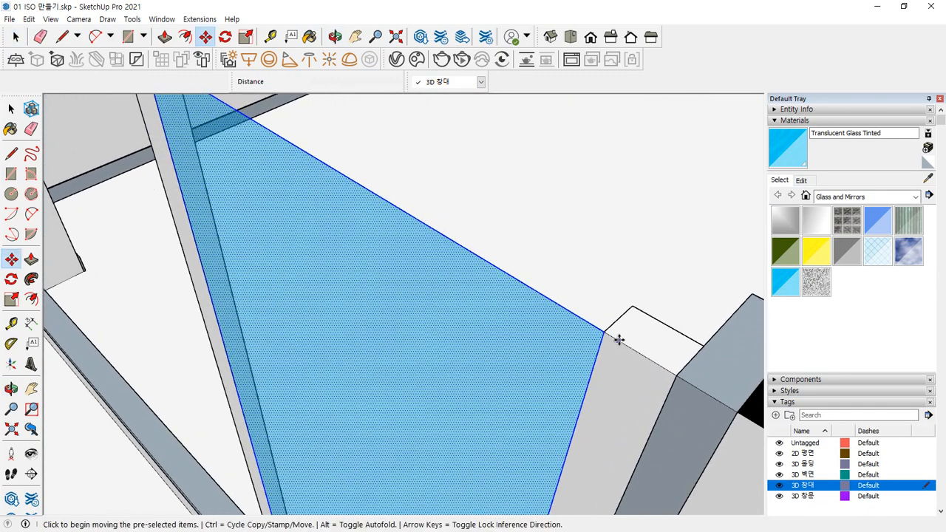
click(604, 334)
click(616, 321)
key(space)
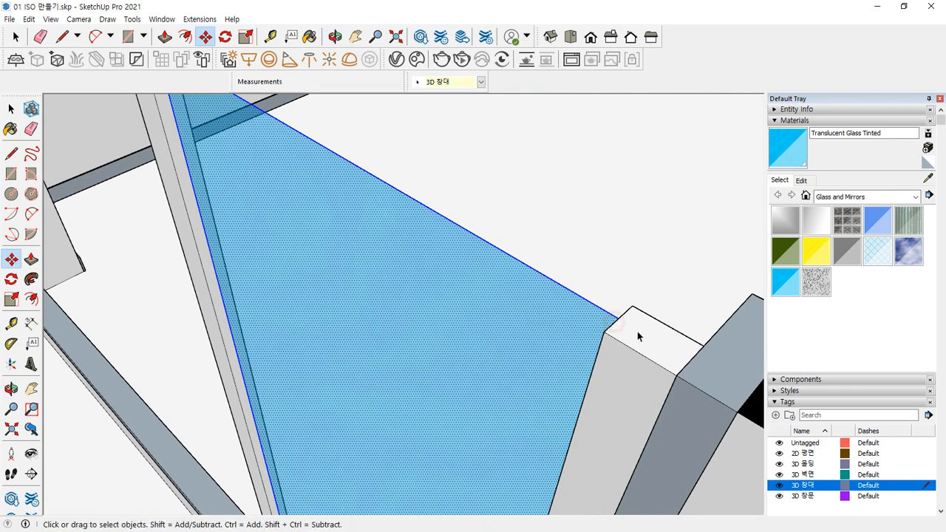
Group the sash frame and its glass pane together.
key(ctrl+z)
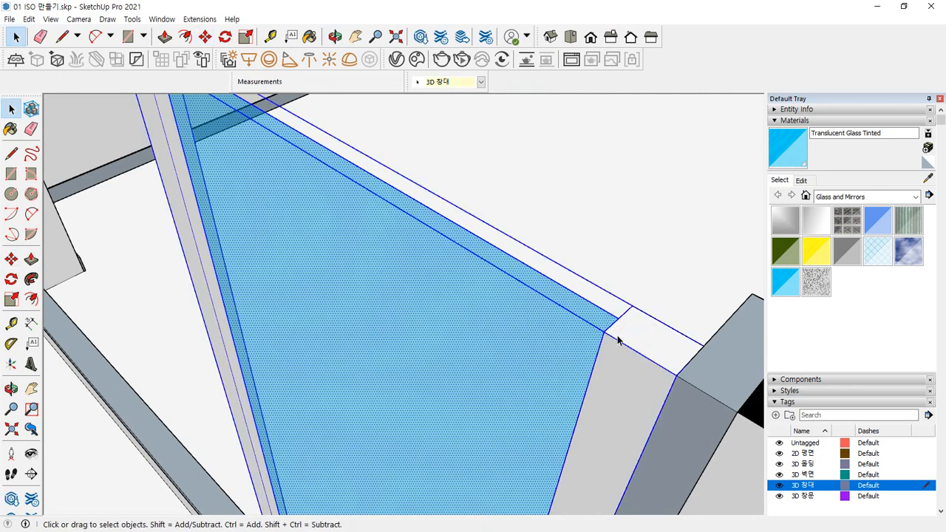
right_click(645, 329)
click(697, 203)
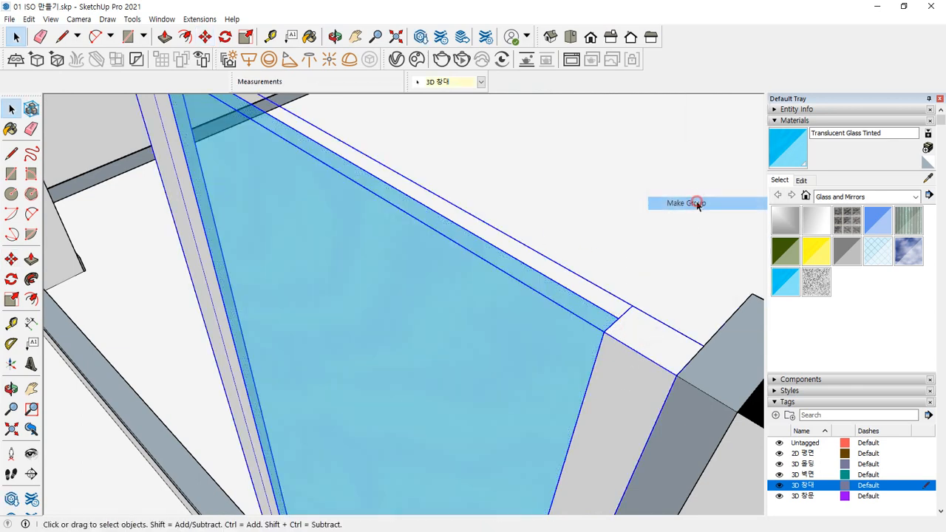
Move the grouped sash 60 mm toward the room side of the outer frame.
middle_drag(686, 327, 591, 394)
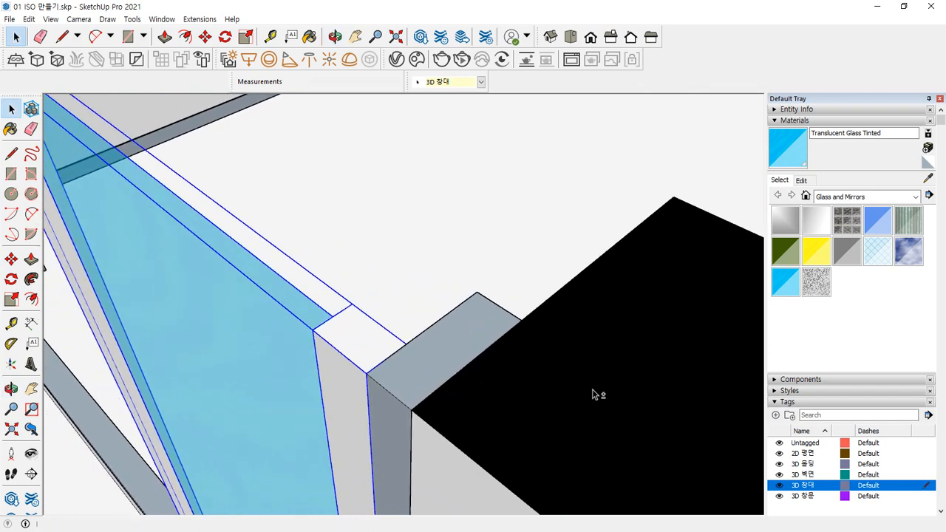
key(m)
click(368, 374)
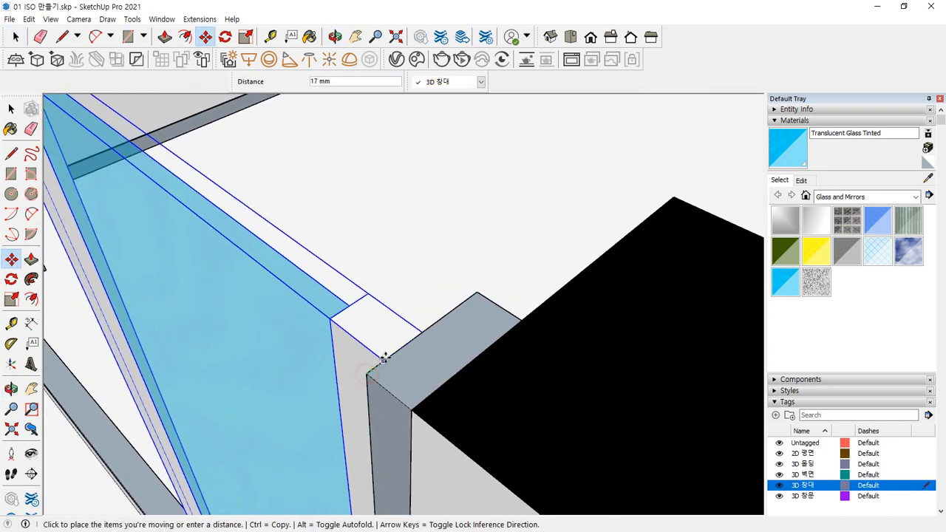
click(422, 331)
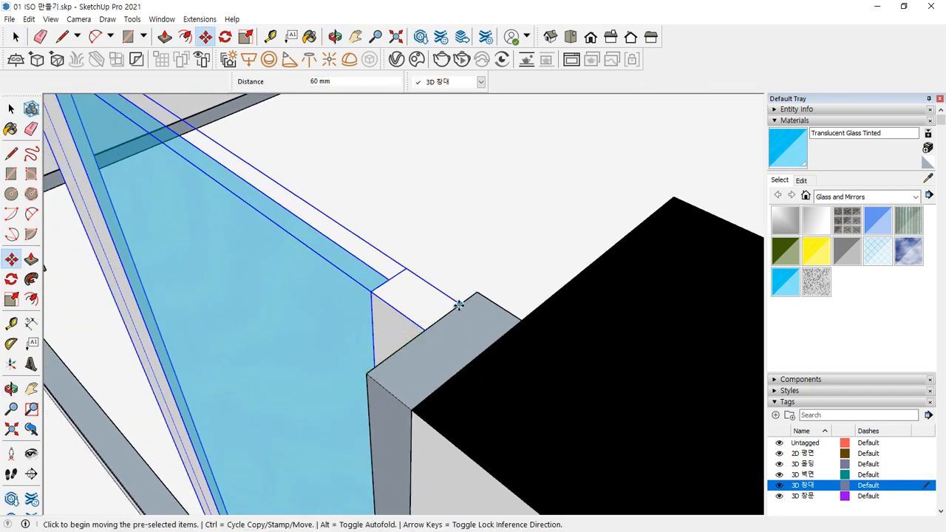
Copy the sash about 749 mm across the opening onto the balcony-side track, overlapping the first sash's inner stile.
click(456, 304)
key(ctrl)
scroll(273, 253, down, 1)
middle_drag(272, 253, 477, 376)
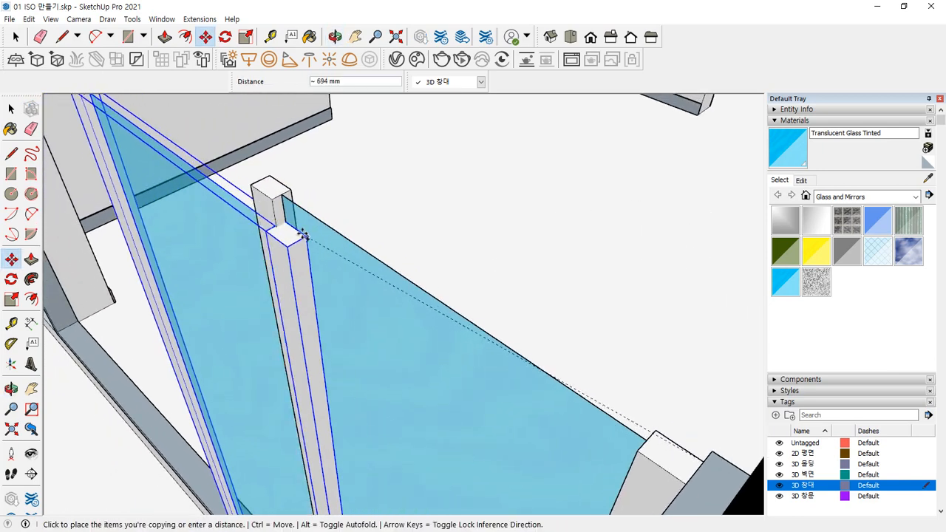
click(269, 202)
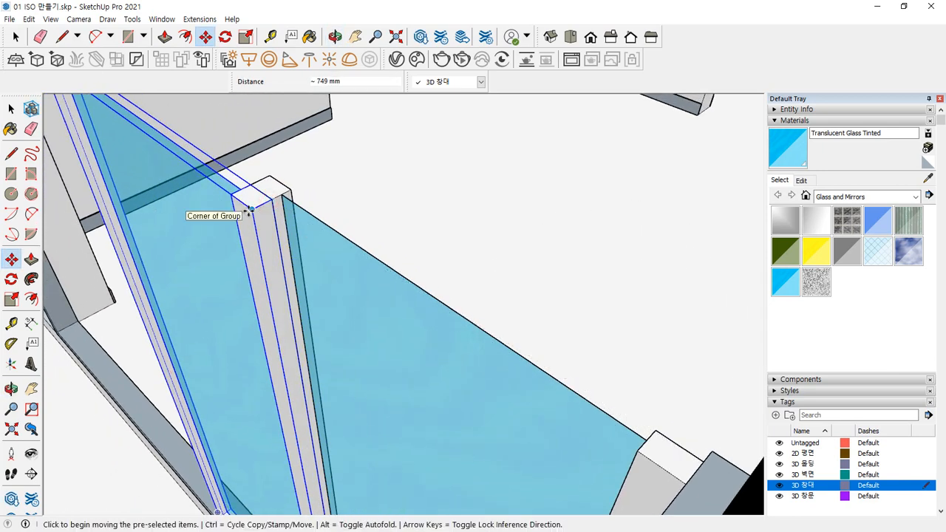
Copy the second sash about 807 mm along the same track, placing the copy edge to edge with it.
click(250, 208)
key(ctrl)
scroll(215, 200, down, 2)
middle_drag(215, 200, 375, 350)
scroll(375, 350, up, 1)
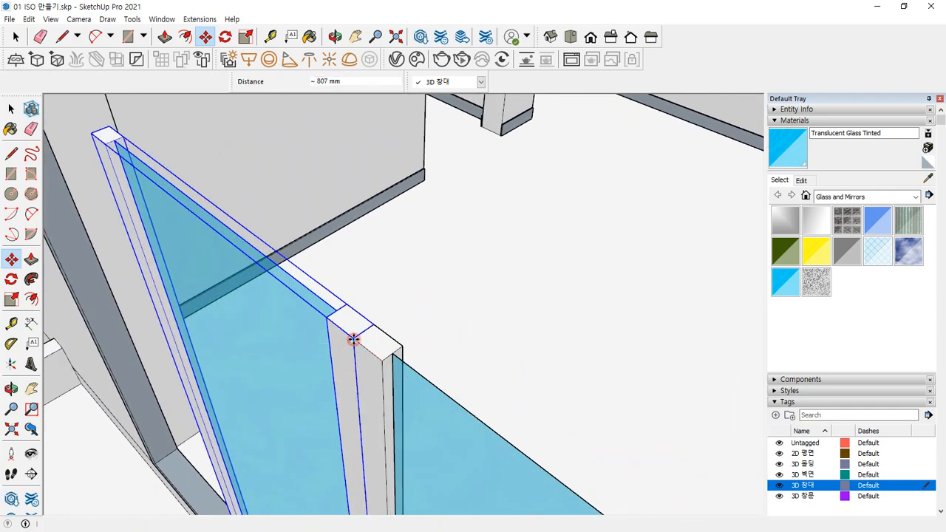
click(354, 337)
Copy the third sash to the remaining end of the opening, on the room-side track against the outer frame's far jamb.
click(354, 337)
key(ctrl)
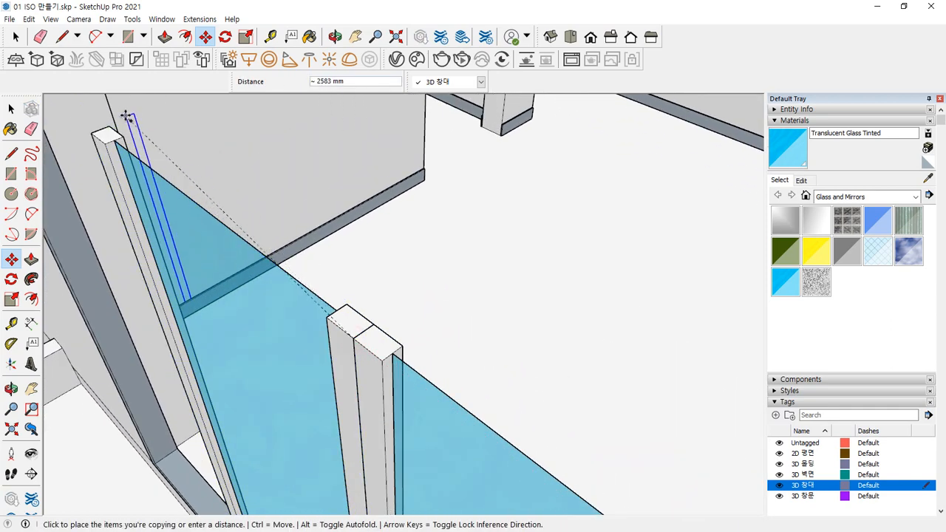
click(125, 137)
middle_drag(180, 332, 264, 257)
scroll(274, 250, down, 5)
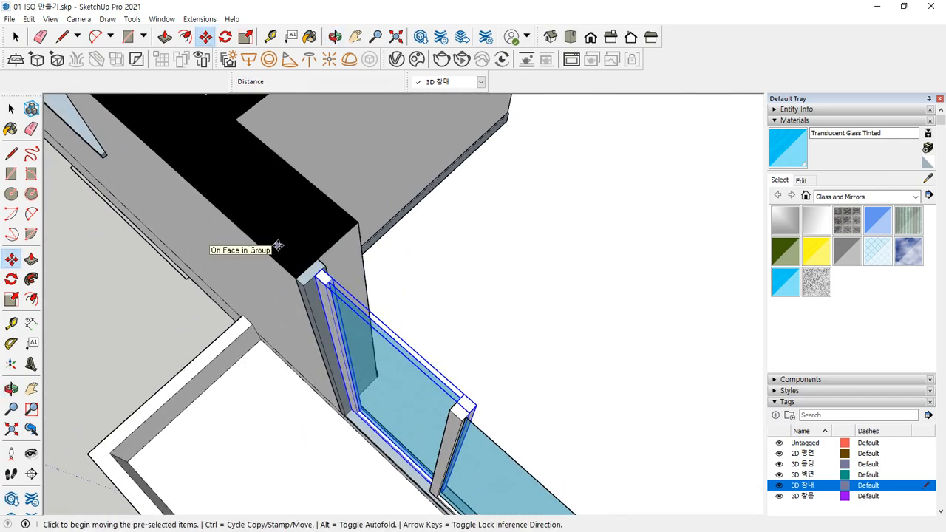
middle_drag(421, 396, 444, 258)
key(space)
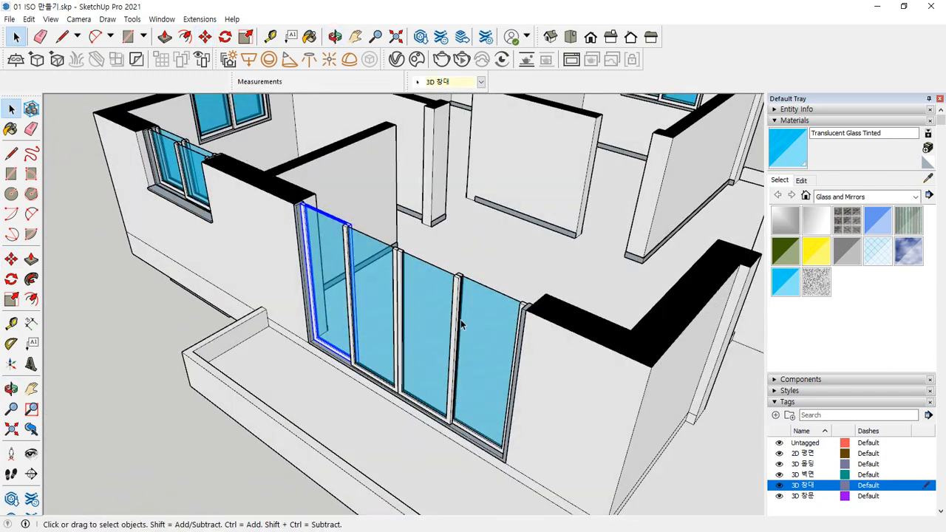
Select all four sashes with the outer frame and move the whole window 230 mm to the wall's room-side corner.
scroll(385, 285, up, 5)
ctrl+click(448, 310)
ctrl+click(532, 333)
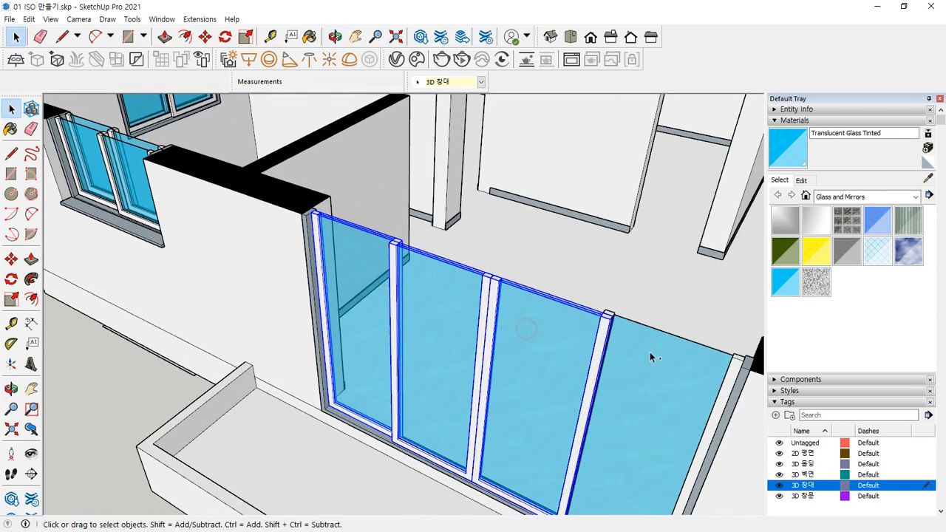
ctrl+click(649, 352)
ctrl+click(747, 374)
scroll(333, 226, up, 6)
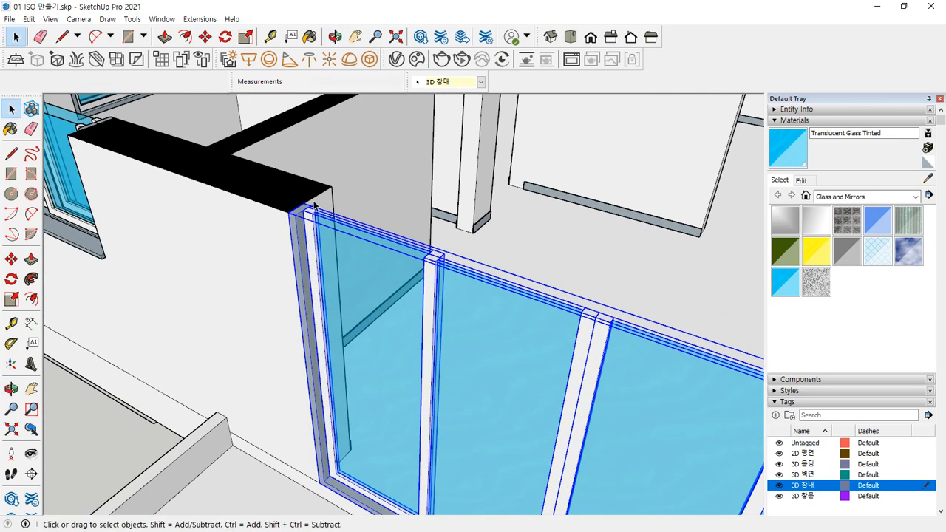
key(m)
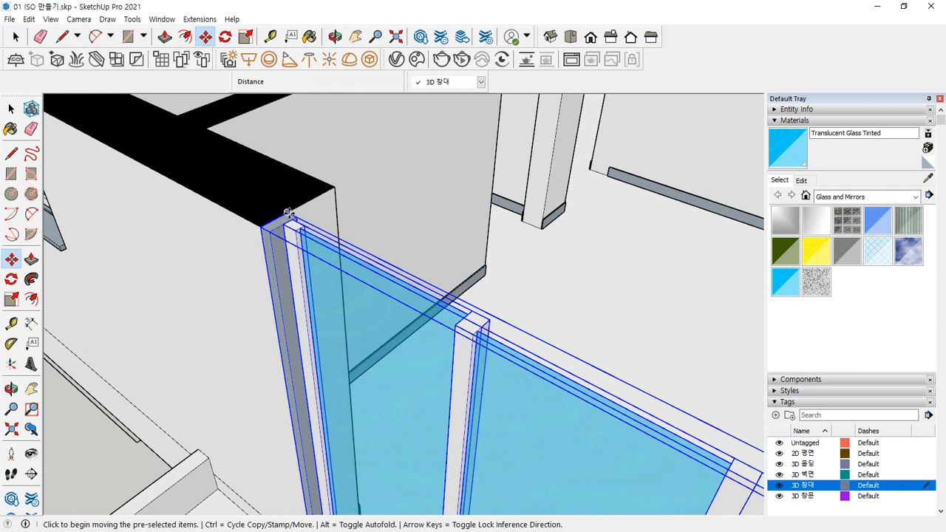
drag(298, 209, 328, 188)
key(ctrl)
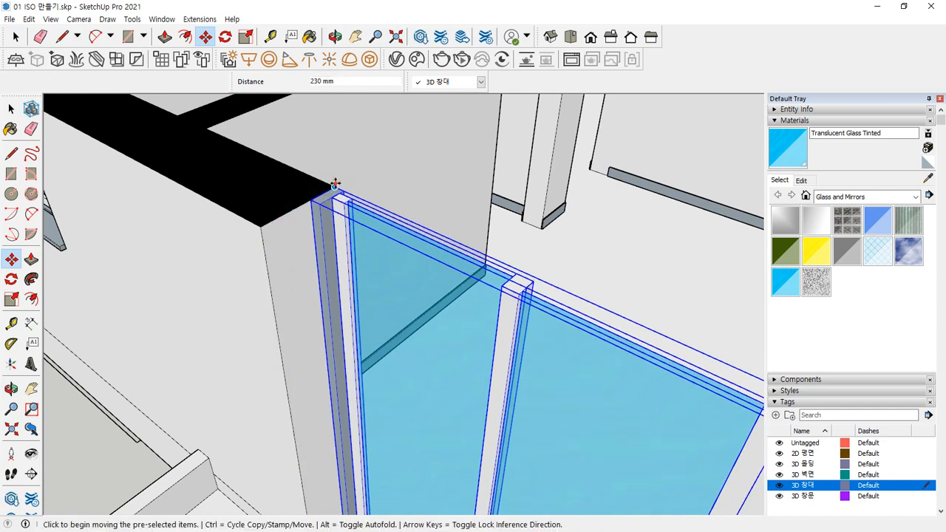
Move the selected window back toward the balcony, bringing its frame's inner edge flush with the wall's room-side corner, and deselect it.
click(329, 189)
click(304, 201)
key(space)
click(72, 433)
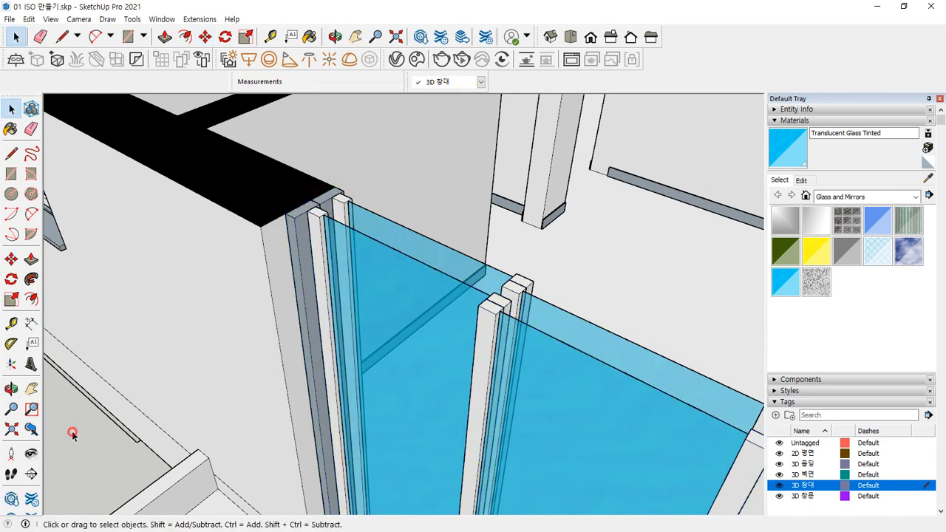
Examine the completed balcony window, then the raised floor ledge and baseboard ends at both jambs of the next opening.
scroll(310, 348, down, 3)
middle_drag(433, 402, 401, 349)
scroll(402, 349, down, 1)
shift+middle_drag(500, 425, 407, 332)
scroll(489, 397, down, 2)
scroll(591, 300, down, 2)
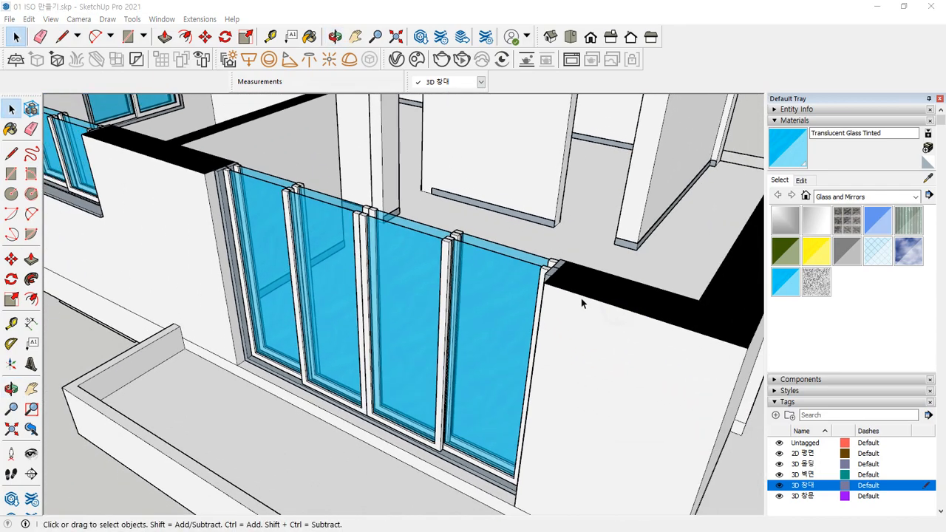
middle_drag(660, 281, 488, 305)
scroll(573, 311, up, 3)
scroll(444, 291, up, 3)
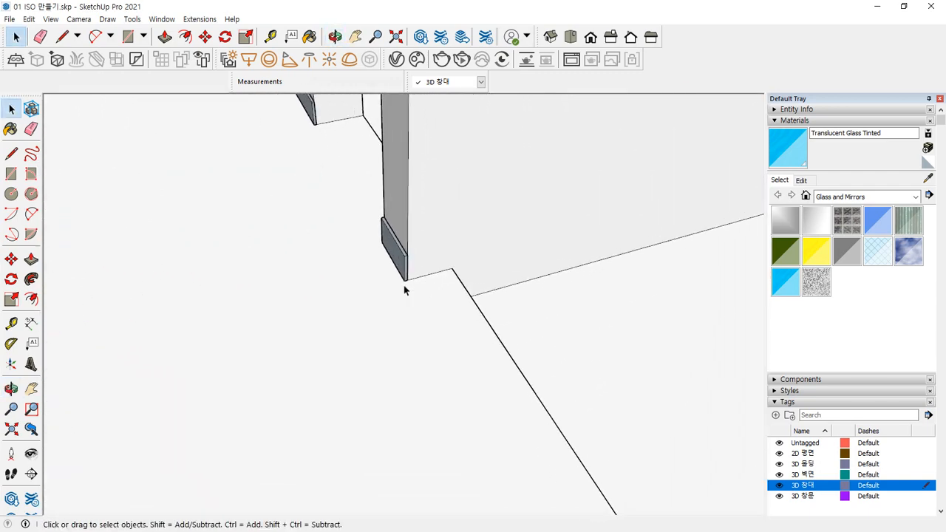
drag(405, 278, 448, 269)
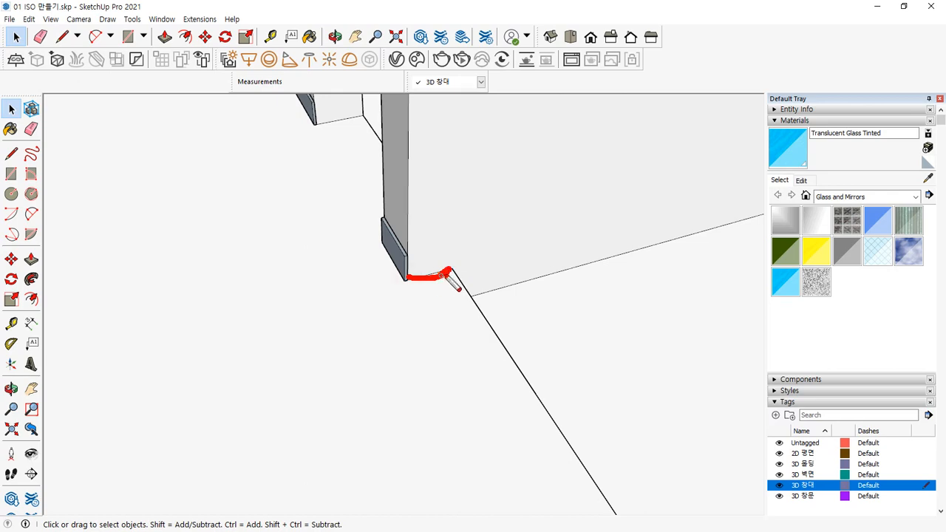
drag(438, 194, 434, 218)
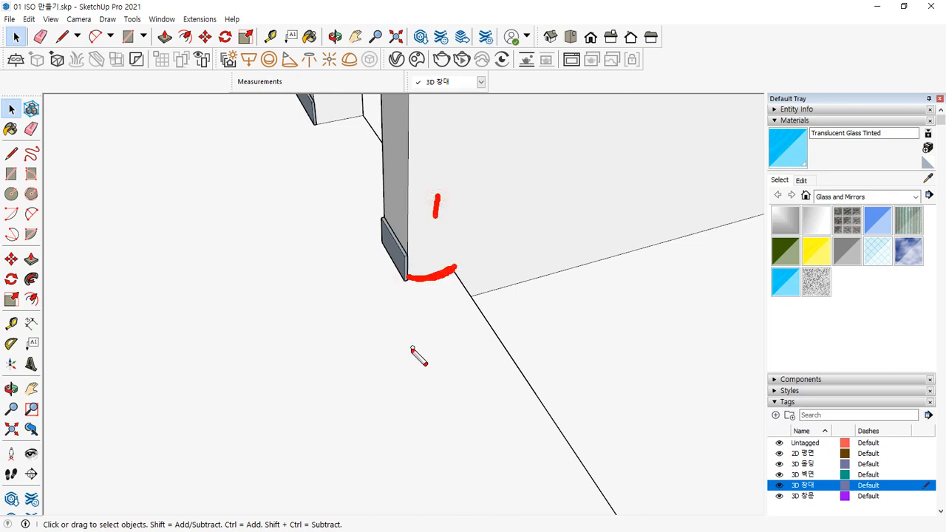
key(Escape)
scroll(414, 297, down, 2)
scroll(414, 294, down, 2)
middle_drag(454, 416, 659, 377)
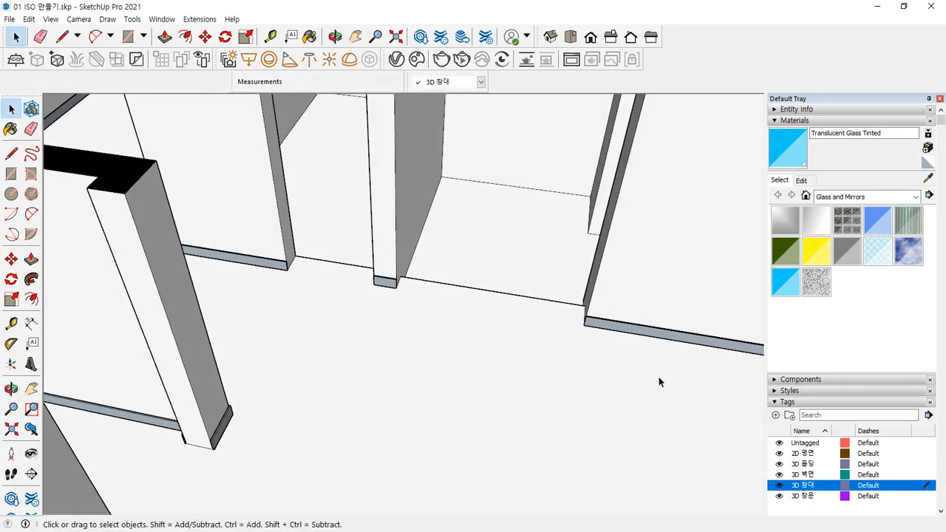
scroll(519, 303, up, 2)
middle_drag(627, 323, 686, 337)
scroll(665, 310, up, 3)
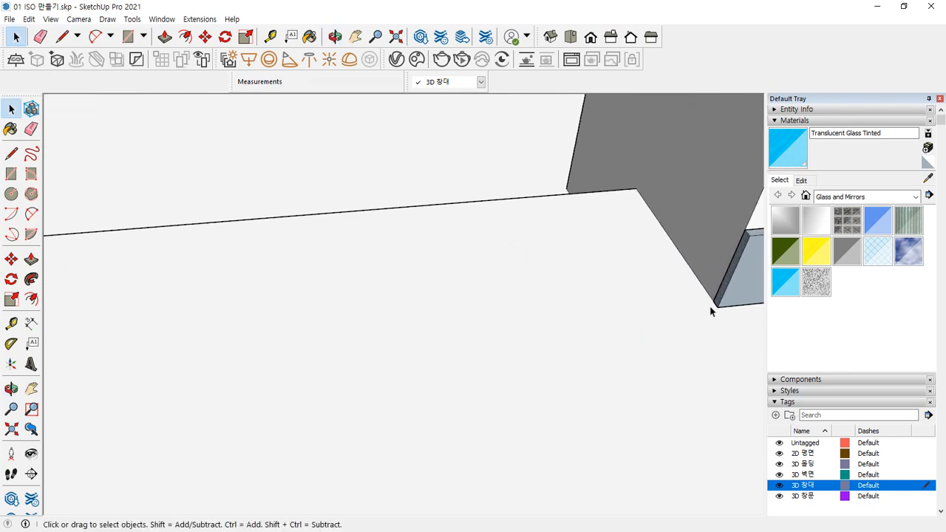
key(r)
click(712, 301)
key(Escape)
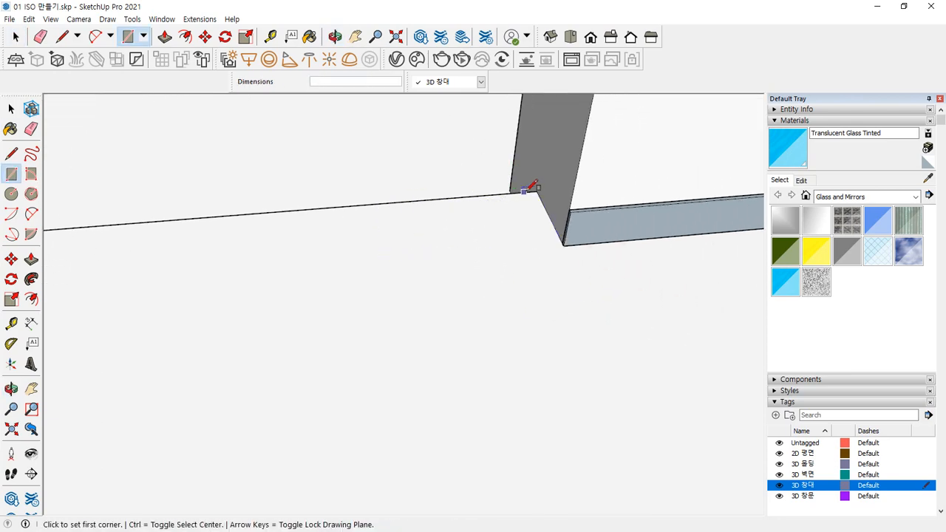
click(539, 191)
middle_drag(543, 189, 274, 222)
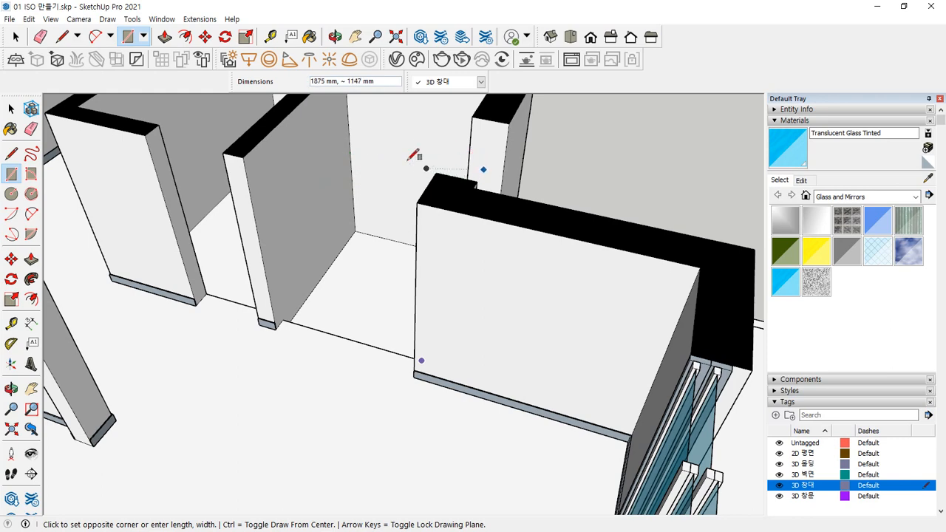
middle_drag(325, 171, 418, 221)
key(Escape)
Draw a vertical 1600 × 2100 mm rectangle across the next opening, from one jamb's room-side floor corner to the opposite jamb's top.
scroll(329, 302, up, 1)
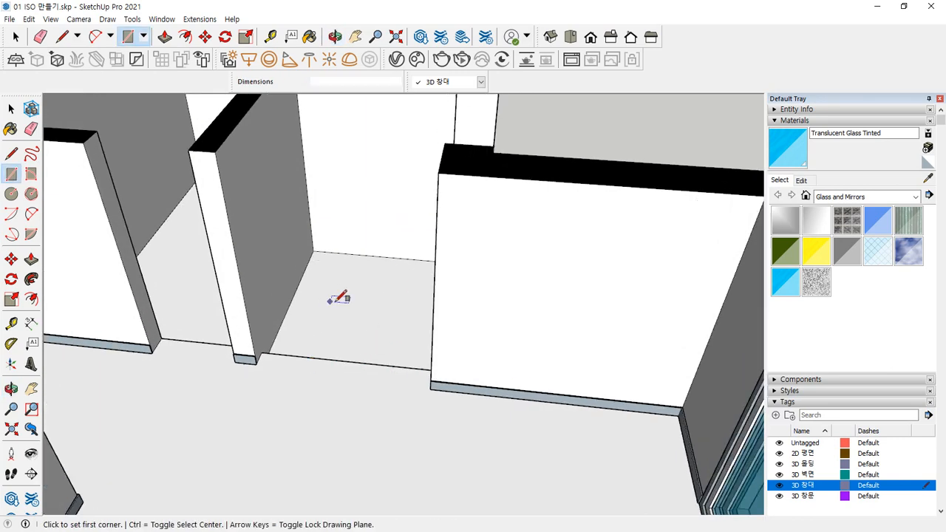
middle_drag(330, 302, 293, 350)
scroll(293, 350, up, 2)
middle_drag(270, 386, 222, 367)
scroll(221, 367, up, 2)
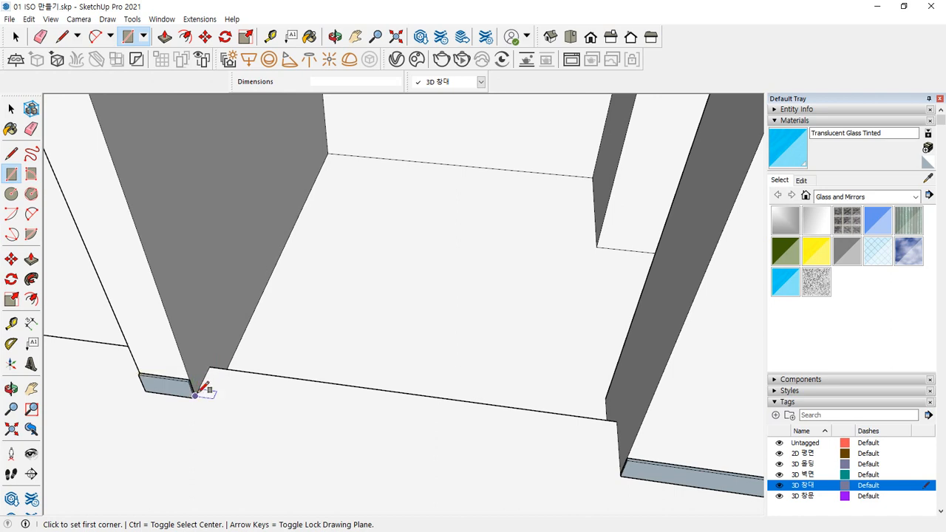
scroll(196, 393, up, 3)
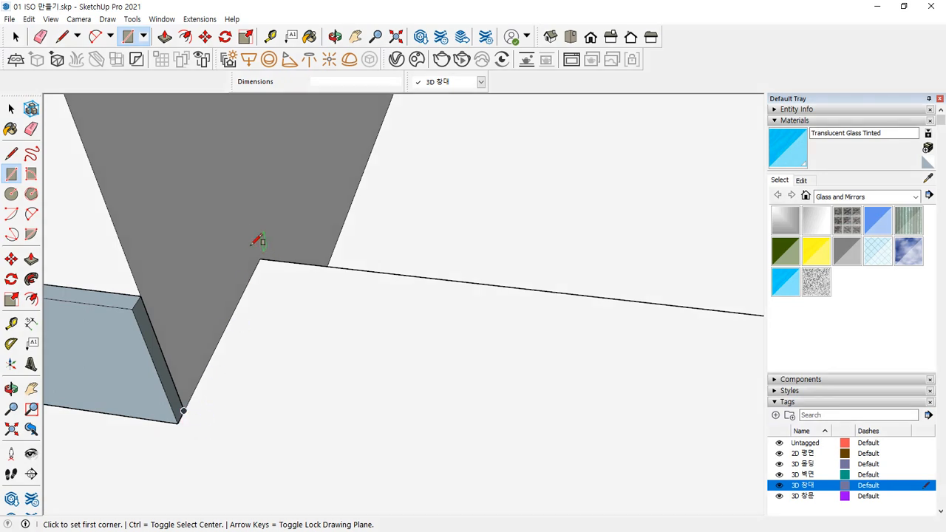
click(182, 404)
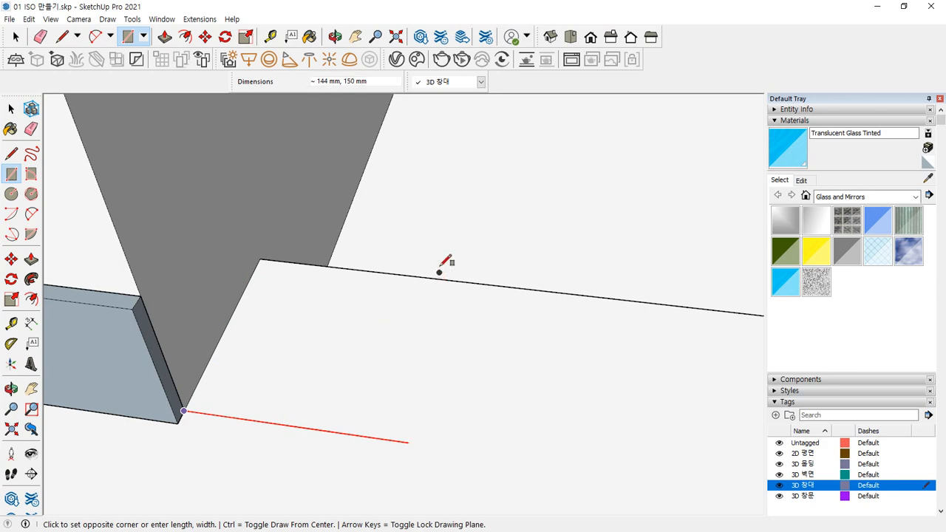
scroll(488, 159, down, 4)
scroll(323, 285, up, 3)
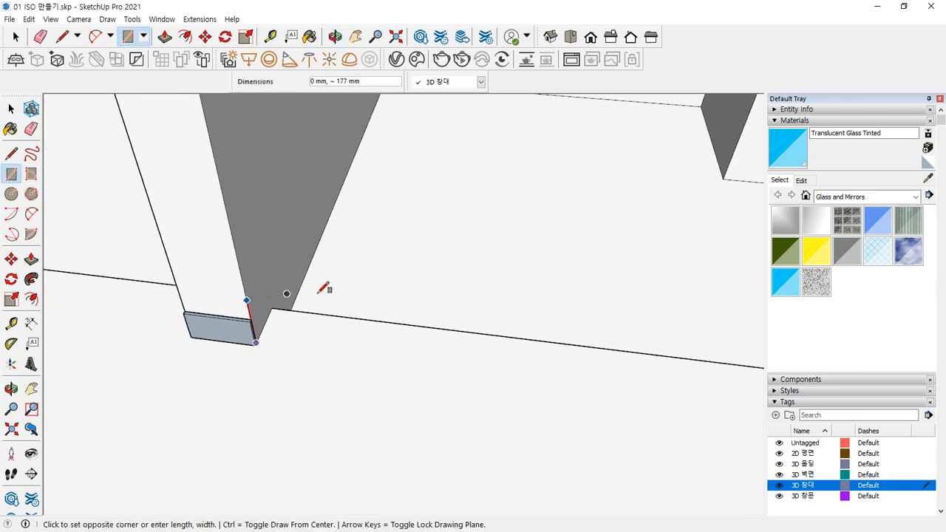
scroll(513, 287, down, 4)
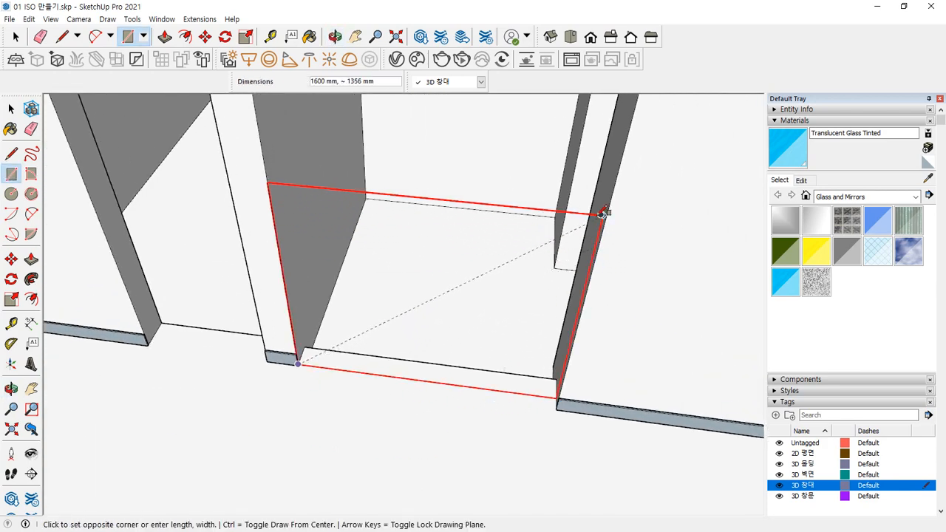
middle_drag(602, 209, 541, 196)
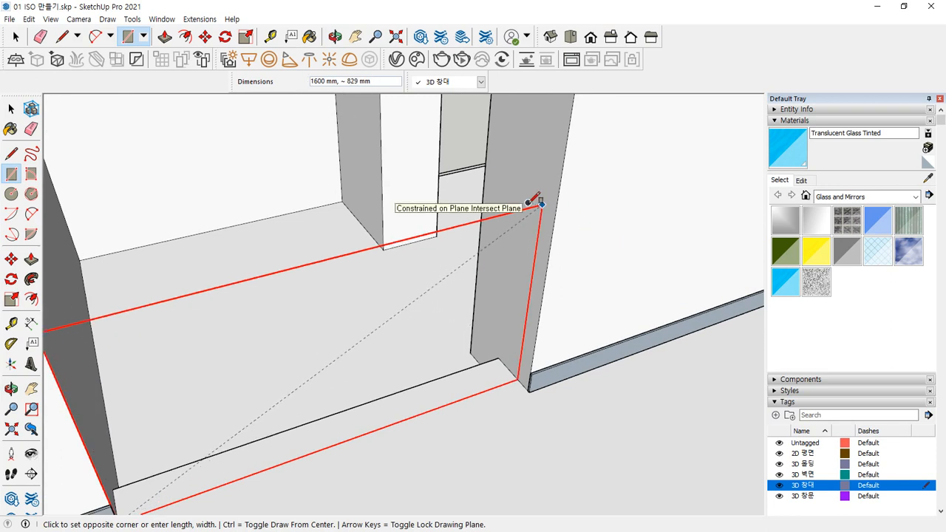
mouse_move(548, 398)
mouse_down()
mouse_move(500, 386)
mouse_move(545, 402)
mouse_up()
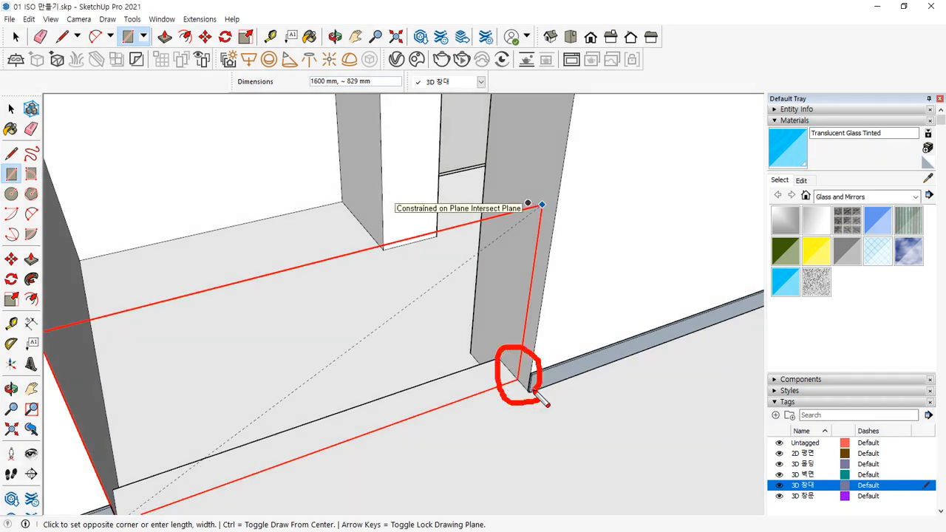
drag(92, 490, 103, 504)
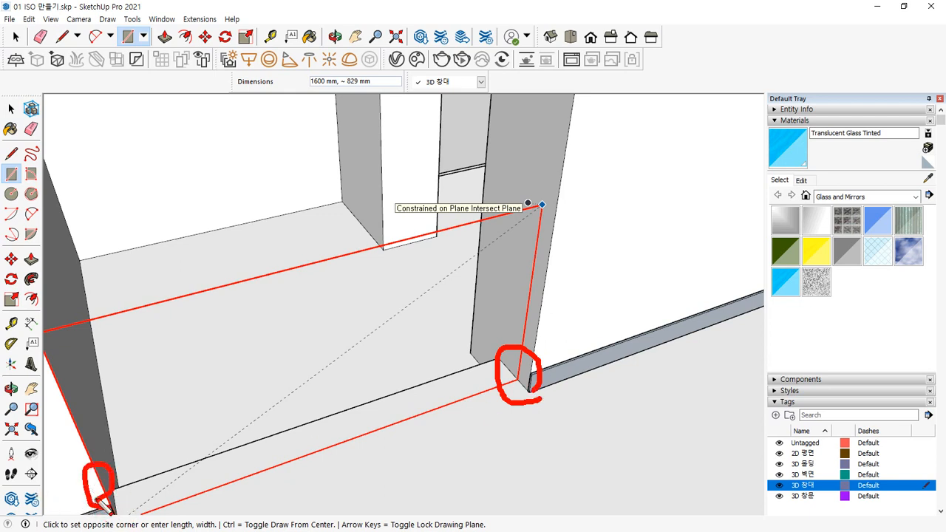
drag(532, 396, 546, 385)
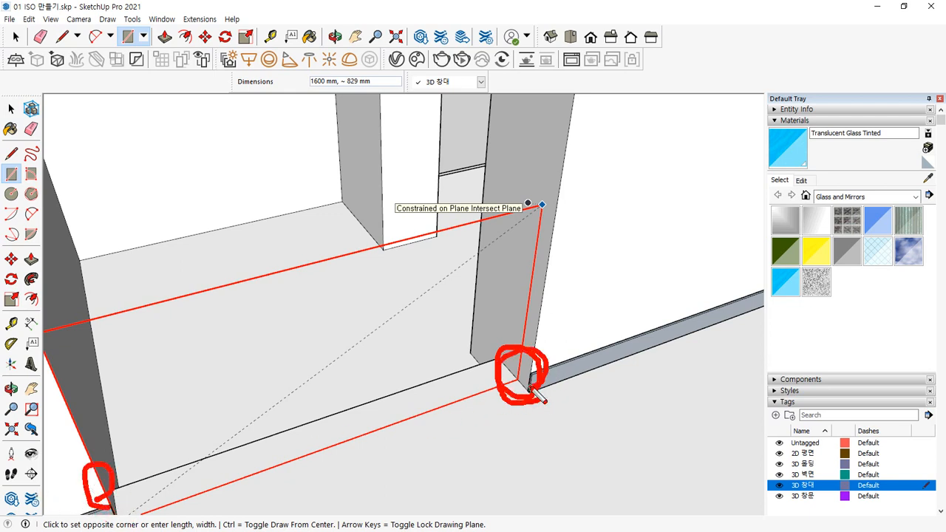
mouse_move(534, 212)
middle_down()
mouse_move(534, 178)
mouse_move(509, 247)
mouse_move(523, 264)
middle_up()
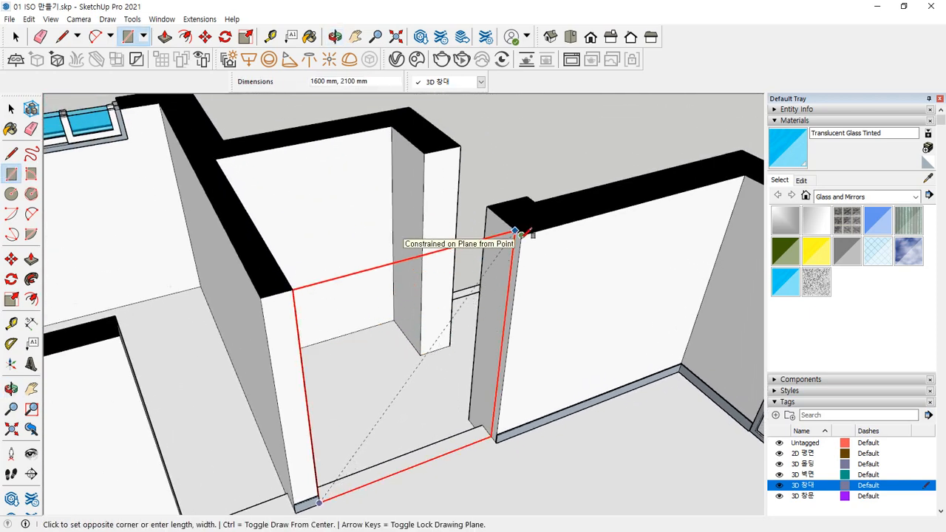
click(520, 229)
Offset the rectangle's two side edges and bottom edge 45 mm inward, then erase the middle top edge to leave a U-shaped frame face.
middle_drag(500, 371, 323, 425)
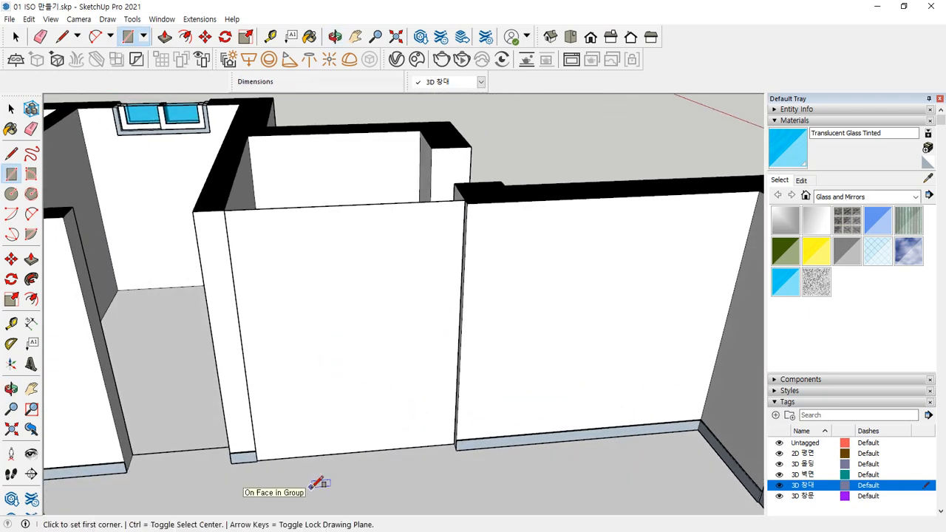
middle_drag(380, 264, 323, 277)
key(space)
click(314, 279)
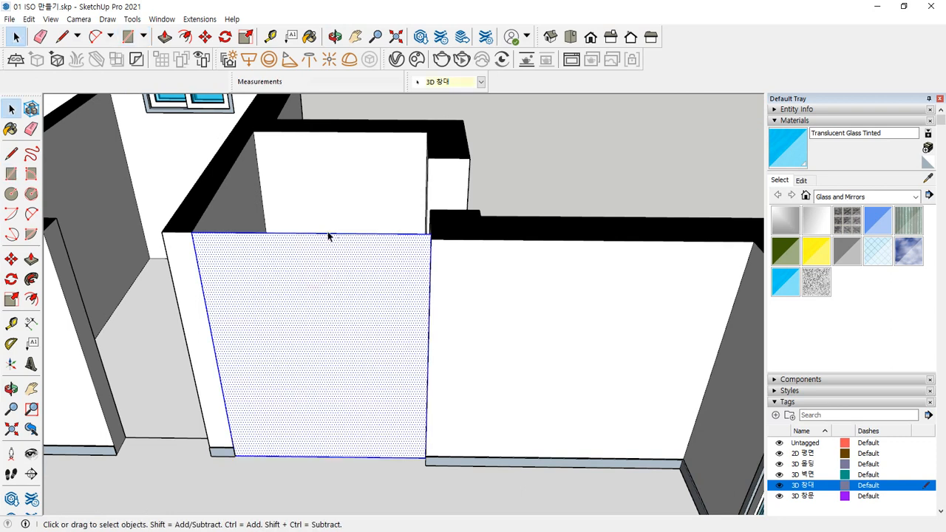
key(f)
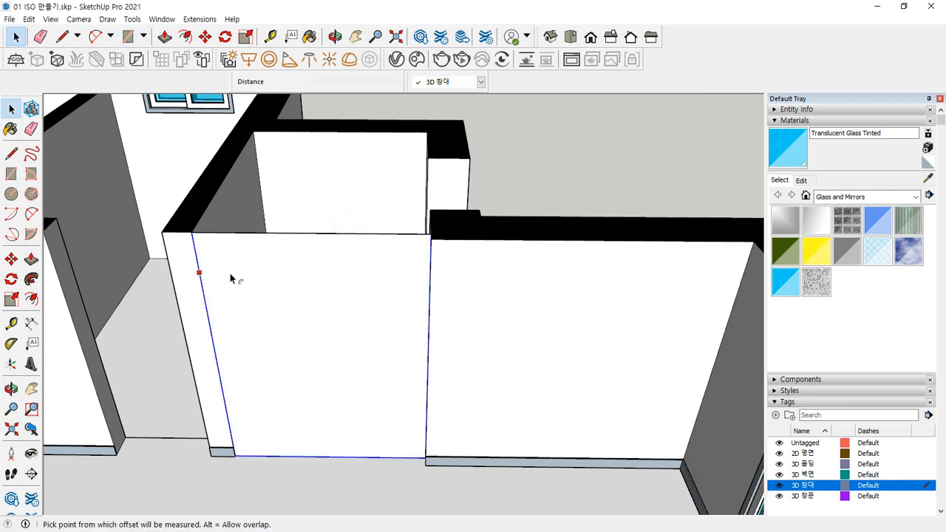
click(199, 273)
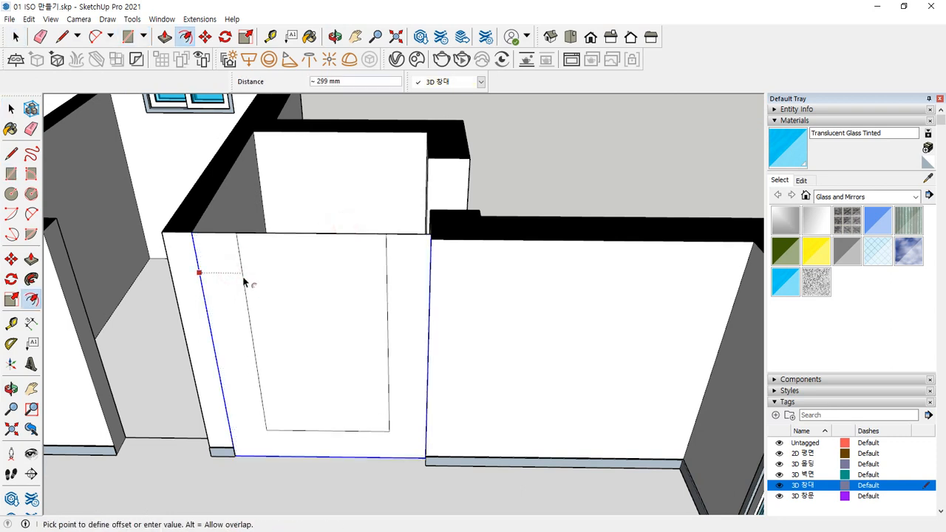
key(Return)
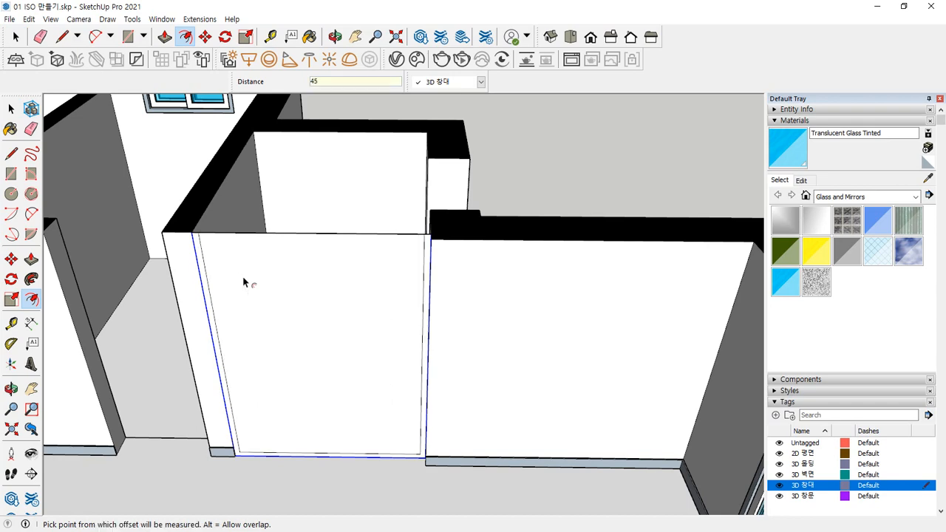
key(e)
click(332, 233)
Push/Pull the U-shaped frame face 150 mm to the back edge of the floor ledge.
scroll(260, 463, up, 3)
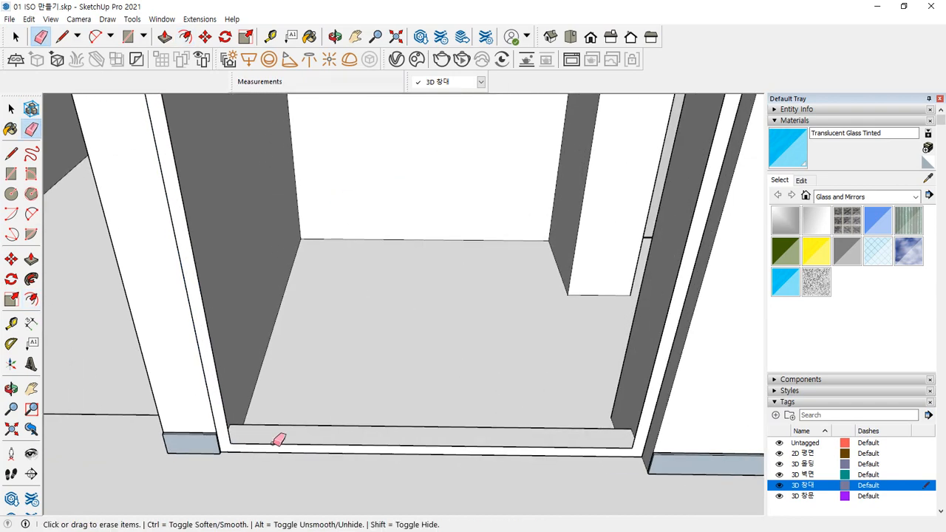
middle_drag(277, 440, 66, 477)
scroll(331, 261, up, 2)
scroll(329, 259, up, 2)
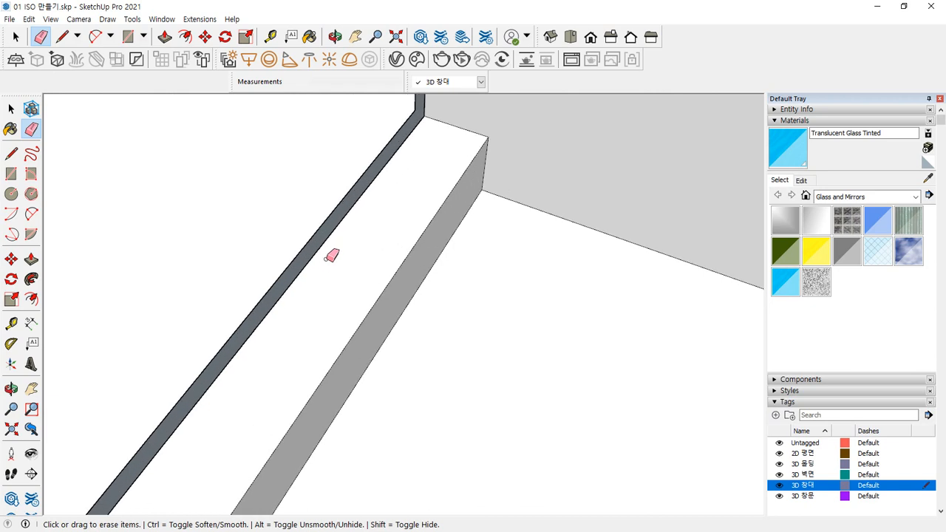
key(p)
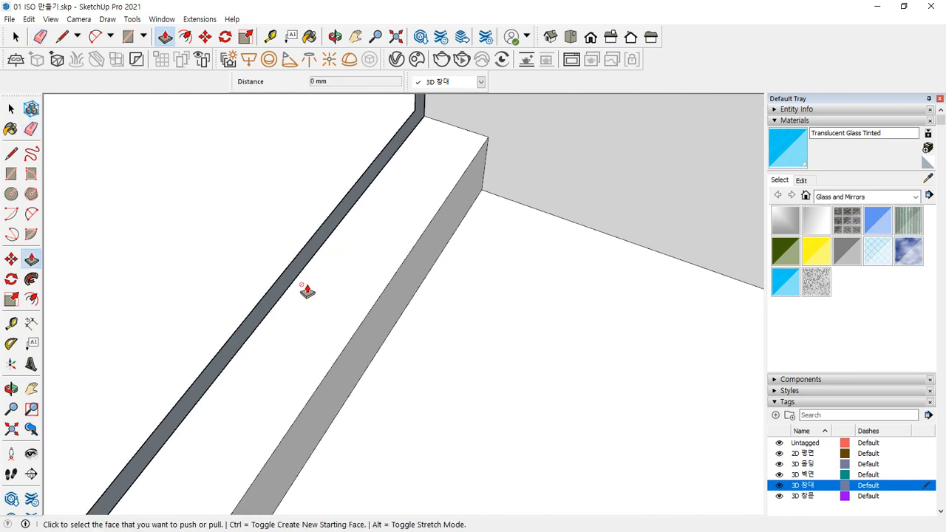
click(266, 325)
click(288, 441)
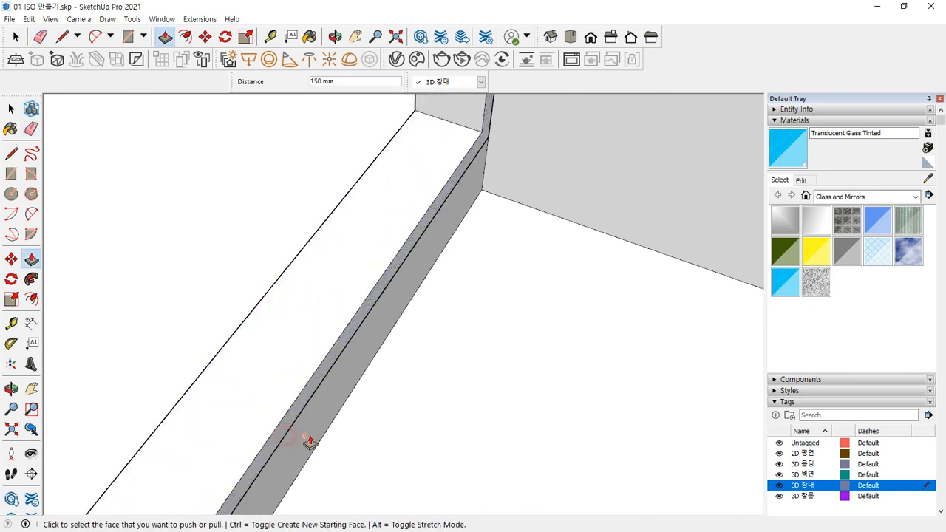
Select the whole extruded frame, reverse its faces and make it a group.
middle_drag(309, 441, 379, 317)
key(space)
click(400, 263)
right_click(400, 263)
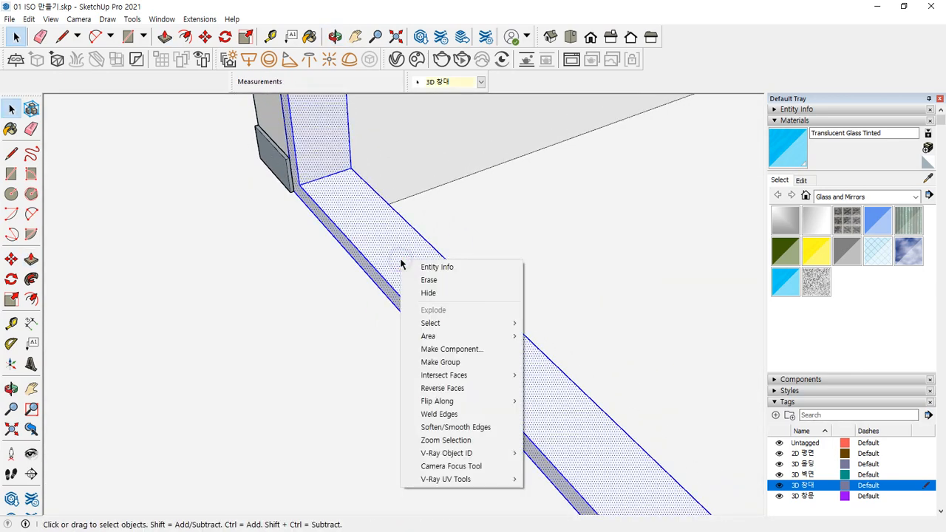
click(401, 264)
right_click(400, 264)
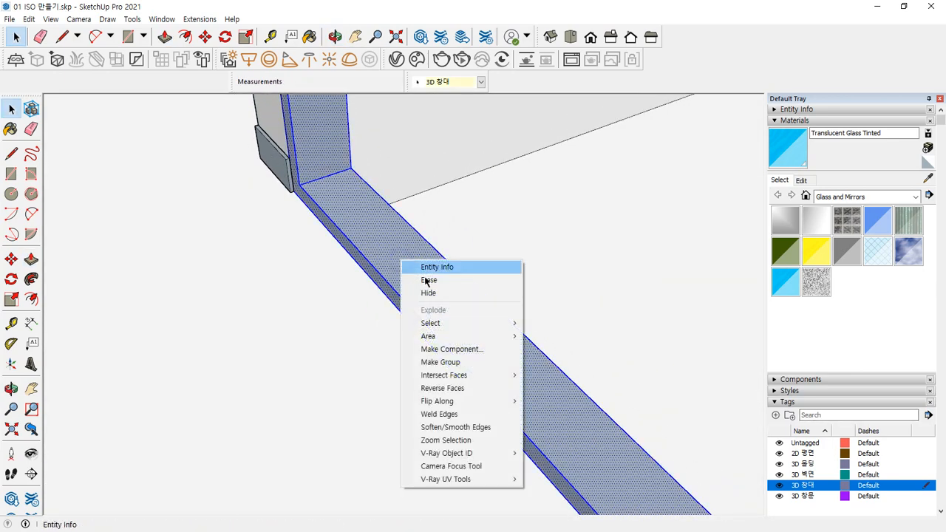
click(440, 362)
middle_drag(446, 367, 589, 367)
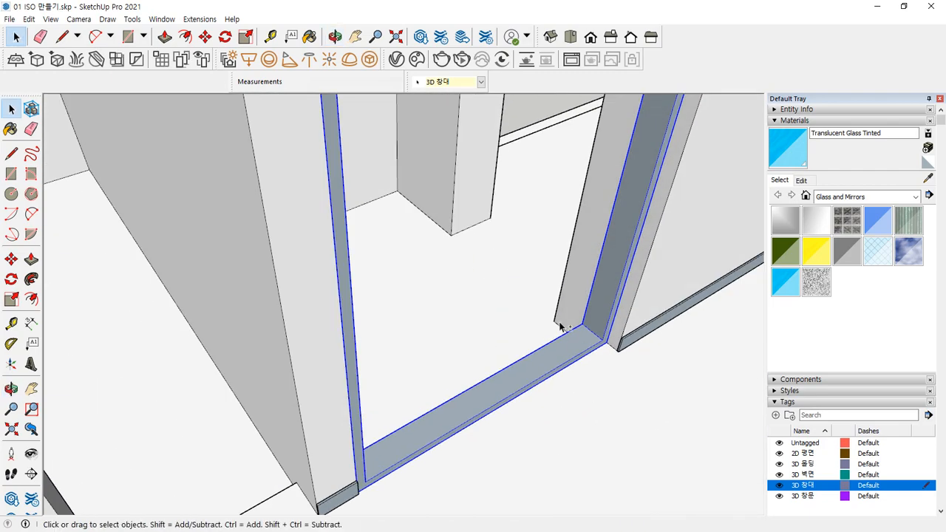
scroll(552, 316, up, 2)
scroll(553, 316, down, 2)
click(511, 355)
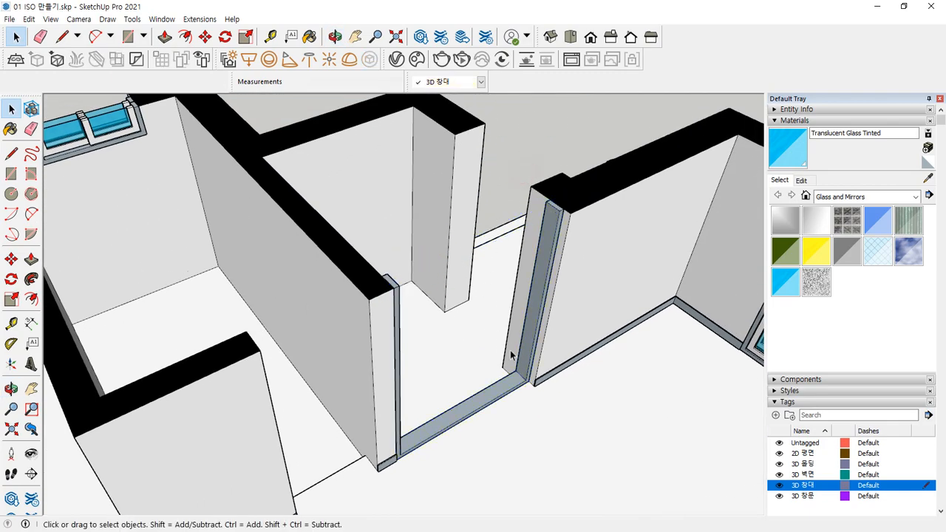
scroll(508, 370, up, 3)
middle_drag(506, 406, 247, 418)
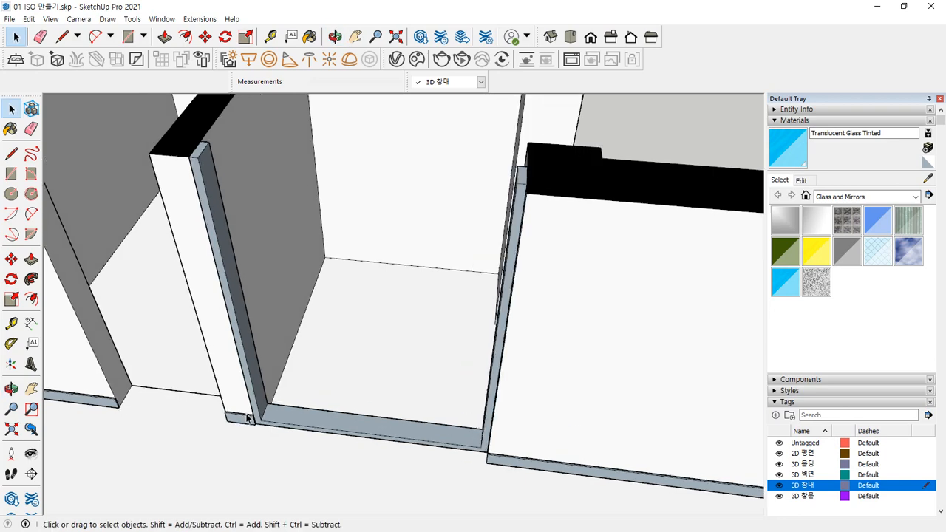
mouse_move(224, 430)
mouse_down()
mouse_move(201, 124)
mouse_move(303, 353)
mouse_move(231, 447)
mouse_up()
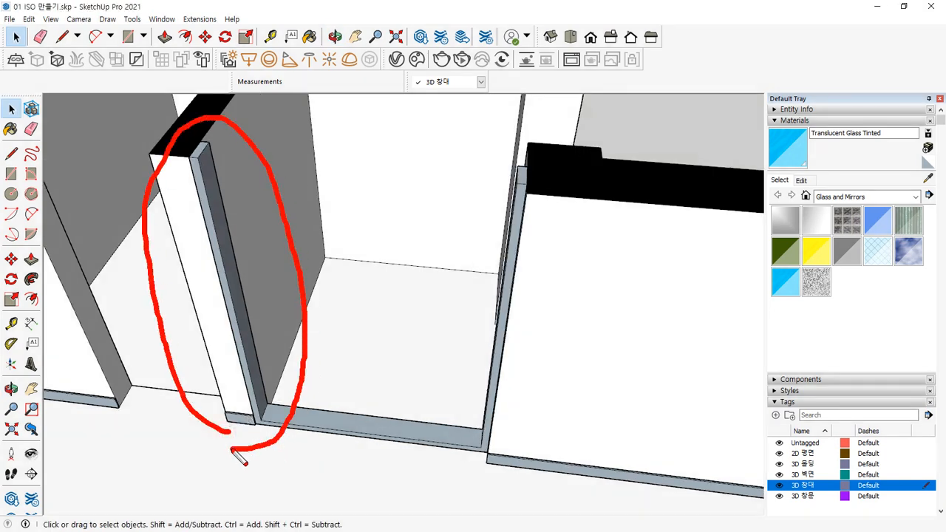
mouse_move(515, 458)
mouse_down()
mouse_move(433, 437)
mouse_move(528, 185)
mouse_move(517, 444)
mouse_up()
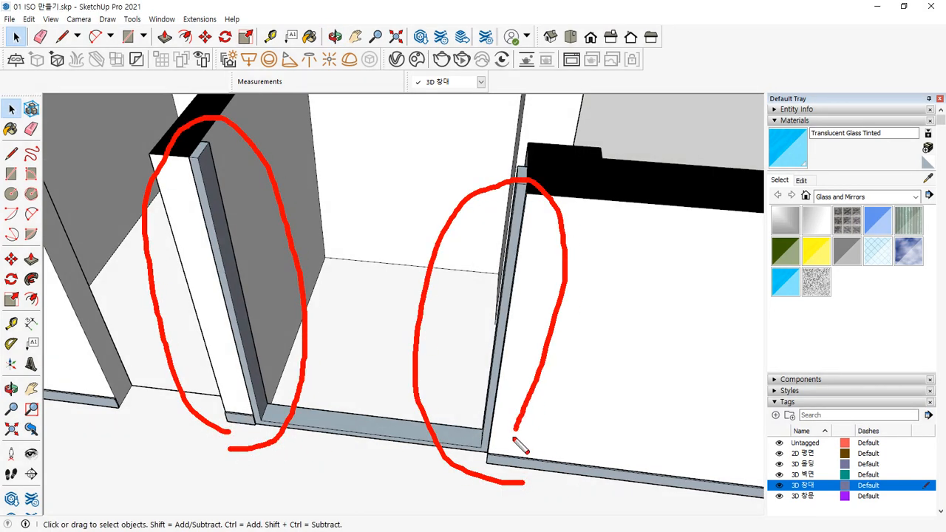
mouse_move(517, 444)
middle_down()
mouse_move(641, 382)
mouse_move(598, 392)
middle_up()
key(ctrl+2)
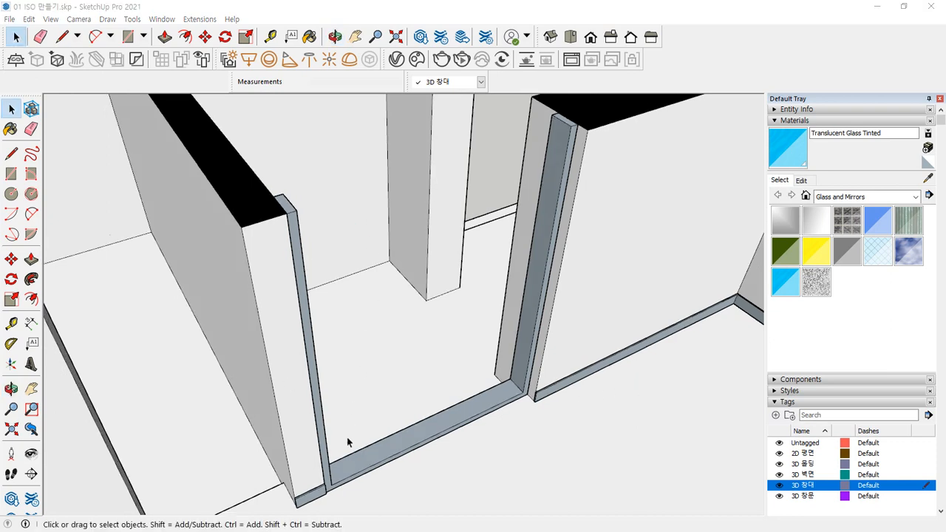
Draw a vertical rectangle from one jamb's top corner of the outer frame to the middle of its bottom rail.
click(569, 126)
key(r)
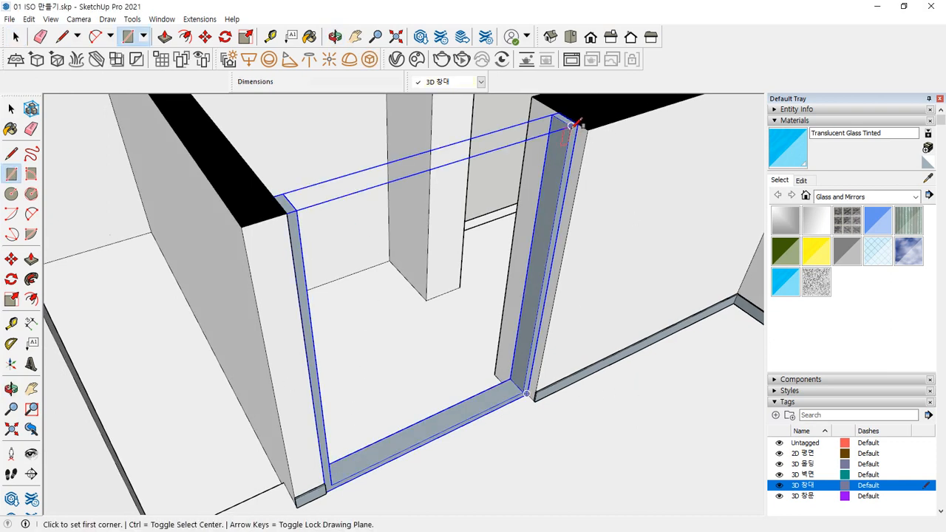
click(571, 126)
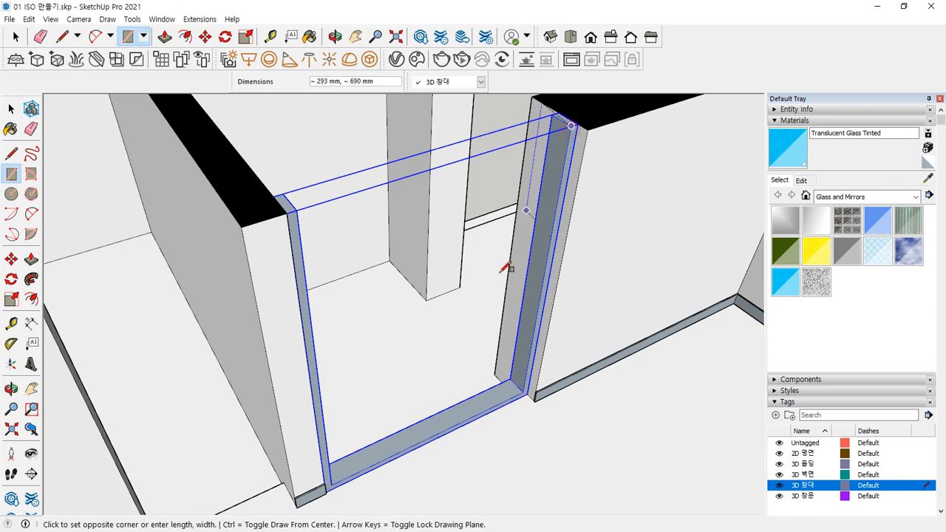
click(435, 434)
key(space)
Move the rectangle's free vertical edge along the bottom rail toward the opposite jamb to widen the sash panel.
click(434, 377)
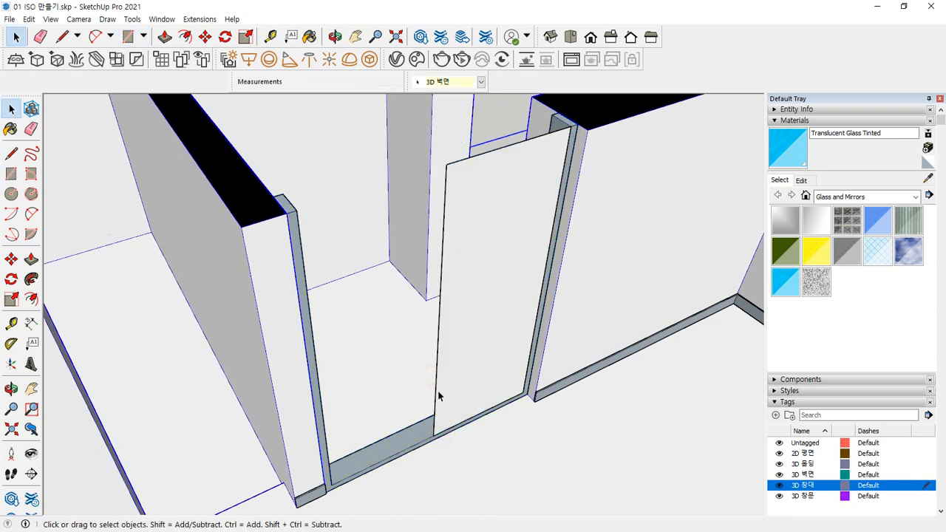
click(436, 386)
key(m)
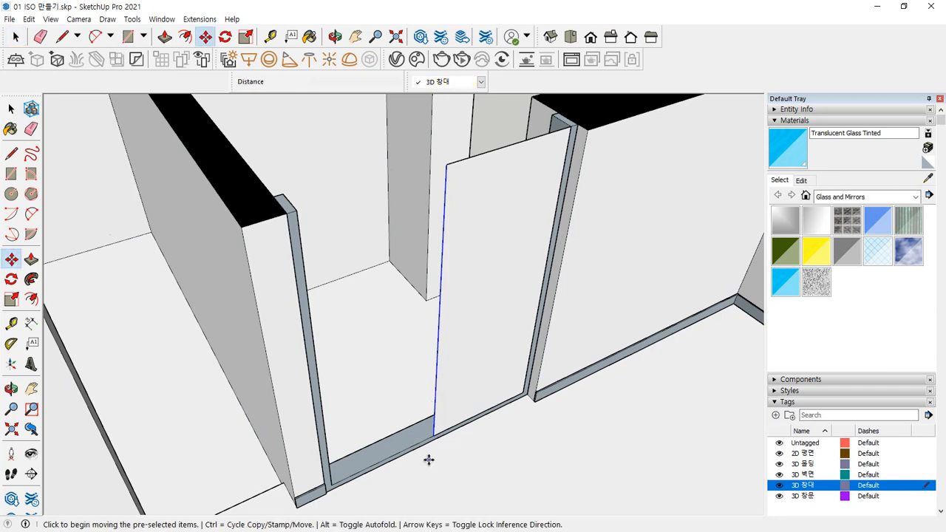
click(433, 437)
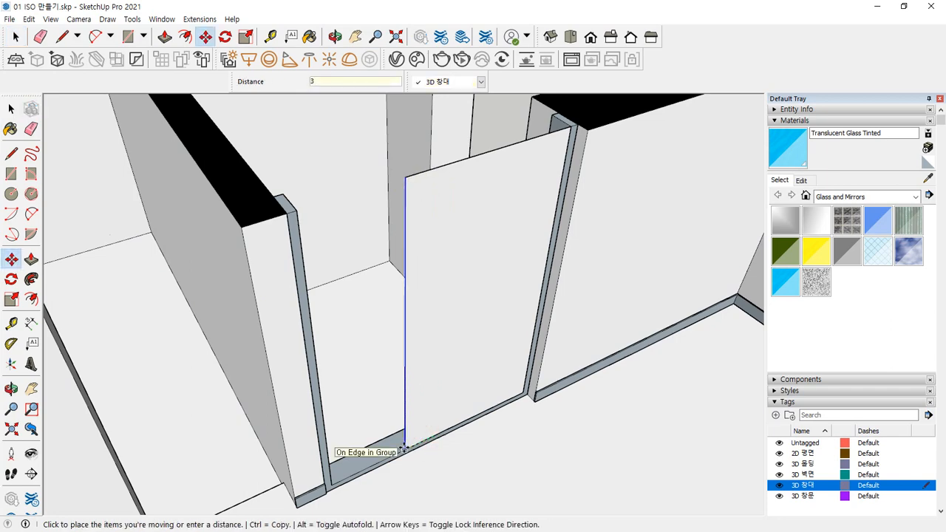
click(404, 448)
middle_drag(403, 448, 390, 374)
key(space)
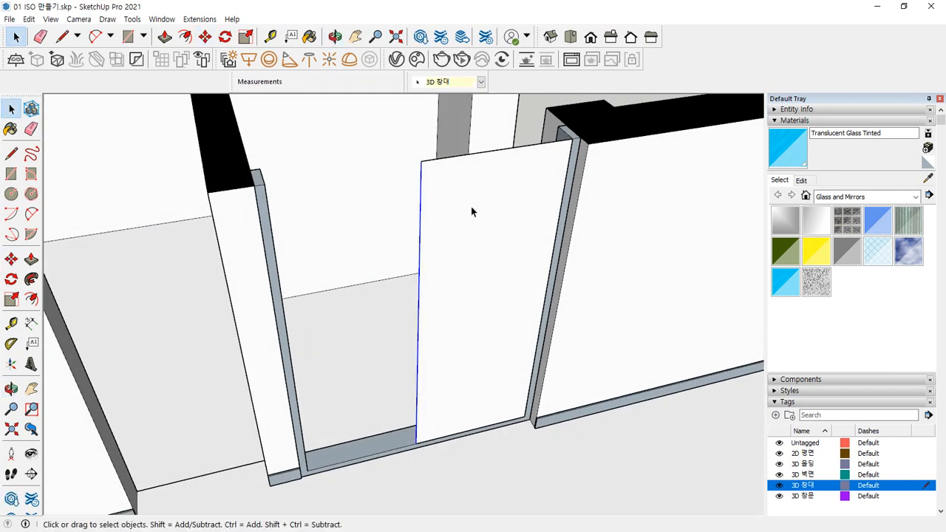
Offset the sash rectangle's two side edges and bottom edge 60 mm inward, then erase the middle top edge to leave a U-shaped face.
click(470, 206)
key(f)
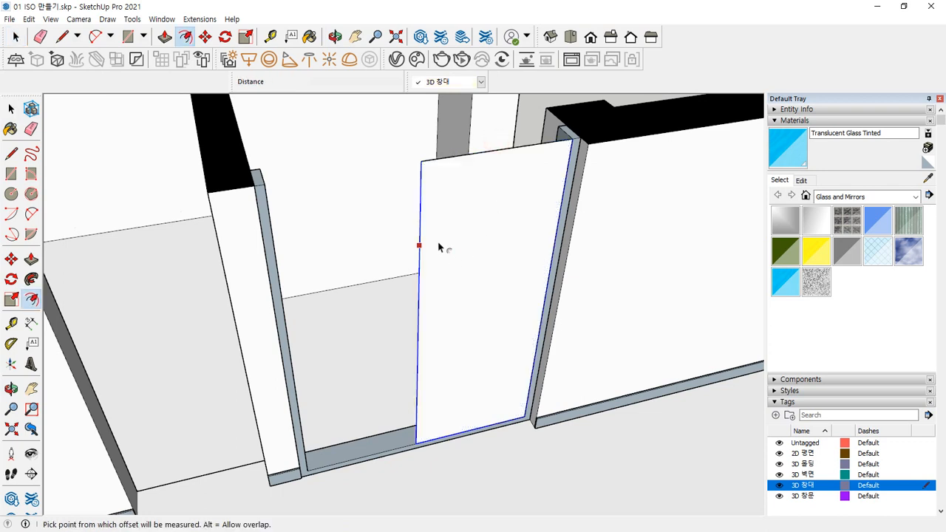
click(419, 244)
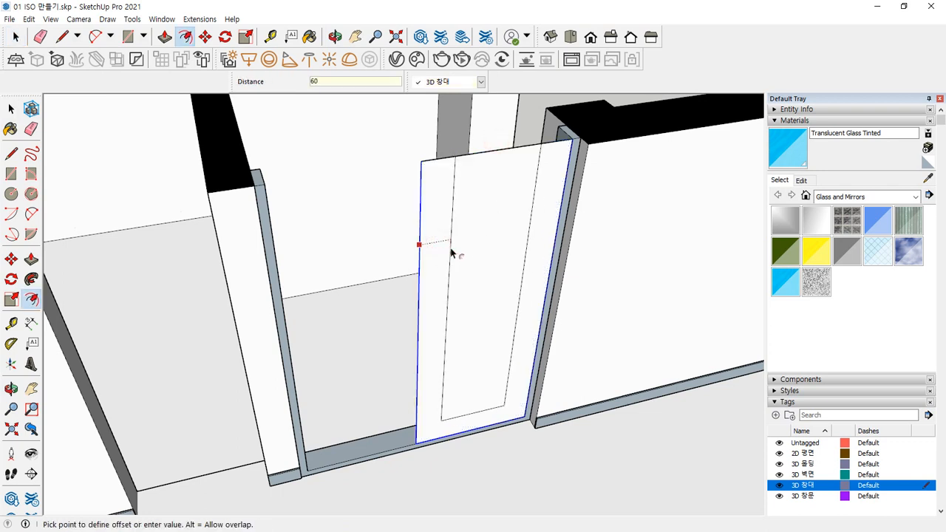
key(Return)
key(e)
click(488, 151)
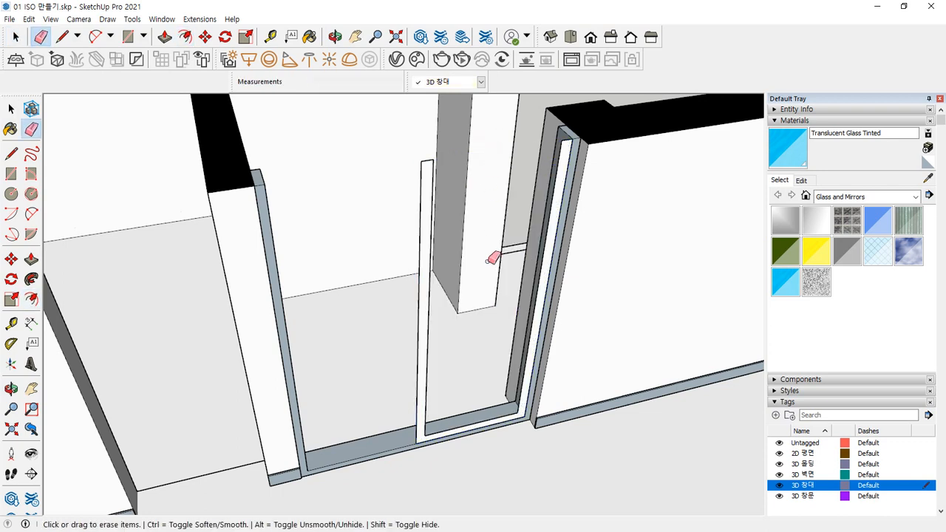
Push/Pull the U-shaped sash face 40 mm into the frame's depth.
key(p)
click(423, 369)
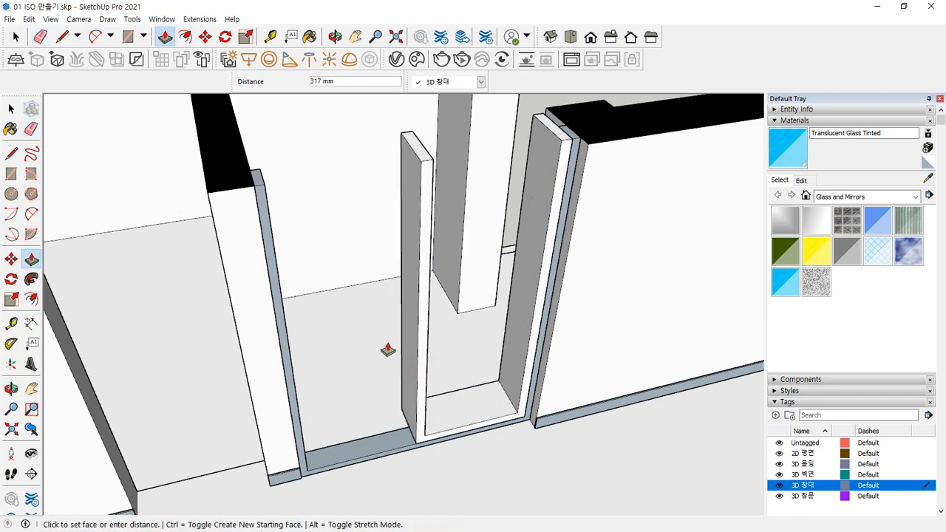
text(40)
key(Return)
key(space)
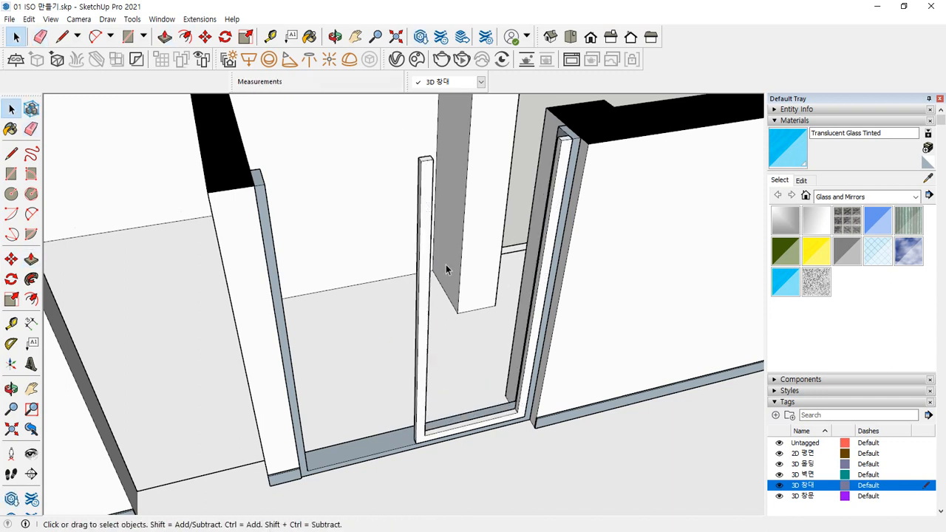
Select the whole extruded sash frame and make it a group.
click(425, 210)
triple_click(424, 211)
right_click(423, 210)
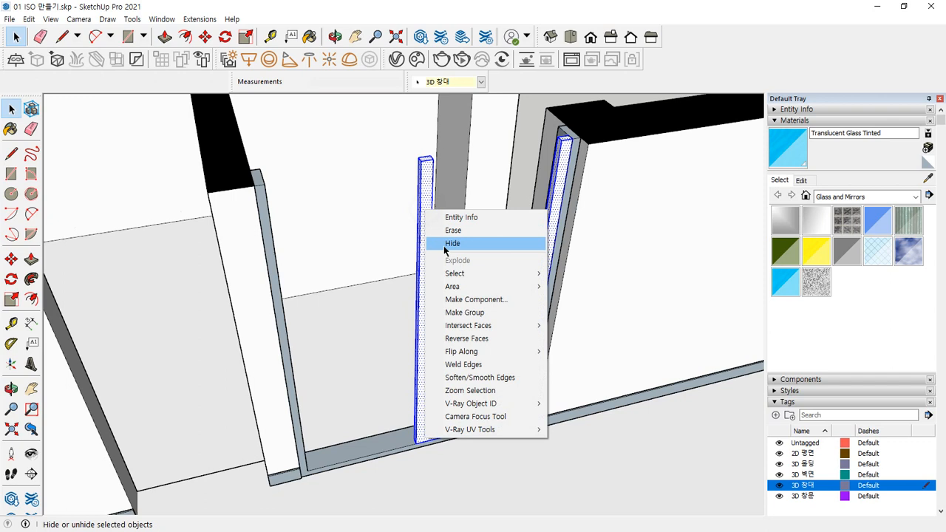
click(454, 310)
Draw a rectangle filling the sash frame's opening and paint it with Translucent Glass Tinted.
key(r)
click(433, 159)
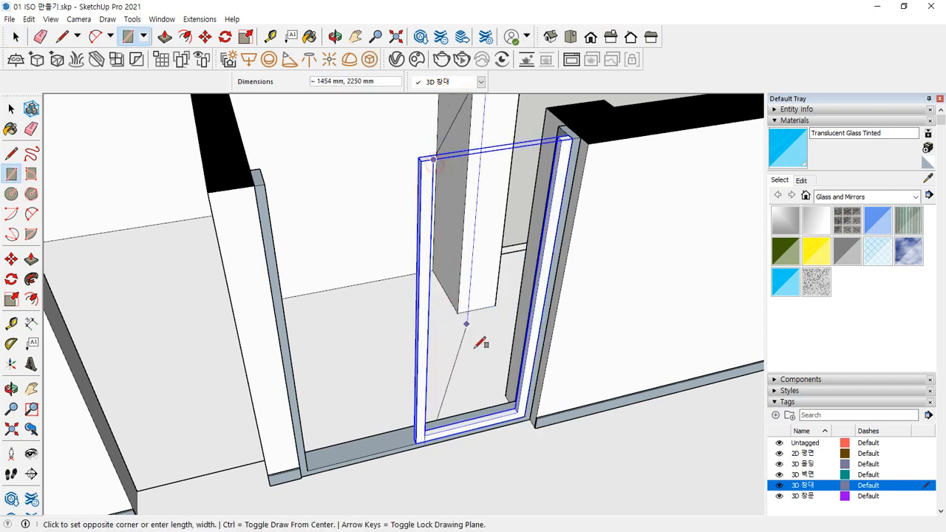
click(515, 409)
key(space)
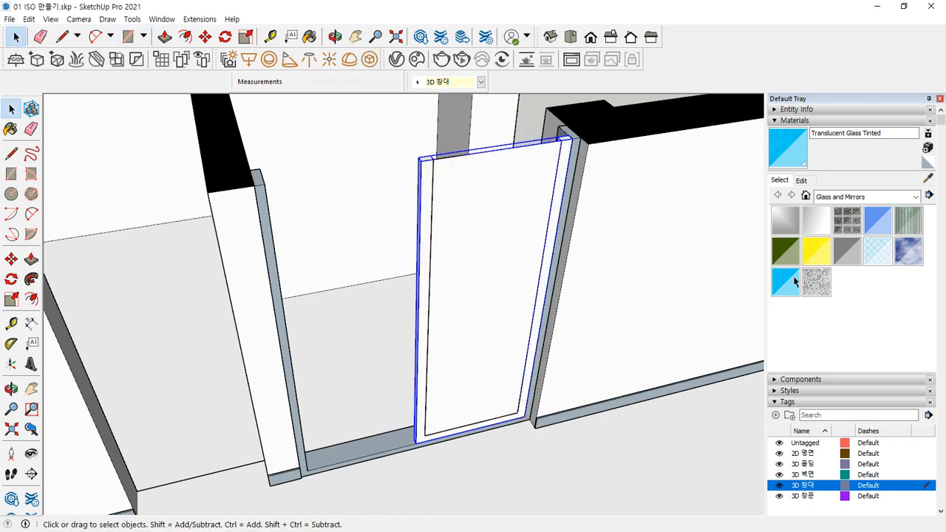
key(b)
click(497, 193)
key(space)
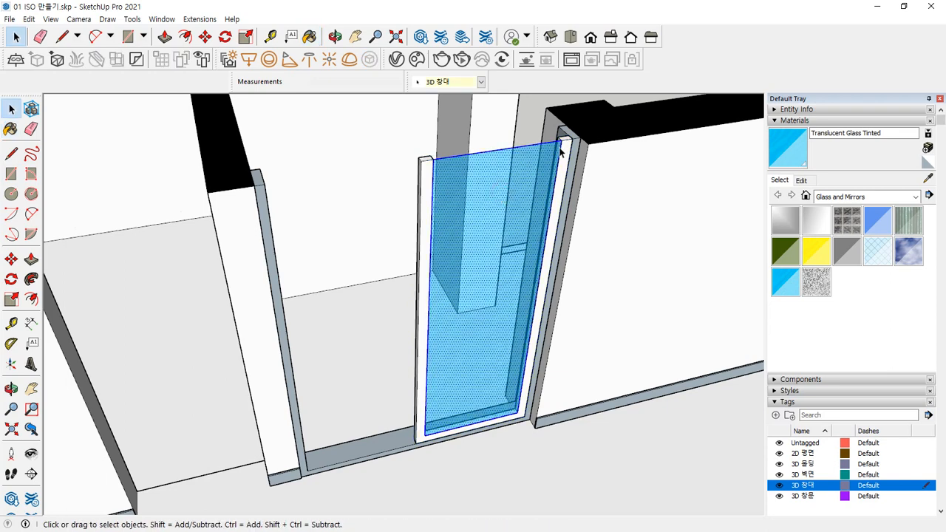
Move the glass pane 20 mm back to the middle of the sash frame's thickness.
scroll(560, 151, up, 6)
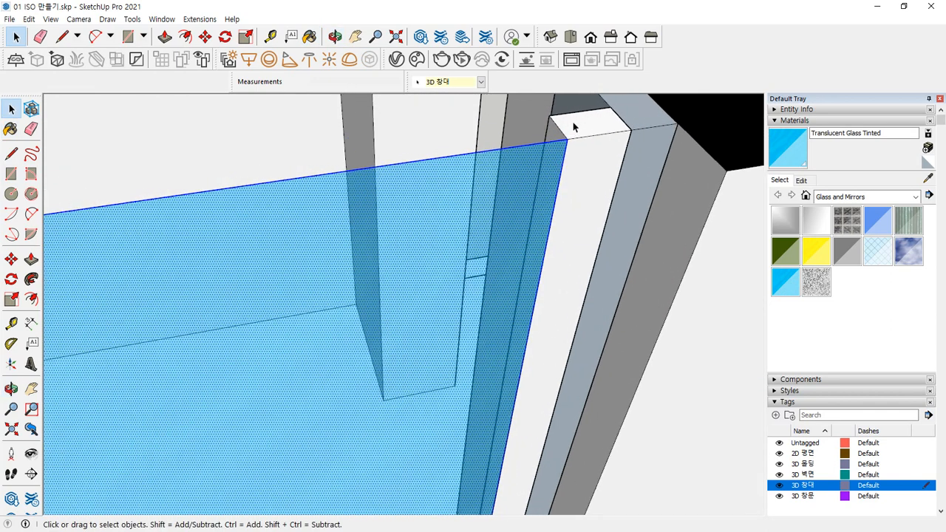
scroll(573, 128, up, 1)
key(m)
click(563, 145)
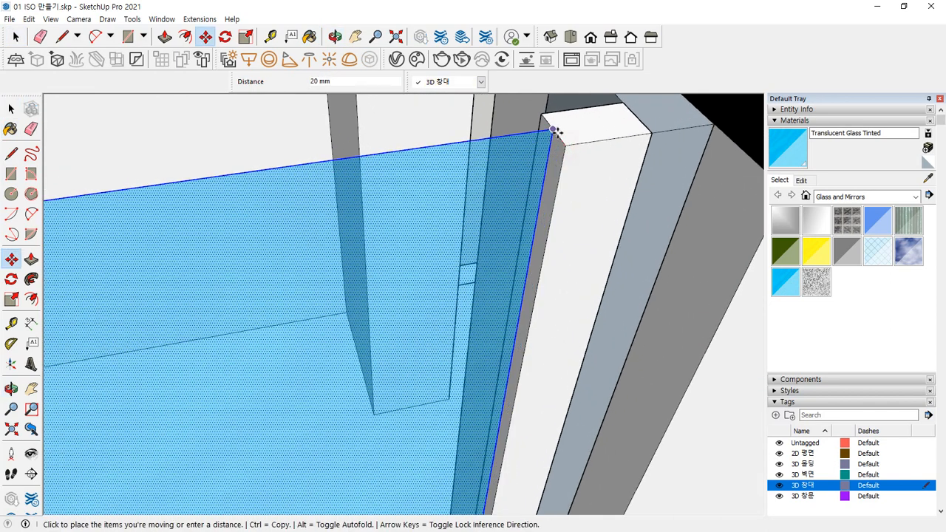
click(553, 130)
key(space)
click(587, 131)
right_click(569, 117)
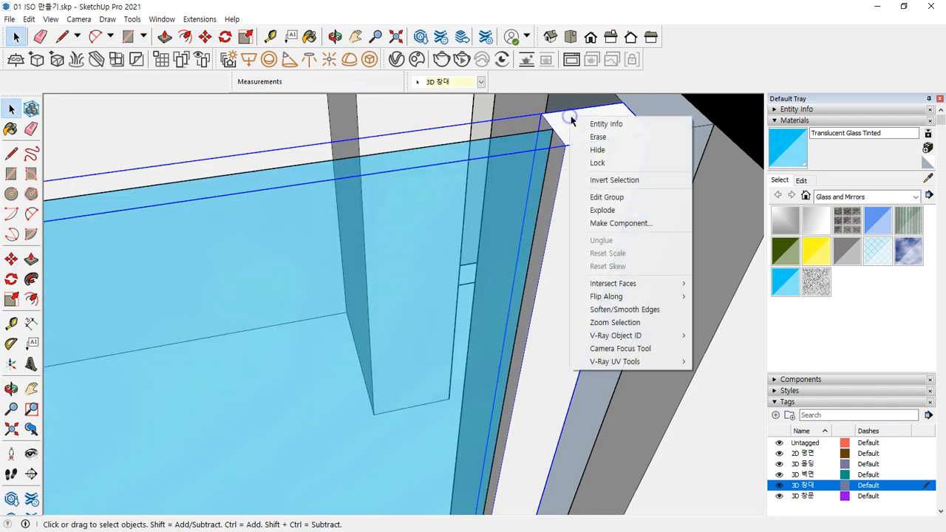
click(602, 198)
key(Escape)
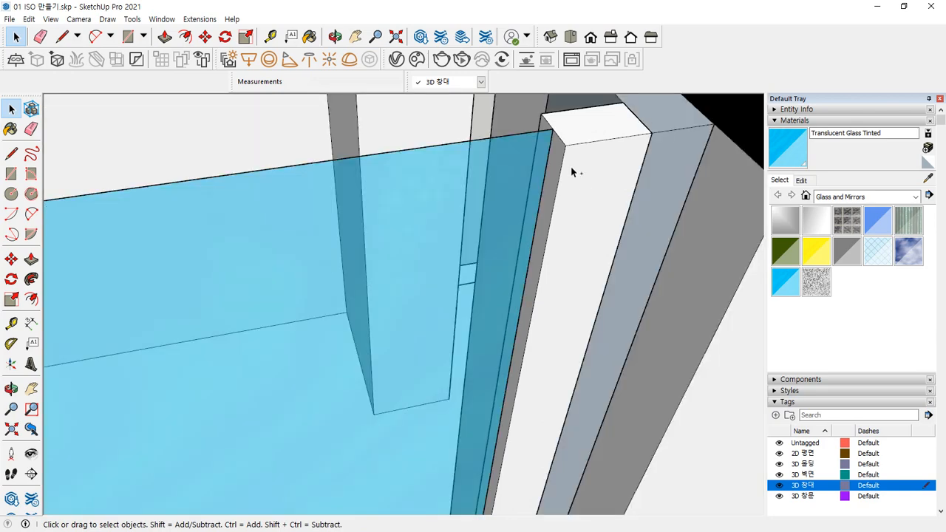
Select the glass pane together with the sash frame and group them.
ctrl+click(511, 172)
ctrl+click(576, 171)
right_click(581, 183)
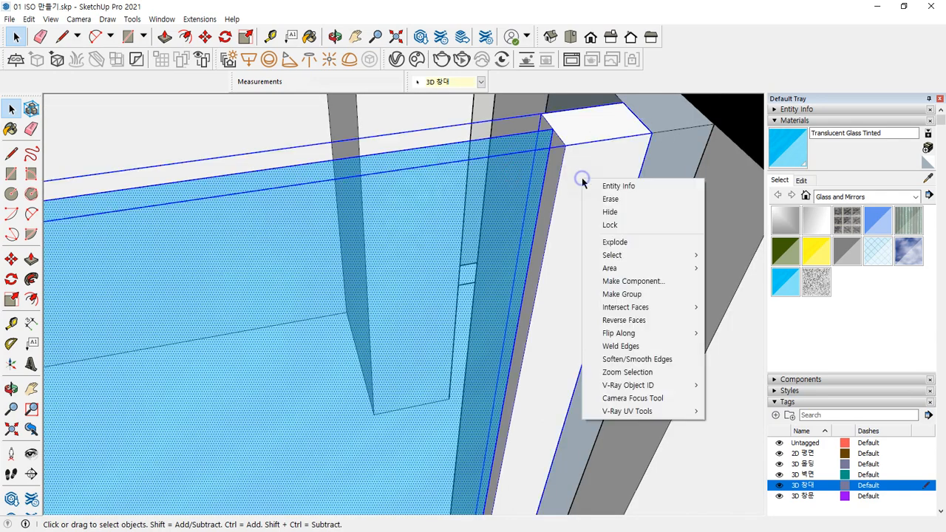
click(619, 295)
Move the glazed sash group 75 mm along the jamb to the middle of the outer frame's depth.
middle_drag(503, 154, 604, 291)
scroll(727, 226, up, 1)
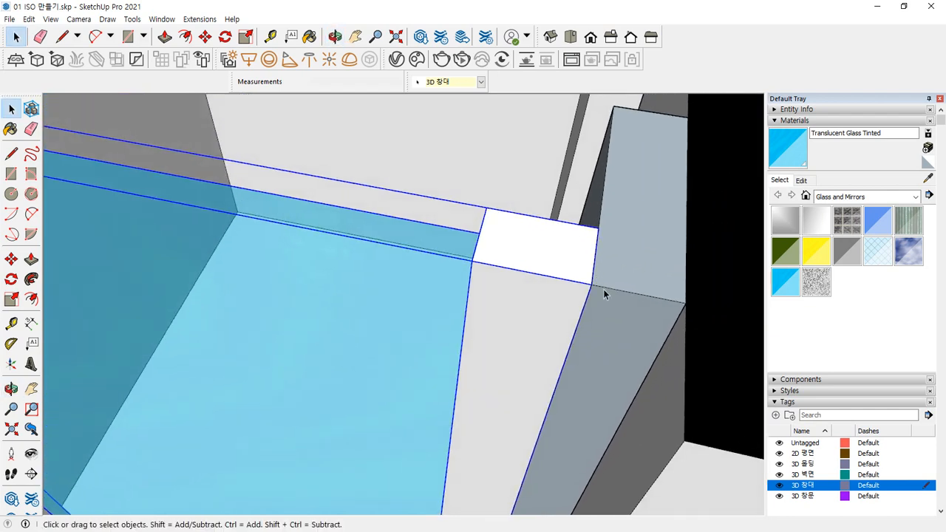
key(m)
click(591, 285)
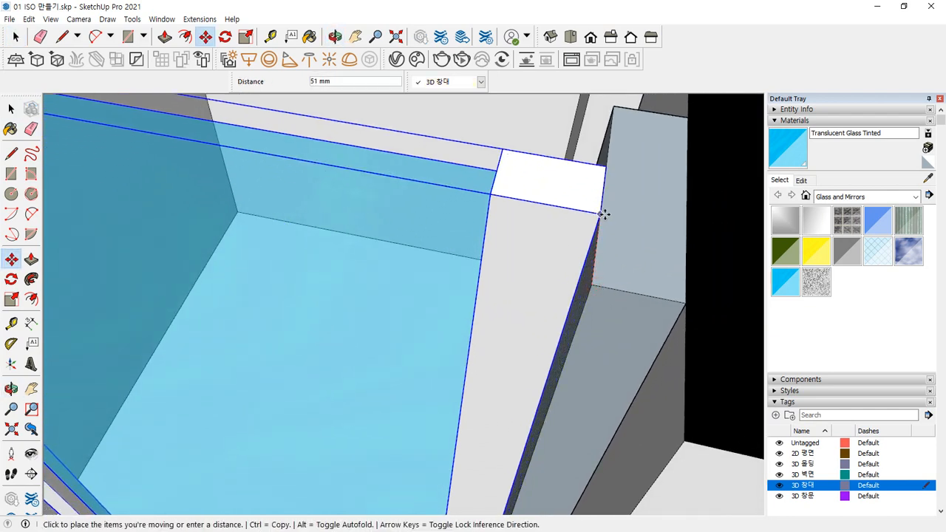
click(605, 182)
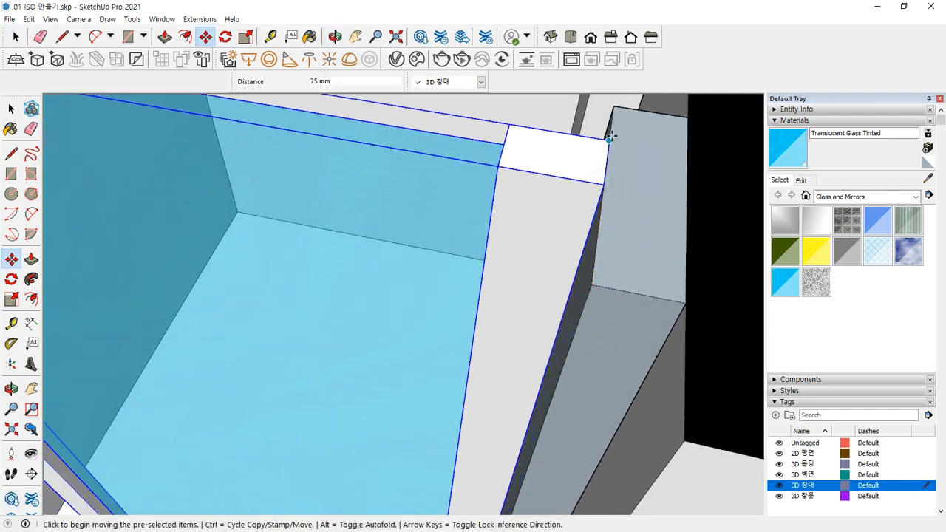
Copy the glazed sash to the other half of the outer frame, one sash thickness forward, with the meeting stiles overlapping.
click(609, 140)
key(ctrl)
shift+middle_drag(360, 160, 641, 268)
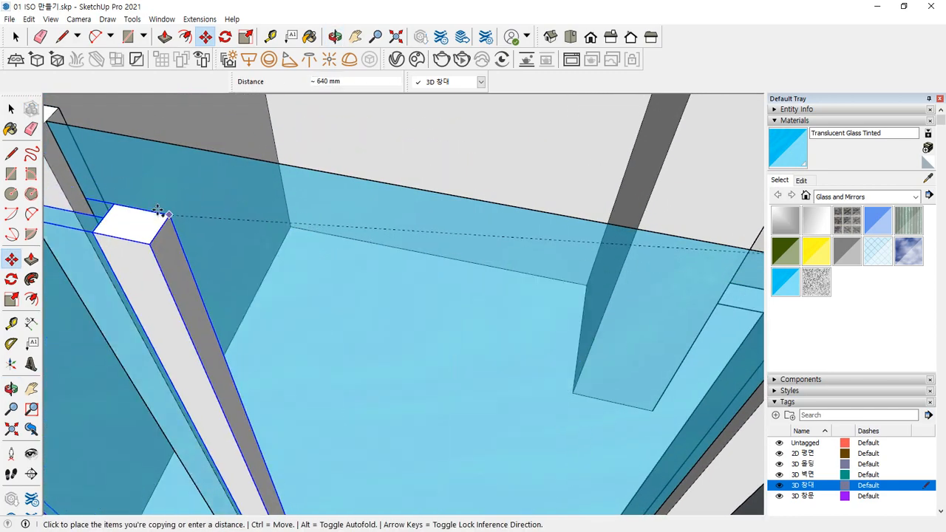
shift+middle_drag(167, 203, 306, 249)
click(265, 206)
key(space)
scroll(345, 281, down, 6)
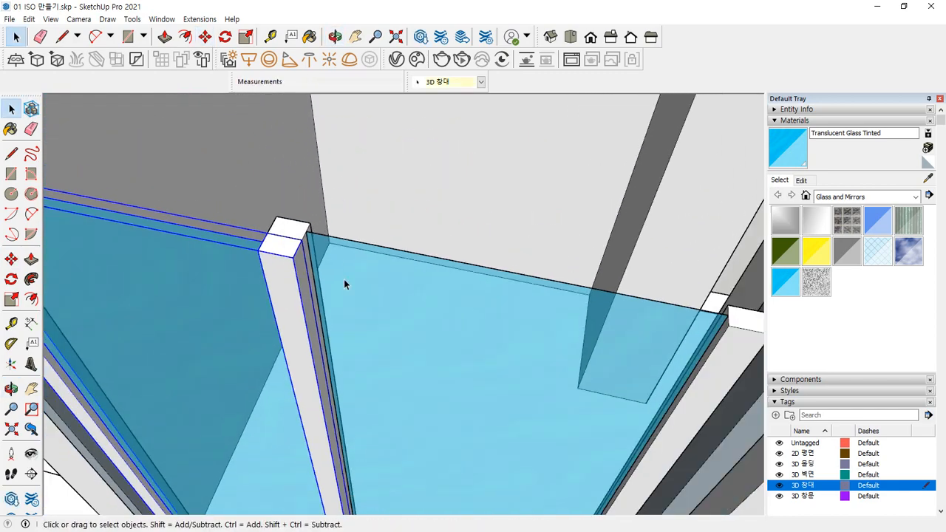
middle_drag(345, 281, 339, 257)
click(564, 175)
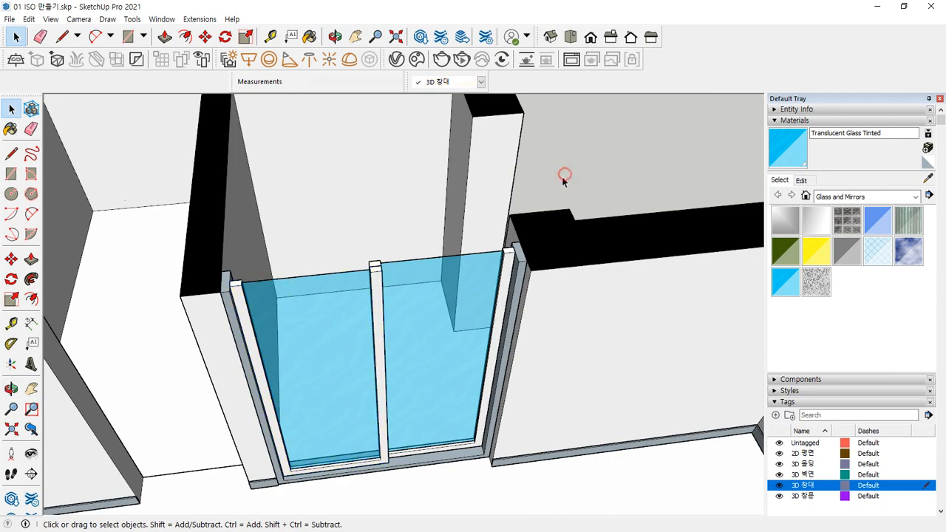
middle_drag(564, 175, 295, 210)
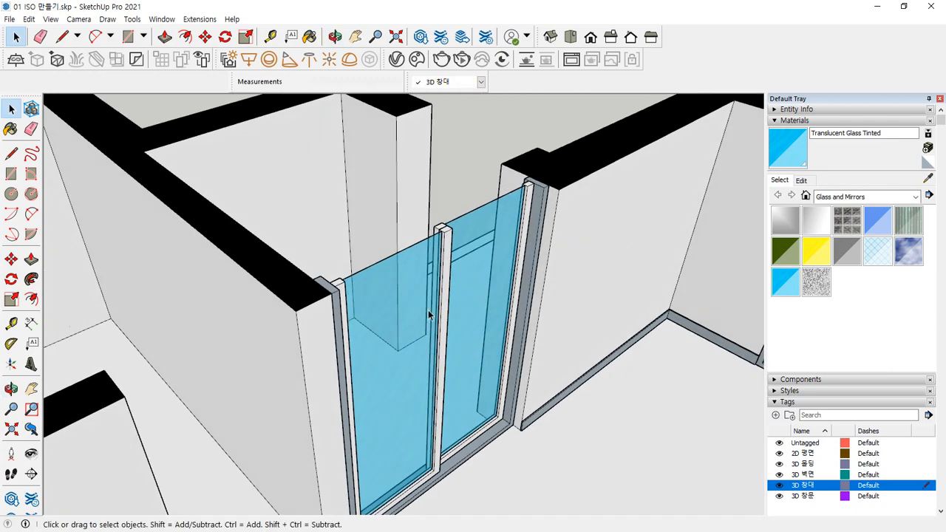
middle_drag(428, 314, 342, 383)
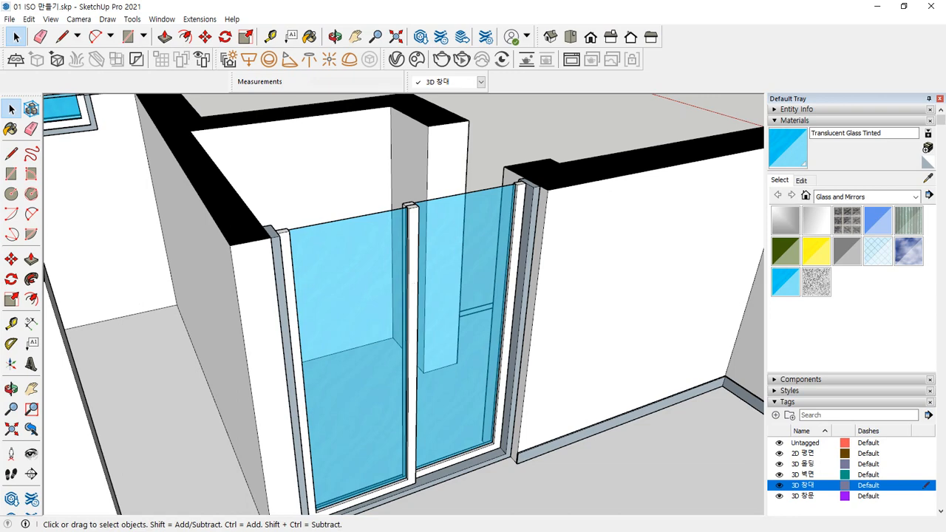
Open the baseboard beside the window for editing and Push/Pull its end face 10 mm outward past the wall corner.
scroll(528, 416, up, 5)
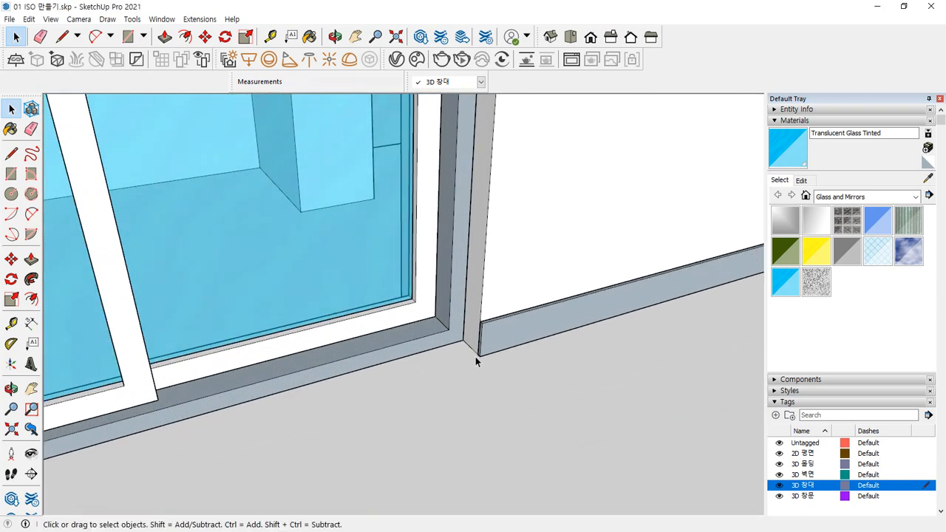
scroll(475, 357, up, 5)
middle_drag(507, 321, 480, 345)
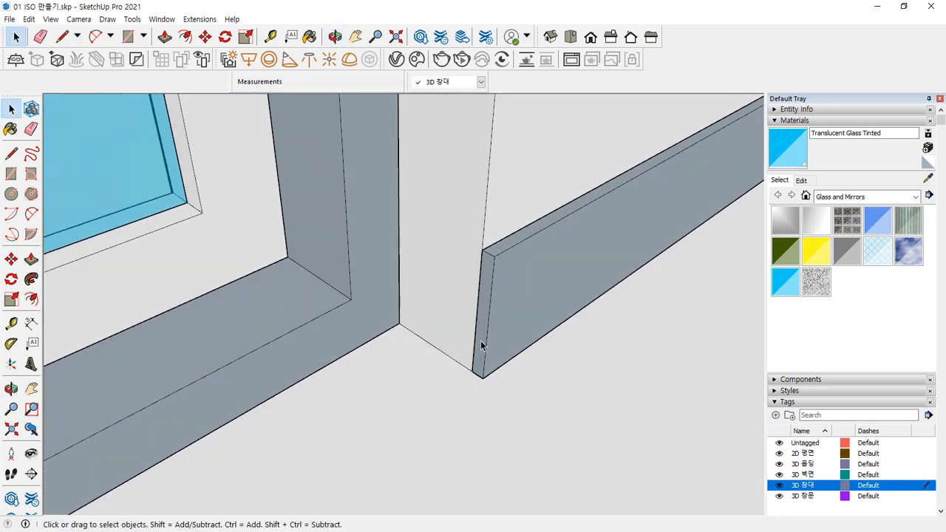
mouse_move(443, 366)
mouse_down()
mouse_move(466, 206)
mouse_move(496, 390)
mouse_up()
key(Escape)
double_click(506, 275)
key(p)
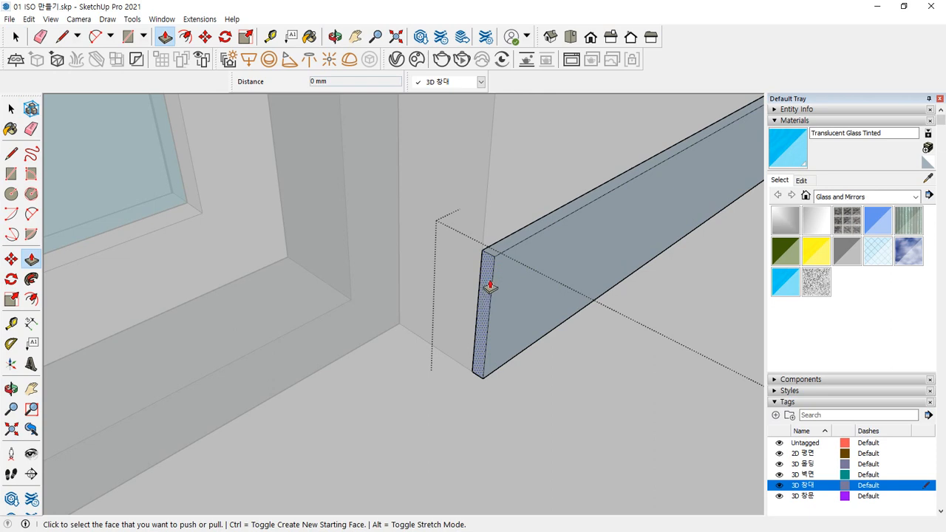
key(t)
key(p)
click(487, 301)
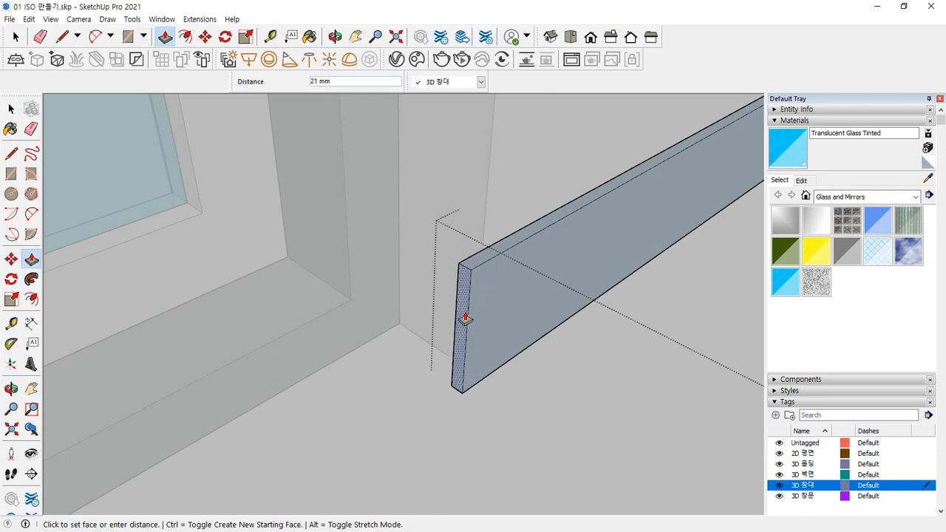
key(Return)
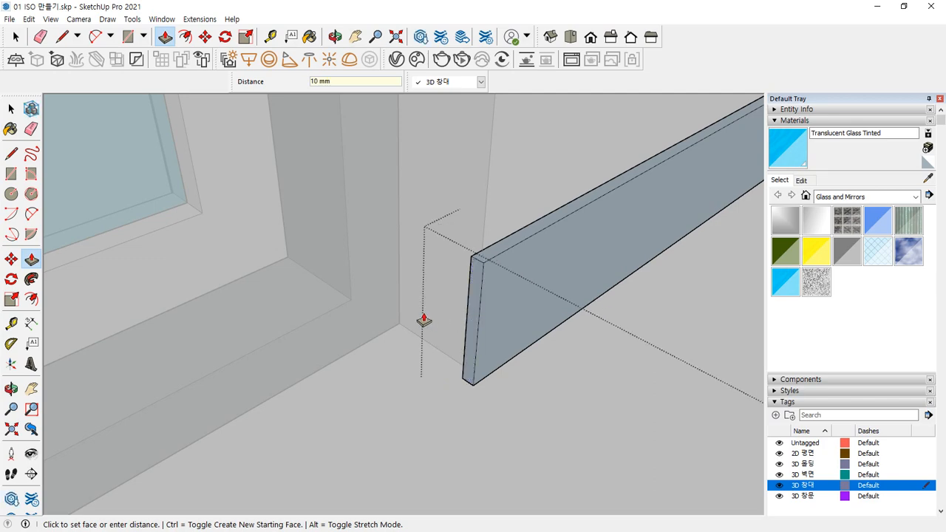
Draw a 100 mm by 10 mm rectangle on the inner side of the baseboard's projecting end, along the wall corner.
middle_drag(422, 320, 706, 352)
scroll(512, 221, up, 5)
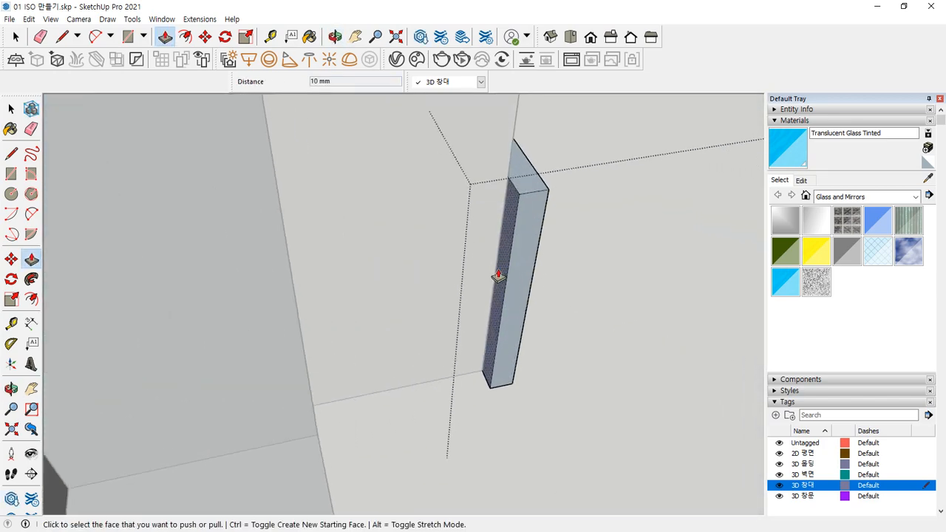
key(r)
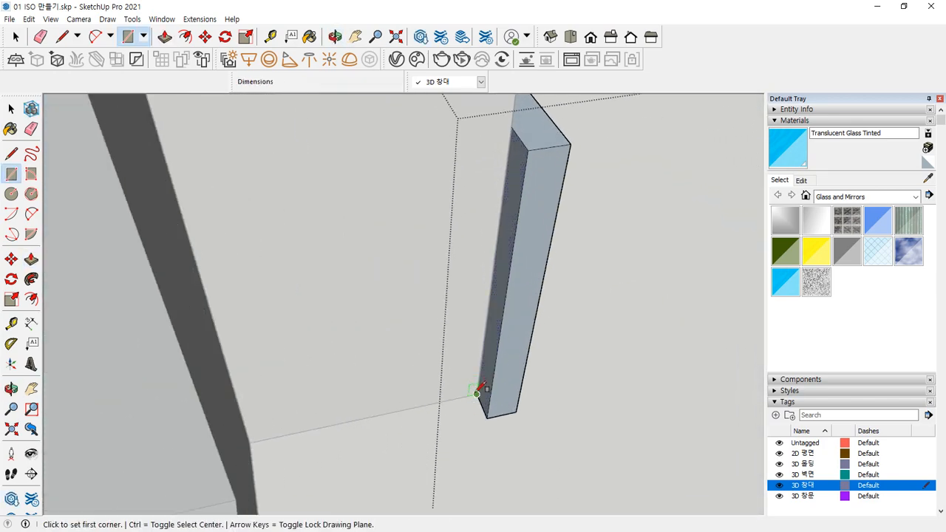
click(477, 394)
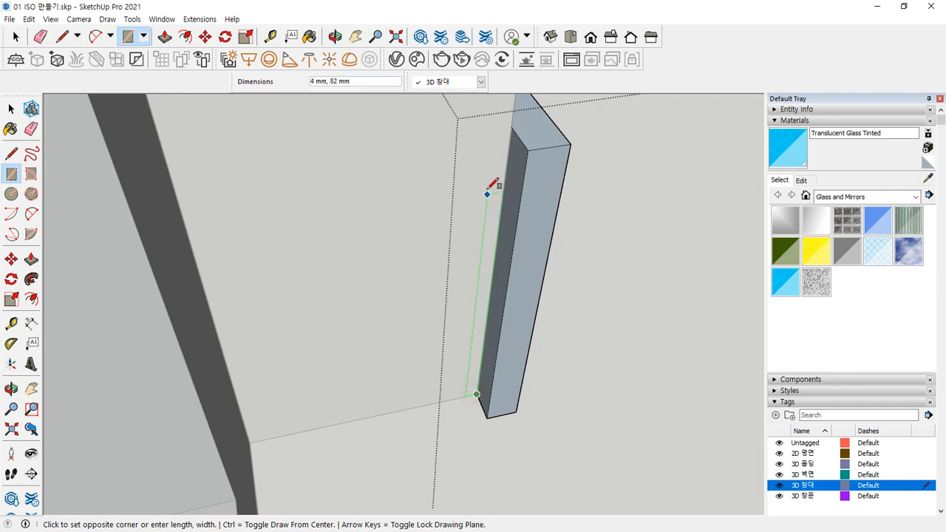
click(527, 150)
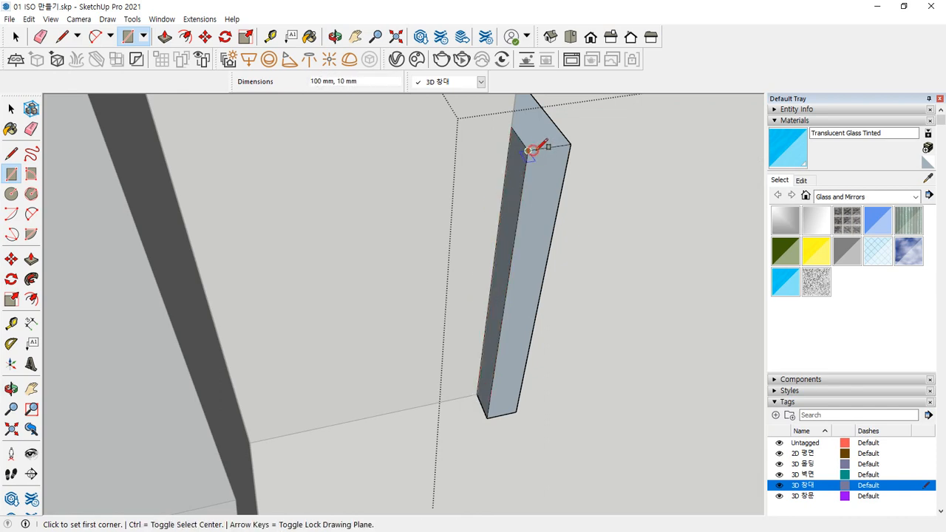
key(space)
Push/Pull the rectangle at the baseboard's end along the wall return until it meets the window frame.
key(p)
click(502, 292)
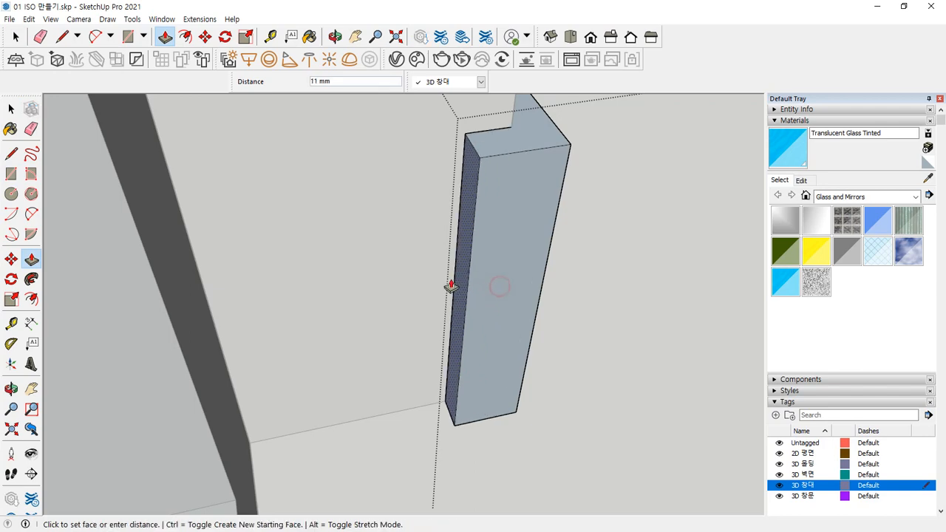
click(159, 189)
key(space)
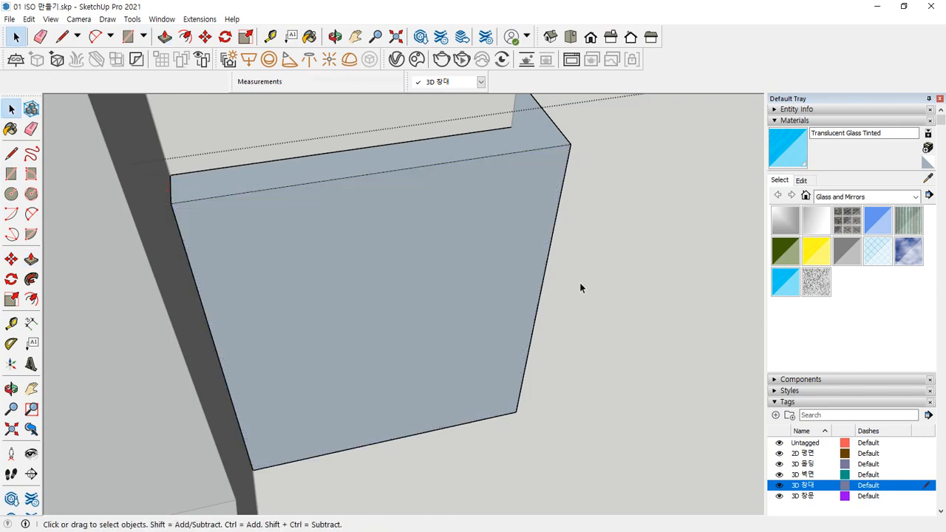
Examine the baseboard return beside the two-panel window and the surrounding walls and openings of the room.
middle_drag(581, 287, 442, 225)
scroll(473, 251, down, 4)
middle_drag(511, 311, 556, 371)
scroll(380, 378, down, 8)
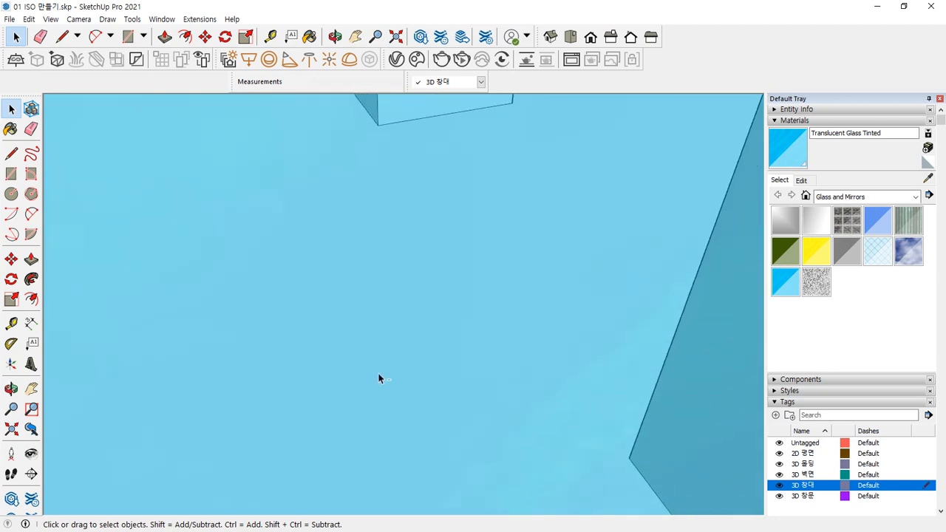
scroll(410, 358, up, 10)
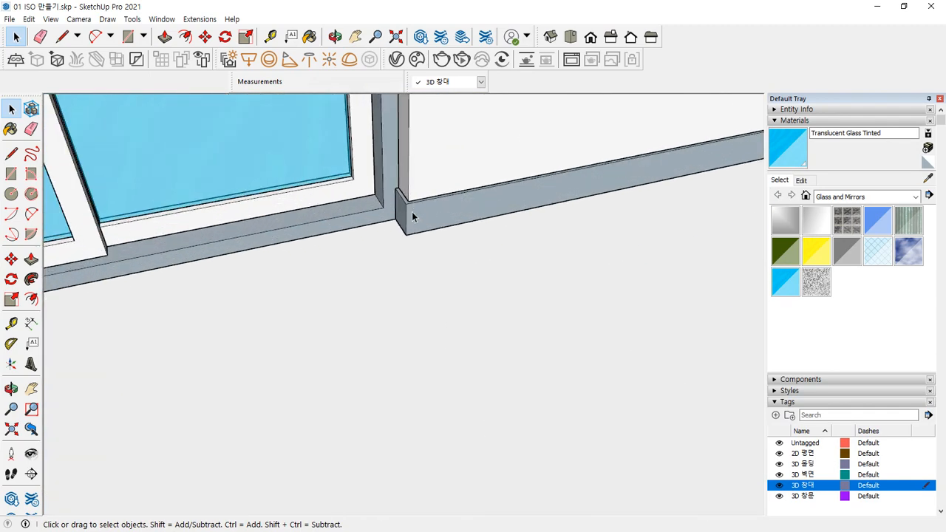
middle_drag(410, 358, 501, 238)
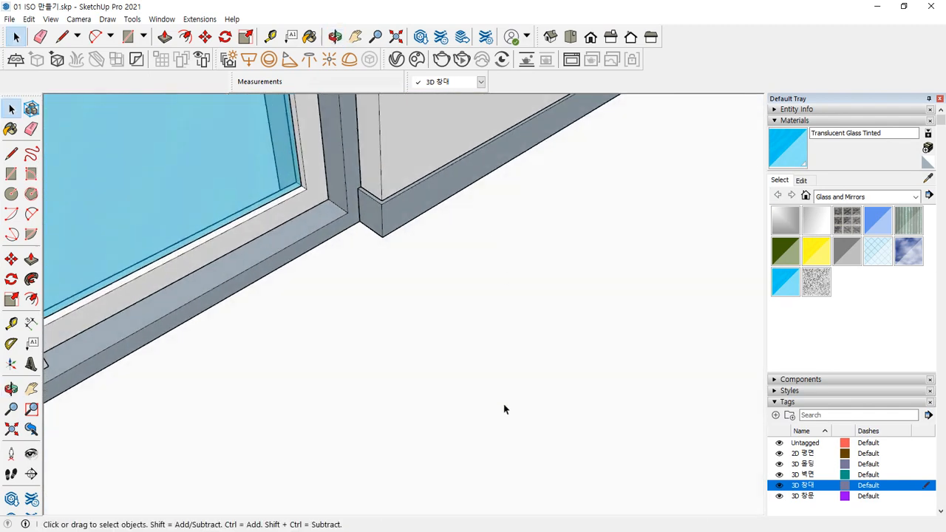
scroll(387, 193, down, 5)
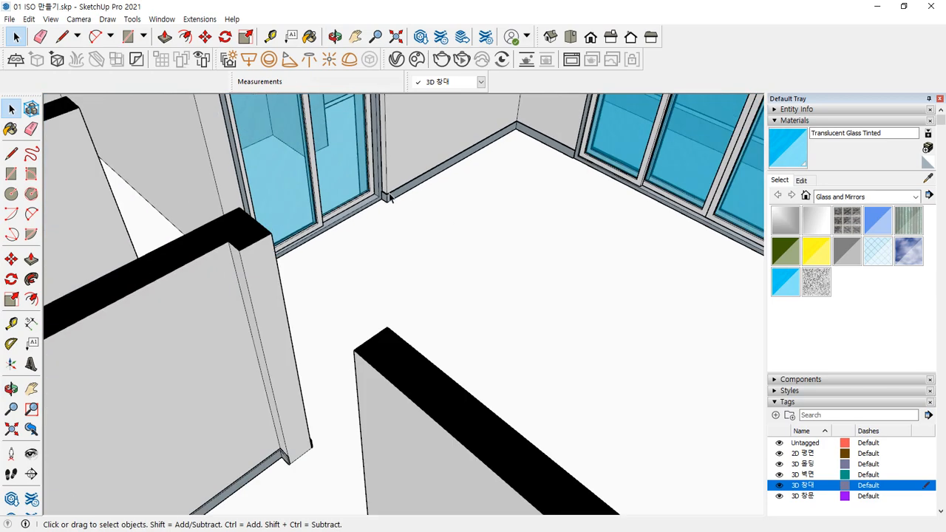
middle_drag(392, 198, 440, 295)
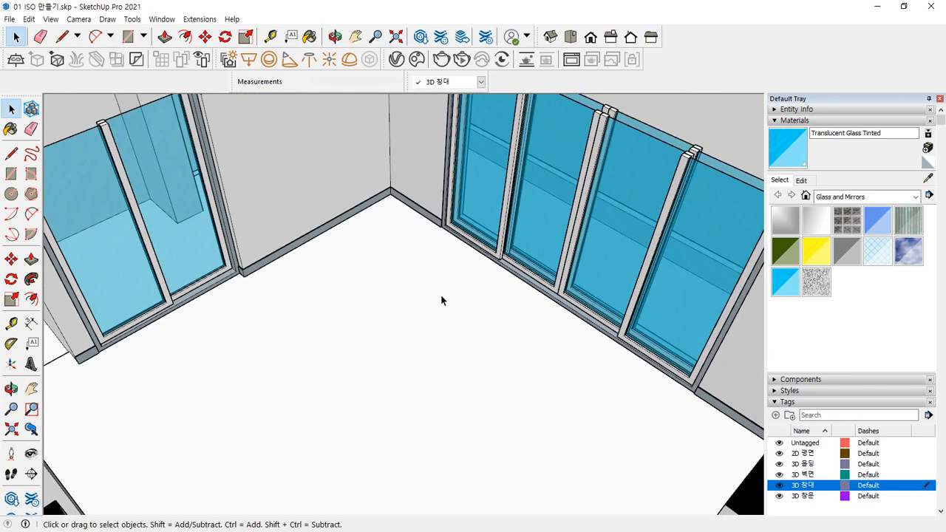
drag(511, 311, 433, 217)
drag(365, 247, 580, 321)
middle_drag(580, 321, 99, 308)
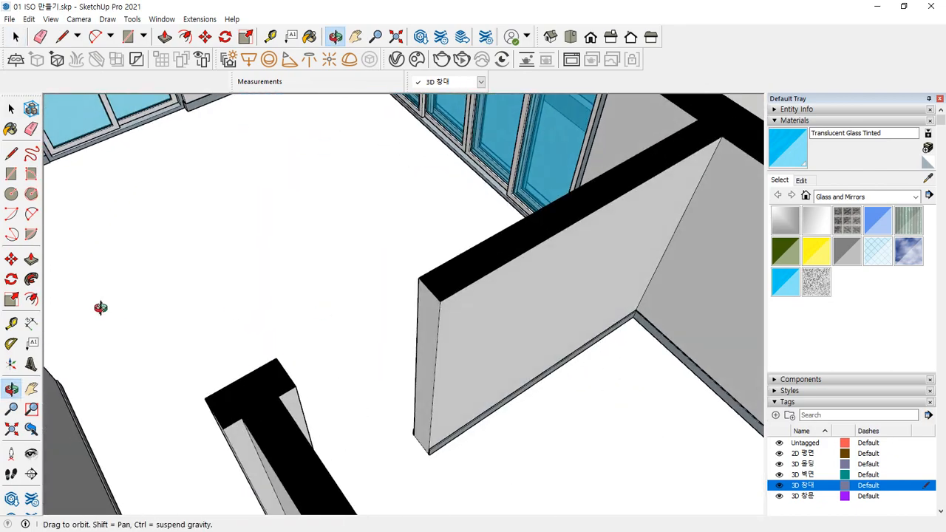
shift+middle_drag(218, 243, 482, 450)
shift+middle_drag(290, 384, 480, 397)
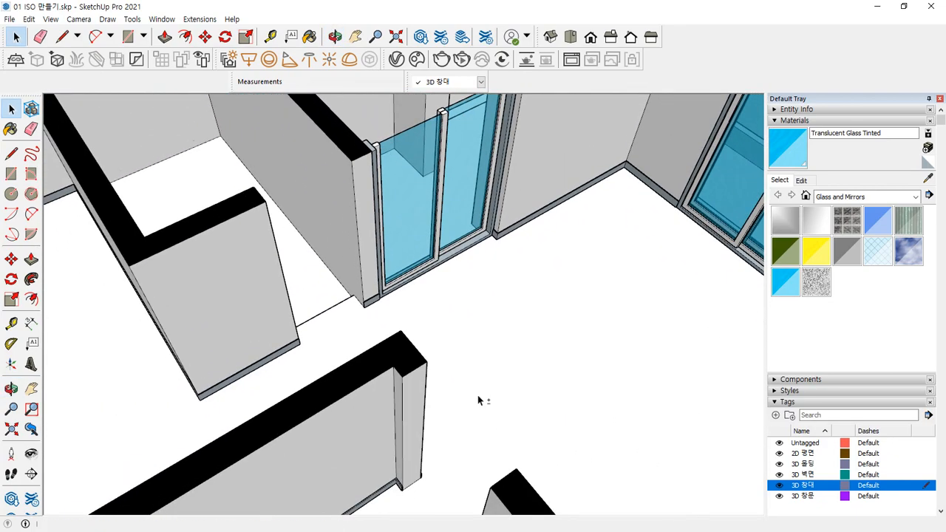
scroll(497, 363, down, 2)
middle_drag(497, 364, 310, 359)
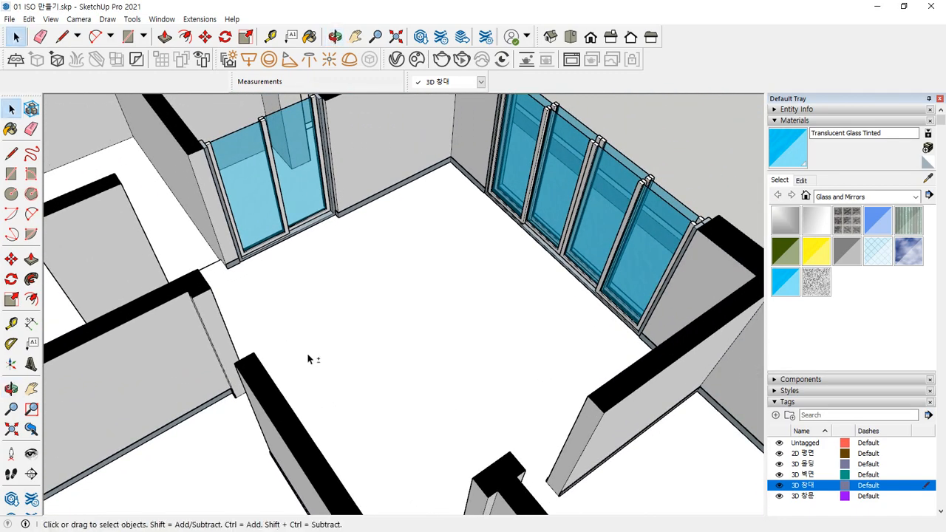
scroll(544, 448, up, 3)
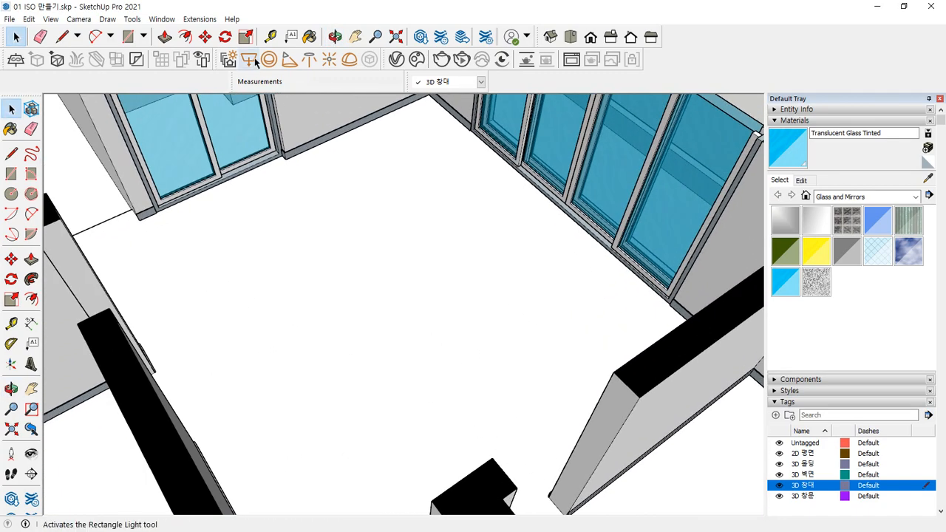
Dimension the width of the door opening between the top corners of the two facing wall ends near the four-panel window.
click(31, 323)
click(492, 459)
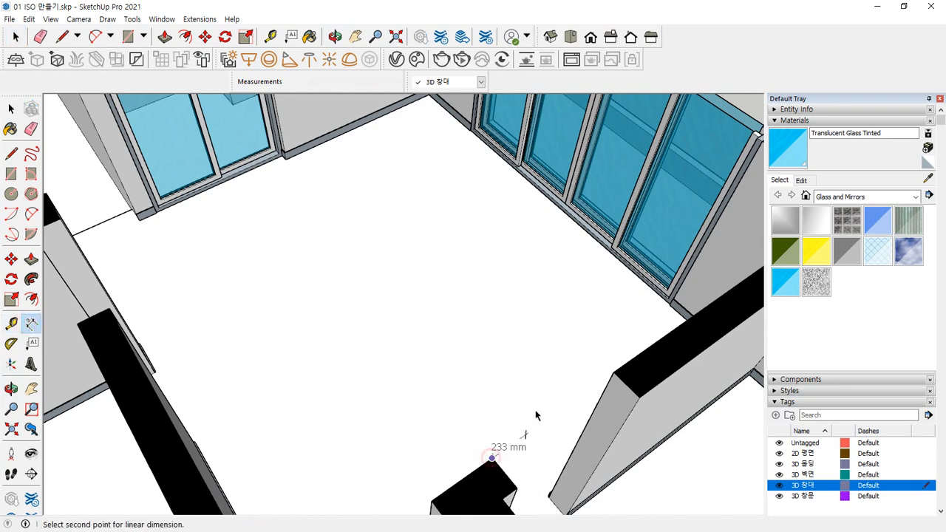
click(612, 372)
click(578, 377)
scroll(539, 392, down, 2)
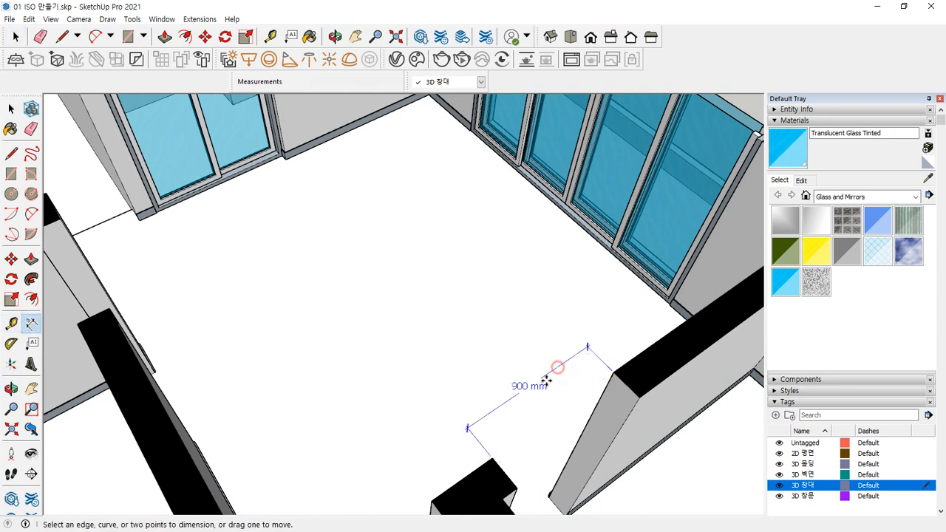
scroll(528, 399, up, 4)
scroll(530, 405, down, 2)
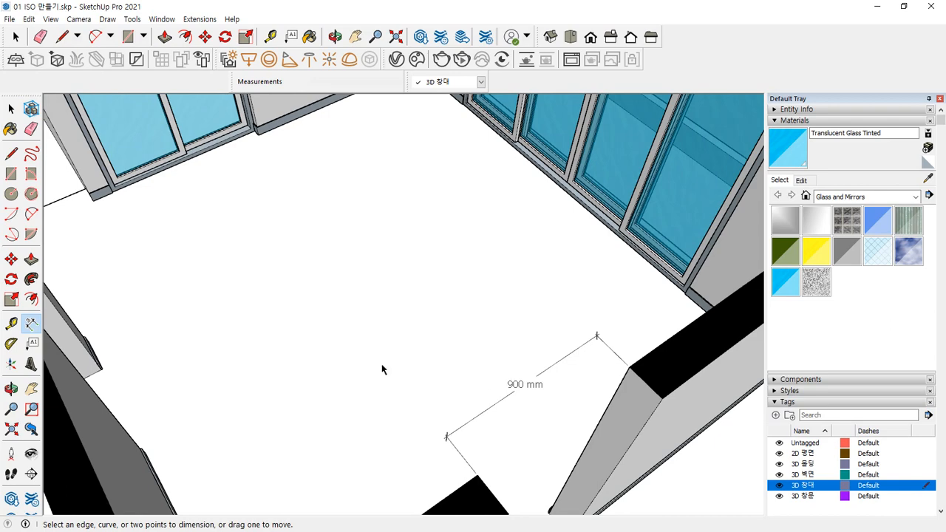
Dimension the width of the door opening beside the two-panel window, between the top corners of its walls.
middle_drag(381, 364, 482, 227)
click(499, 129)
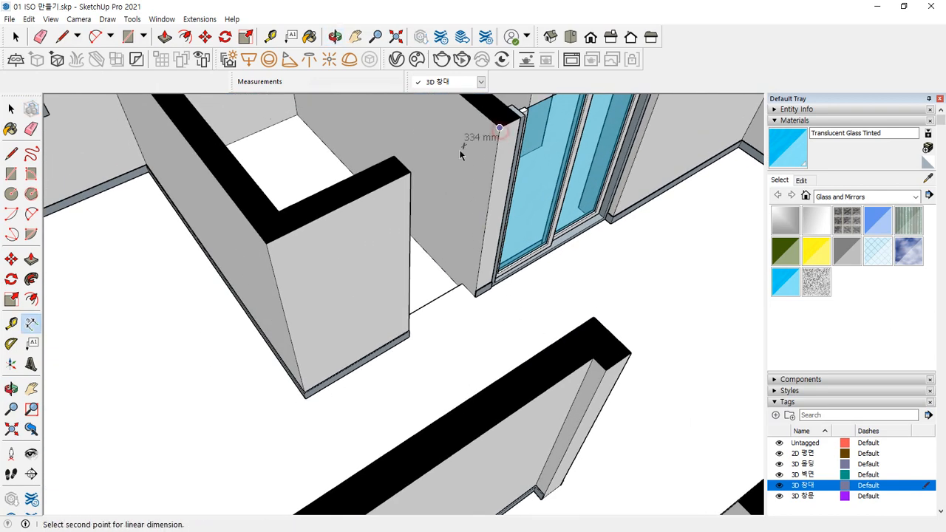
click(410, 172)
click(444, 191)
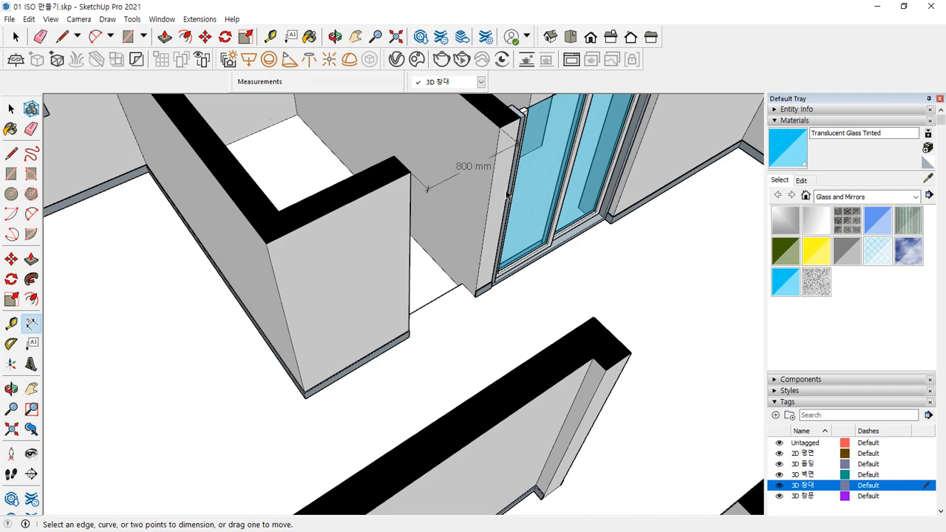
Open the wall beside the two-panel window's doorway for editing and Push/Pull its end face back 100 mm to widen the opening.
middle_drag(515, 207, 384, 221)
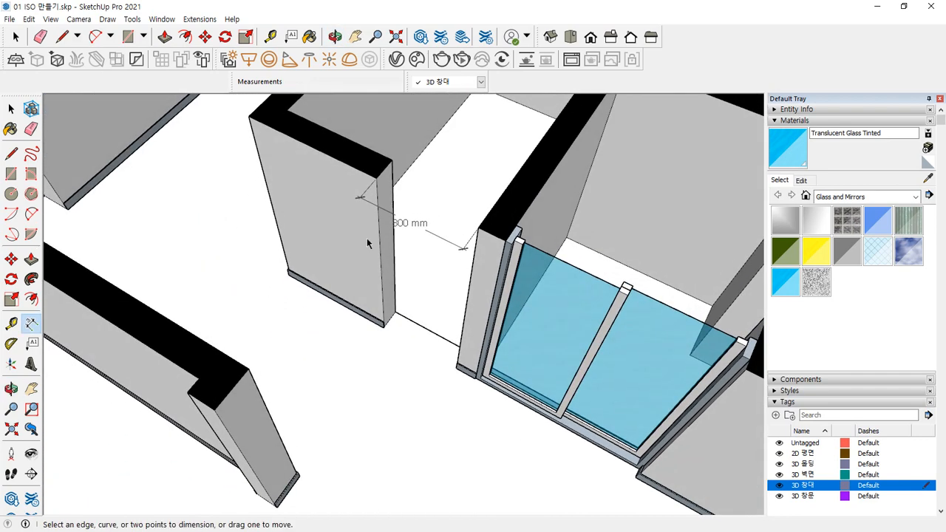
scroll(382, 274, up, 3)
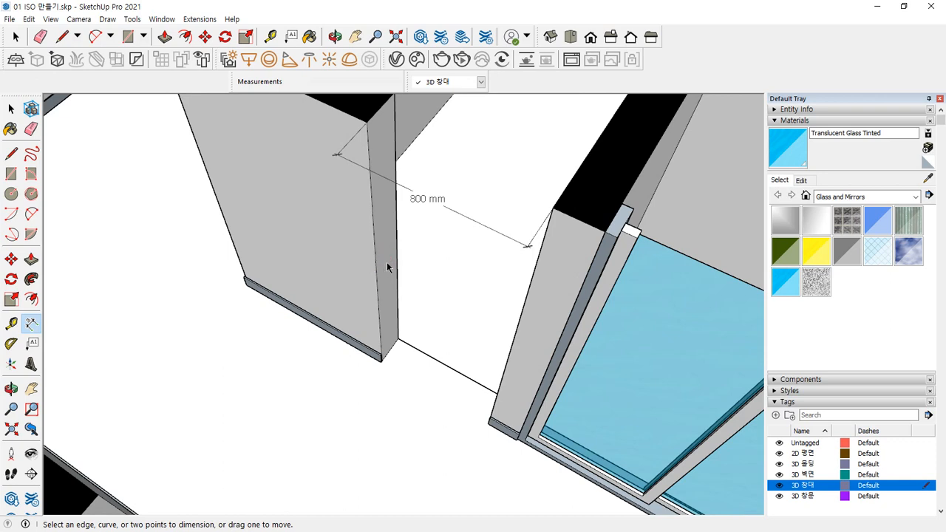
key(space)
click(384, 248)
double_click(382, 248)
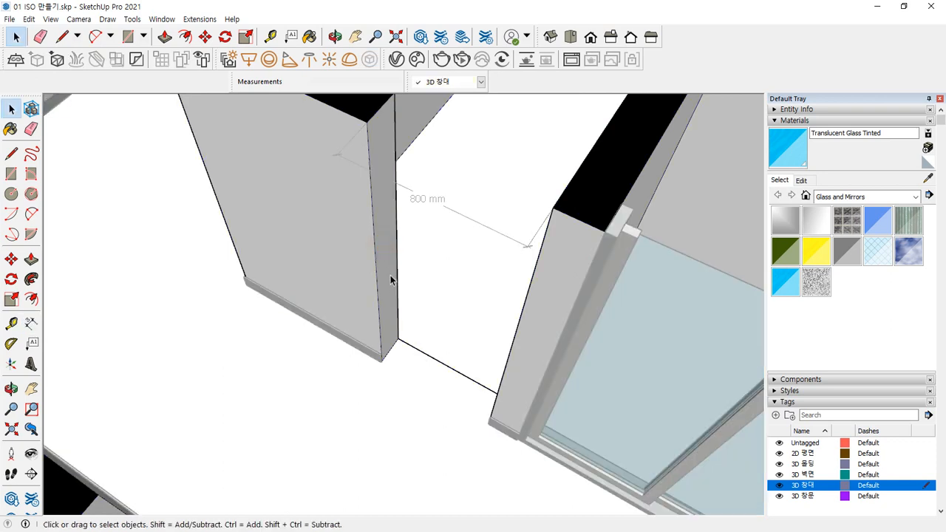
key(p)
click(389, 273)
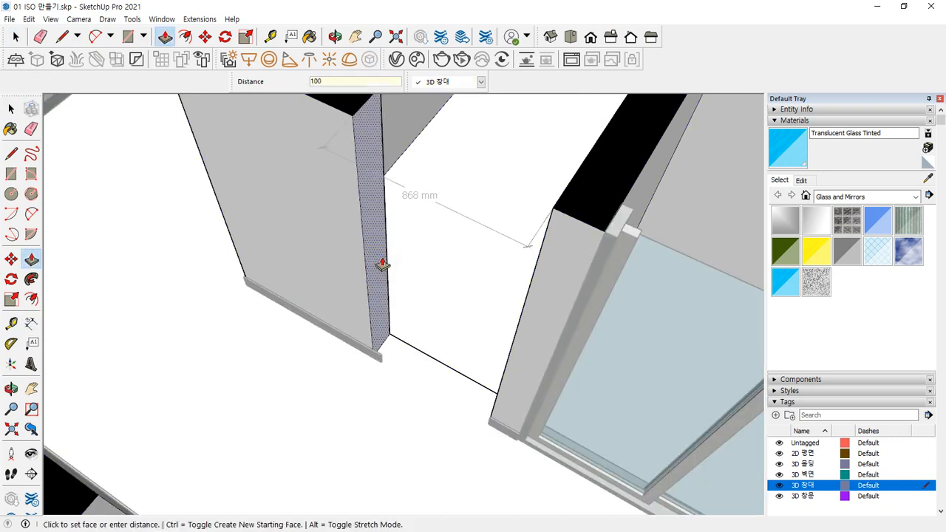
key(Return)
key(space)
Push/Pull the overhanging baseboard end back until it is flush with the shortened wall's corner.
middle_drag(114, 285, 567, 235)
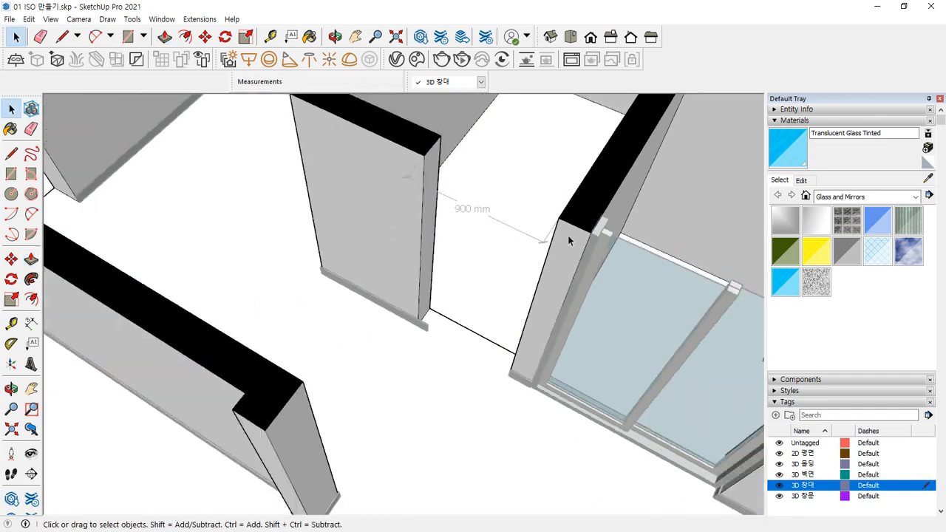
scroll(567, 237, down, 5)
scroll(314, 388, up, 8)
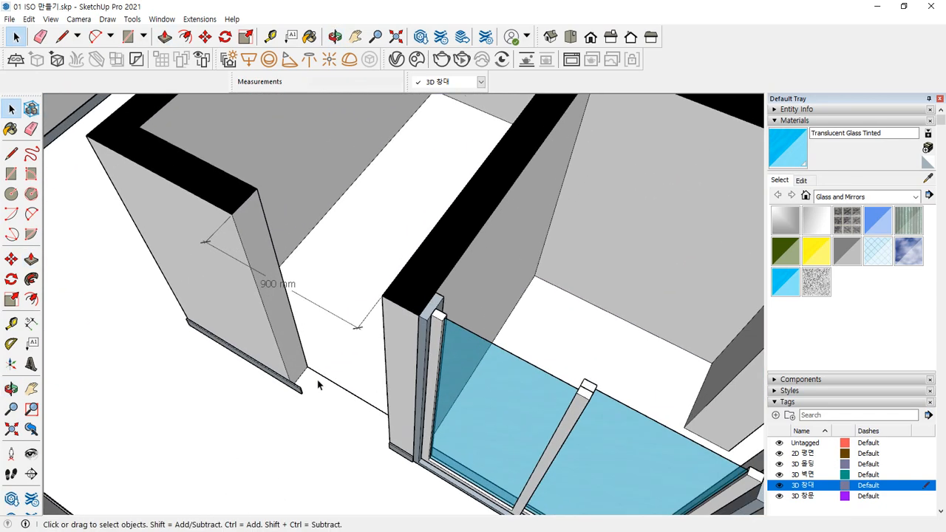
scroll(325, 403, up, 3)
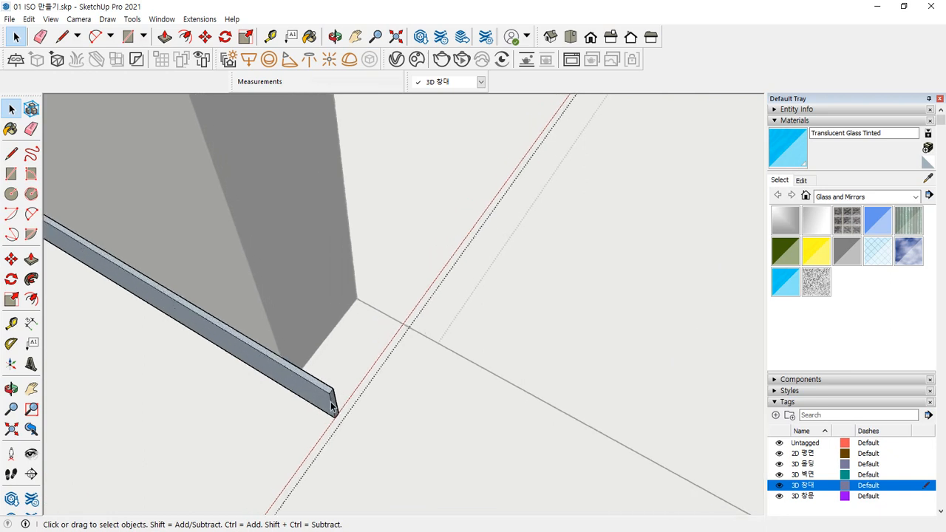
key(p)
click(336, 402)
click(301, 351)
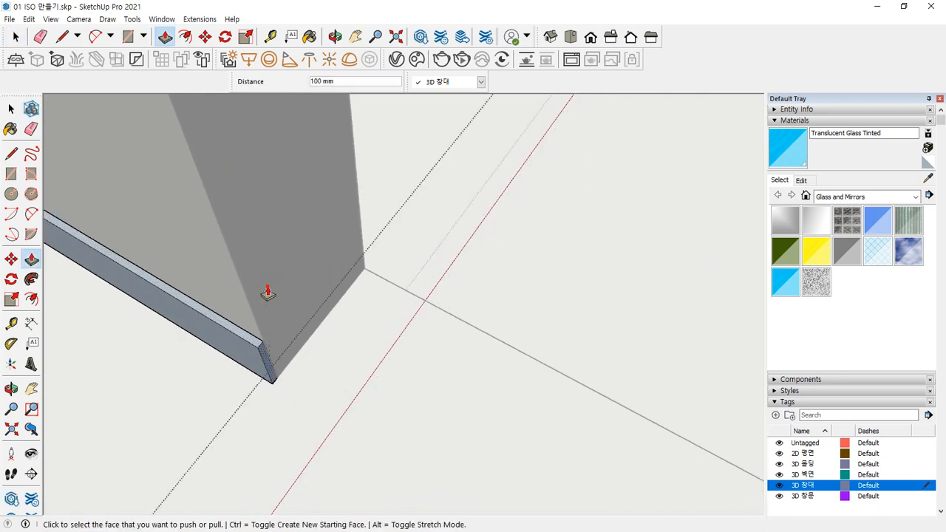
key(space)
scroll(445, 458, up, 4)
scroll(430, 397, down, 3)
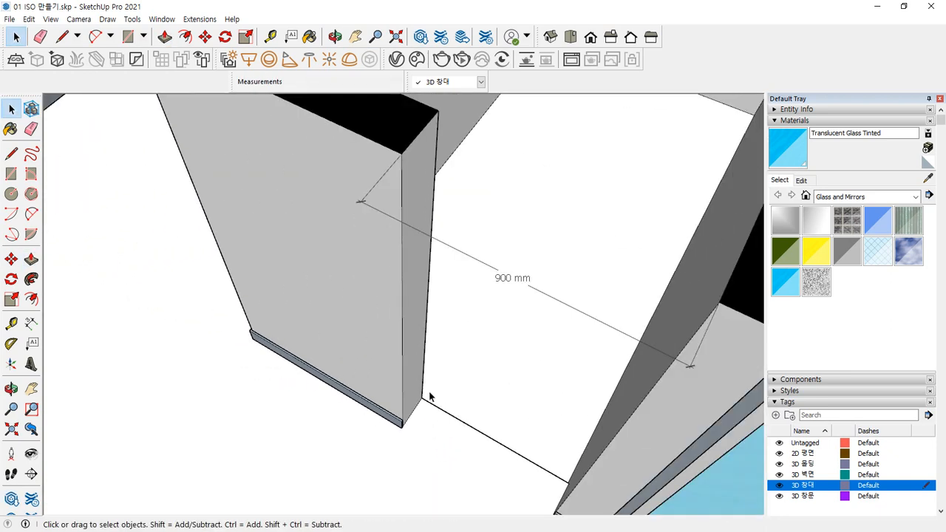
Dimension the width of the opening between the black-topped wall and the end of the neighbouring window wall.
mouse_move(523, 291)
mouse_down()
mouse_move(507, 299)
mouse_move(516, 296)
mouse_up()
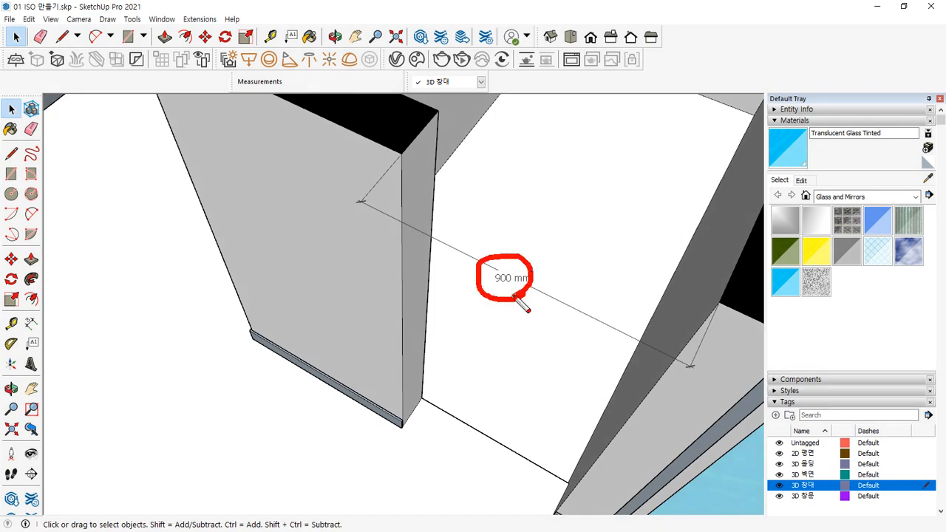
key(Escape)
scroll(381, 299, down, 4)
mouse_move(333, 303)
shift+middle_down()
mouse_move(416, 293)
mouse_move(573, 402)
shift+middle_up()
scroll(191, 291, up, 2)
key(t)
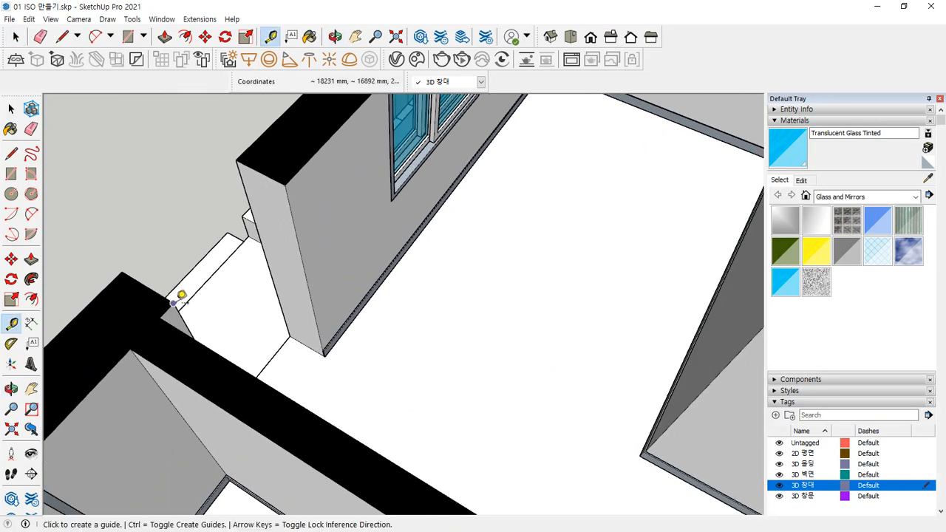
click(31, 323)
click(173, 303)
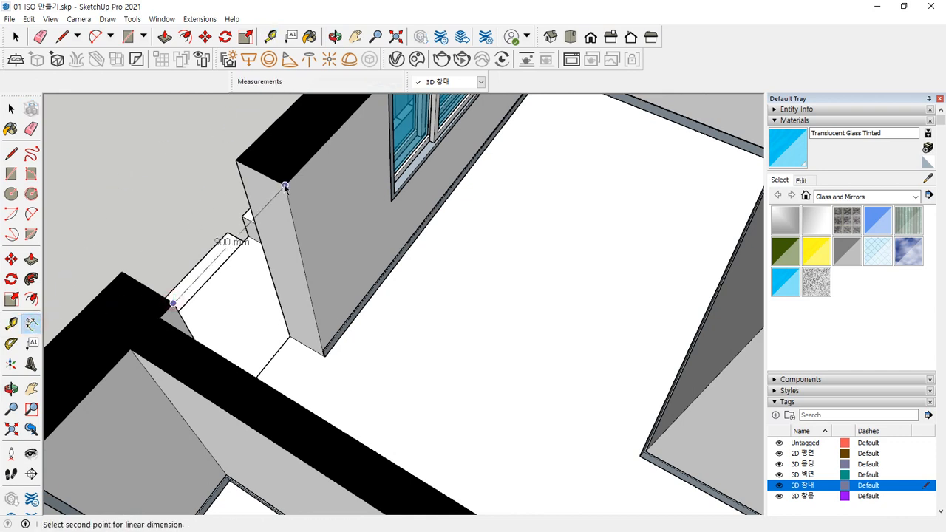
click(284, 185)
click(286, 227)
Examine the dimensioned door openings across the apartment and the wall ends around them.
middle_drag(286, 227, 458, 221)
mouse_move(440, 168)
mouse_down()
mouse_move(420, 199)
mouse_move(411, 107)
mouse_move(422, 191)
mouse_up()
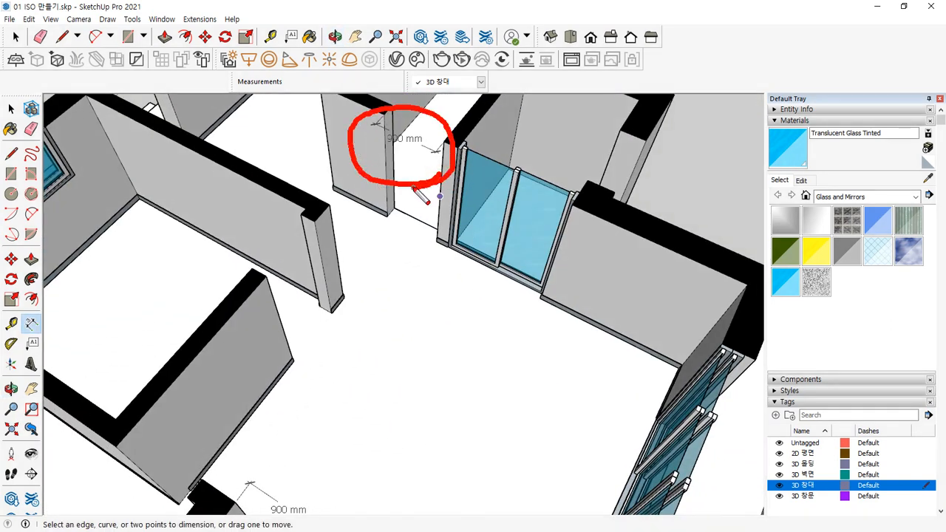
key(Escape)
middle_drag(414, 194, 394, 149)
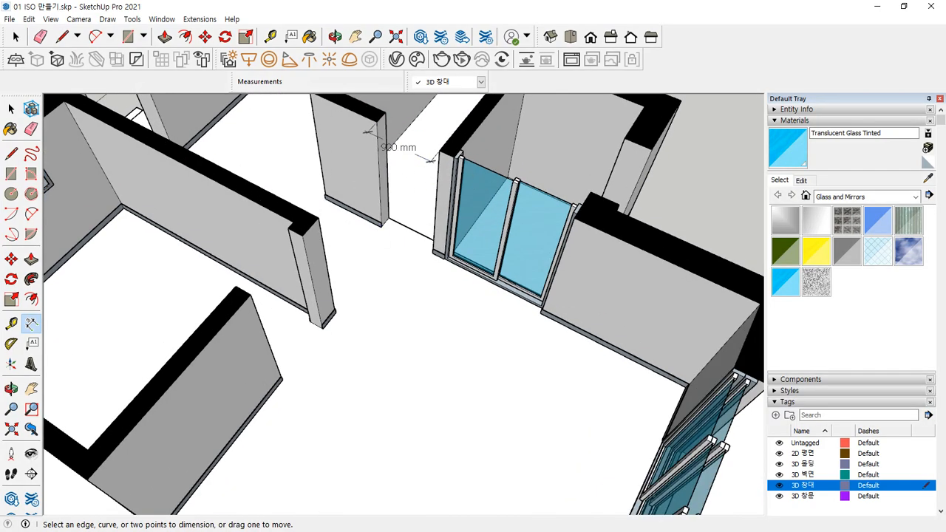
scroll(359, 310, down, 3)
middle_drag(241, 422, 354, 221)
scroll(351, 298, up, 2)
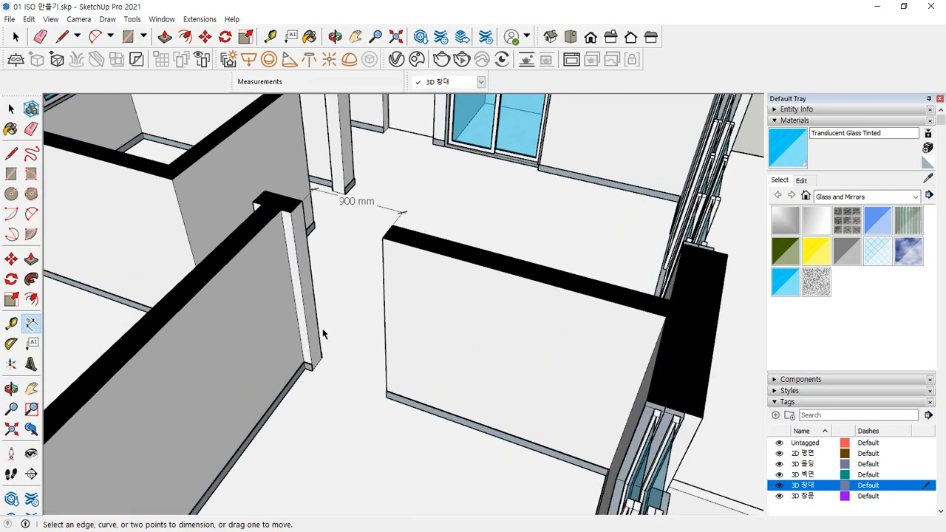
Measure the depth of the wall end beside the 900 mm door opening with the Tape Measure.
scroll(318, 369, up, 6)
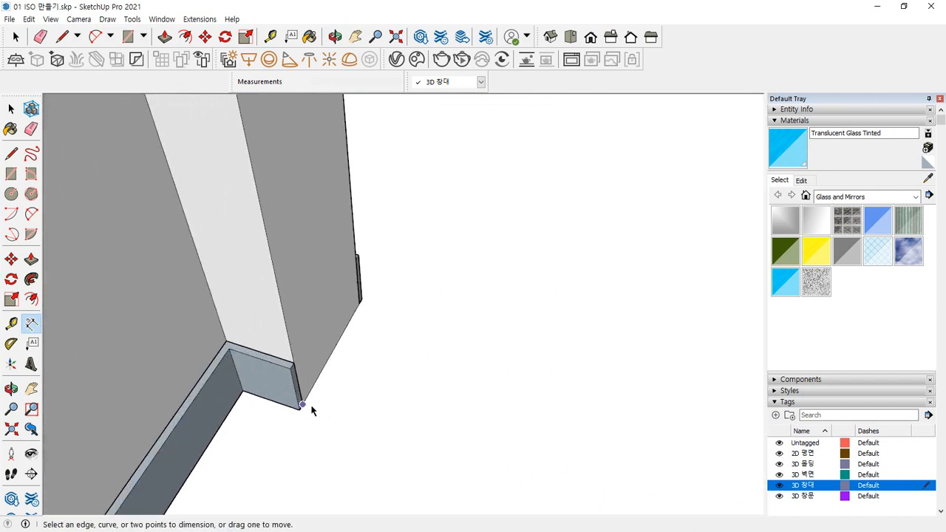
scroll(311, 411, up, 2)
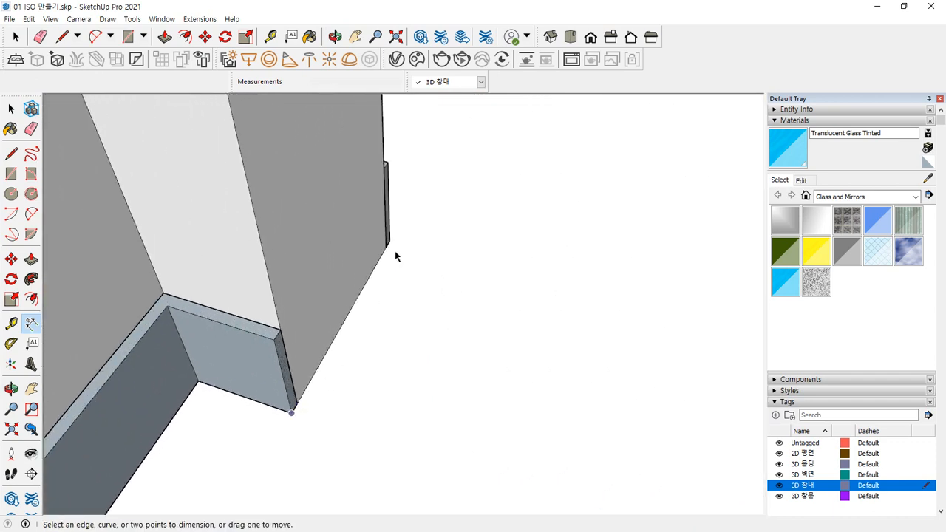
key(t)
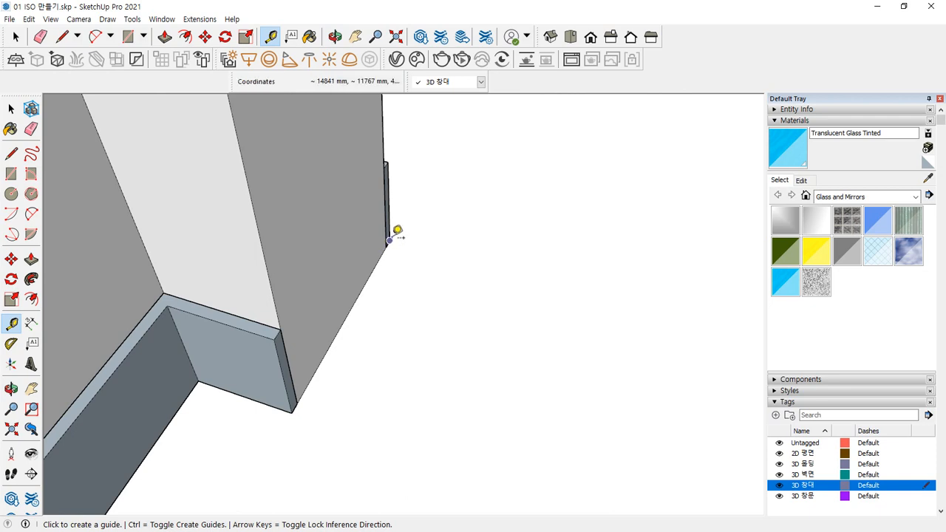
click(389, 240)
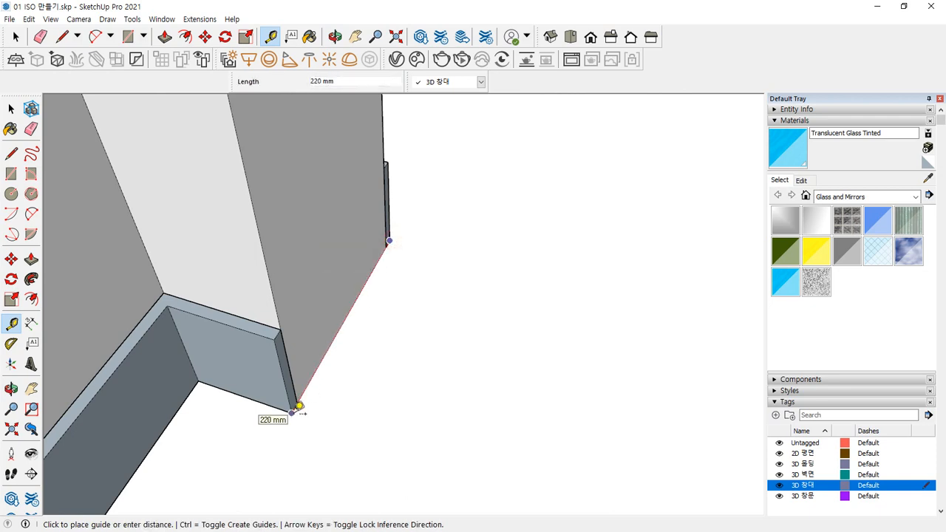
click(294, 410)
Draw a 220 × 40 mm rectangle on the floor against the wall end, starting at its baseboard corner.
key(r)
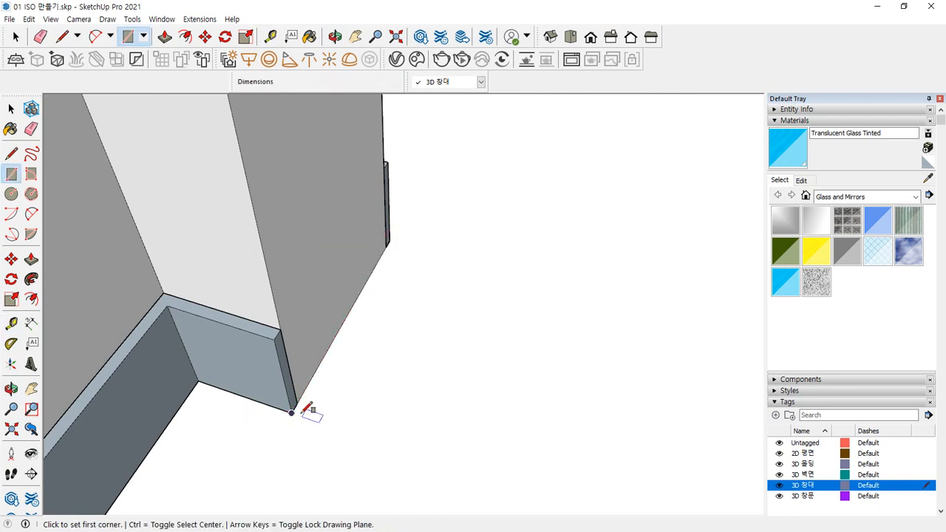
click(293, 411)
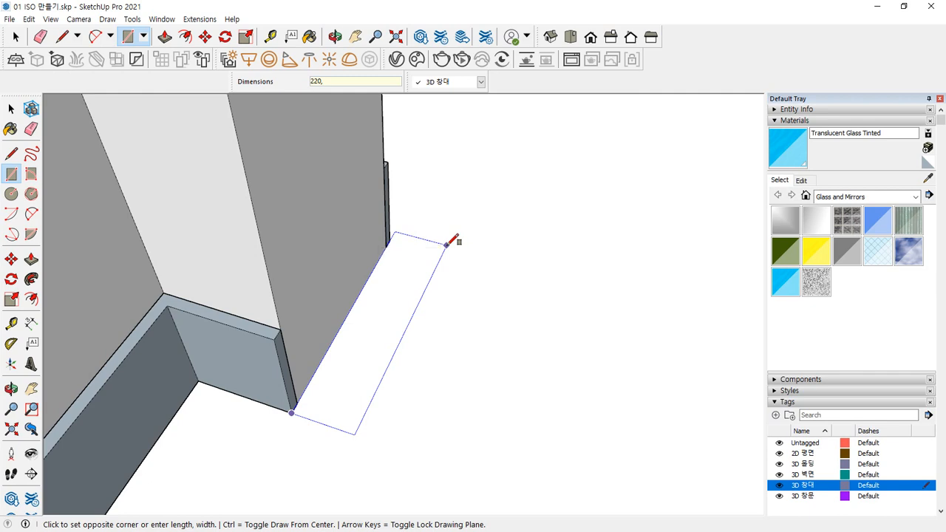
key(Return)
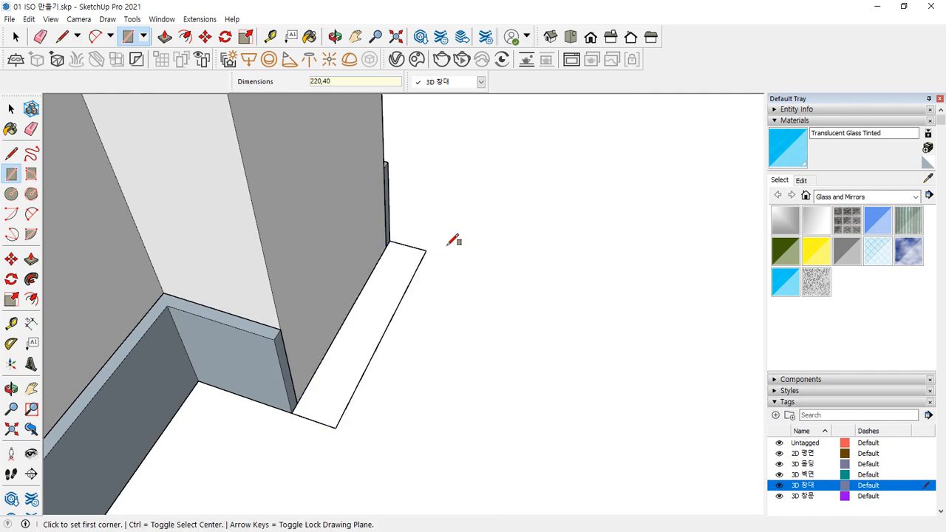
Push/Pull the floor rectangle up 2100 mm to the wall's top edge to form a door frame post.
key(p)
click(380, 306)
scroll(367, 274, down, 3)
shift+middle_drag(357, 283, 334, 476)
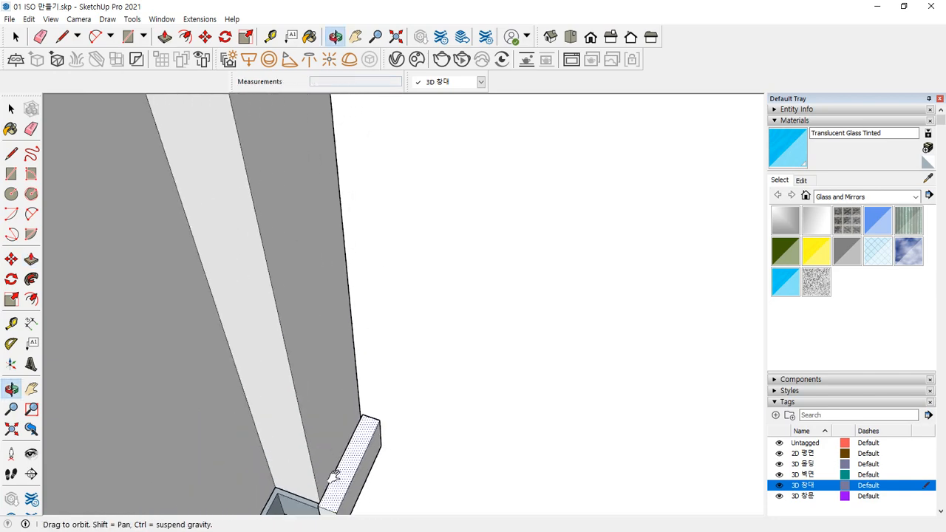
scroll(316, 385, down, 3)
shift+middle_drag(284, 244, 270, 436)
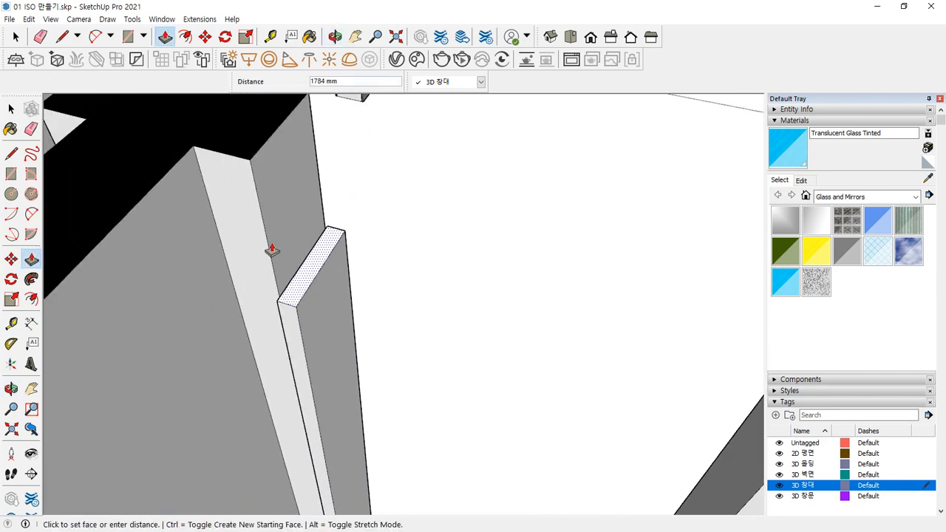
click(250, 164)
scroll(327, 374, down, 3)
mouse_move(327, 374)
middle_down()
mouse_move(507, 378)
mouse_move(329, 411)
mouse_move(442, 364)
middle_up()
mouse_move(403, 402)
mouse_down()
mouse_move(389, 399)
mouse_move(399, 393)
mouse_up()
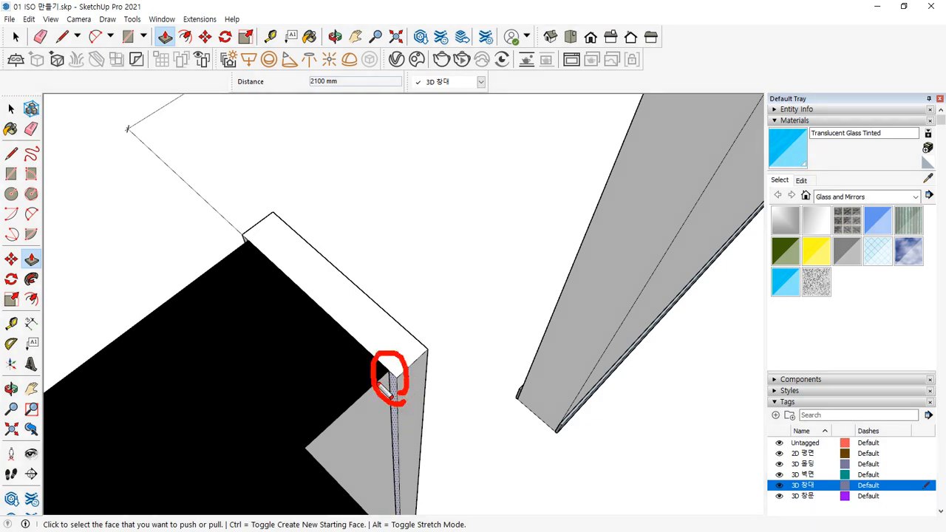
mouse_move(269, 256)
mouse_down()
mouse_move(251, 256)
mouse_move(268, 253)
mouse_up()
key(Escape)
Select the whole door frame post and copy it 860 mm across the opening against the opposite wall's end.
mouse_move(244, 329)
middle_down()
mouse_move(302, 320)
mouse_move(434, 427)
mouse_move(461, 361)
mouse_move(446, 160)
mouse_move(423, 359)
mouse_move(397, 308)
mouse_move(374, 331)
mouse_move(274, 378)
mouse_move(419, 355)
mouse_move(236, 319)
mouse_move(259, 317)
middle_up()
scroll(374, 331, down, 3)
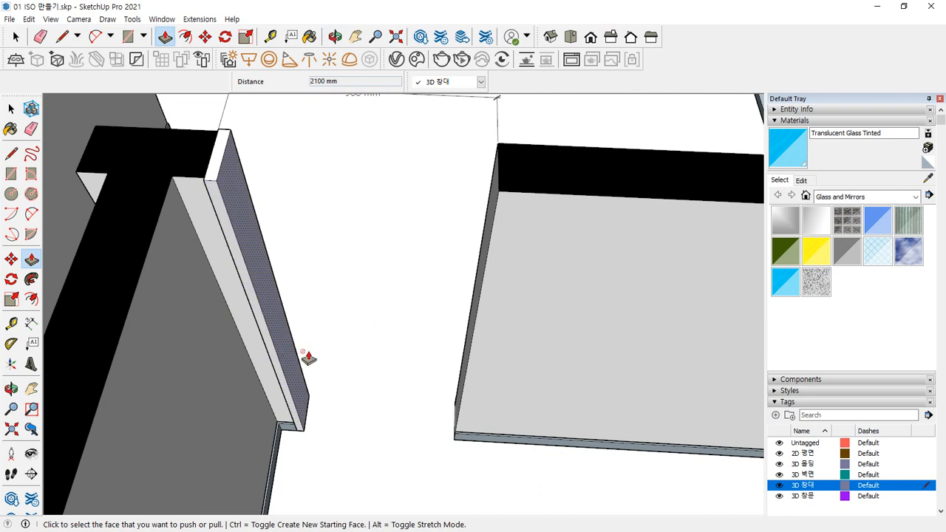
key(space)
right_click(237, 210)
key(Escape)
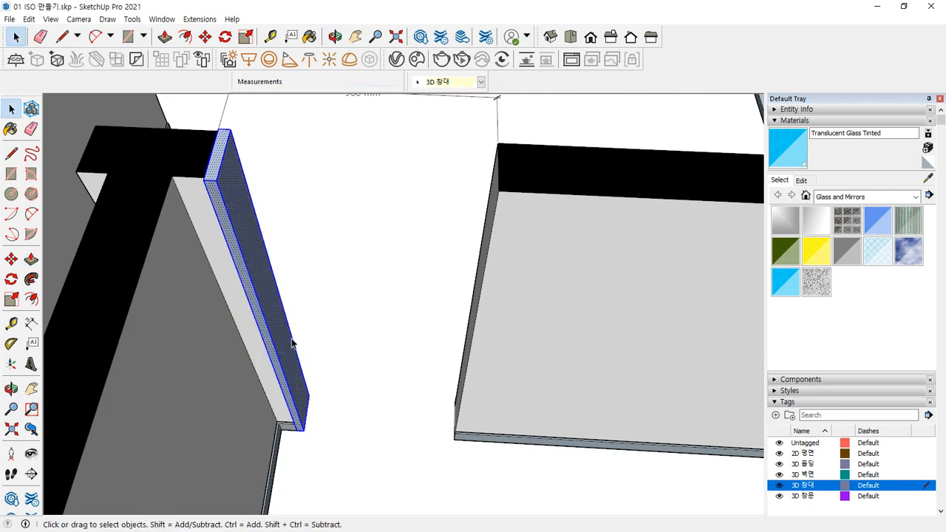
key(m)
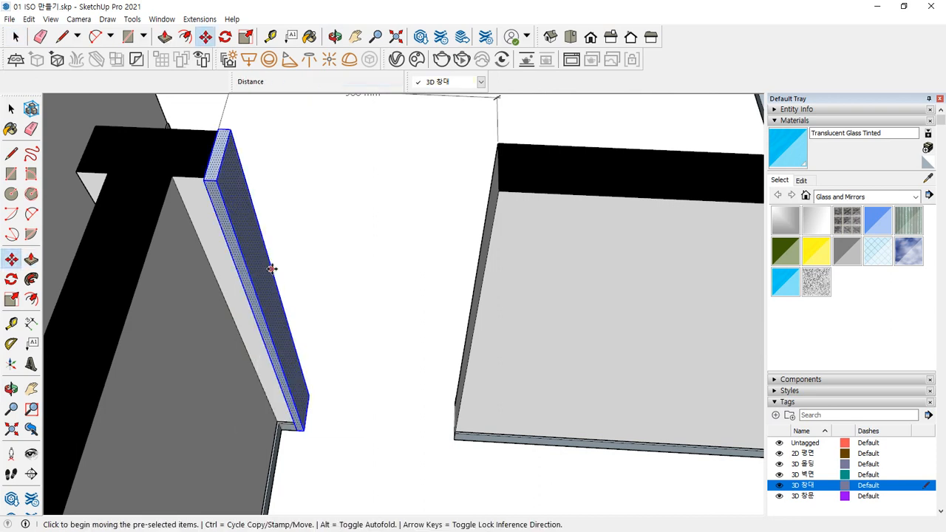
click(218, 179)
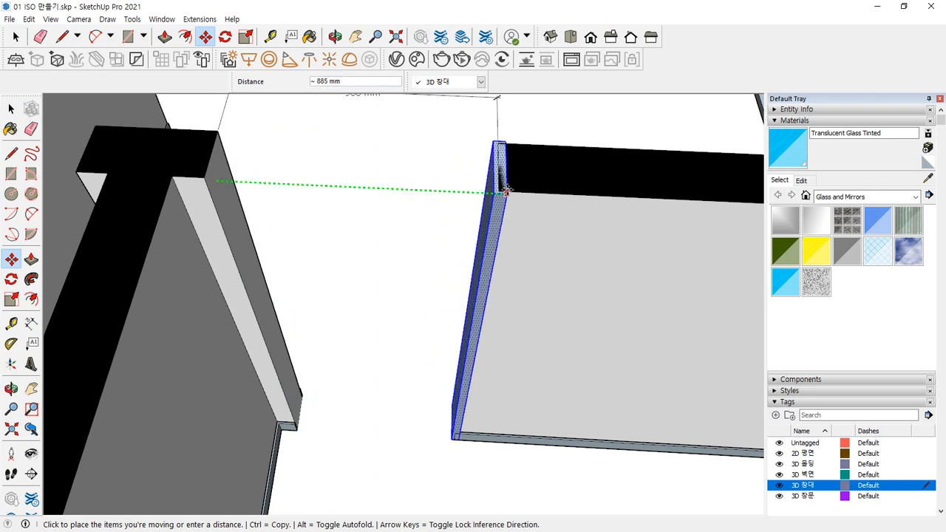
key(ctrl)
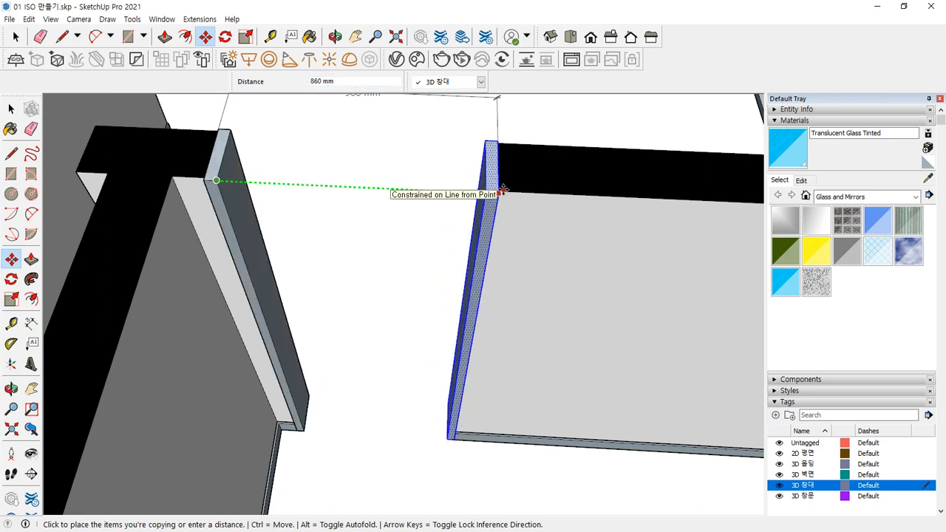
click(501, 191)
key(space)
middle_drag(436, 382, 356, 366)
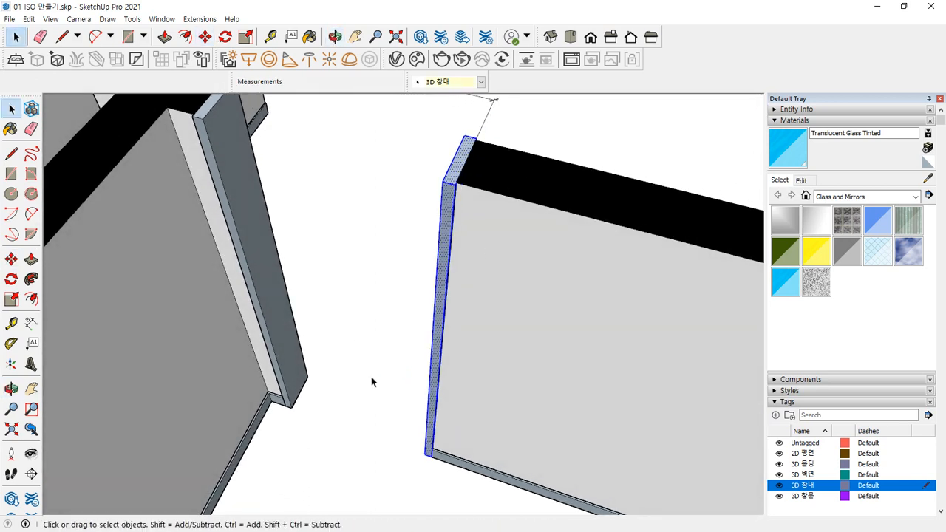
click(365, 373)
drag(266, 150, 258, 158)
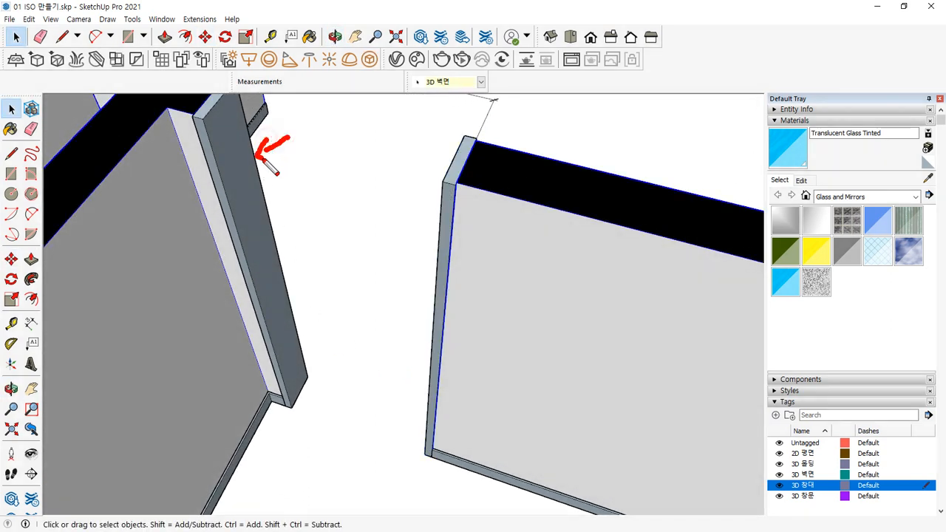
mouse_move(396, 186)
mouse_down()
mouse_move(440, 204)
mouse_move(428, 210)
mouse_up()
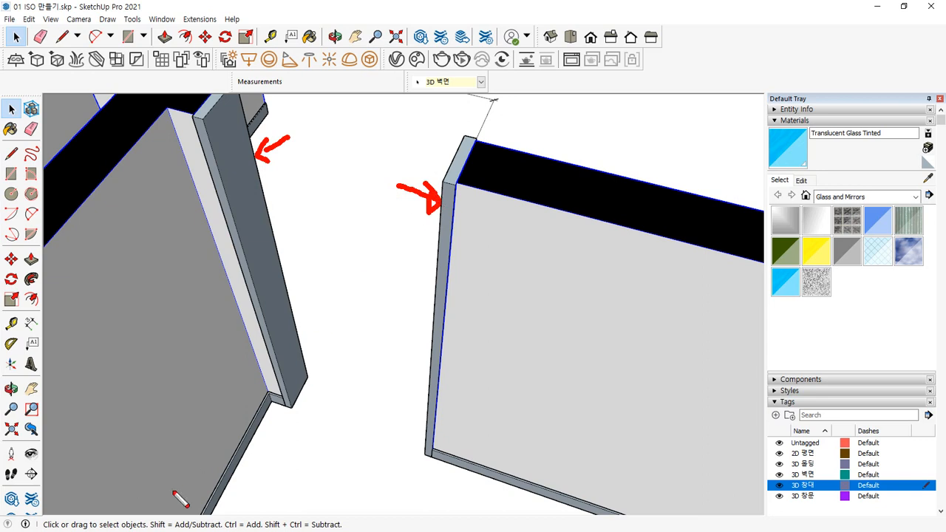
key(Escape)
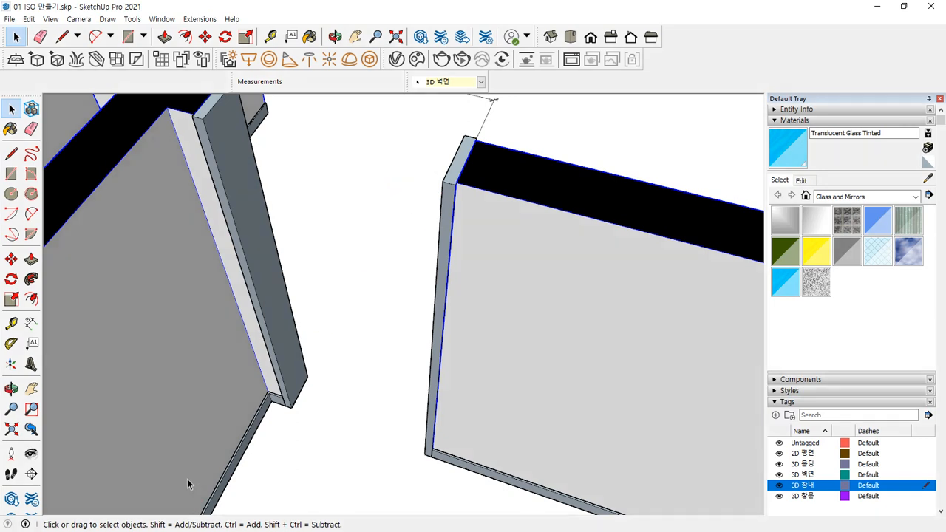
key(ctrl+2)
mouse_move(314, 171)
mouse_down()
mouse_move(266, 196)
mouse_move(274, 198)
mouse_up()
drag(377, 177, 422, 213)
drag(429, 199, 421, 216)
key(Escape)
mouse_move(346, 373)
middle_down()
mouse_move(350, 361)
mouse_move(382, 357)
mouse_move(388, 375)
mouse_move(303, 281)
middle_up()
key(ctrl+2)
drag(256, 271, 295, 246)
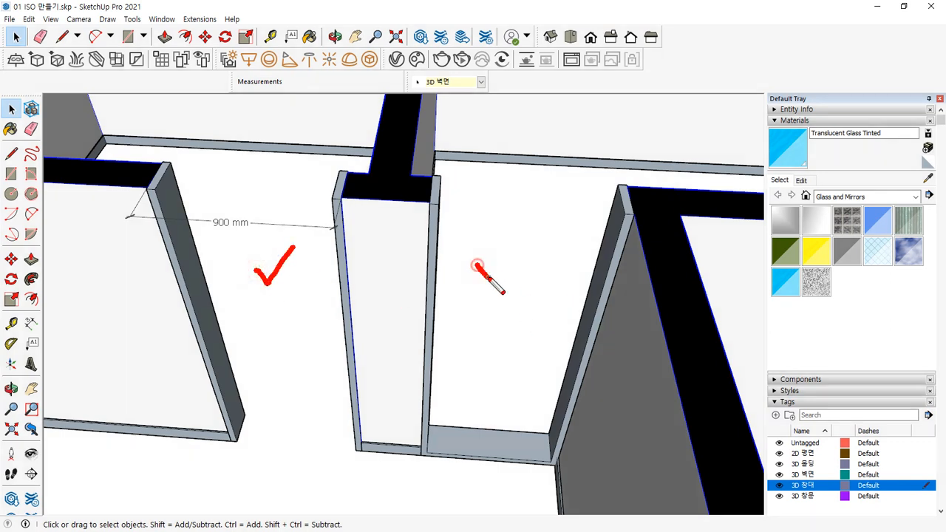
drag(477, 265, 513, 253)
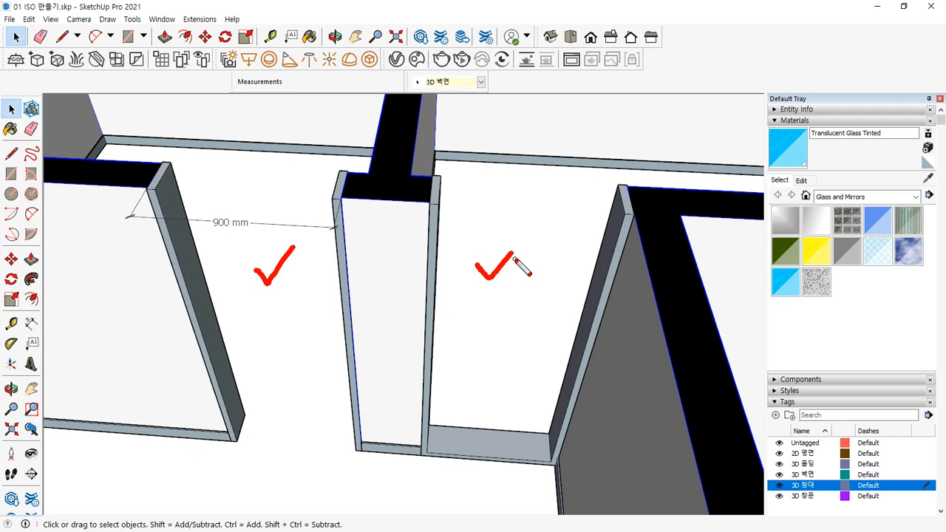
mouse_move(502, 485)
mouse_down()
mouse_move(487, 403)
mouse_move(517, 496)
mouse_move(497, 489)
mouse_up()
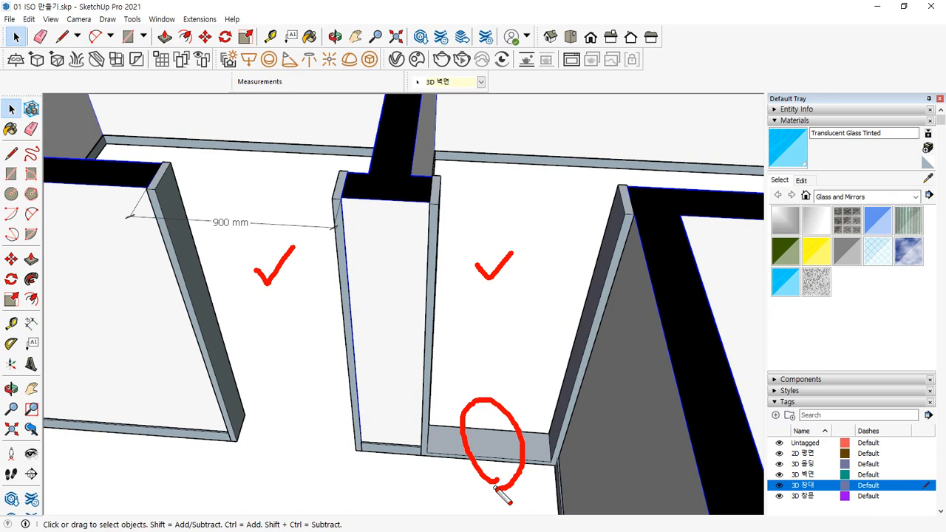
mouse_move(296, 453)
mouse_down()
mouse_move(266, 395)
mouse_move(311, 453)
mouse_up()
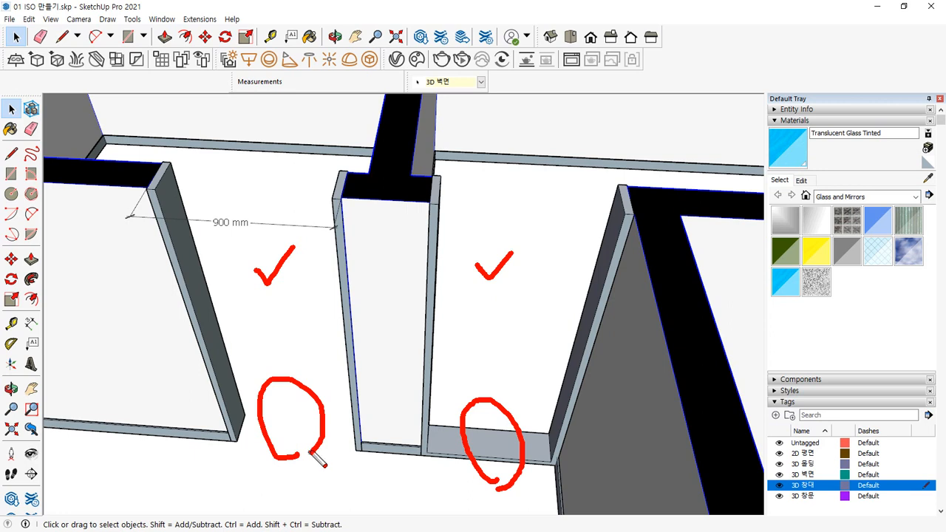
mouse_move(526, 480)
mouse_down()
mouse_move(487, 405)
mouse_move(526, 481)
mouse_up()
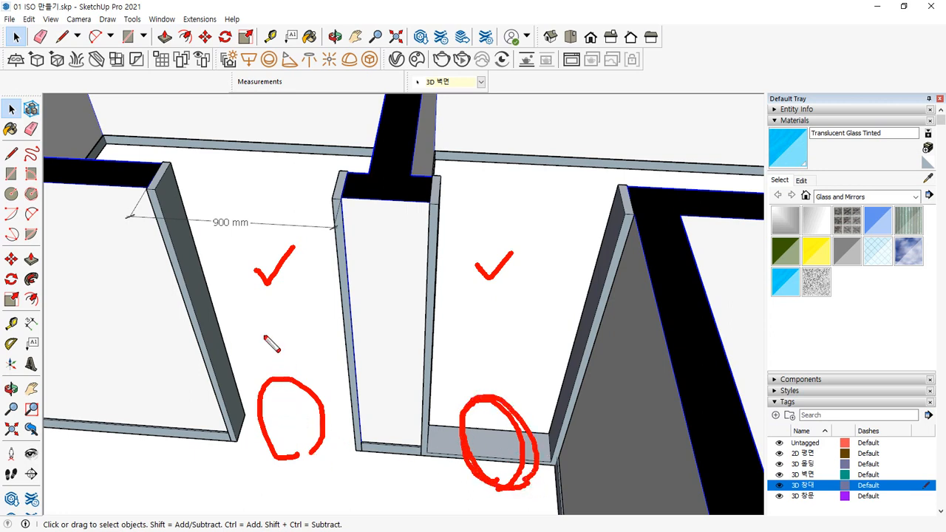
drag(241, 316, 287, 305)
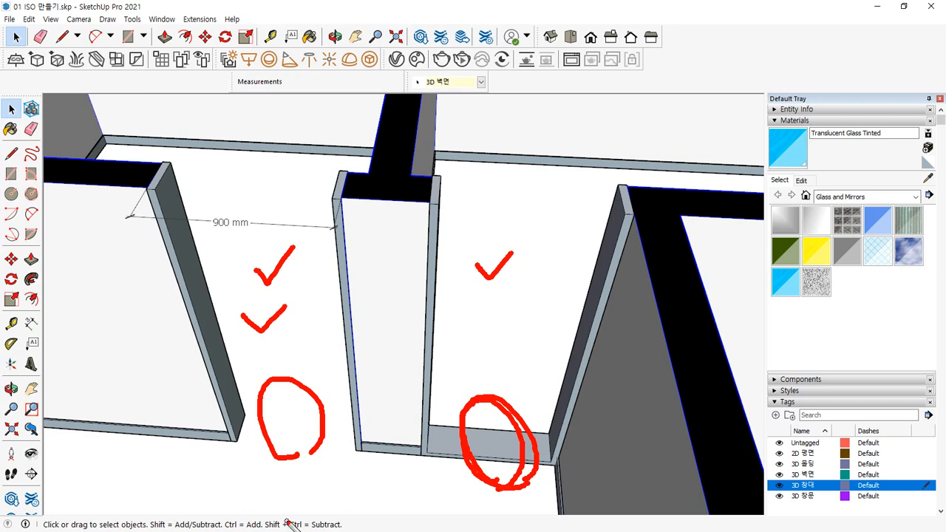
key(Escape)
Delete the neighbouring doorway's connected door frame, including both posts and the threshold between them.
click(488, 447)
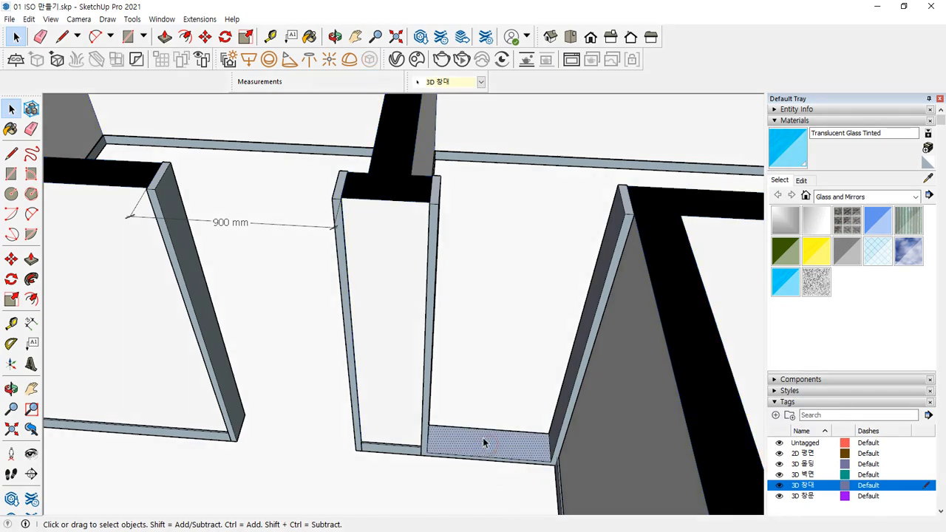
triple_click(484, 442)
key(Delete)
Draw an upright rectangle across the 900 mm opening, from one frame post's foot to the opposite post's top.
scroll(215, 418, up, 2)
middle_drag(284, 414, 685, 355)
scroll(396, 422, up, 2)
key(r)
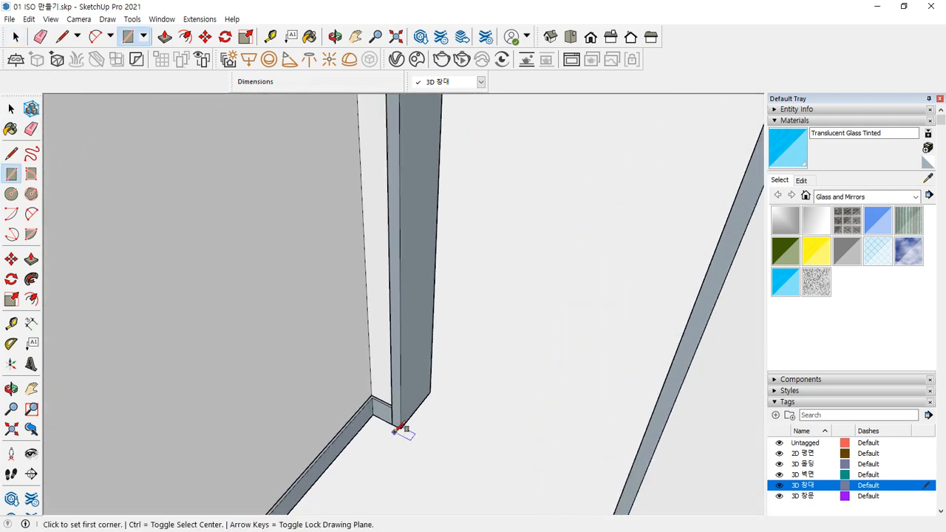
click(399, 428)
scroll(437, 412, down, 2)
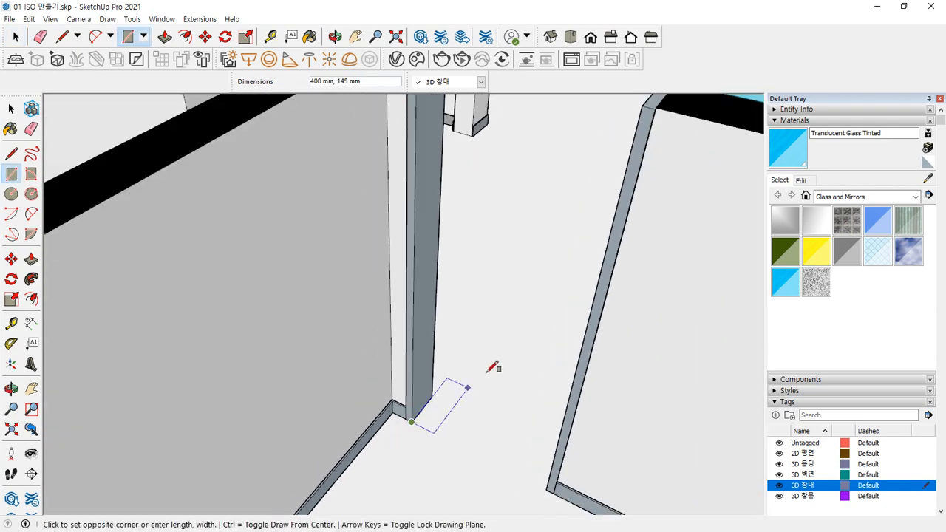
click(637, 102)
Try to Push/Pull the panel between the frame posts, and remove the panel from the opening.
middle_drag(597, 165, 502, 309)
key(space)
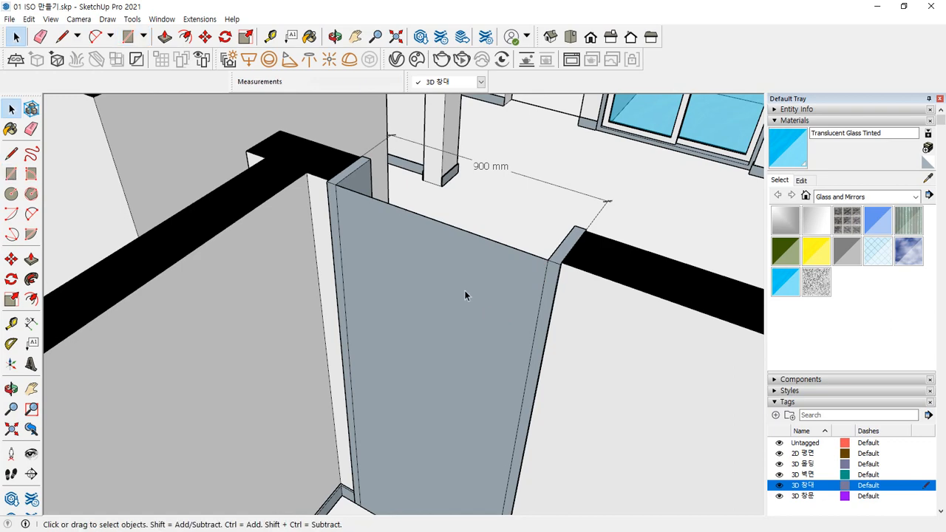
click(466, 293)
key(p)
click(461, 279)
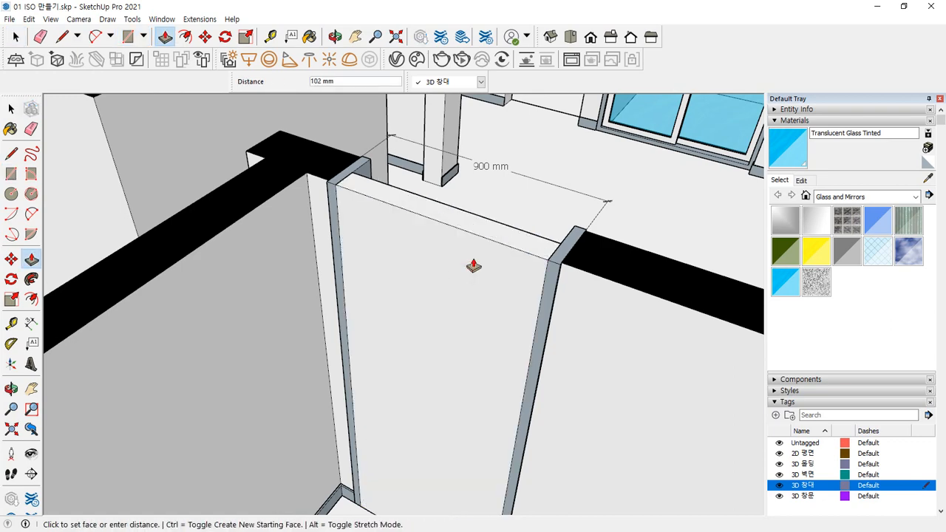
key(space)
triple_click(456, 296)
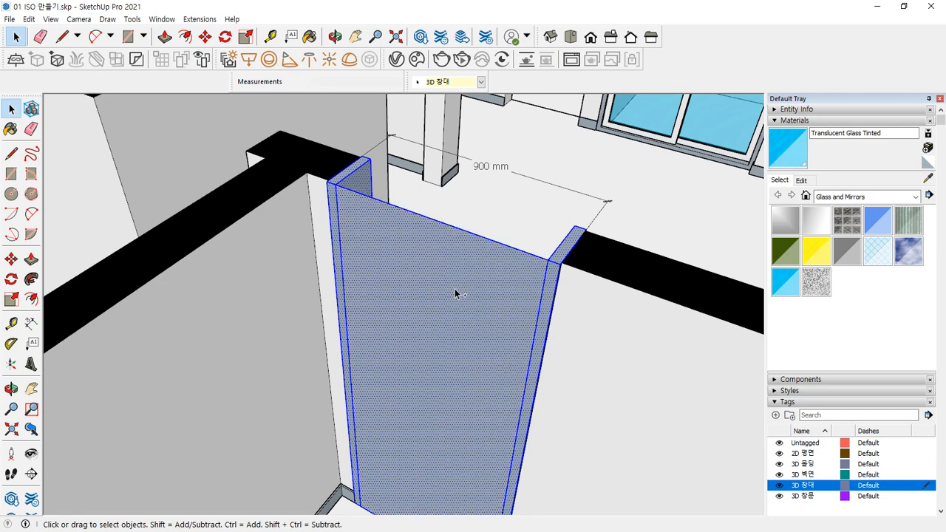
key(Delete)
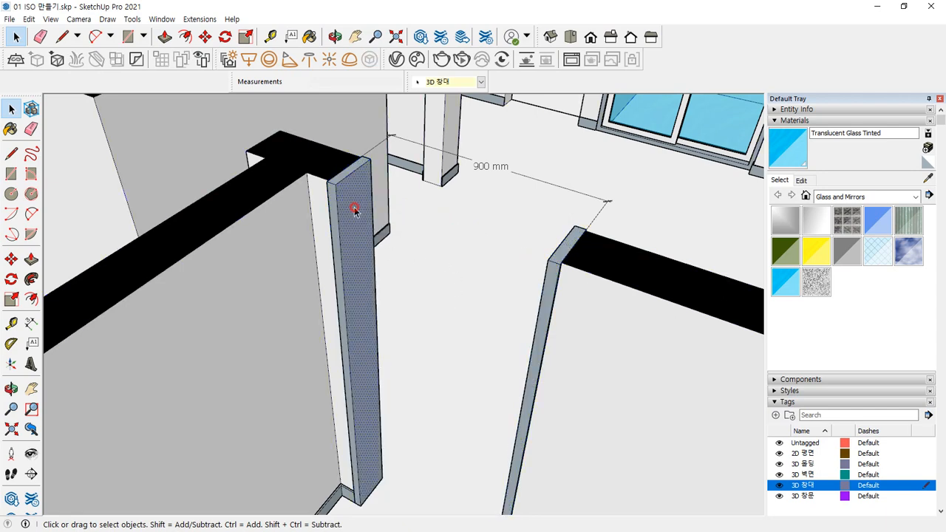
Make a group from all the geometry of the frame post on the T-shaped wall end.
click(359, 222)
middle_drag(365, 245, 355, 242)
right_click(355, 242)
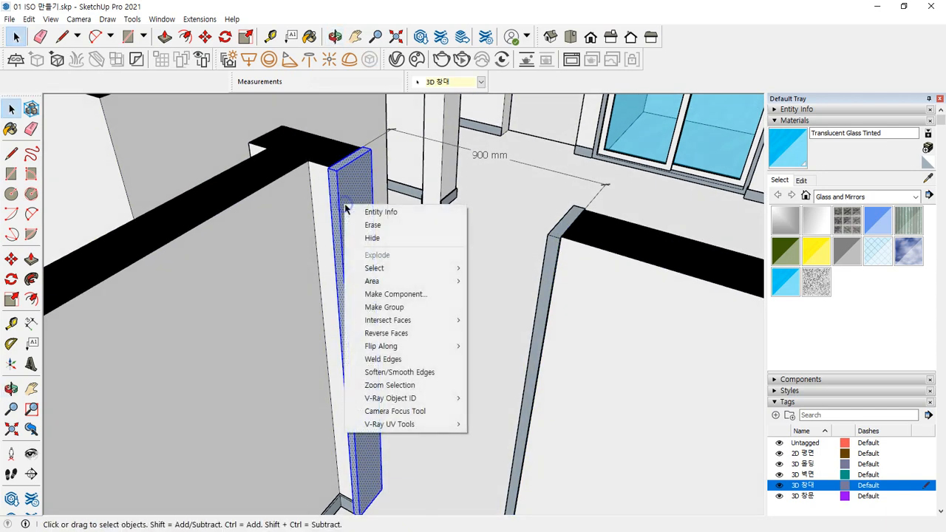
click(385, 308)
Make a group from all the geometry of the frame post on the opposite side of the 900 mm opening.
middle_drag(385, 308, 530, 266)
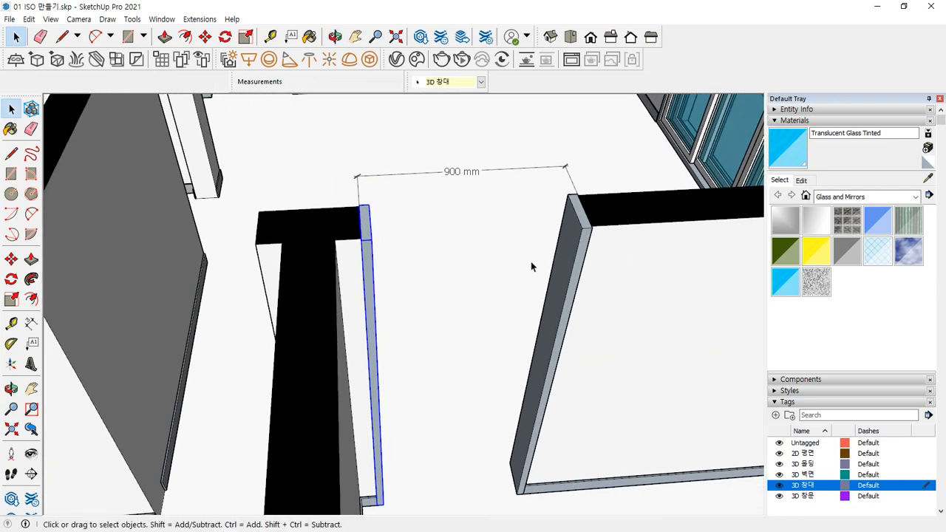
click(563, 262)
right_click(565, 264)
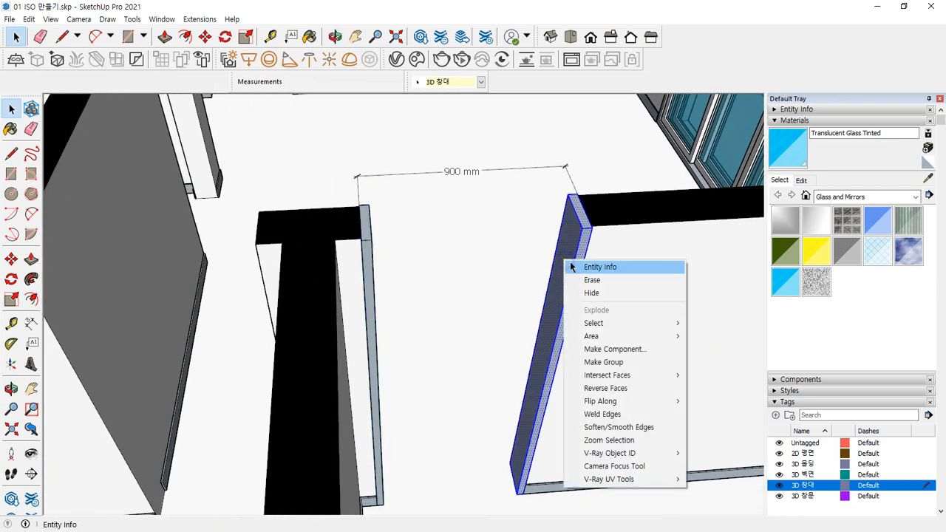
click(599, 360)
Draw an upright 2100 by 820 mm rectangle across the opening, from one post's foot to the opposite post's top.
middle_drag(563, 355, 488, 322)
key(r)
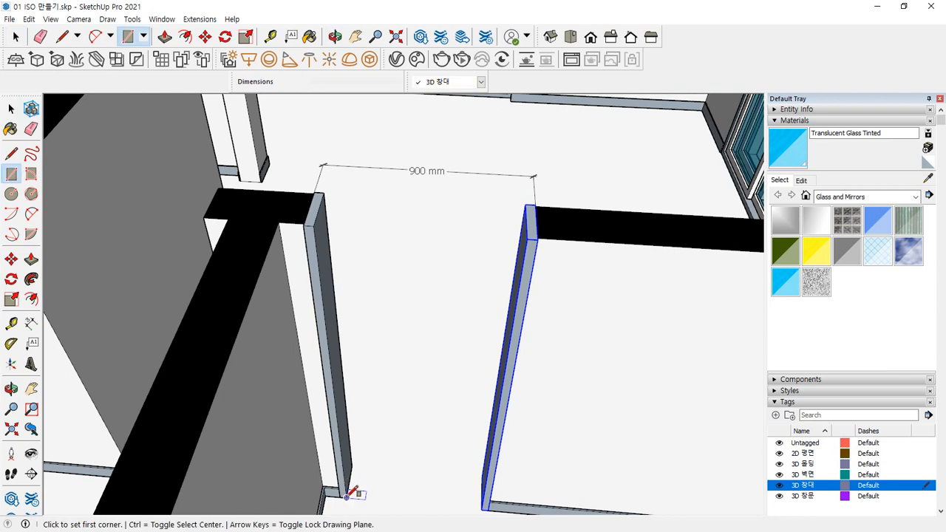
click(345, 497)
click(527, 237)
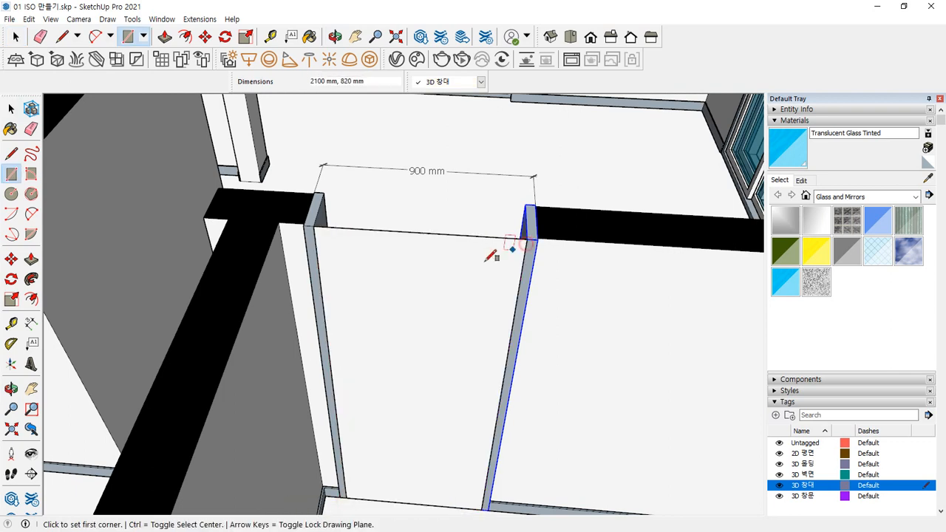
Push/Pull the rectangle between the posts into a thin door panel and make all of its geometry a group.
key(p)
click(434, 289)
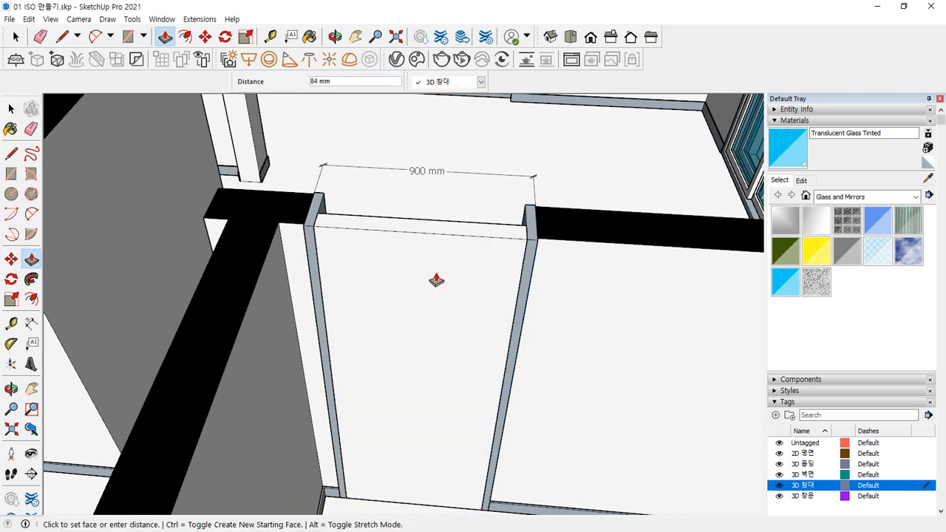
click(435, 280)
key(space)
click(435, 275)
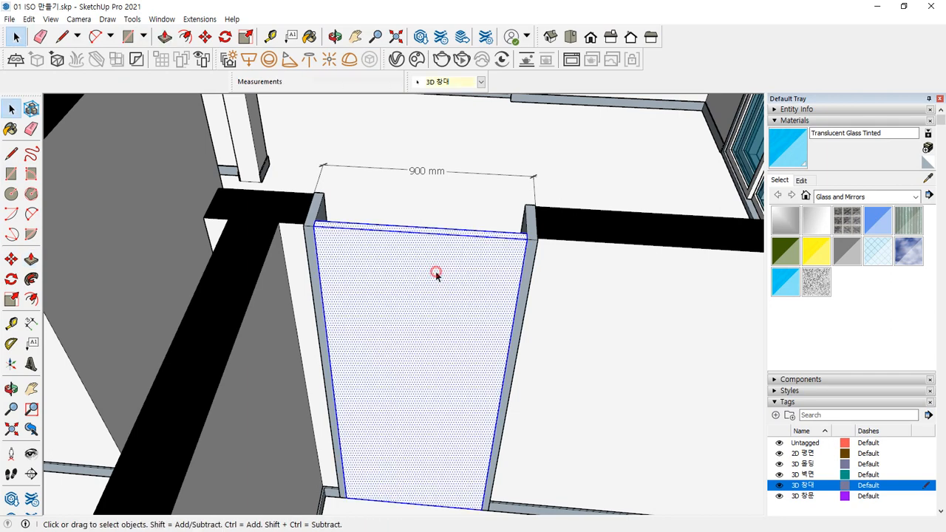
right_click(433, 270)
click(493, 374)
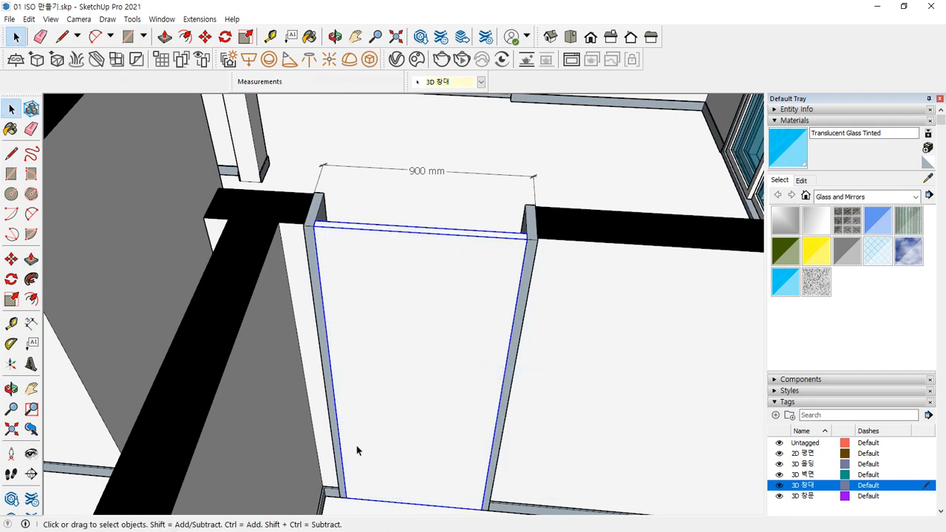
Try to rotate the door panel 90 degrees about its corner at the T-shaped wall's frame post, and undo the rotation.
middle_drag(353, 429, 468, 391)
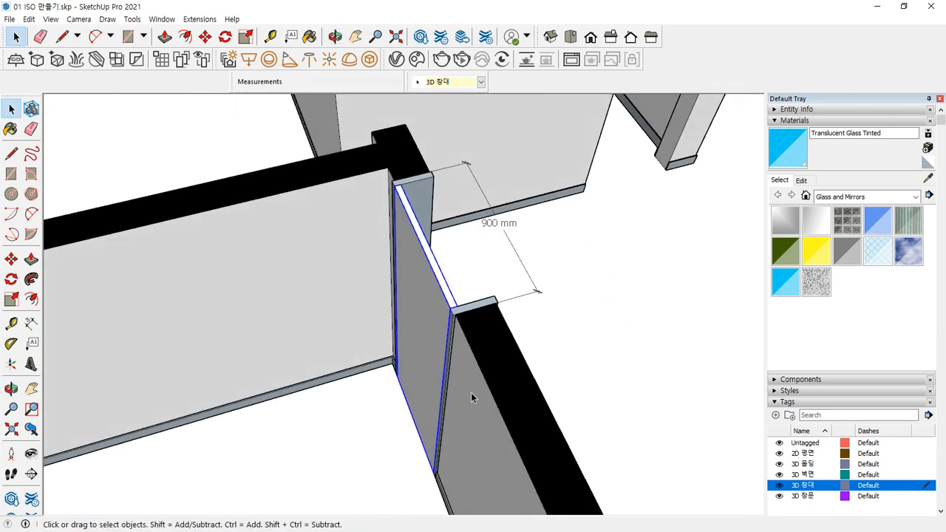
scroll(390, 187, up, 5)
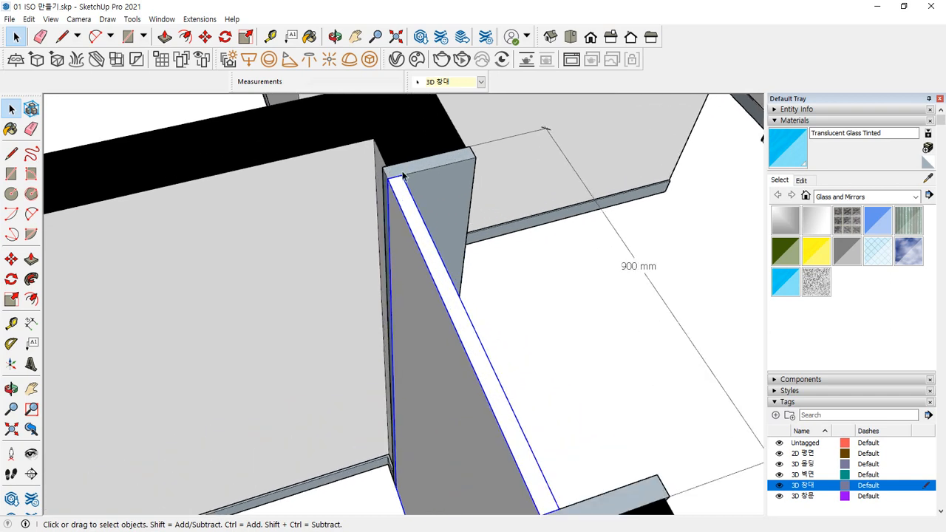
key(q)
click(379, 182)
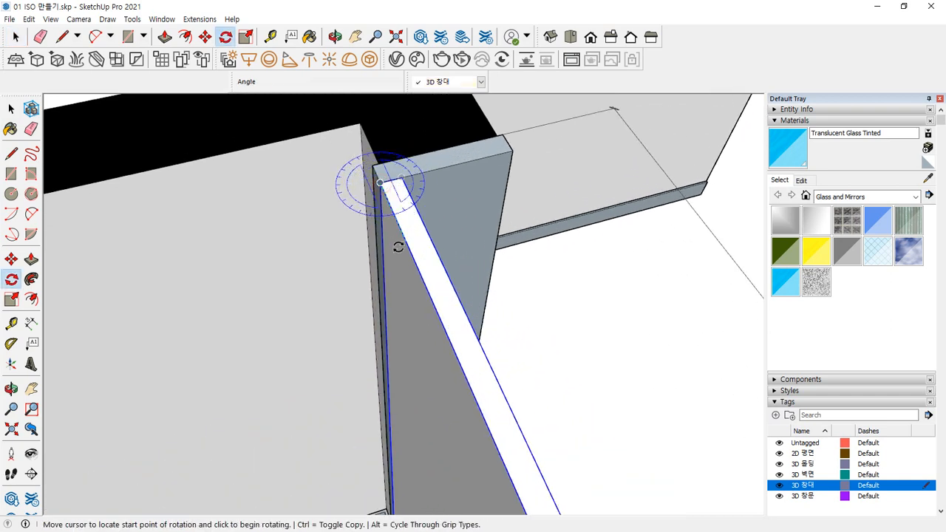
click(408, 247)
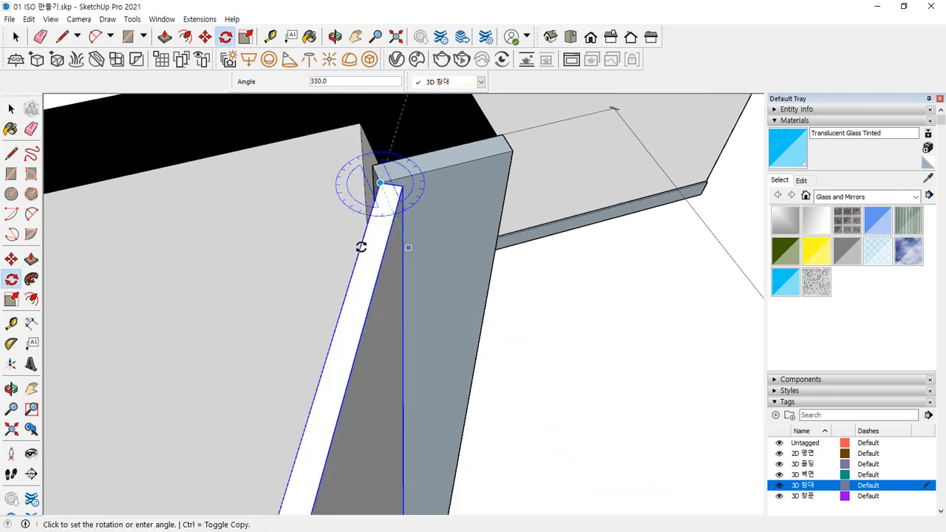
text(90)
key(Return)
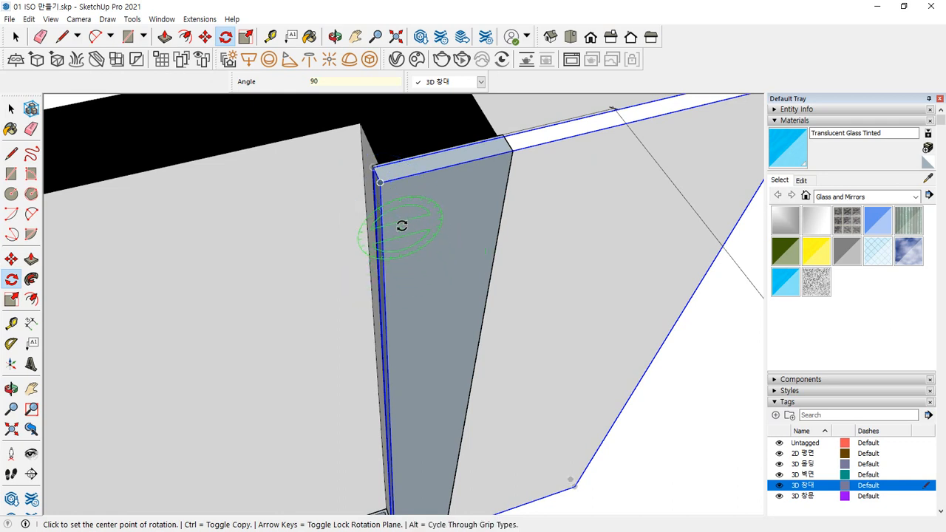
key(ctrl+z)
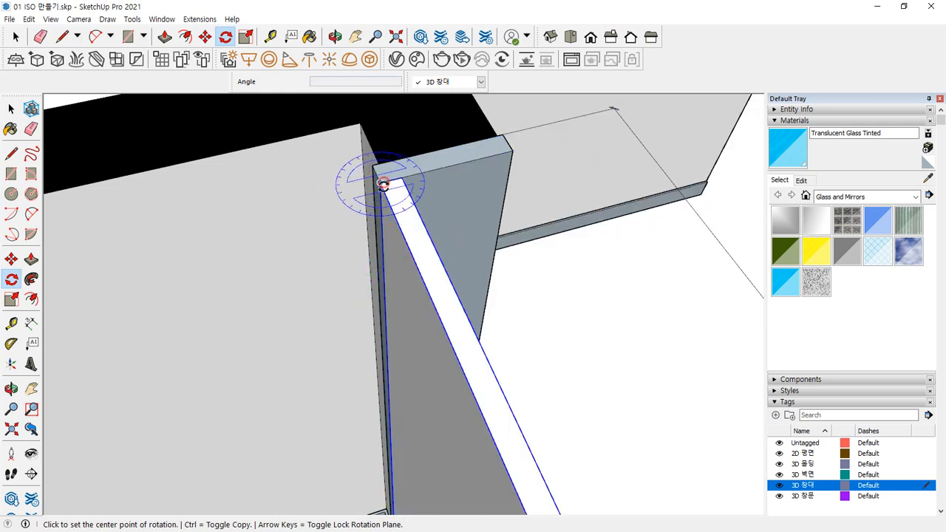
Rotate the door panel about its corner at the frame post so it stands open, nearly parallel to the long wall.
click(379, 183)
click(431, 297)
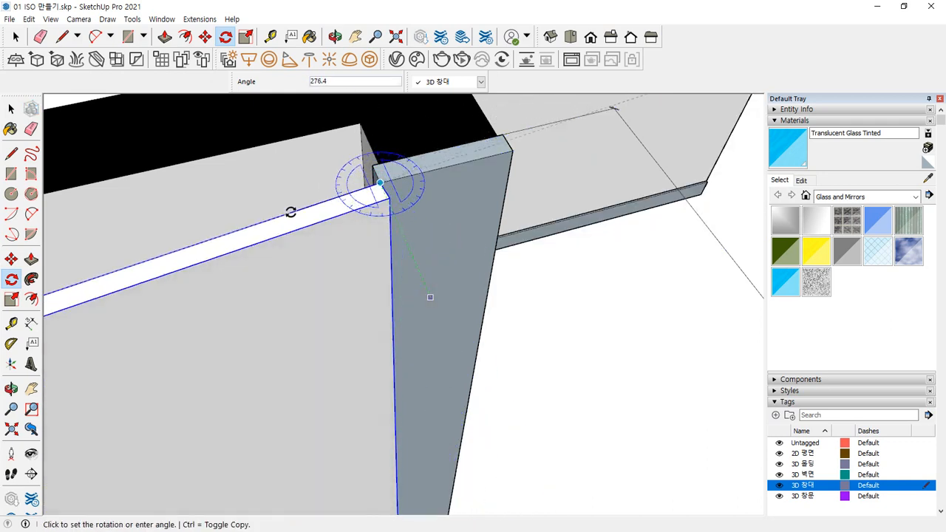
click(290, 206)
middle_drag(397, 281, 433, 317)
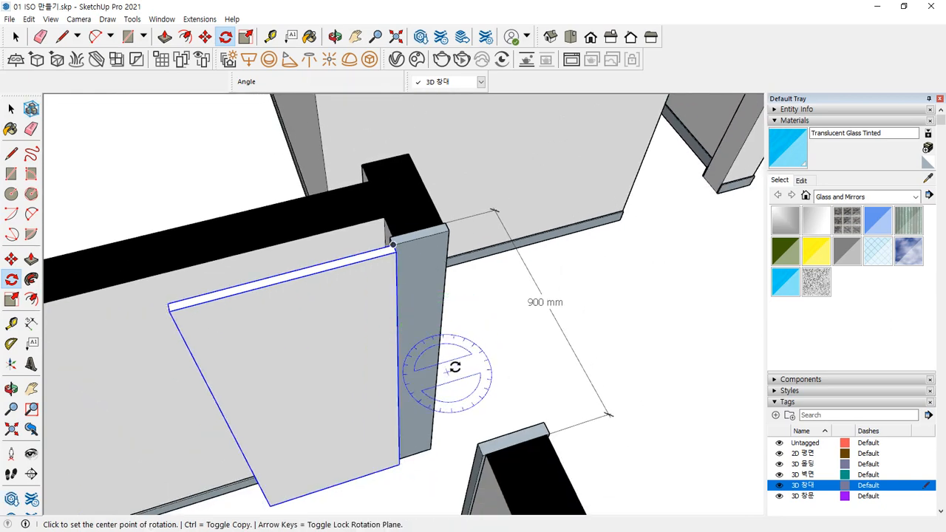
Copy the open door panel and both frame posts 1300 mm to the neighbouring doorway beyond the T-shaped wall end.
middle_drag(399, 385, 503, 420)
key(space)
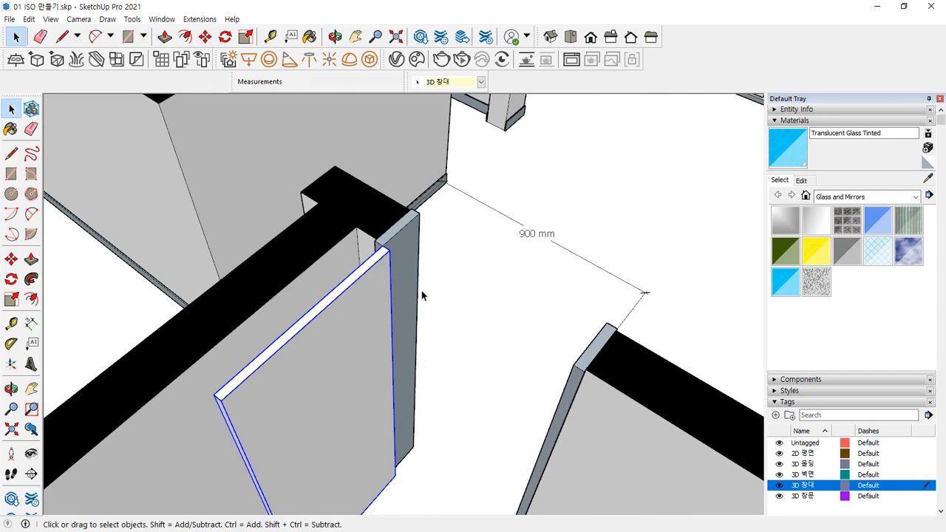
shift+click(600, 356)
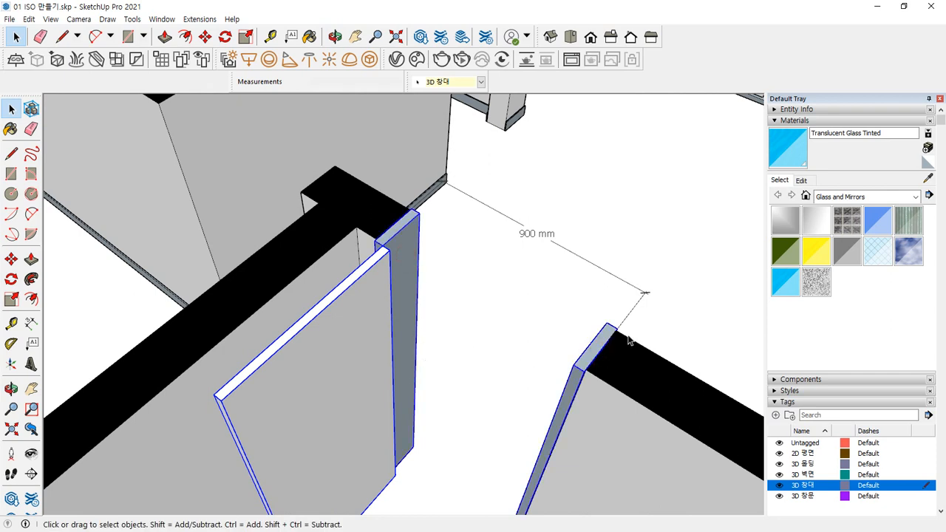
scroll(625, 340, up, 3)
scroll(619, 339, up, 2)
key(m)
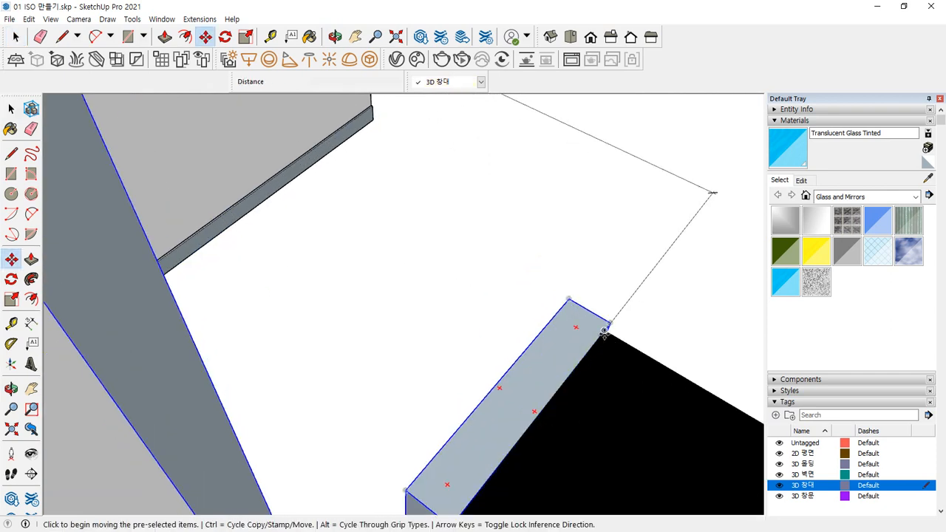
click(602, 330)
key(ctrl)
scroll(489, 281, down, 3)
shift+middle_drag(399, 268, 467, 389)
scroll(467, 384, up, 2)
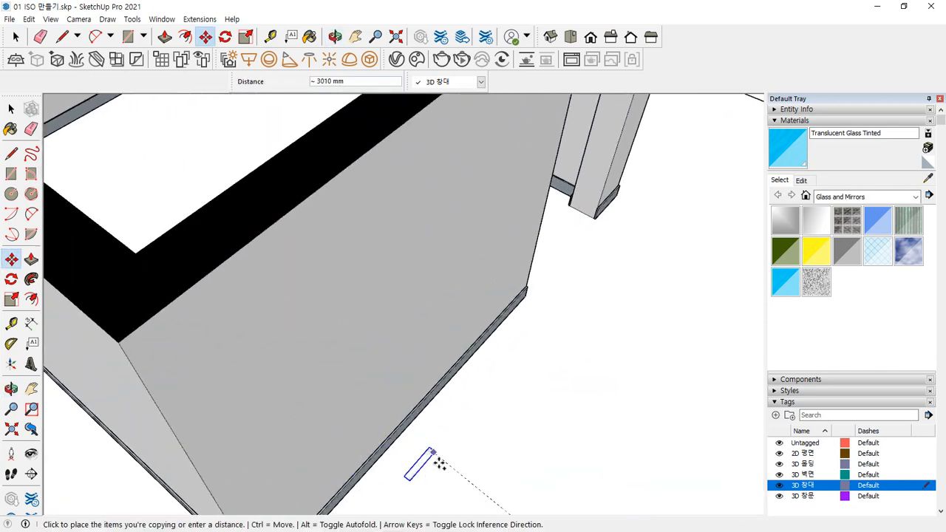
shift+middle_drag(439, 464, 418, 334)
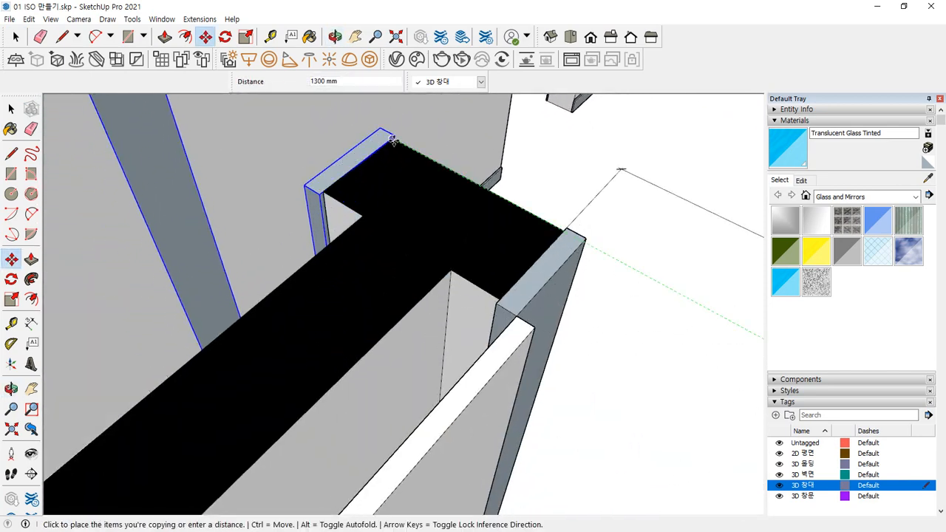
click(330, 264)
scroll(330, 264, down, 2)
scroll(323, 277, down, 1)
scroll(412, 332, up, 4)
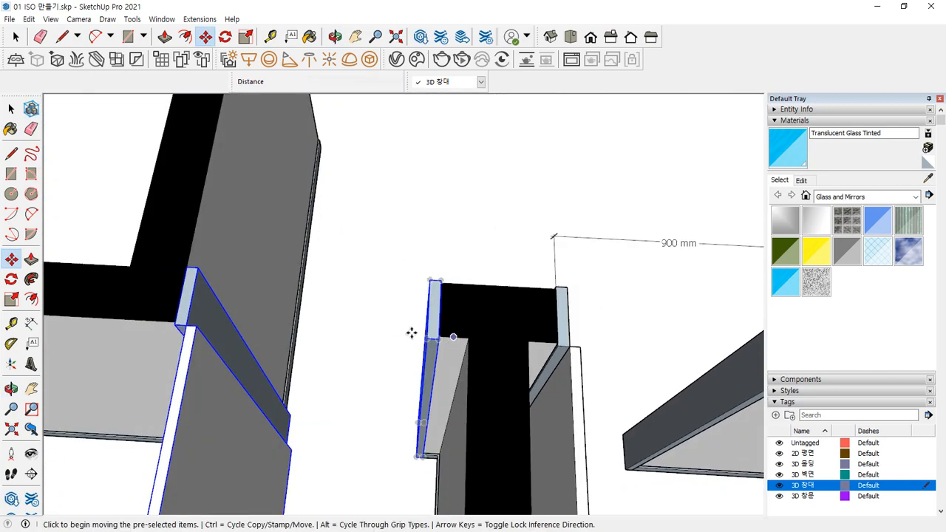
Move the copied door panel alone from its post to the copied frame post on the T-shaped wall end.
key(space)
key(m)
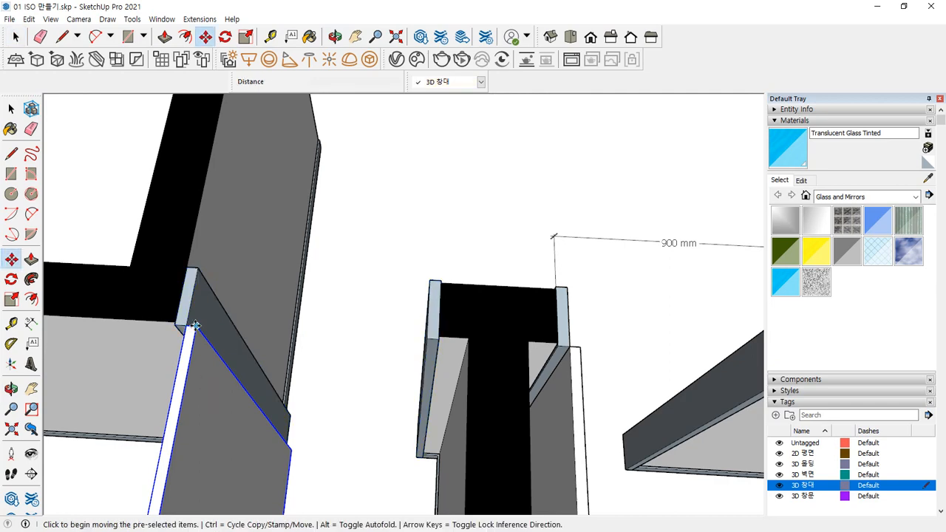
click(193, 327)
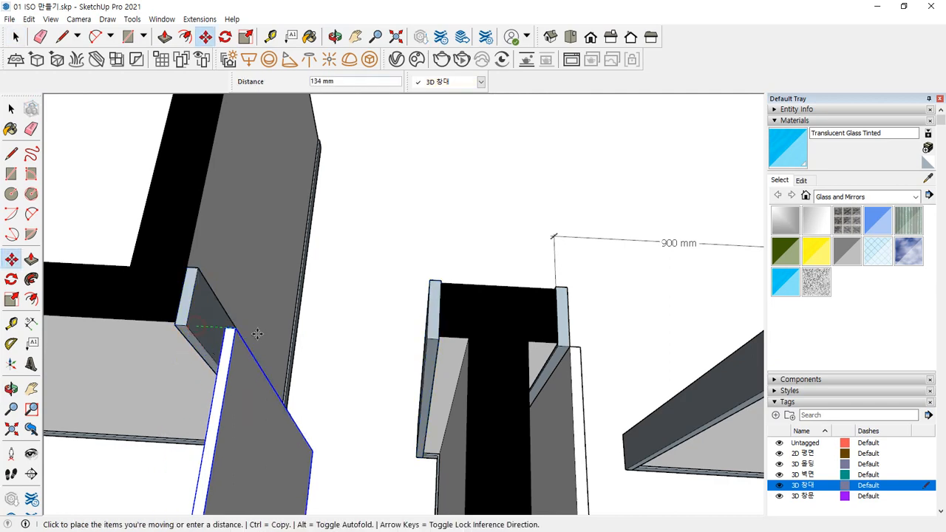
click(423, 340)
key(space)
middle_drag(470, 397, 310, 353)
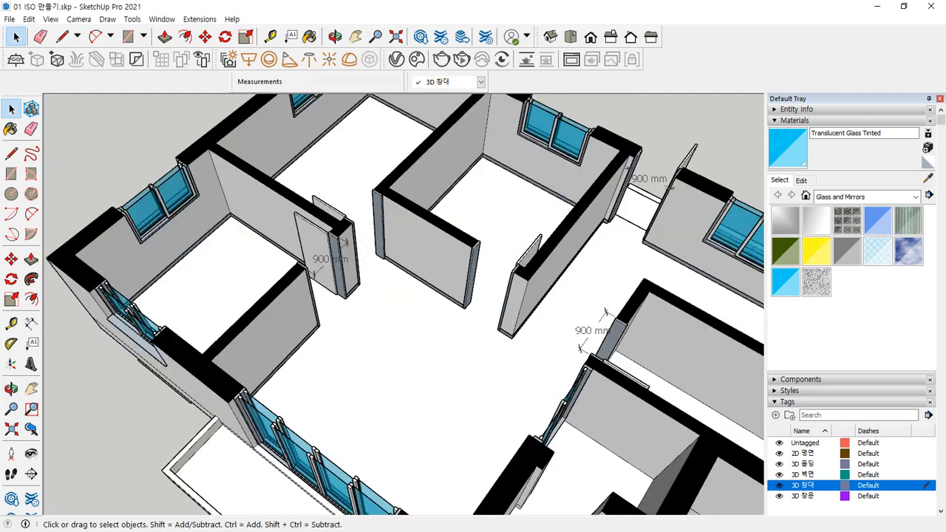
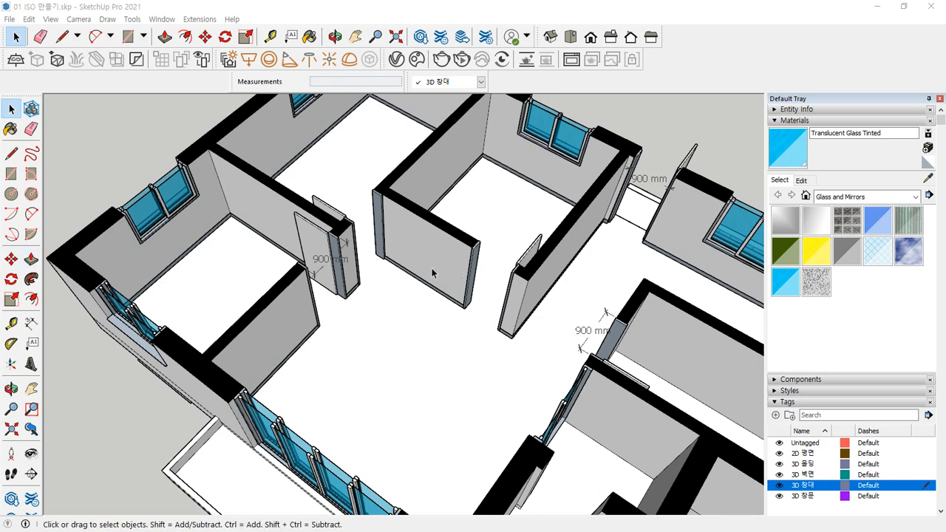
Inside the baseboard group beside the frame post, draw a line from the top to the bottom edge where the post meets it.
scroll(386, 251, up, 10)
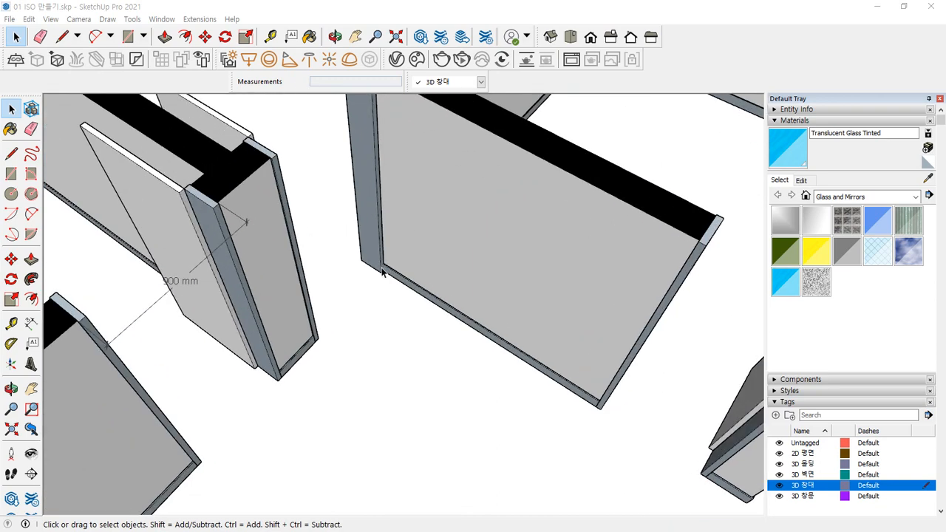
scroll(385, 277, up, 5)
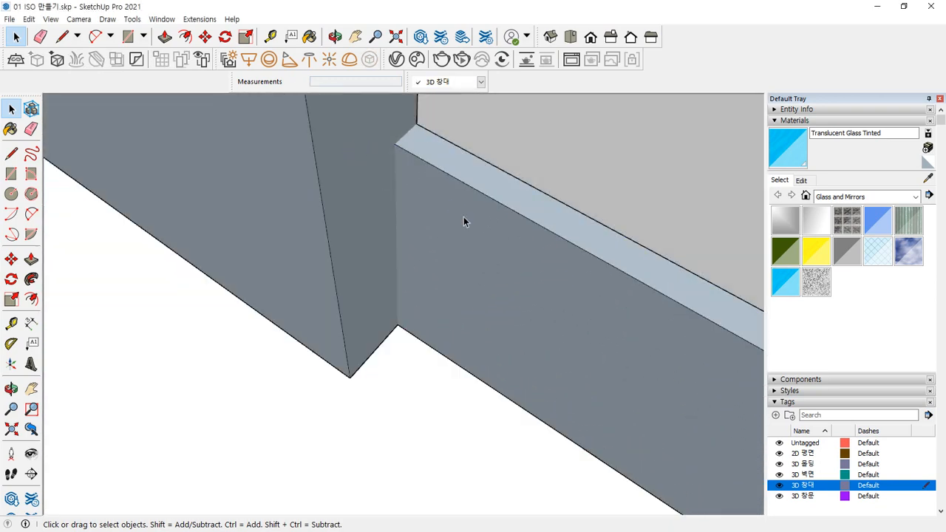
click(464, 218)
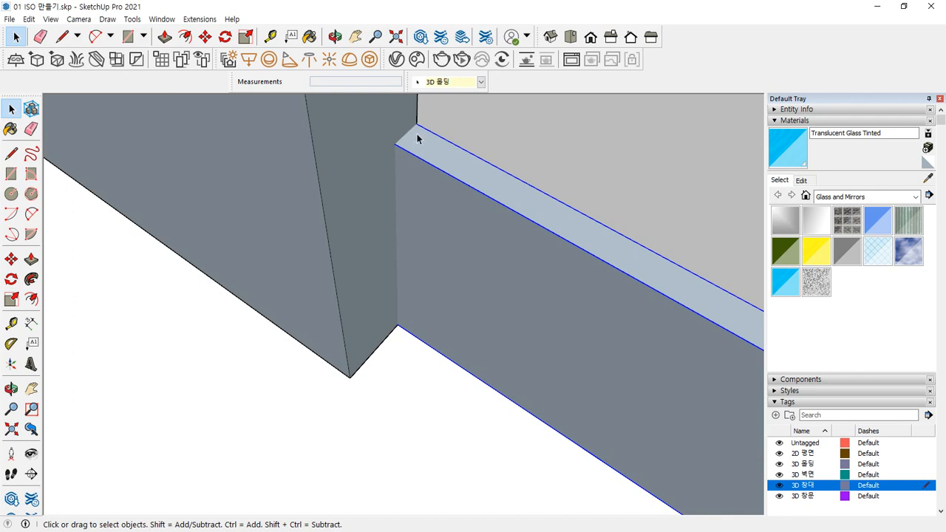
key(l)
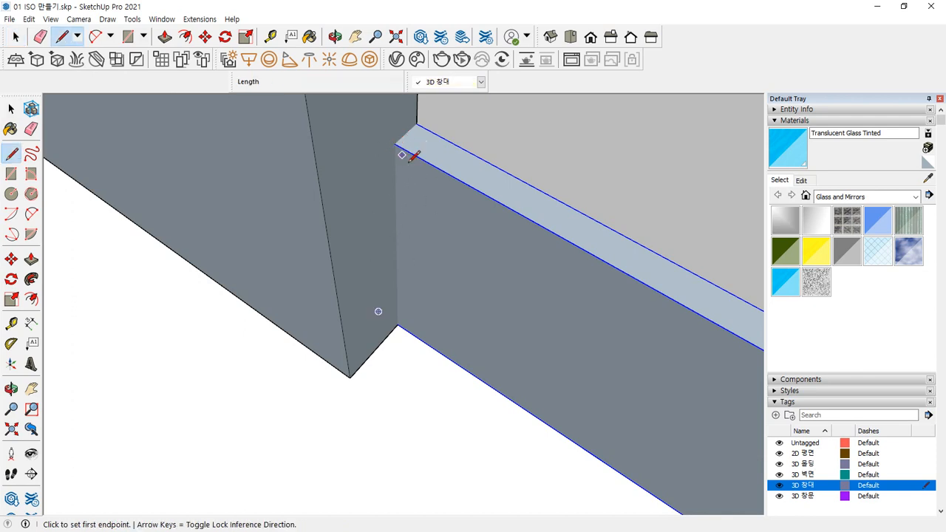
key(space)
click(475, 236)
key(l)
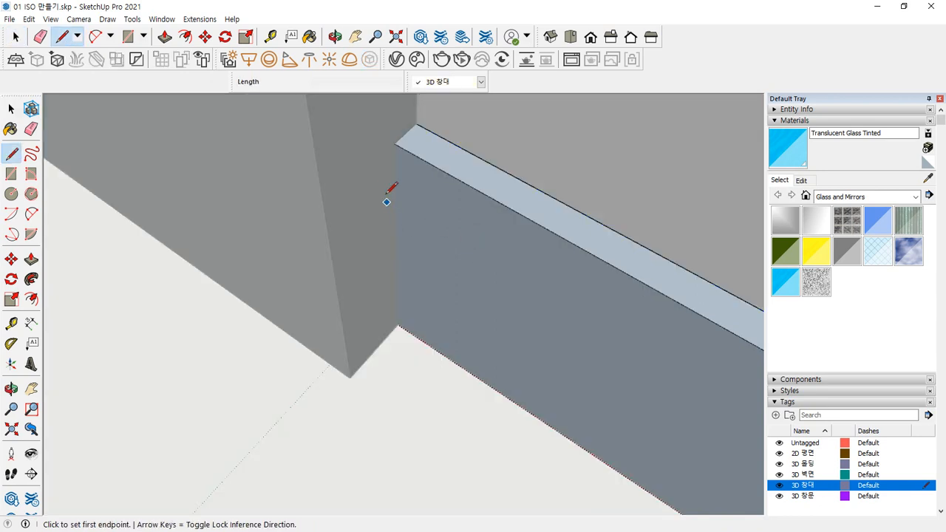
click(396, 144)
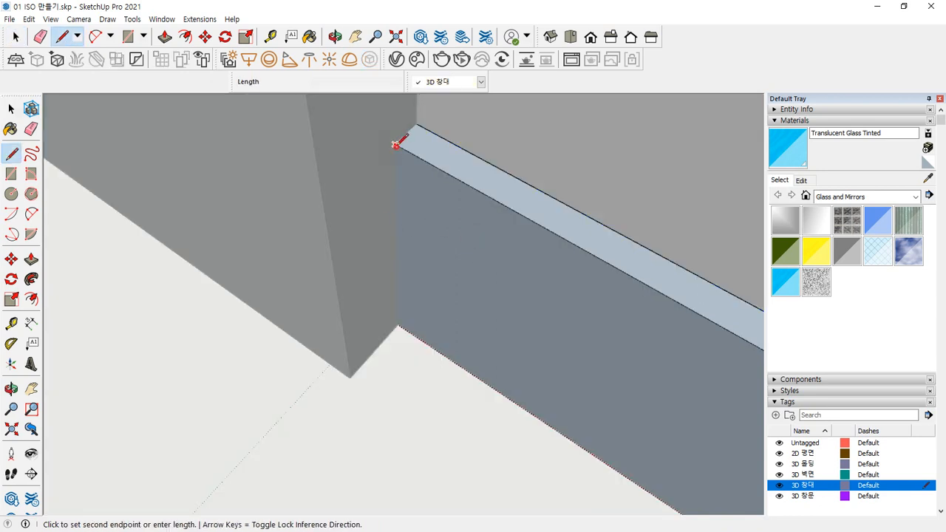
click(397, 325)
key(space)
Move the frame post away from the wall end to expose the baseboard behind it.
middle_drag(462, 288, 313, 414)
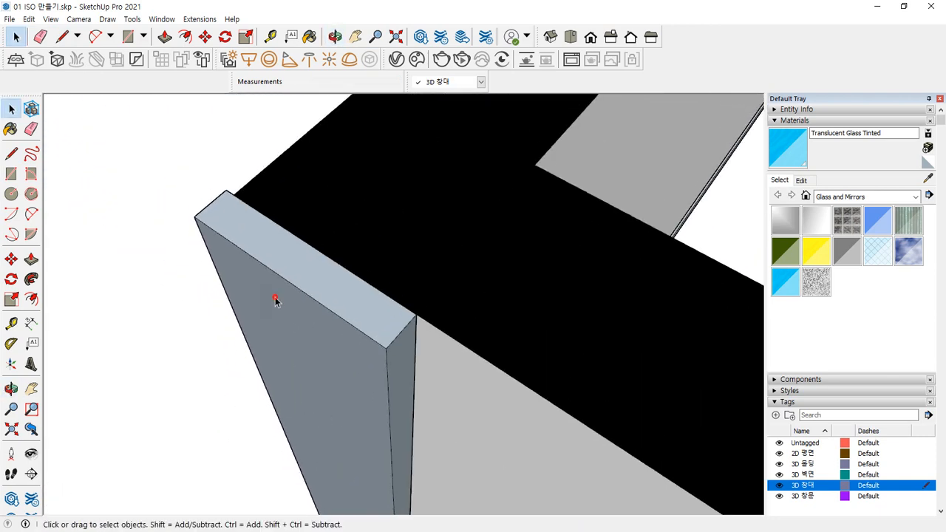
click(335, 350)
key(m)
click(405, 311)
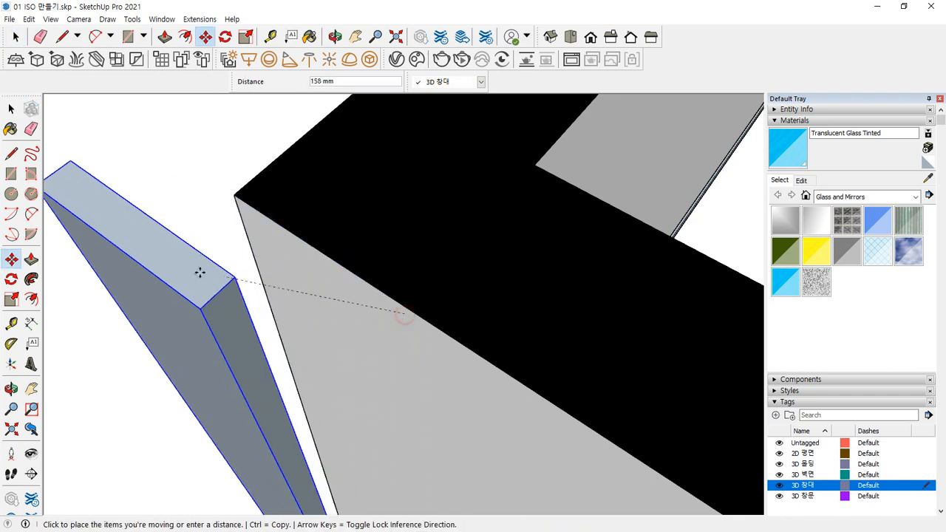
click(157, 247)
shift+middle_drag(325, 414, 370, 116)
Inside the baseboard group beside the frame post, push the baseboard's end face back to the drawn cut line.
scroll(355, 368, up, 10)
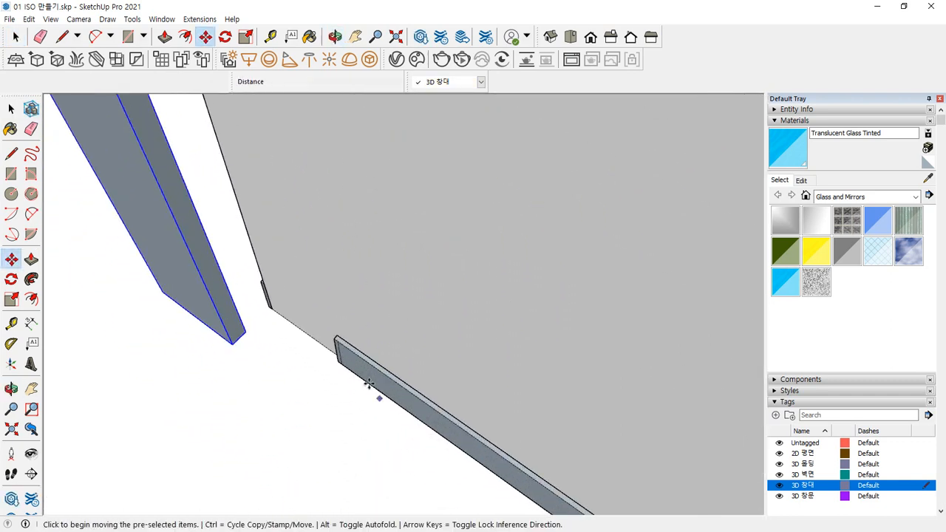
middle_drag(365, 358, 528, 426)
key(space)
double_click(526, 323)
middle_drag(525, 325, 492, 338)
key(p)
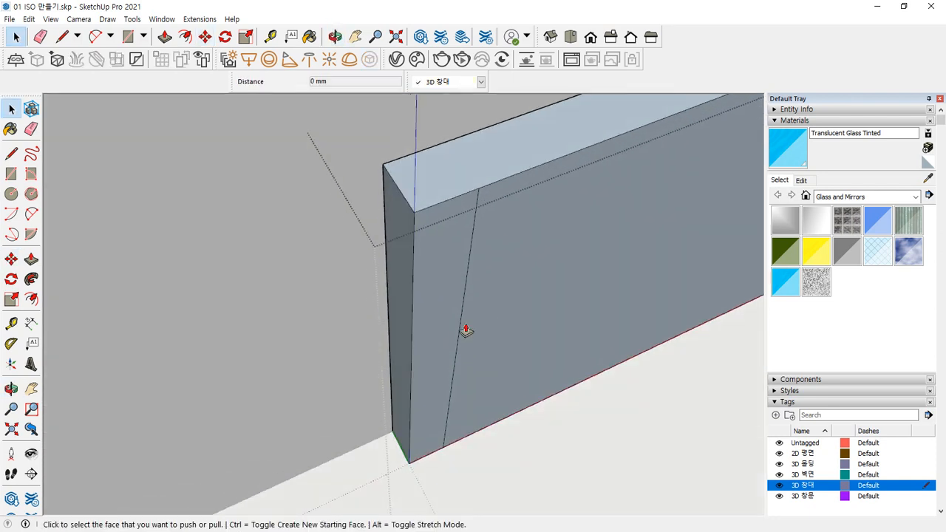
click(405, 280)
click(465, 290)
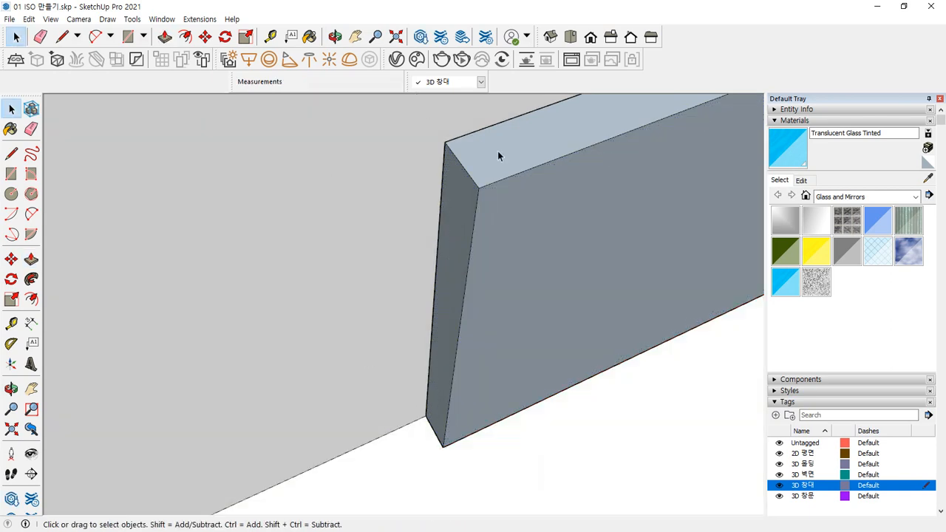
Move the frame post back onto the wall end so it meets the trimmed baseboard.
scroll(446, 355, down, 5)
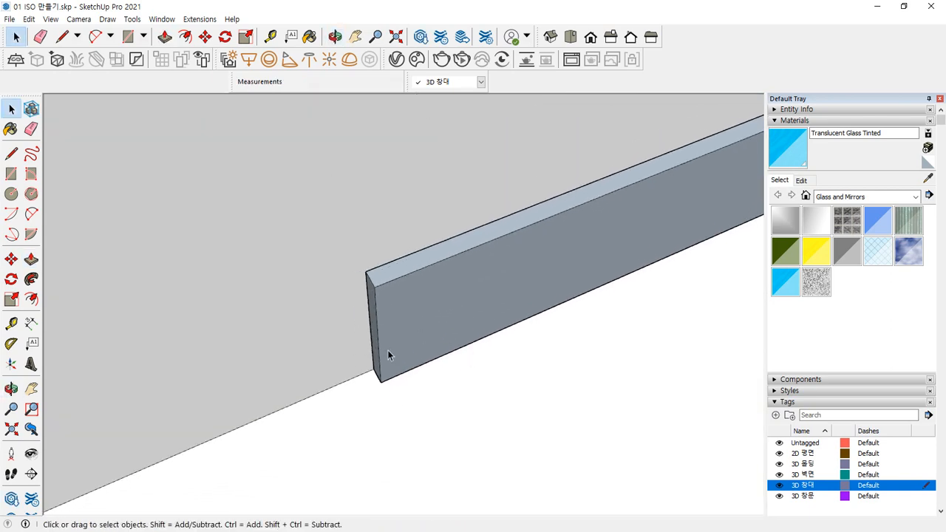
middle_drag(389, 355, 198, 432)
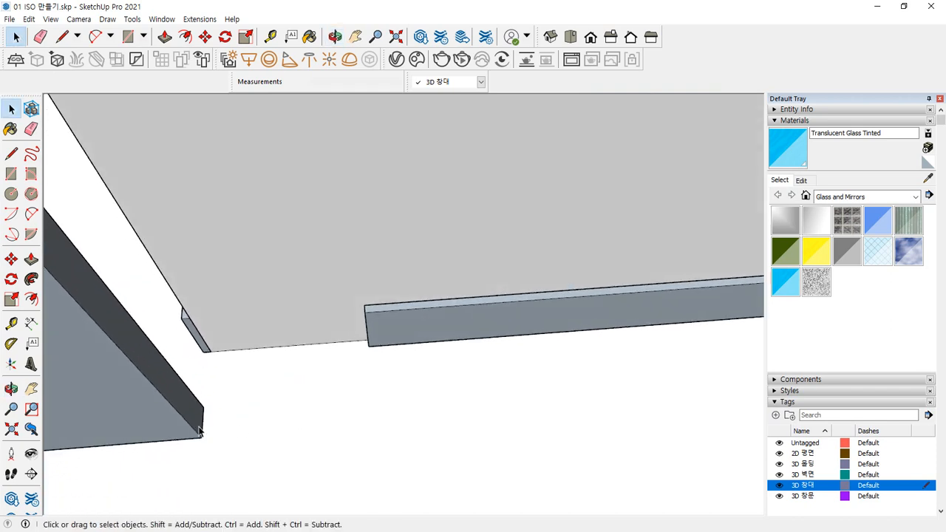
key(m)
click(202, 433)
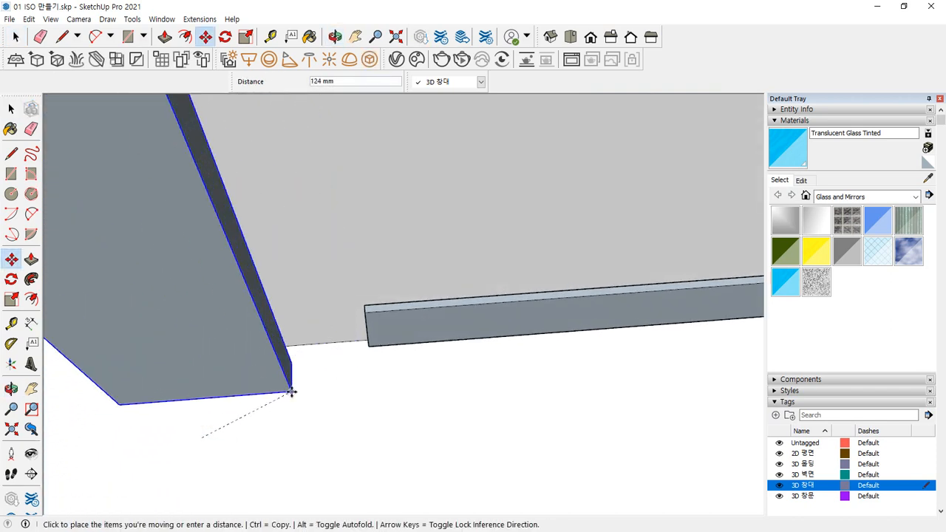
click(276, 404)
click(277, 378)
middle_drag(327, 372, 375, 345)
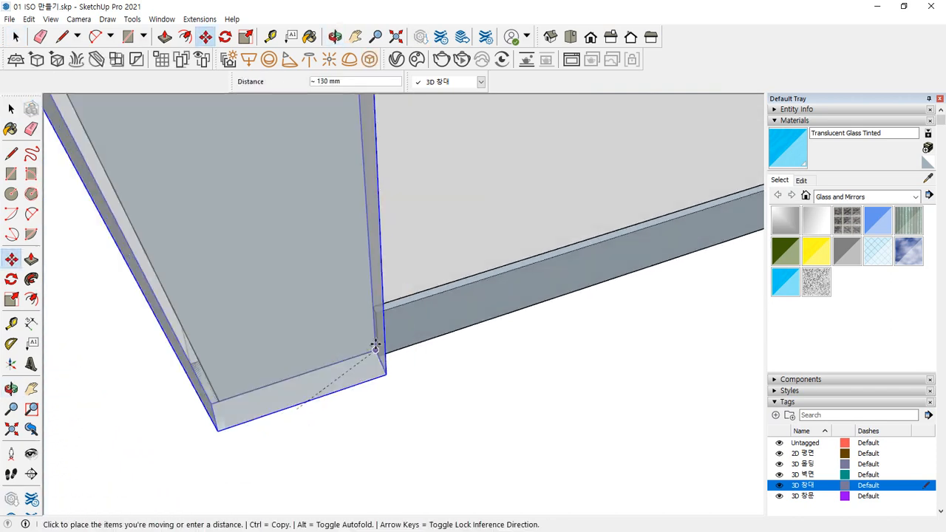
scroll(375, 347, up, 2)
click(376, 352)
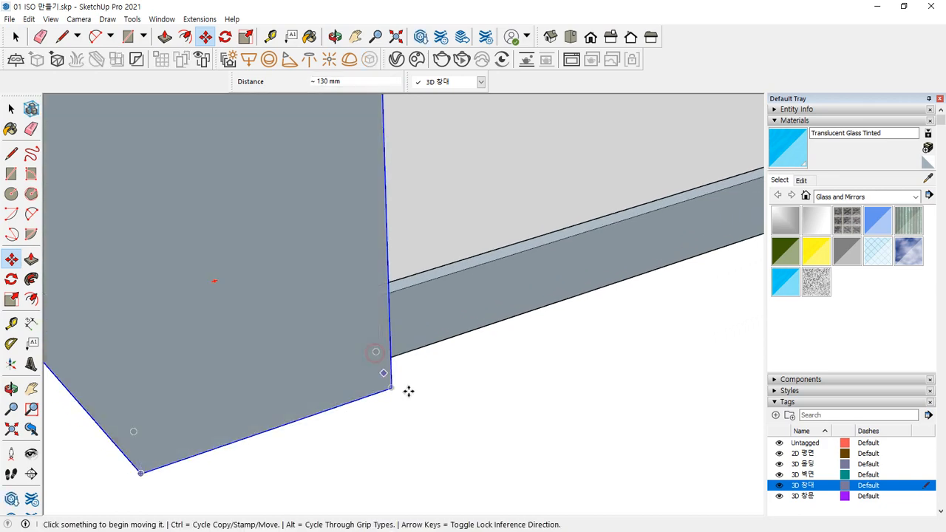
key(space)
Examine the remaining door opening between the glazed sliding door and the balcony for a missing door and frame.
middle_drag(485, 411, 301, 347)
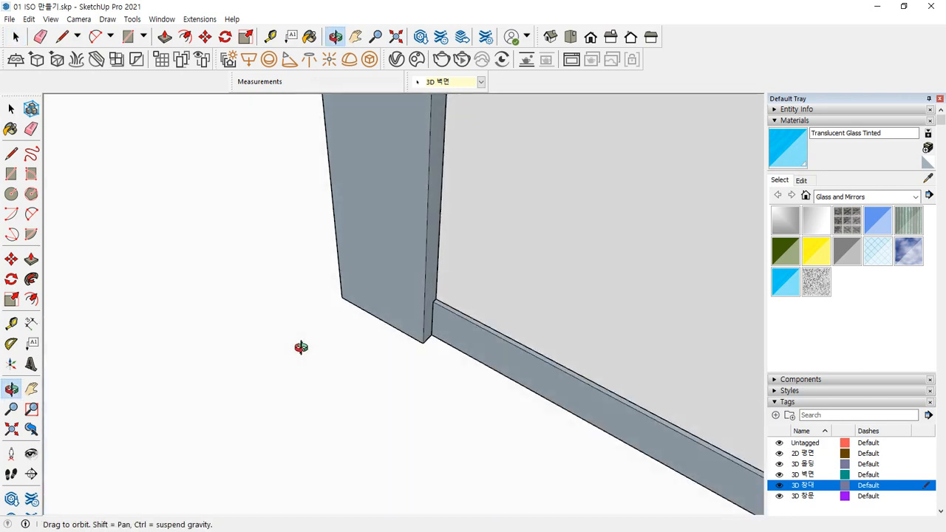
middle_drag(403, 374, 358, 324)
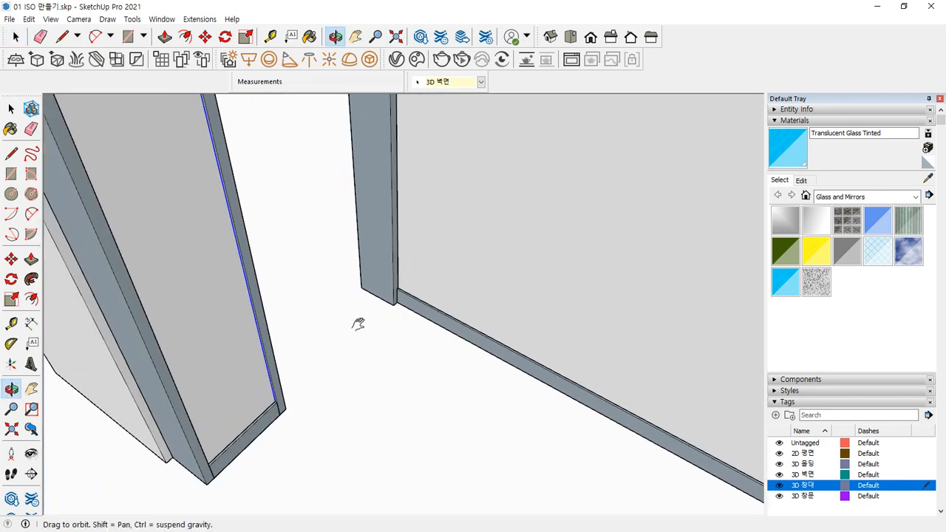
scroll(394, 315, down, 6)
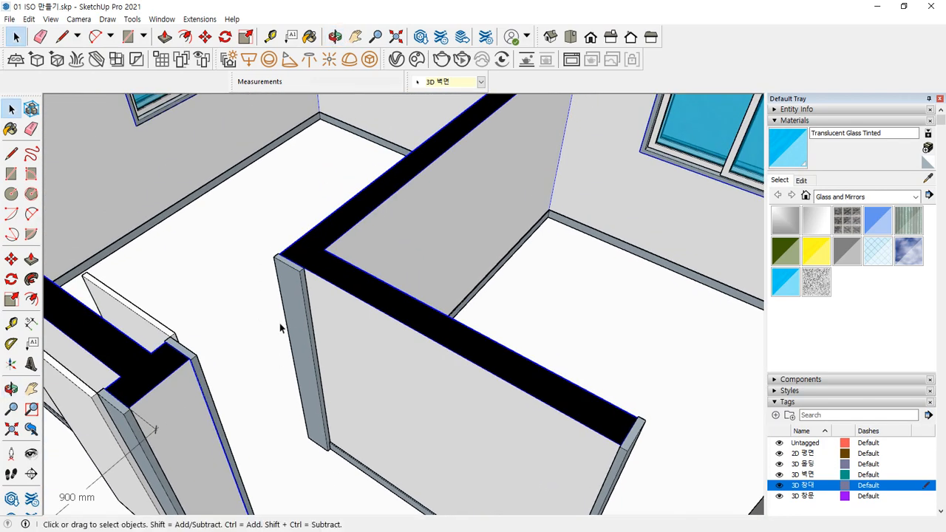
scroll(279, 323, down, 4)
middle_drag(259, 334, 337, 284)
scroll(360, 400, down, 2)
click(643, 150)
shift+middle_drag(469, 401, 406, 194)
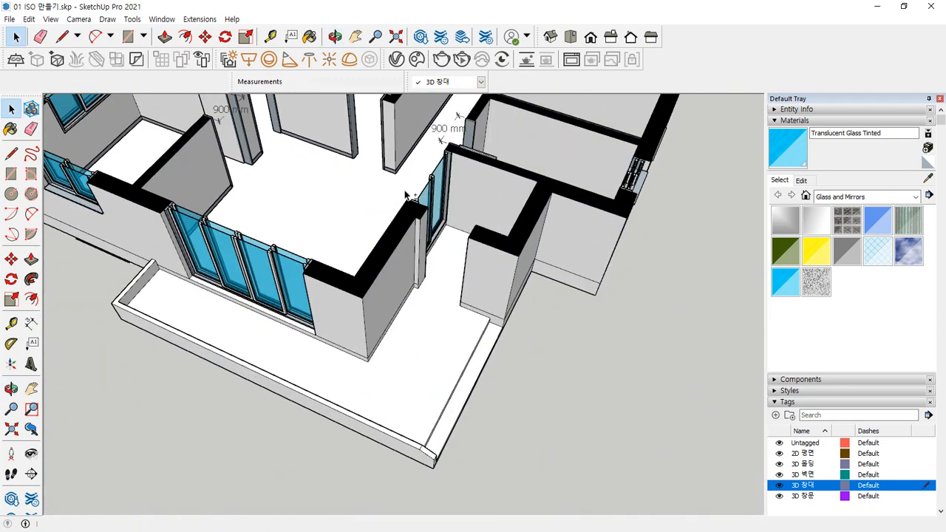
mouse_move(452, 323)
mouse_down()
mouse_move(472, 213)
mouse_move(437, 332)
mouse_up()
right_click(437, 332)
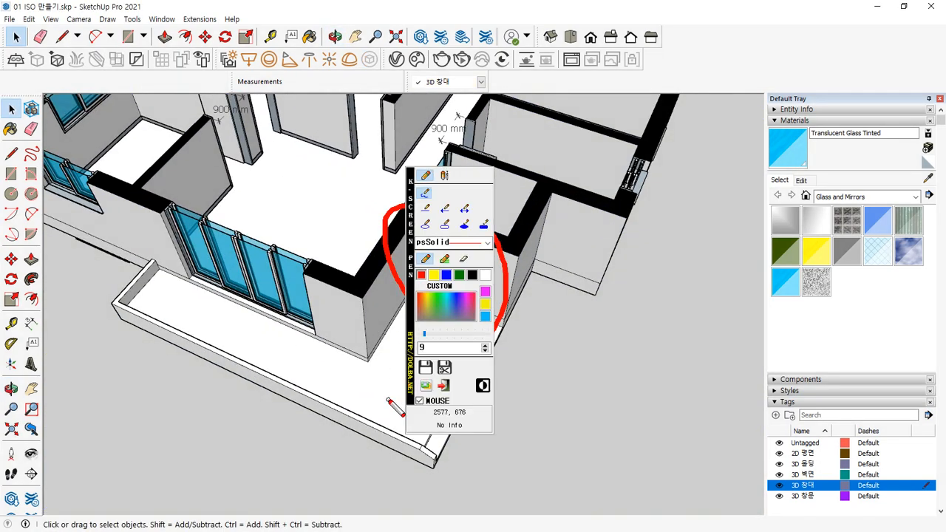
click(423, 288)
key(Escape)
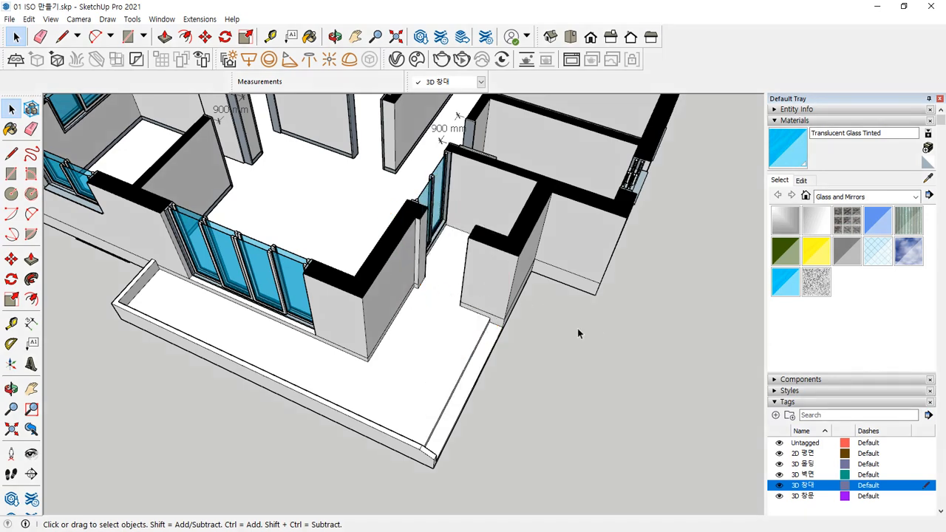
shift+middle_drag(507, 271, 545, 428)
scroll(480, 379, down, 1)
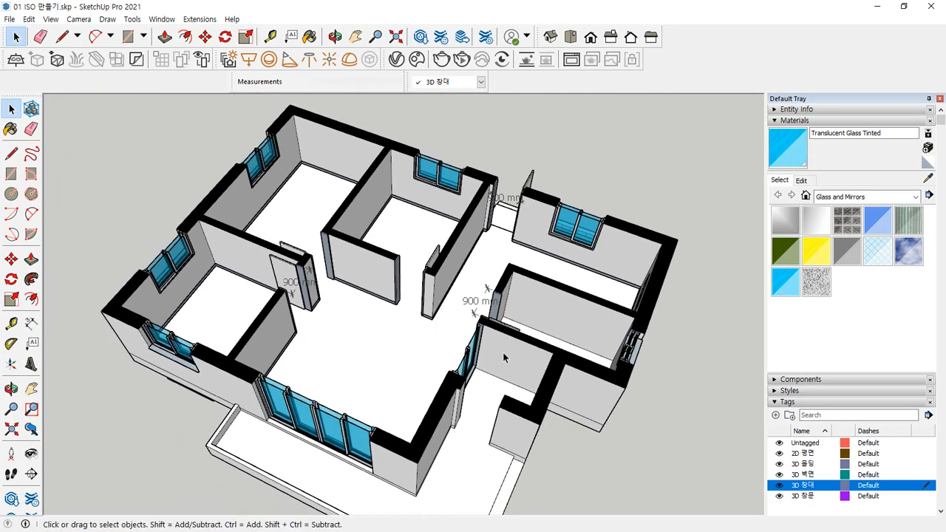
Copy the open door panel and both frame posts from the 900 mm doorway to the wall end of the opening beside the glazed door.
scroll(392, 348, up, 5)
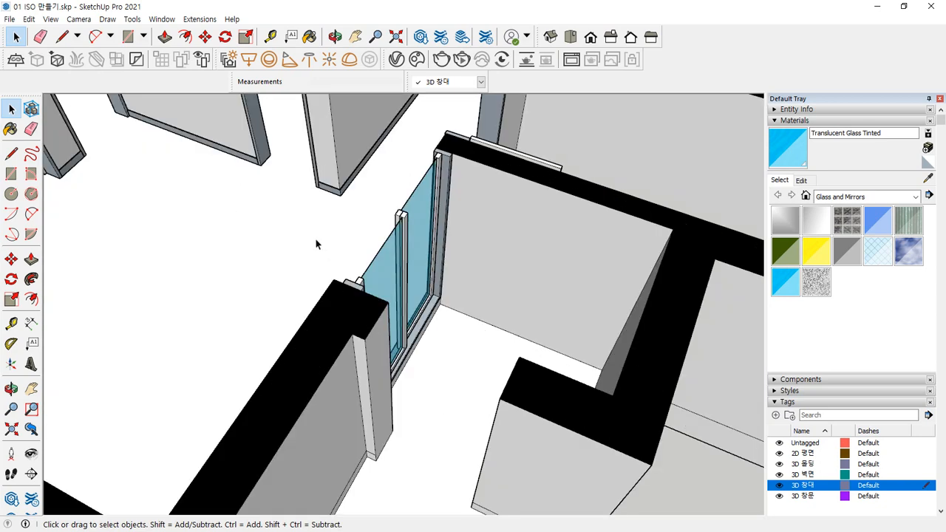
shift+middle_drag(364, 293, 242, 281)
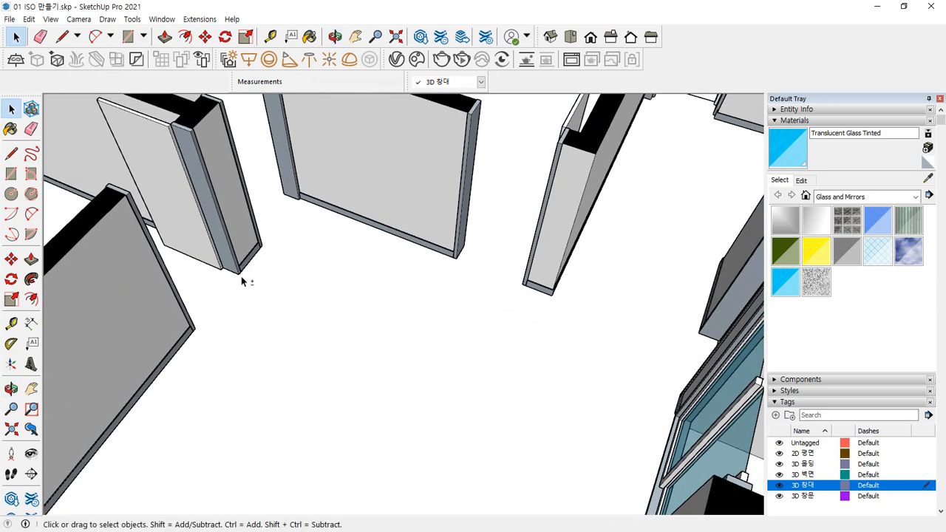
click(212, 197)
ctrl+click(172, 176)
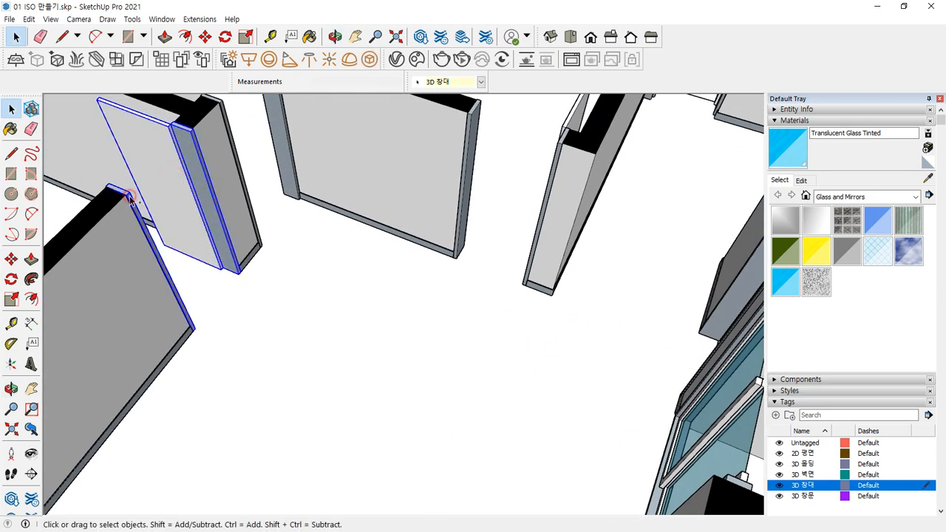
scroll(194, 136, up, 5)
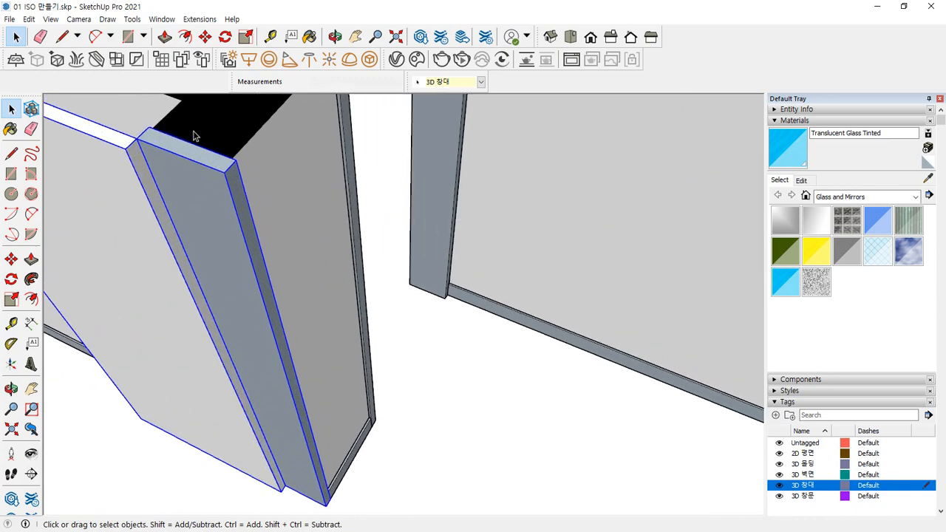
key(m)
click(191, 142)
key(ctrl)
scroll(312, 296, down, 6)
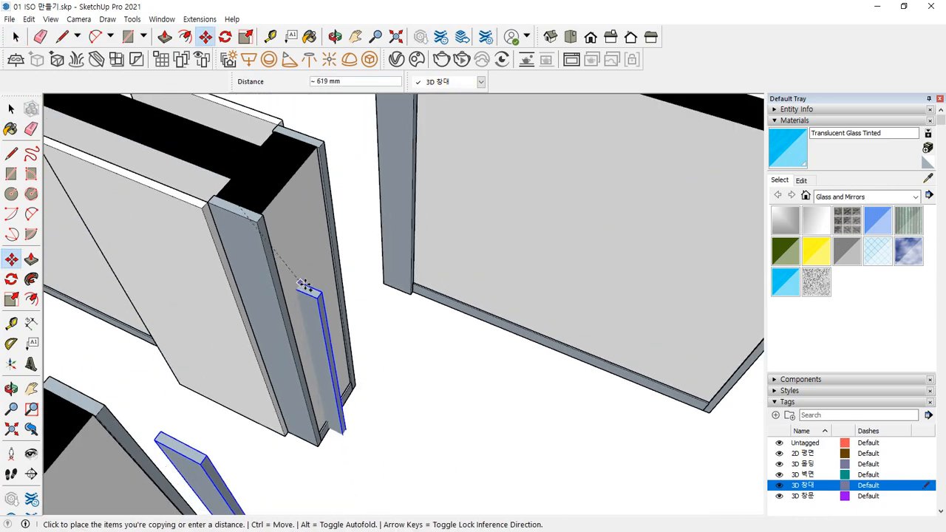
scroll(499, 331, up, 8)
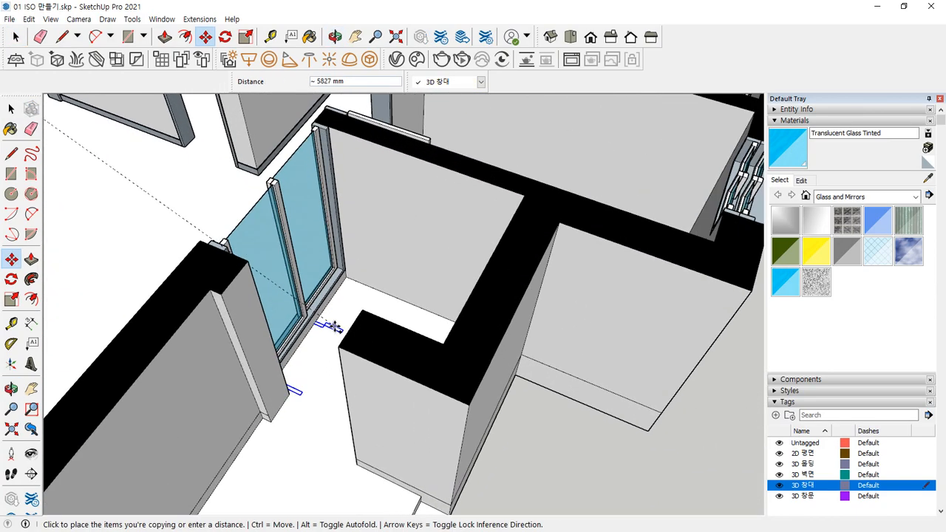
click(360, 332)
scroll(355, 334, up, 2)
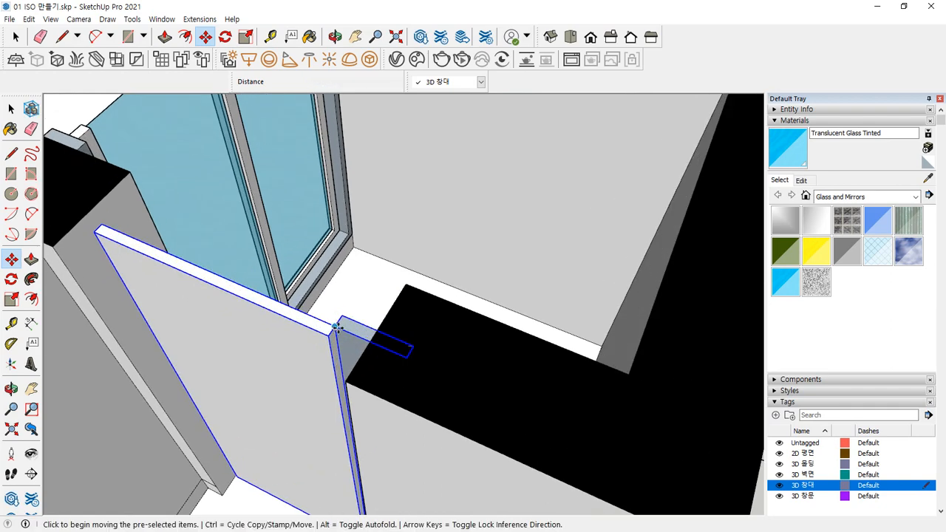
Rotate the copied door panel and frame posts 90 degrees about the midpoint of the wall end.
key(q)
click(378, 330)
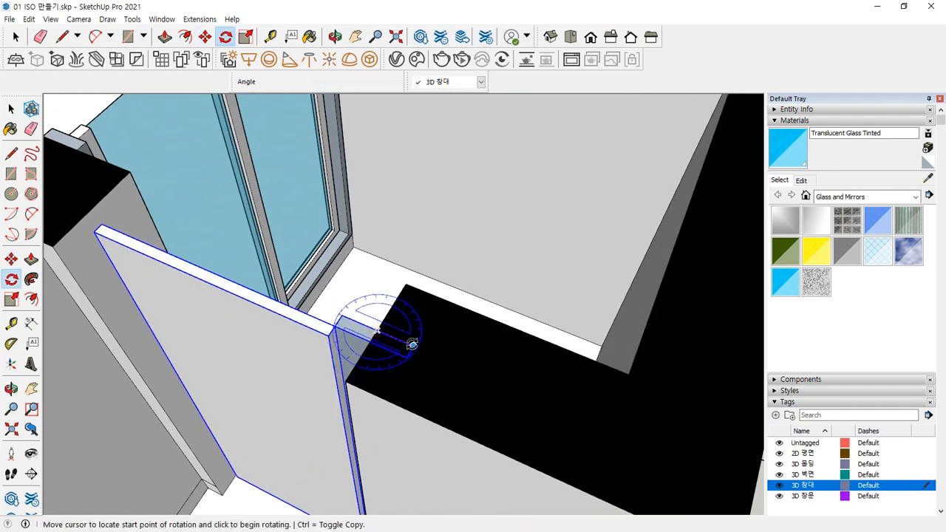
click(423, 351)
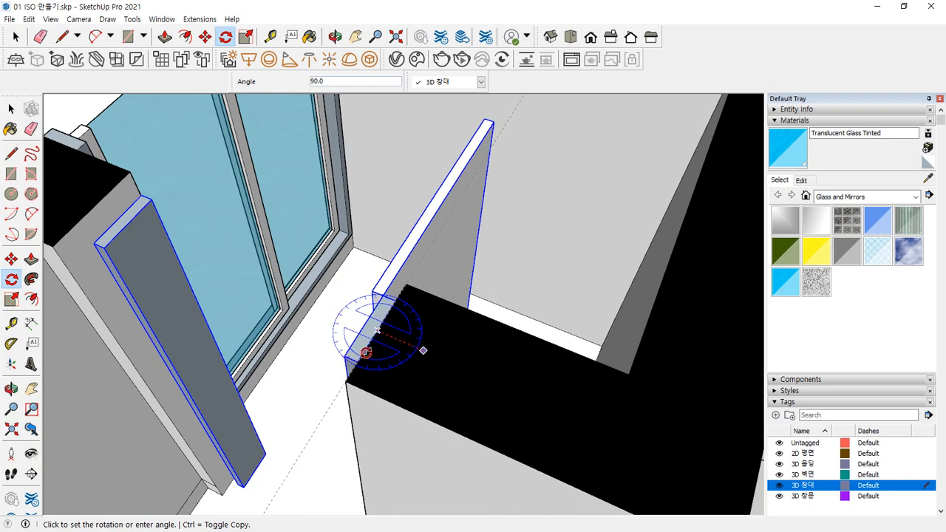
click(362, 352)
Measure the gap between the copied opposite frame post and the adjacent wall face.
middle_drag(363, 352, 334, 356)
mouse_move(415, 369)
middle_down()
mouse_move(386, 373)
mouse_move(520, 359)
mouse_move(240, 345)
mouse_move(189, 363)
middle_up()
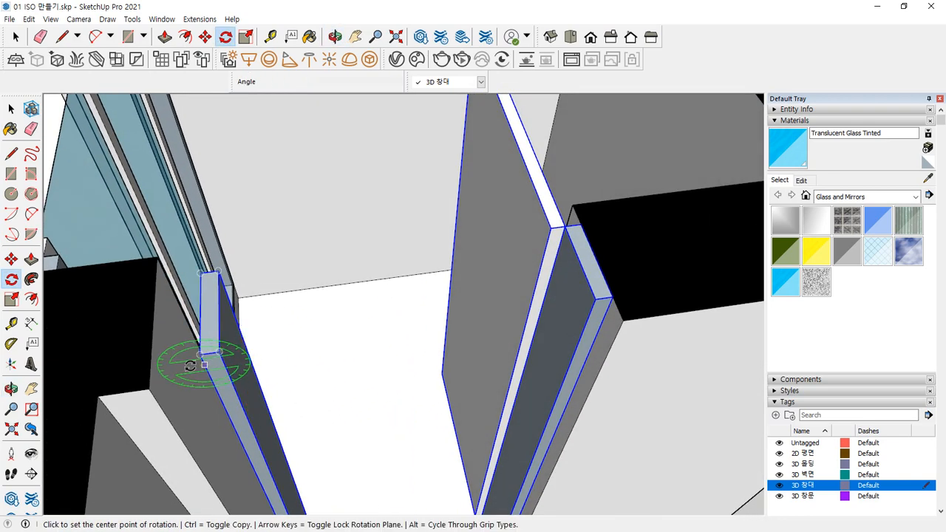
drag(182, 375, 156, 369)
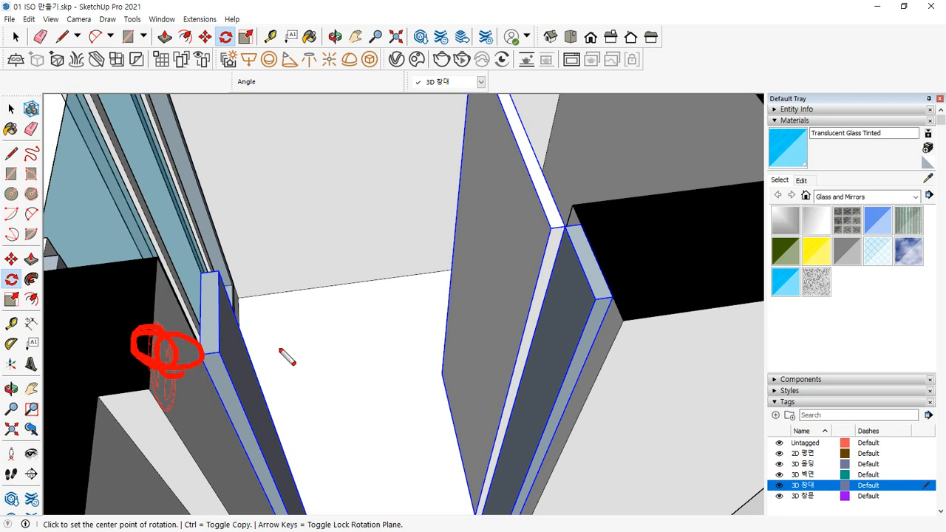
click(30, 326)
click(199, 355)
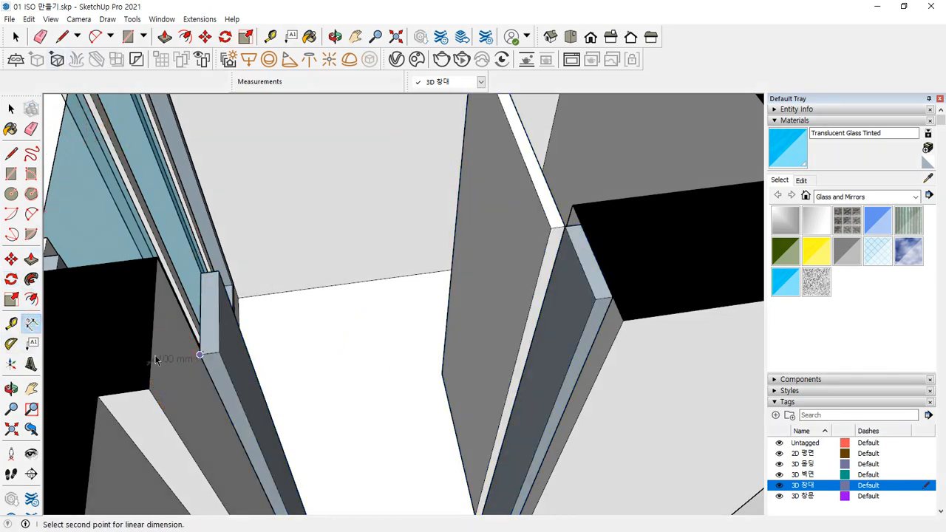
key(Escape)
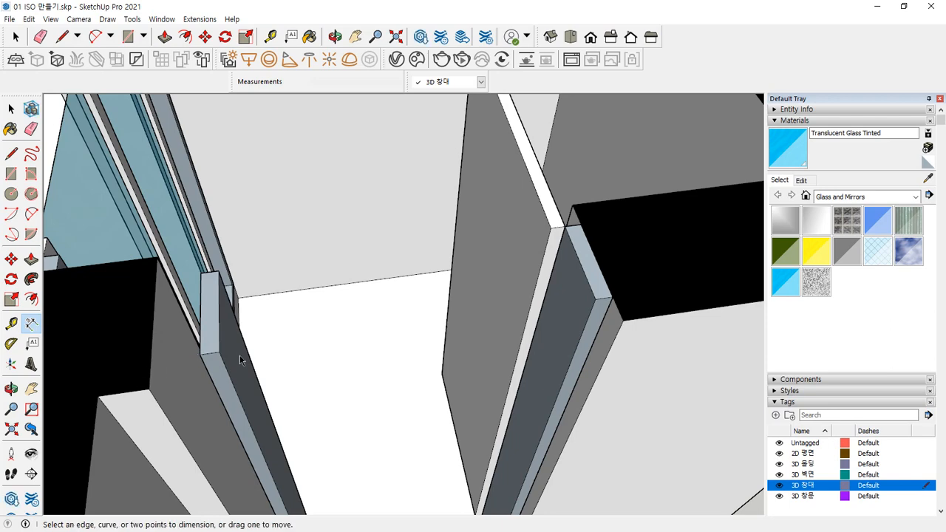
Move the opposite frame post alone by 100 mm so it sits against the wall face.
scroll(240, 355, down, 2)
shift+middle_drag(249, 357, 254, 307)
key(space)
click(253, 288)
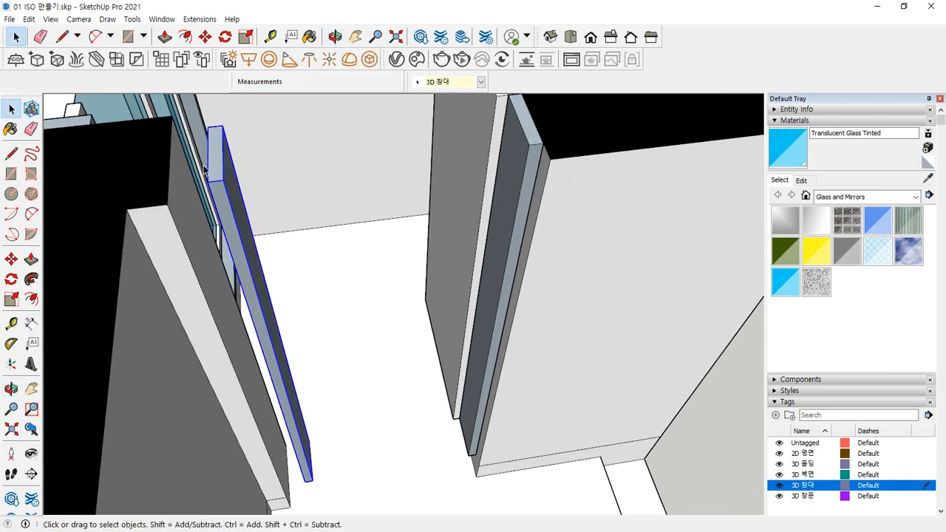
scroll(202, 167, up, 3)
middle_drag(202, 167, 205, 210)
key(m)
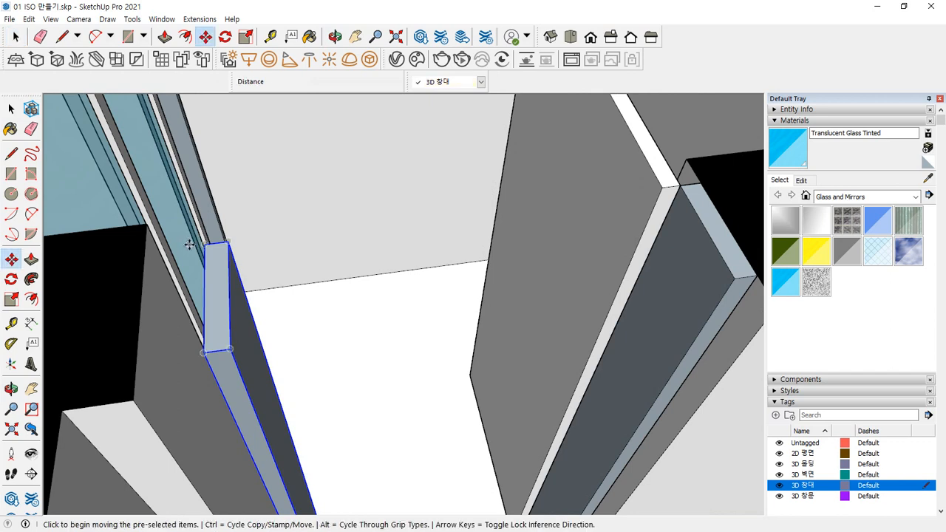
click(206, 297)
key(Escape)
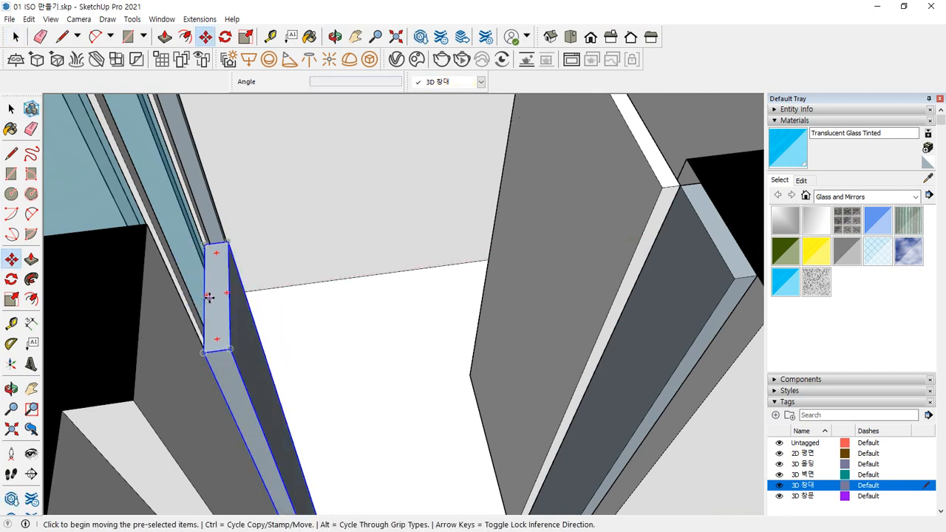
scroll(207, 299, up, 2)
scroll(258, 316, down, 4)
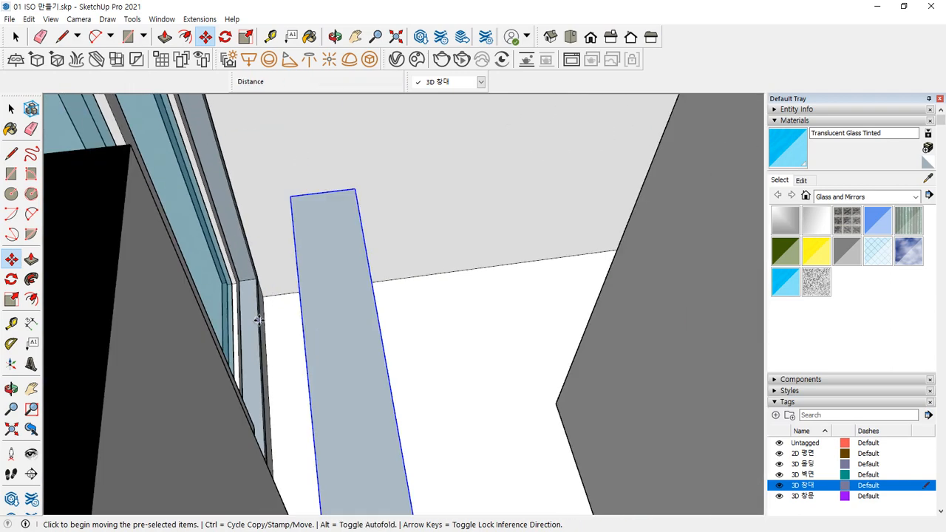
click(299, 438)
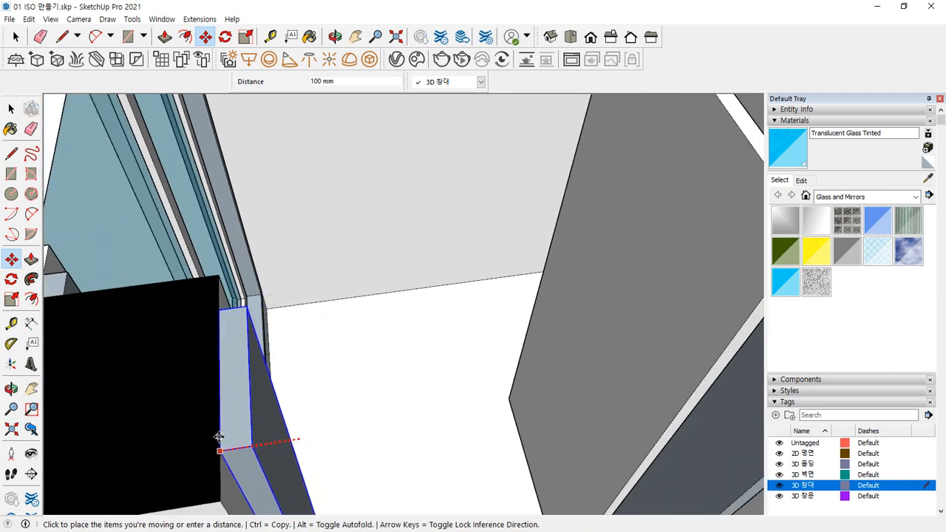
click(220, 441)
Select the copied door panel together with both frame posts in the opening beside the glazed door.
scroll(213, 400, down, 1)
middle_drag(212, 400, 374, 256)
scroll(257, 360, down, 1)
scroll(374, 256, up, 2)
key(space)
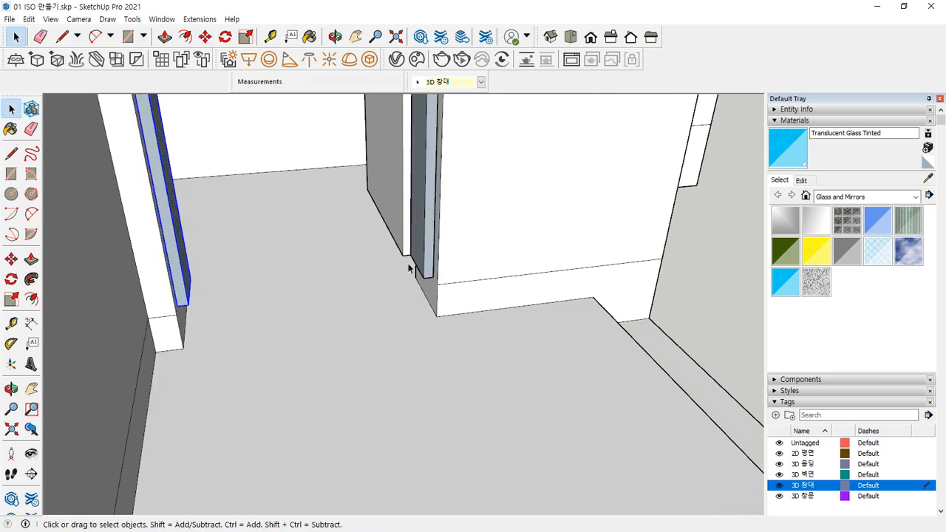
click(412, 255)
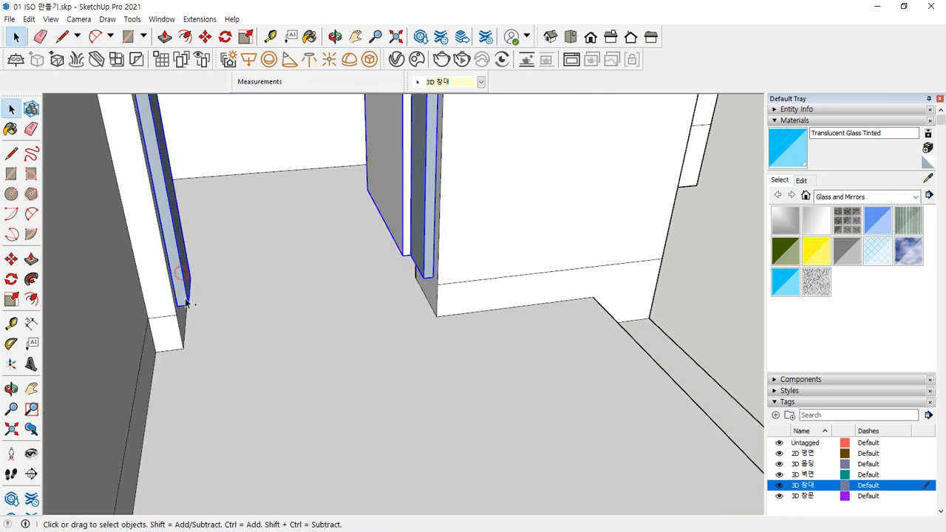
Move the selected door frame and door panel down 150 mm inside the doorway.
scroll(186, 303, up, 3)
middle_drag(190, 314, 146, 276)
key(m)
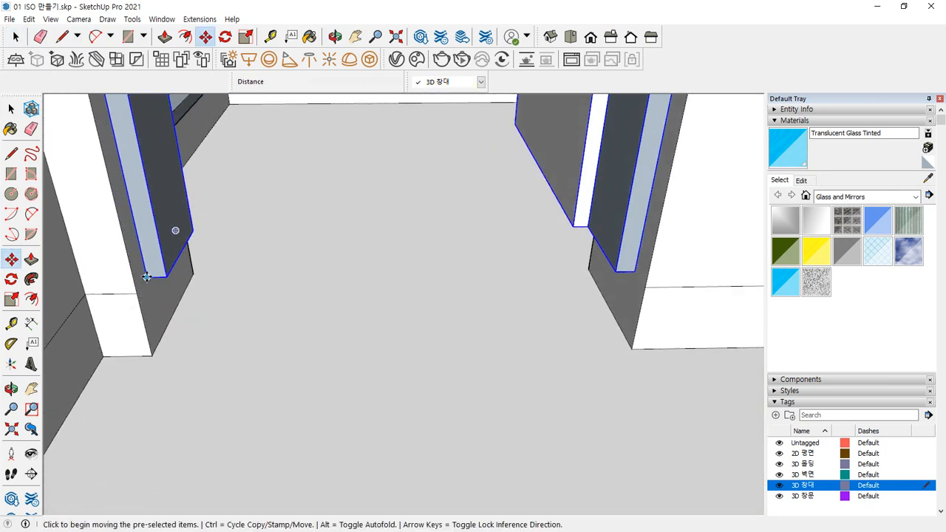
click(146, 276)
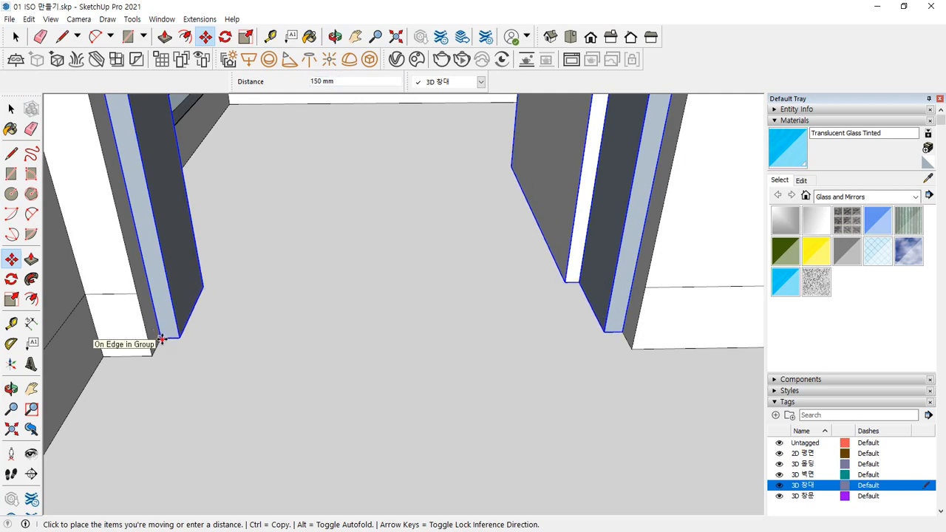
click(161, 338)
Move the door panel across the opening so its top corner meets the endpoint on the opposite frame post, and clear the selection.
scroll(347, 332, down, 2)
key(space)
middle_drag(346, 332, 424, 389)
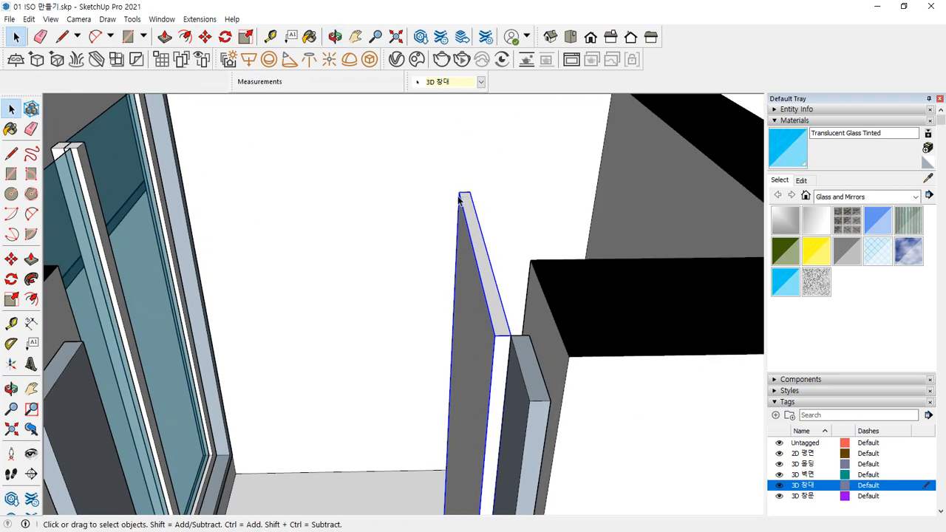
key(m)
click(458, 193)
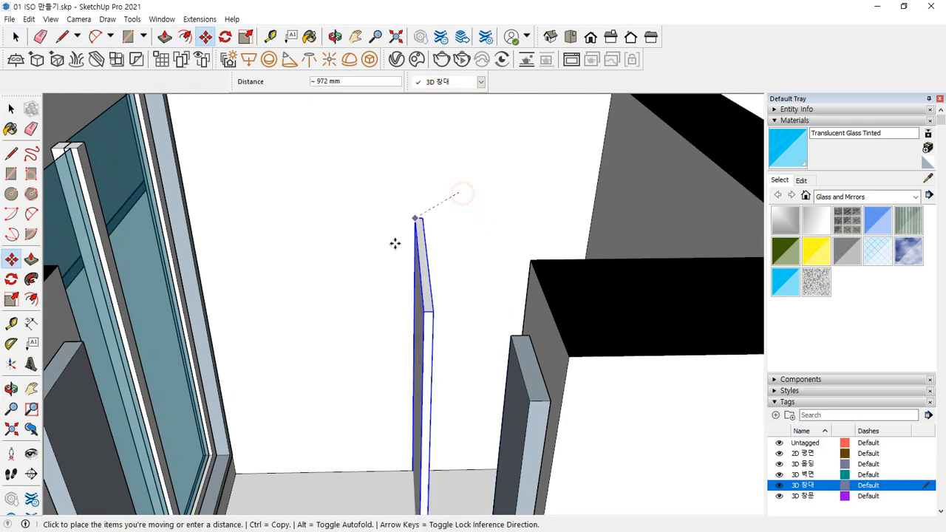
middle_drag(394, 244, 266, 288)
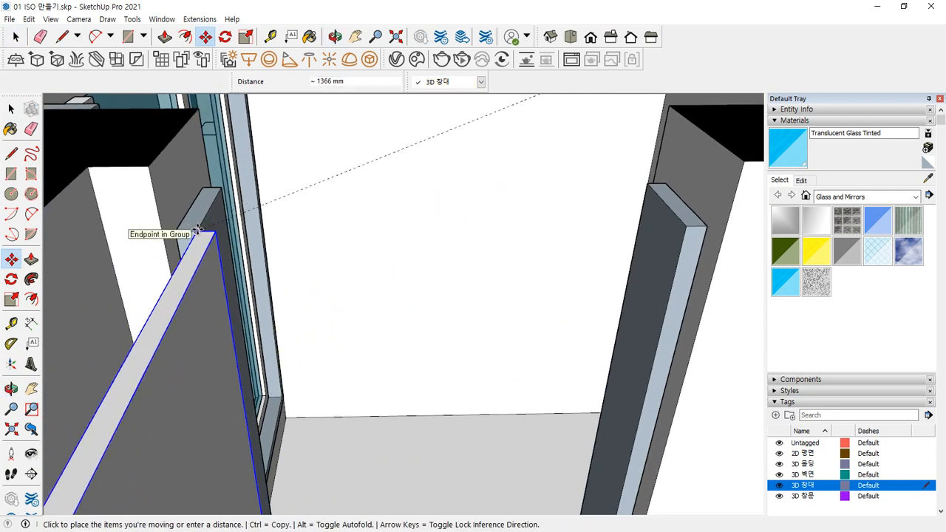
click(197, 230)
key(ctrl+t)
Push/Pull the top face of the frame post beside the moved door up to the wall's top corner.
scroll(199, 212, up, 2)
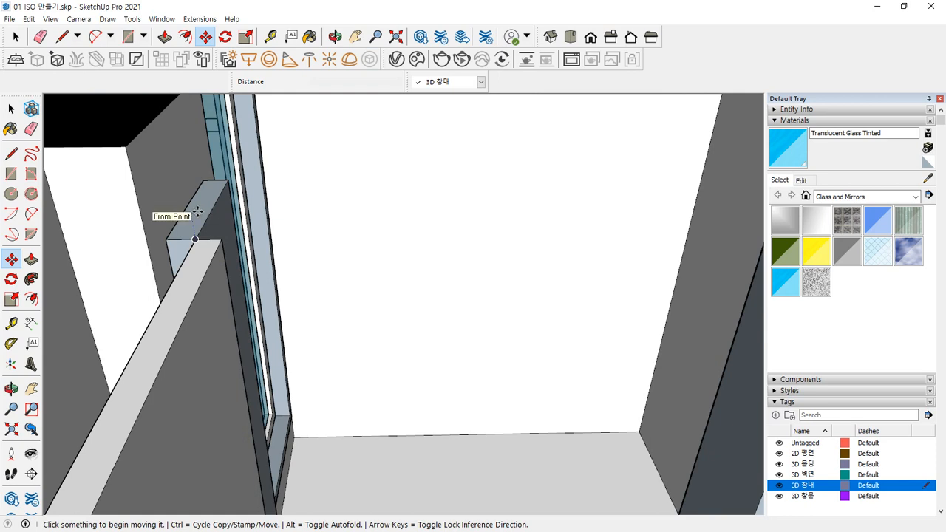
key(space)
click(216, 219)
key(p)
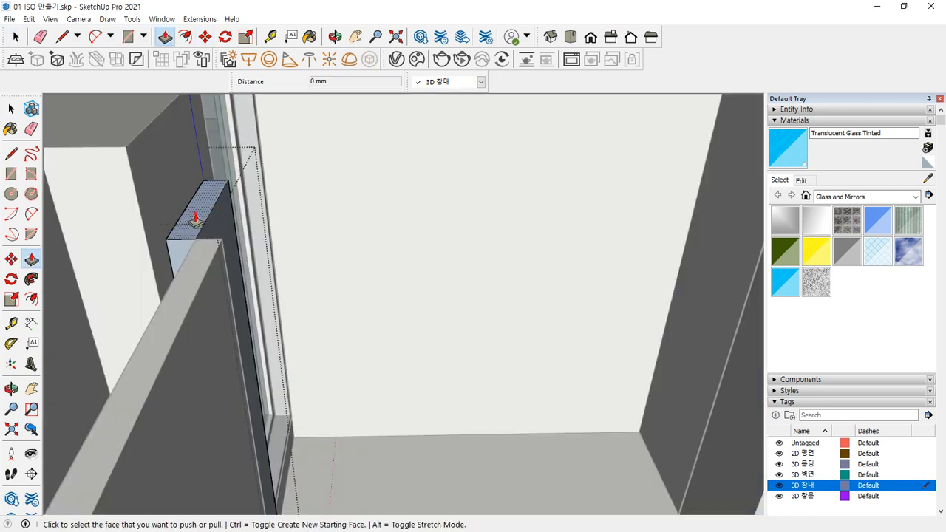
click(196, 213)
click(126, 148)
Edit the frame post across the doorway and Push/Pull its top face up to the adjoining wall's top corner.
scroll(271, 236, down, 2)
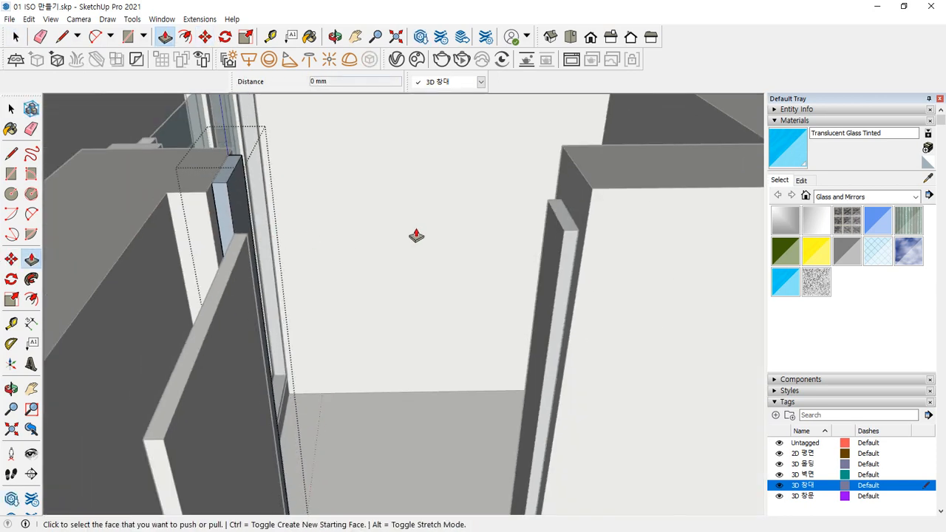
key(space)
click(559, 252)
double_click(562, 260)
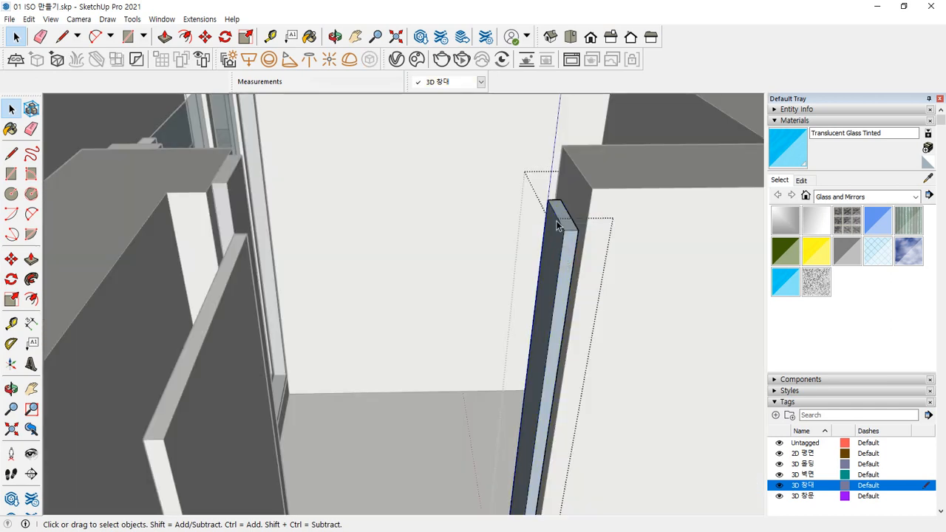
key(l)
key(p)
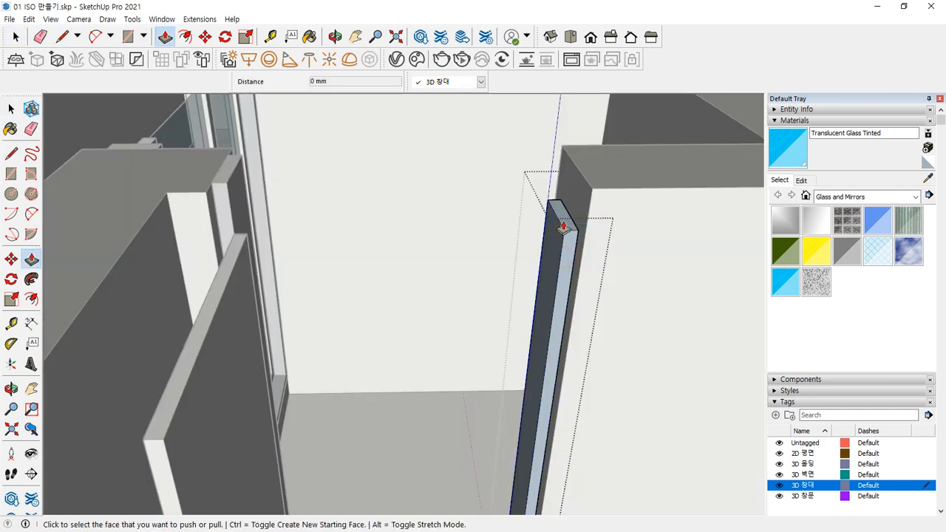
click(567, 214)
click(591, 190)
Edit the door panel and Push/Pull its top face up 150 mm to match the height of the frame.
key(space)
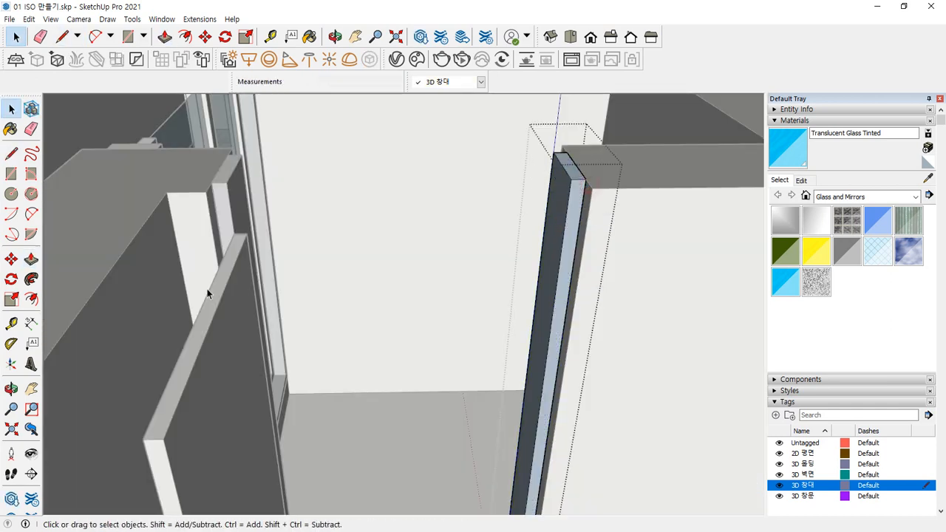
click(247, 336)
double_click(227, 325)
key(p)
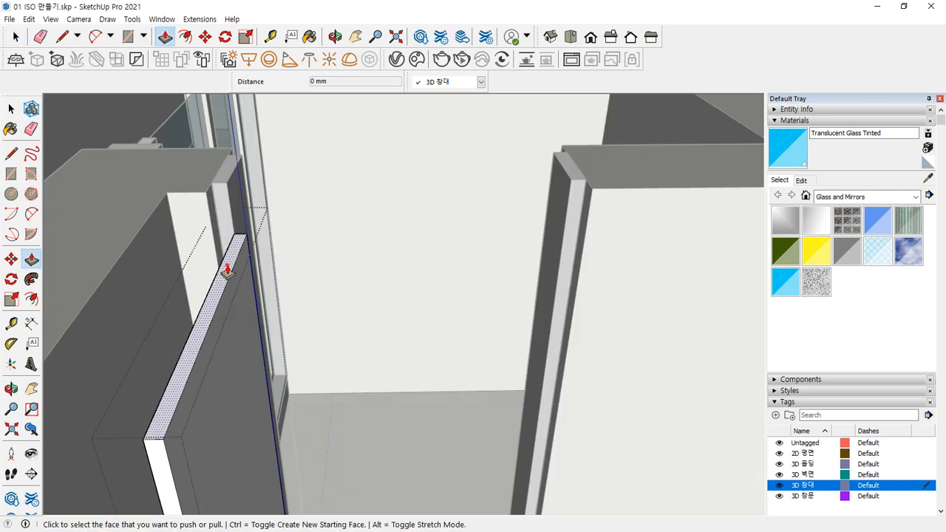
click(228, 267)
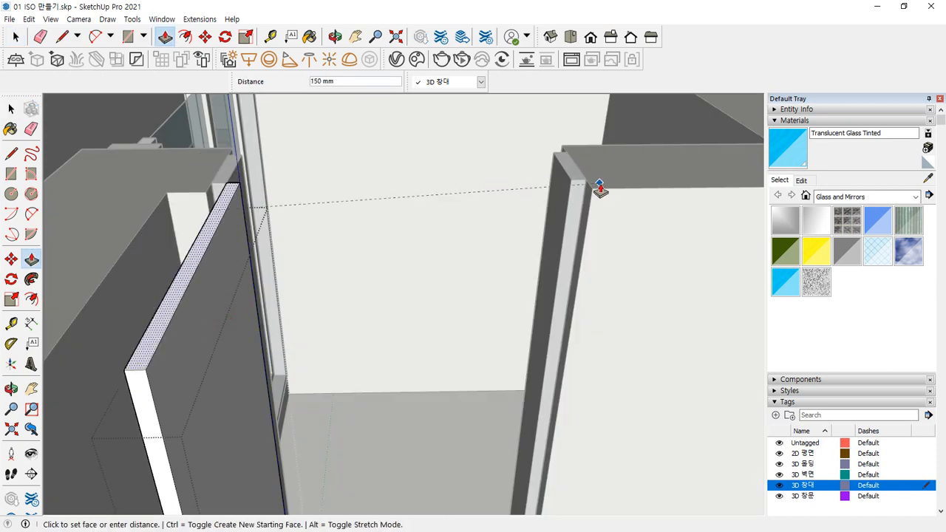
click(566, 205)
Push/Pull the narrow face on the door panel's free side by 100 mm.
middle_drag(97, 448, 195, 314)
click(195, 314)
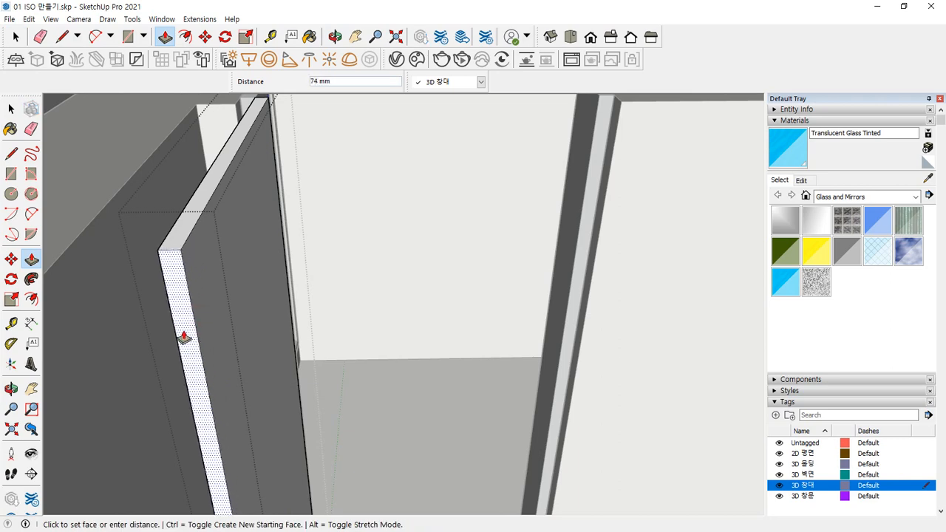
text(100)
key(Return)
scroll(244, 373, down, 3)
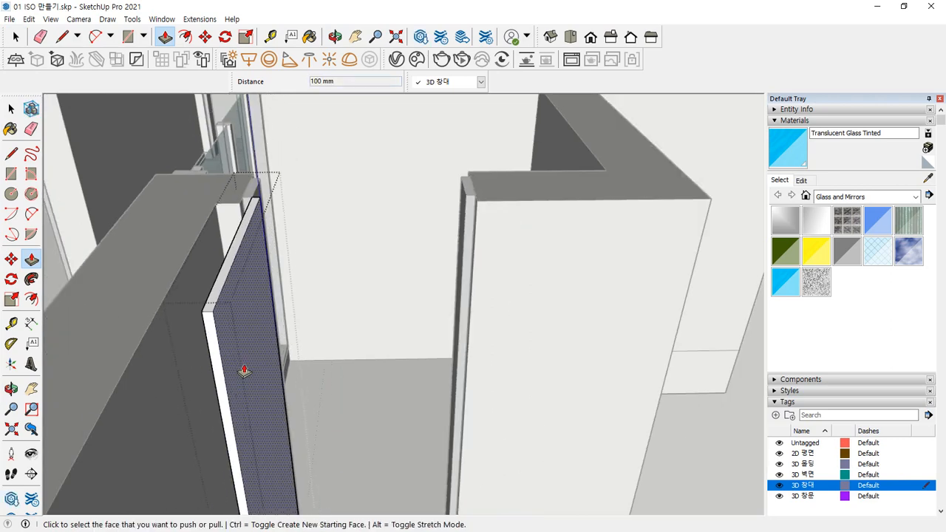
Try to rotate the door panel 90 degrees about its top corner at the frame to check the closed position.
key(space)
click(350, 236)
middle_drag(246, 186, 244, 222)
click(244, 226)
key(q)
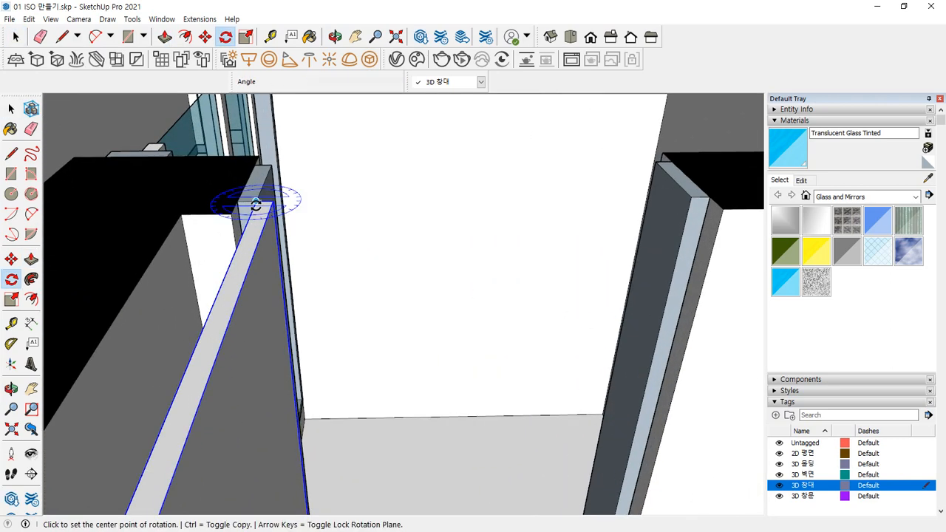
click(241, 233)
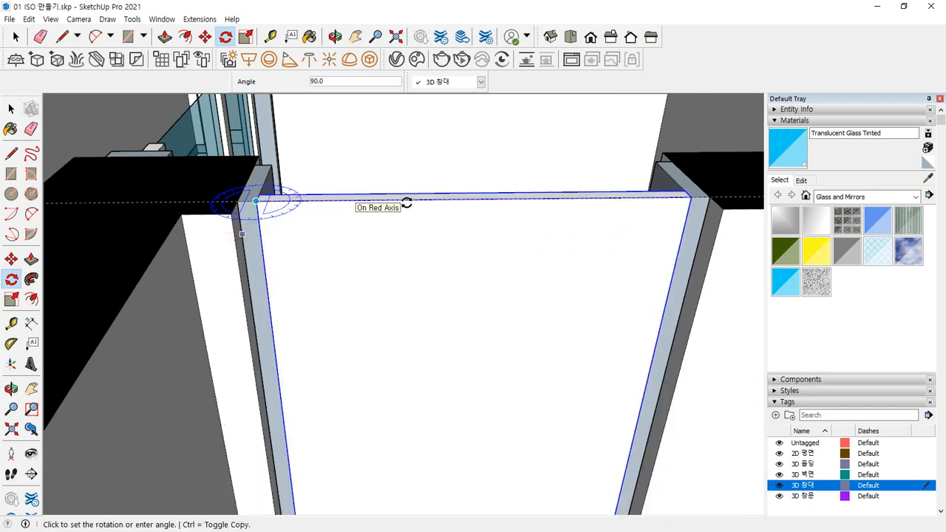
click(250, 233)
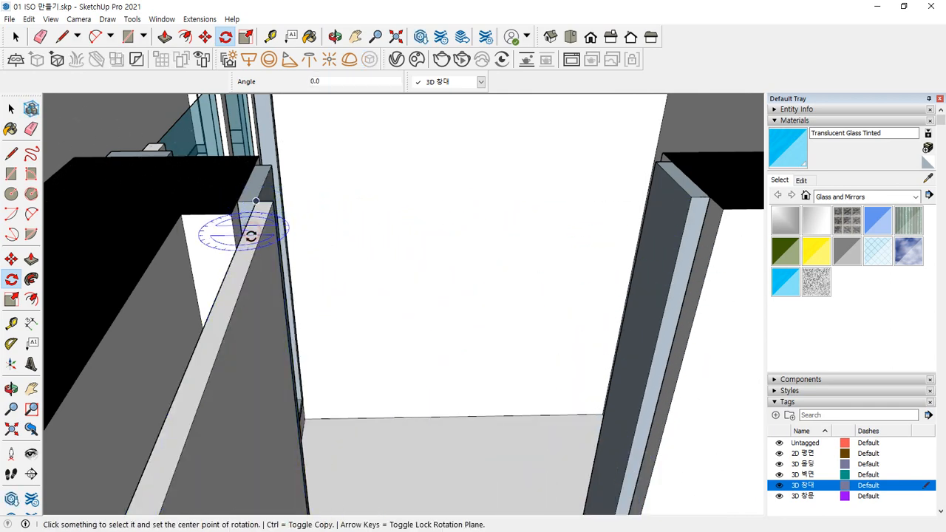
Show the shadow settings and turn on shadows for the whole house model.
middle_drag(306, 292, 551, 487)
key(space)
scroll(252, 342, down, 4)
middle_drag(251, 342, 288, 373)
scroll(288, 373, down, 5)
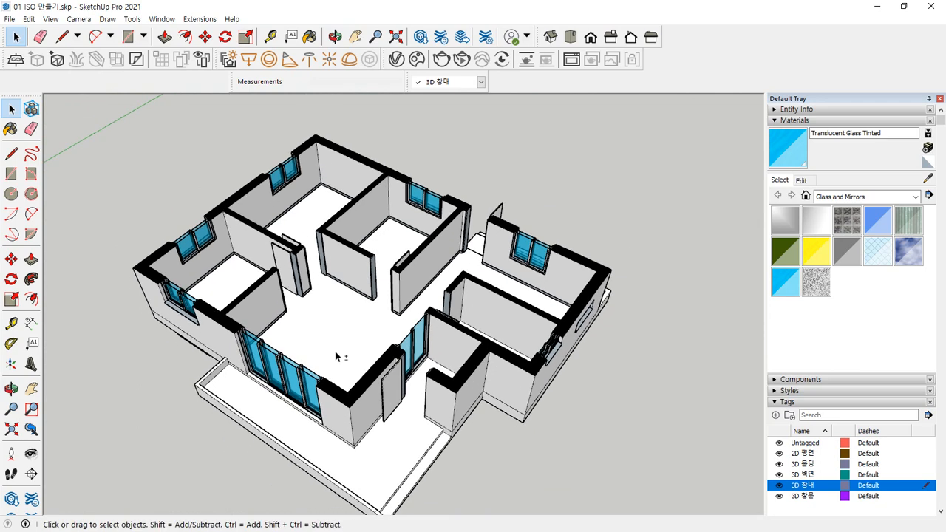
middle_drag(352, 332, 341, 363)
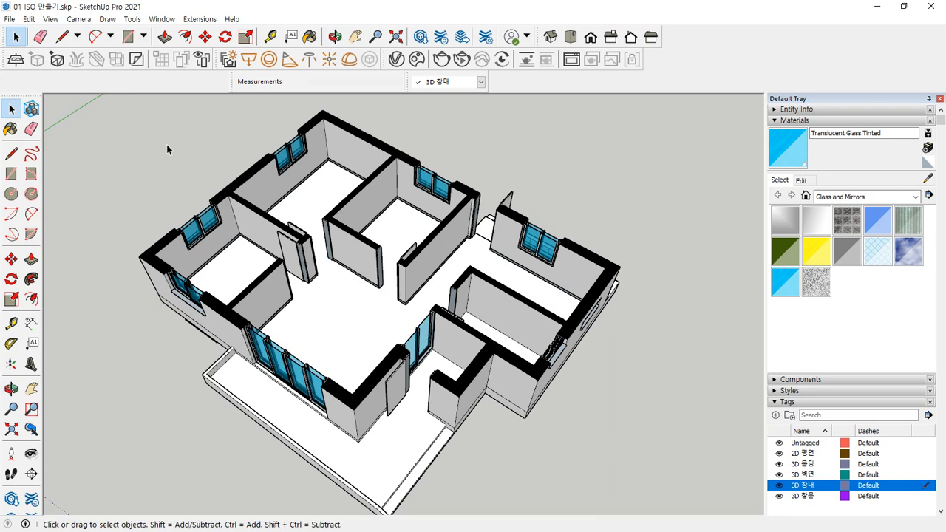
key(alt+Tab)
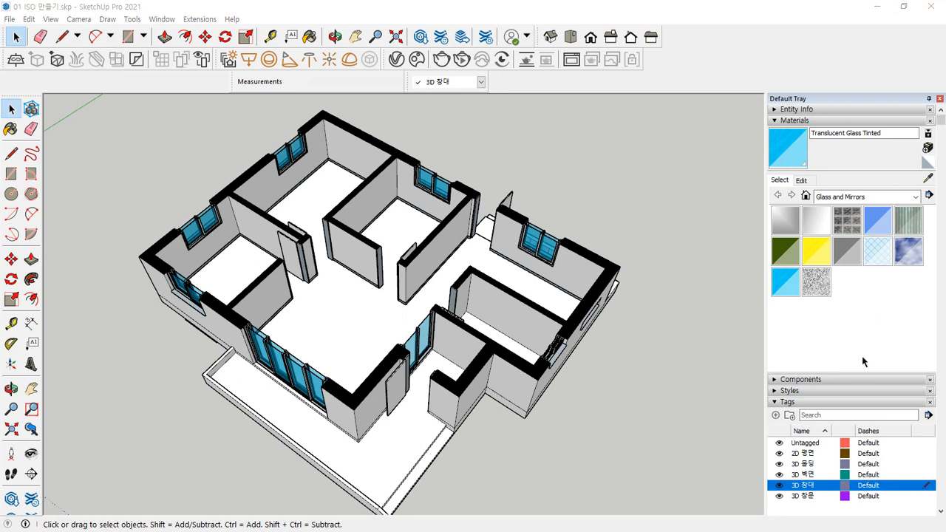
scroll(849, 422, down, 3)
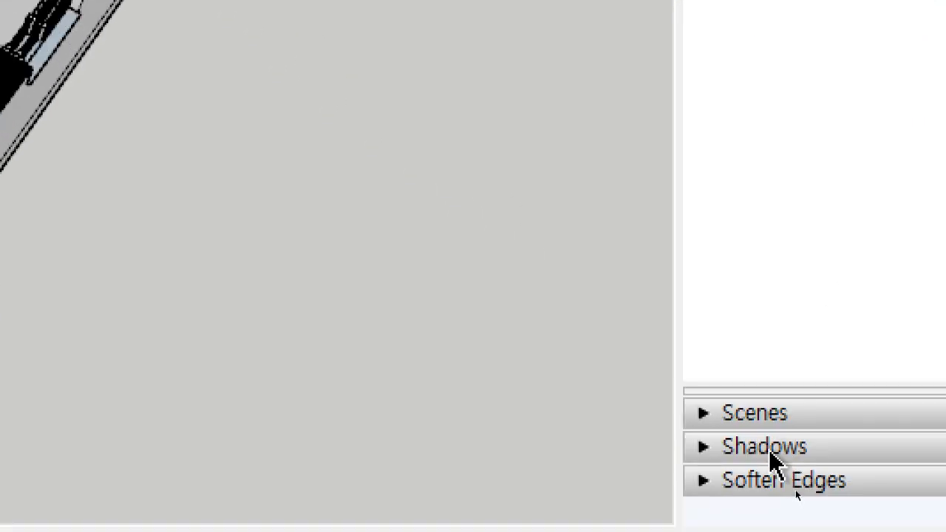
click(716, 445)
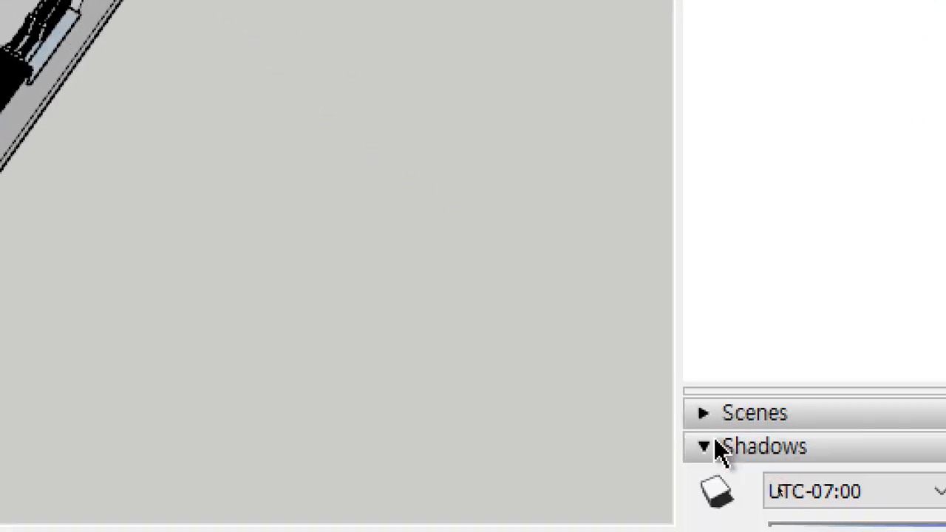
scroll(717, 449, down, 3)
scroll(717, 440, up, 1)
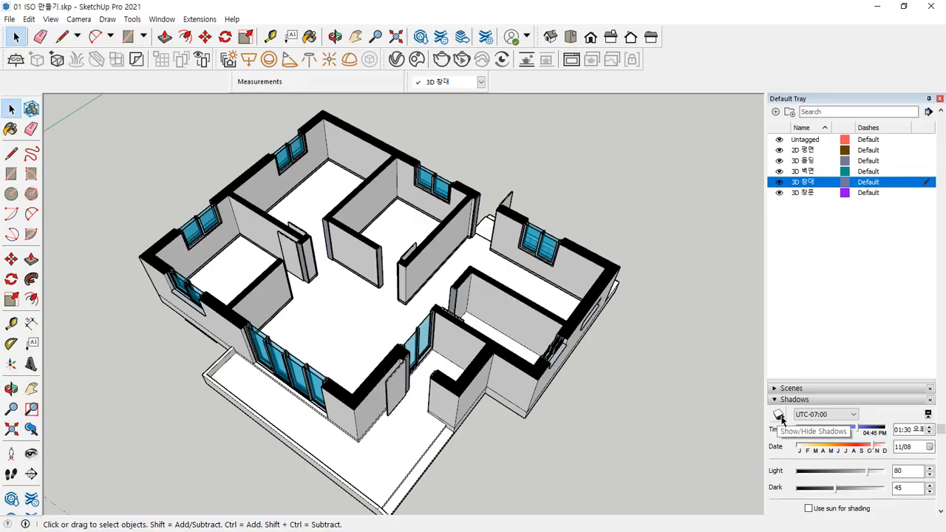
click(445, 224)
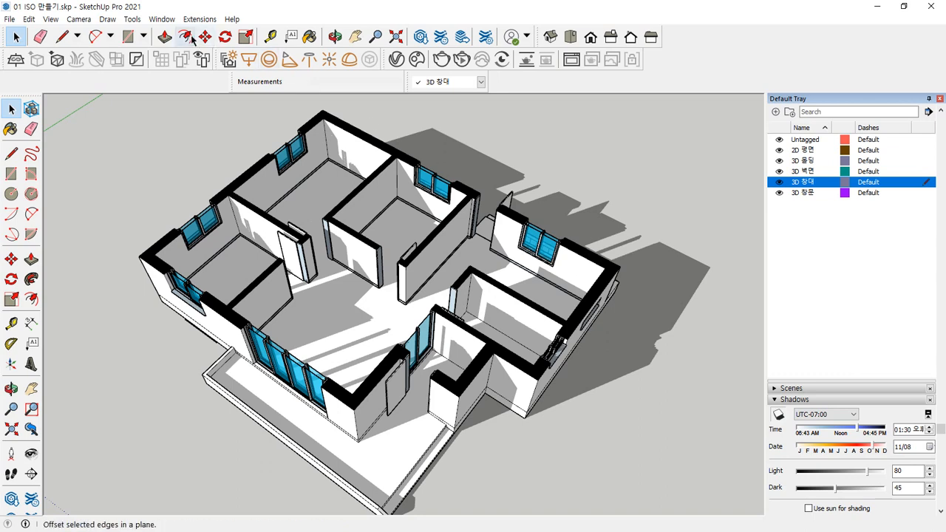
Check the model's geo-location settings in Model Info and close the dialog.
click(162, 20)
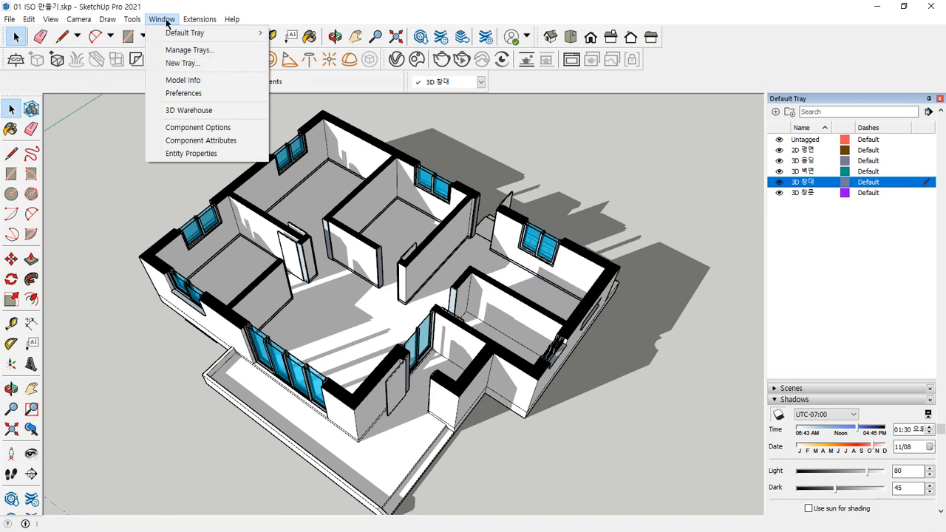
click(214, 80)
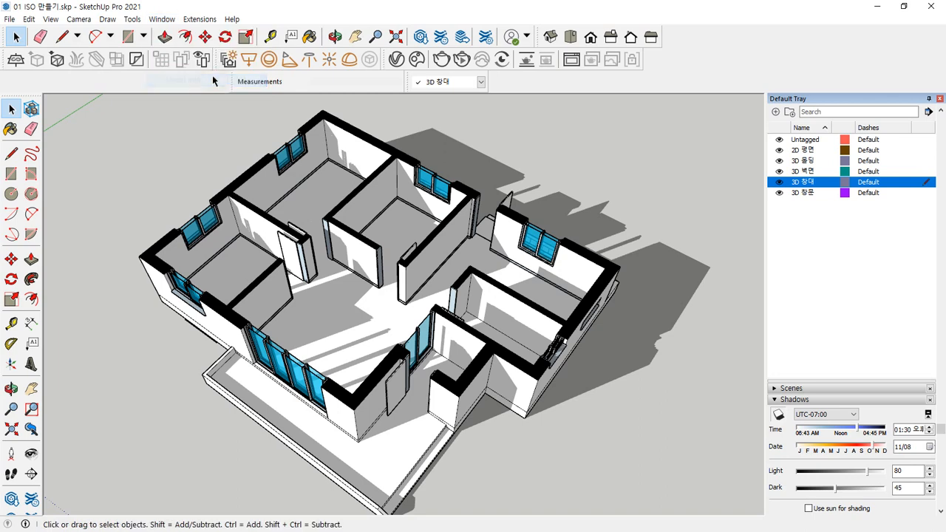
drag(441, 107, 392, 109)
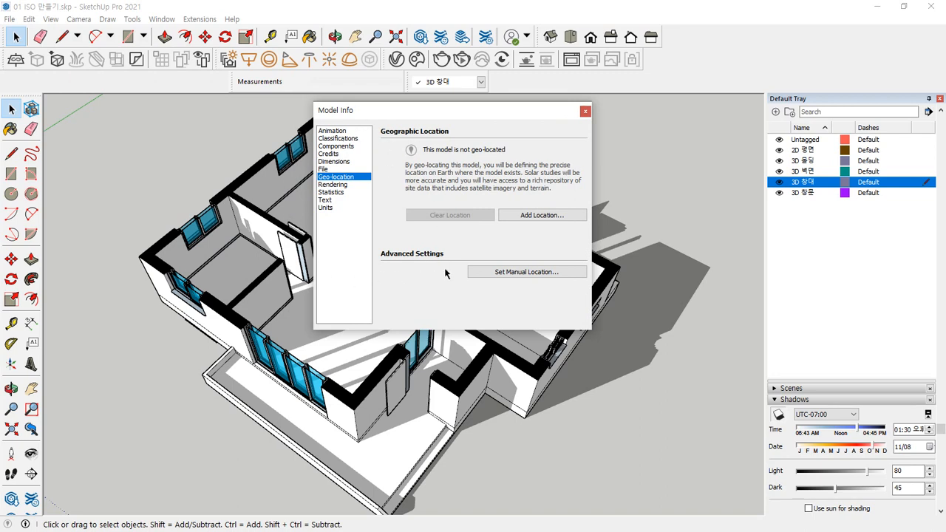
click(585, 111)
click(161, 19)
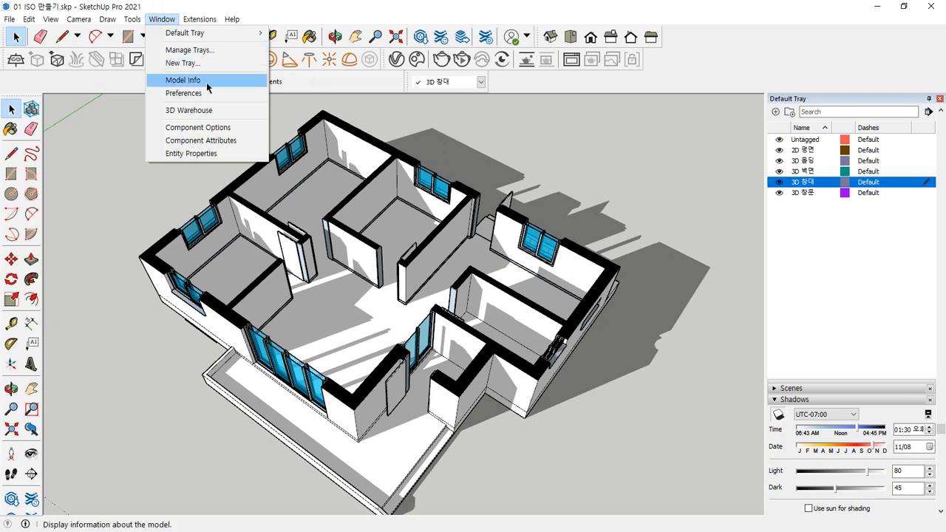
key(Escape)
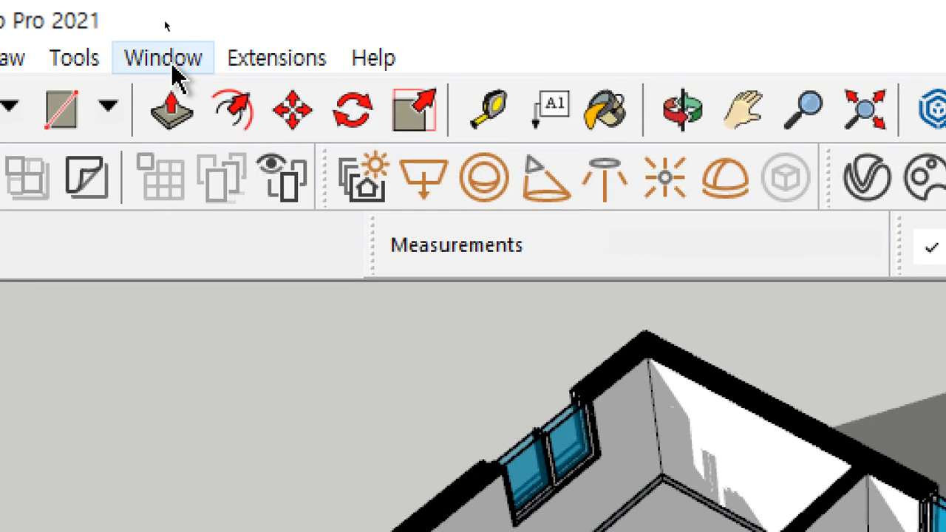
Start a manual geo-location for the model in Model Info and set its country to KOREA.
click(172, 63)
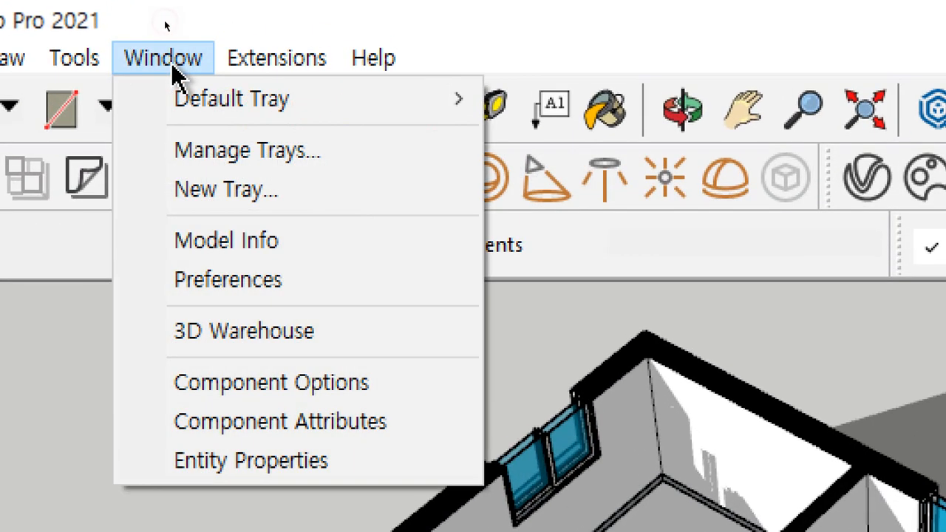
click(250, 255)
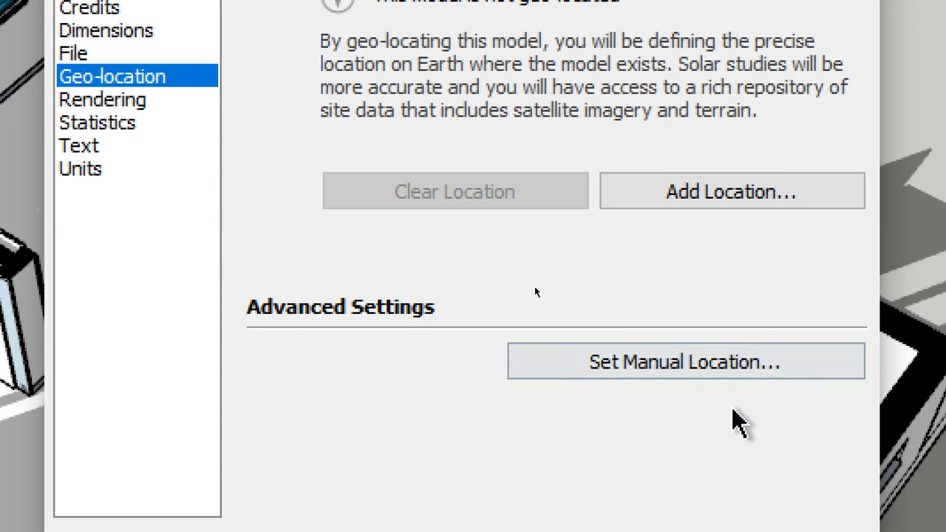
click(676, 369)
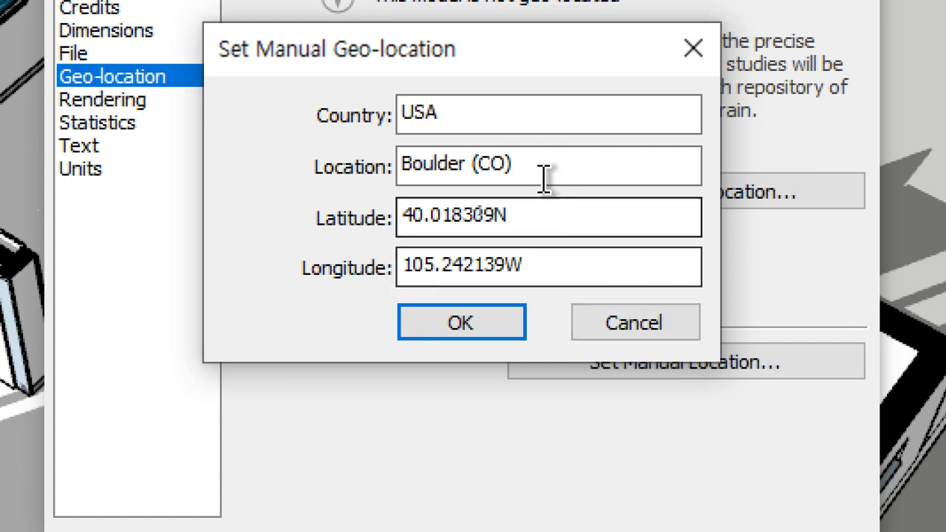
drag(428, 115, 401, 123)
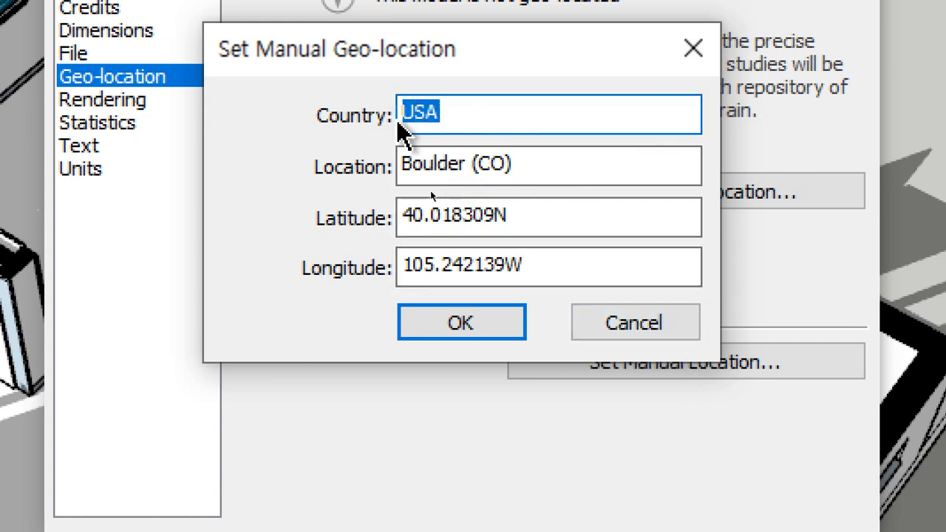
text(kO)
key(BackSpace)
key(BackSpace)
text(KOREA)
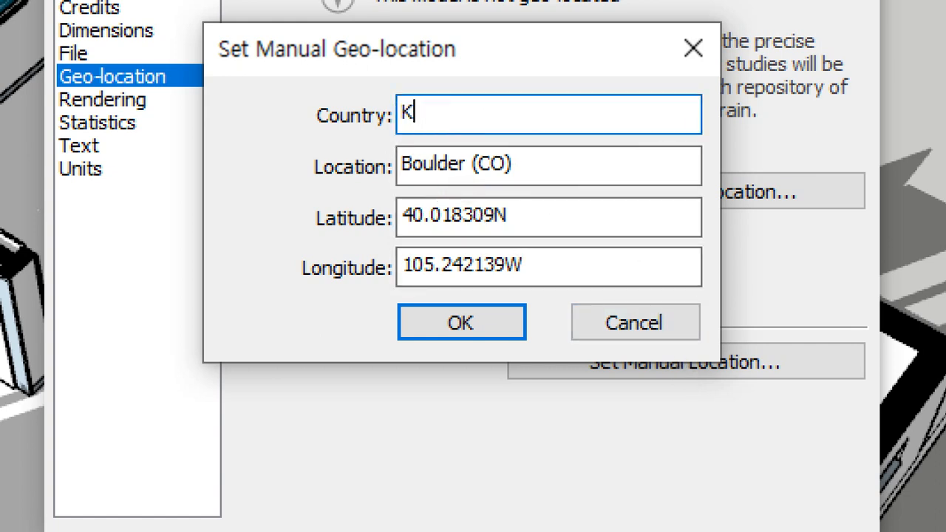
Set the location name of the manual geo-location to DOKDO.
key(Tab)
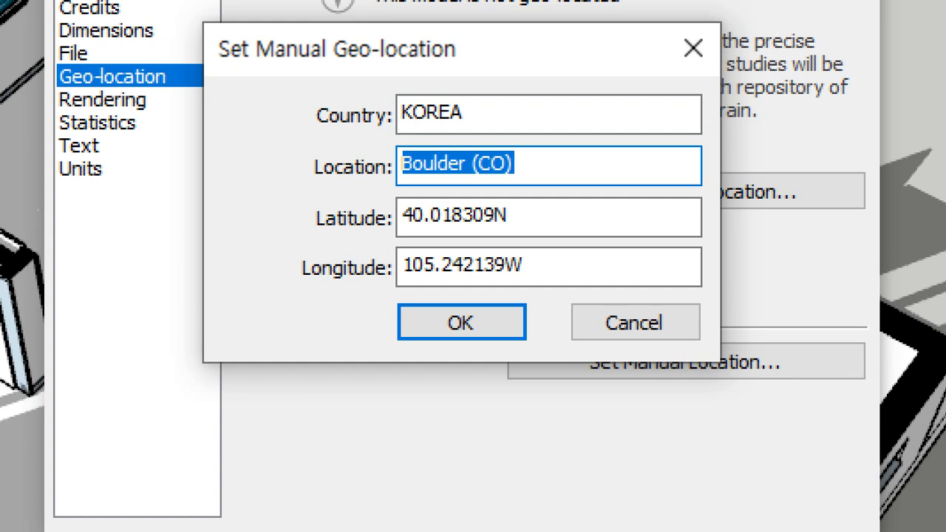
text(DOO)
key(BackSpace)
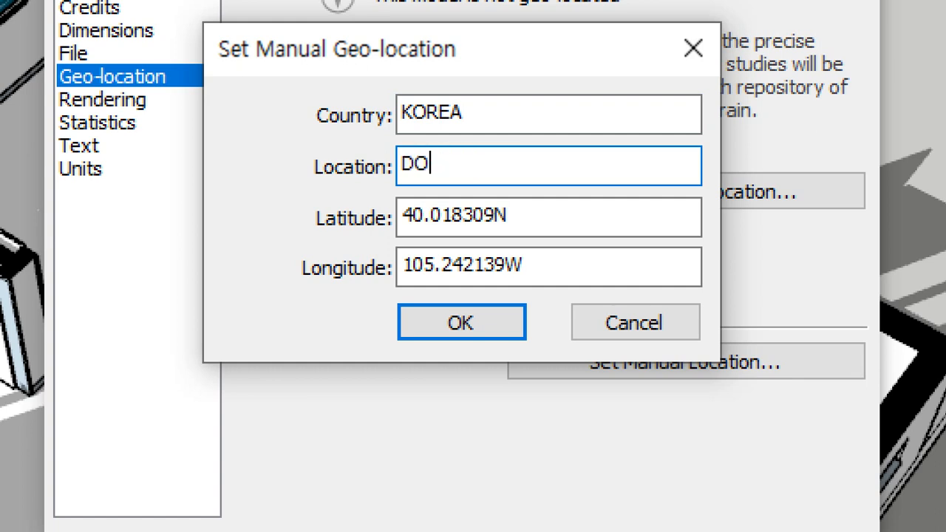
text(KDO)
key(Tab)
Set the manual geo-location's longitude to 132 and latitude to 37, apply it and close Model Info.
key(Tab)
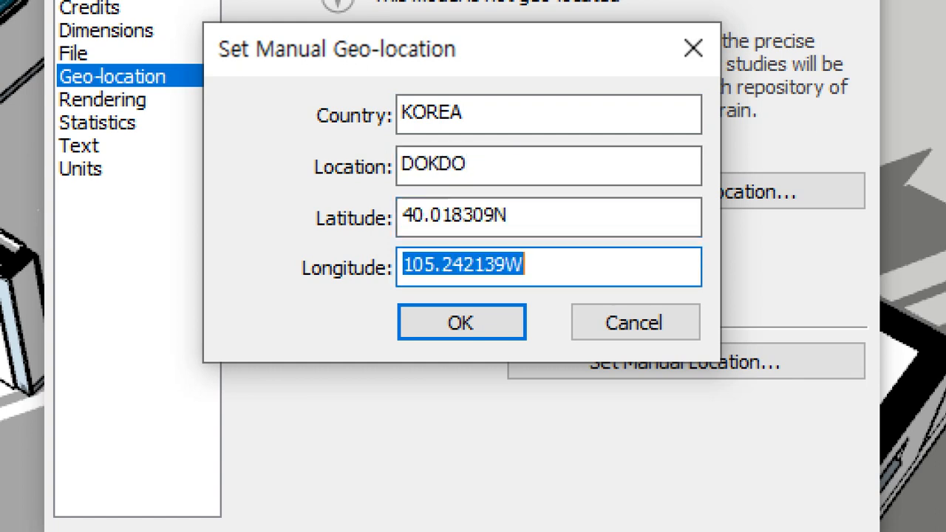
text(132)
key(shift+Tab)
text(37)
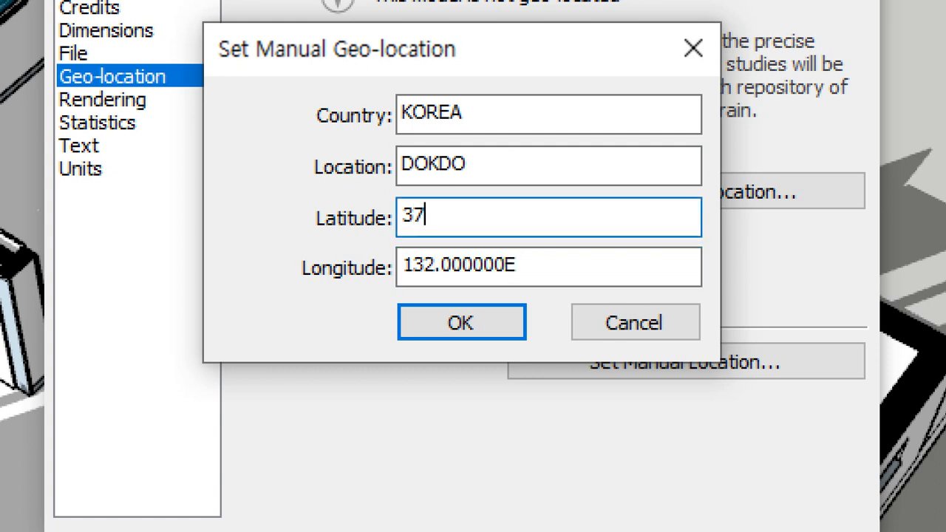
key(Tab)
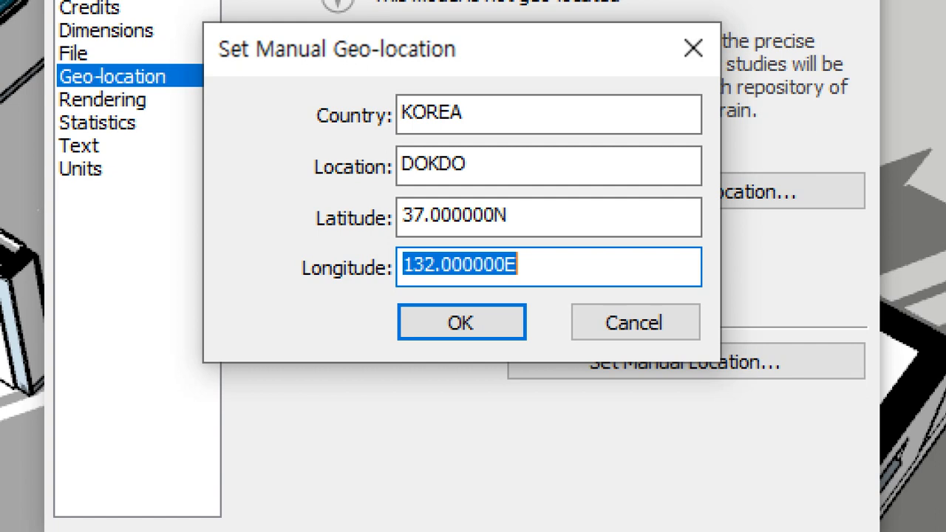
click(436, 334)
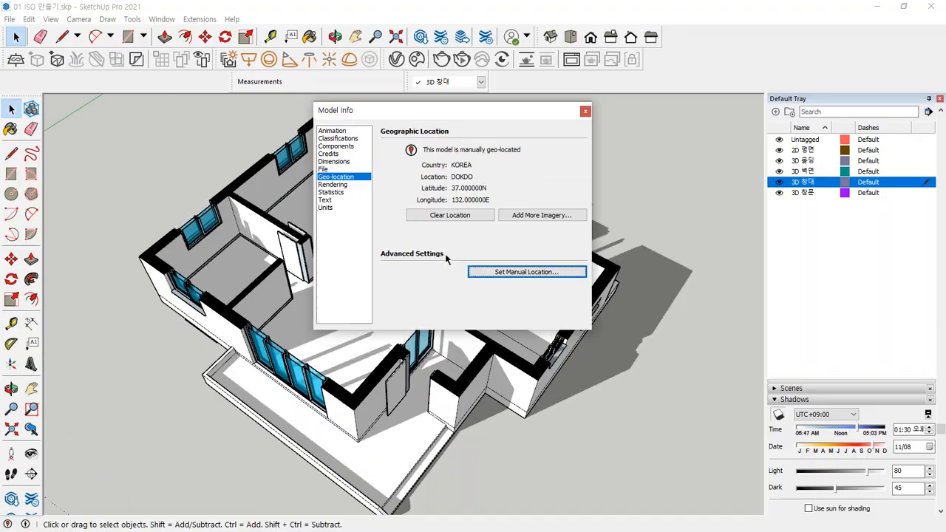
click(583, 113)
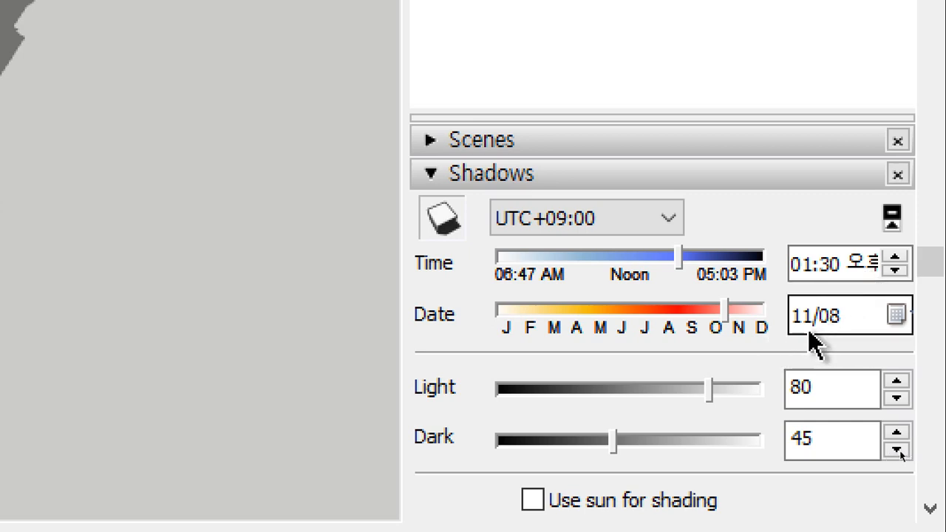
Change the shadow date from the autumn setting to a summer date, 08/01.
click(648, 311)
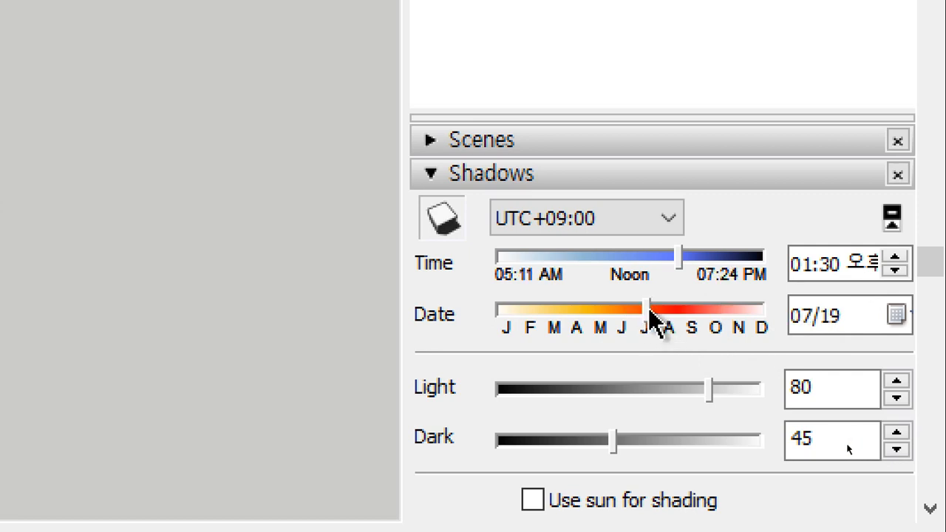
click(650, 312)
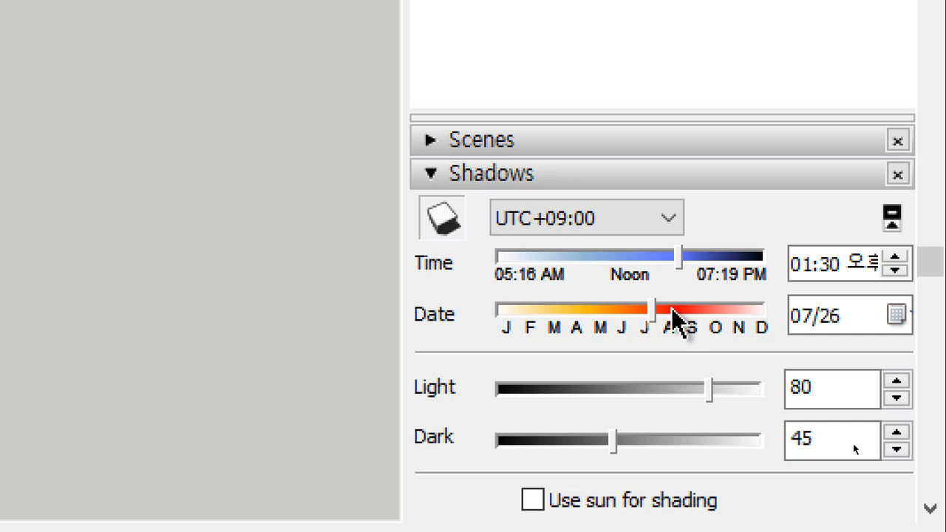
click(665, 312)
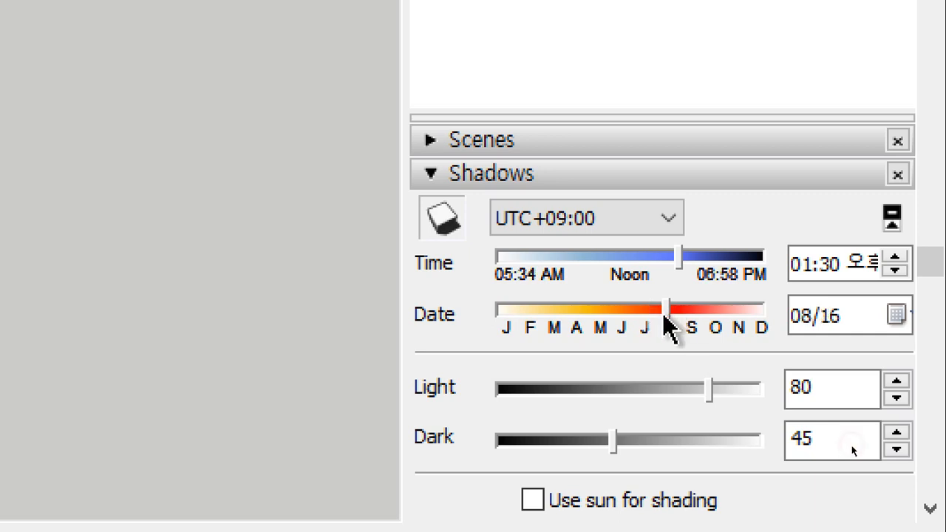
click(815, 316)
text(1)
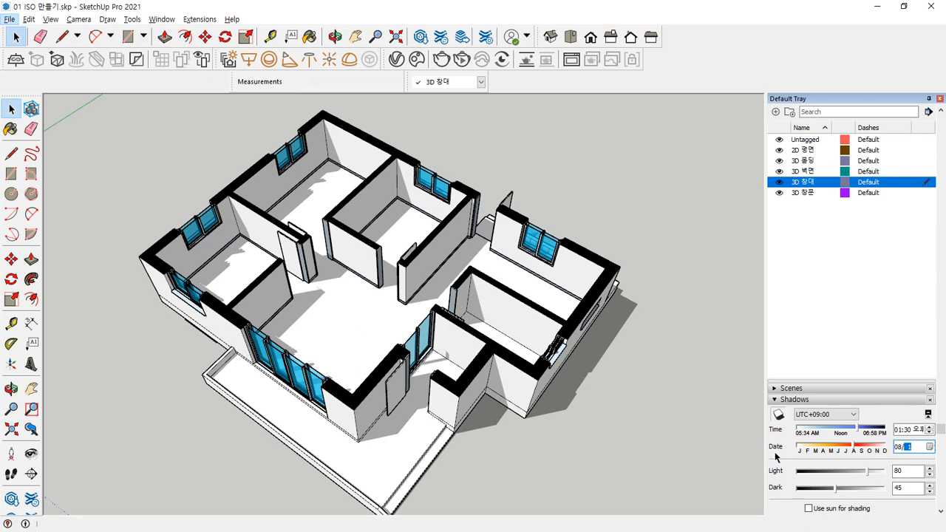
key(Escape)
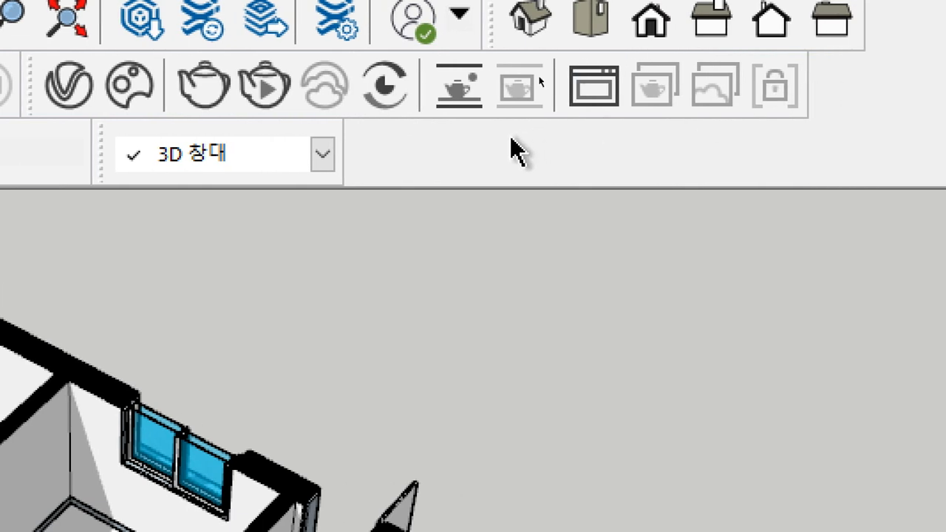
right_click(451, 139)
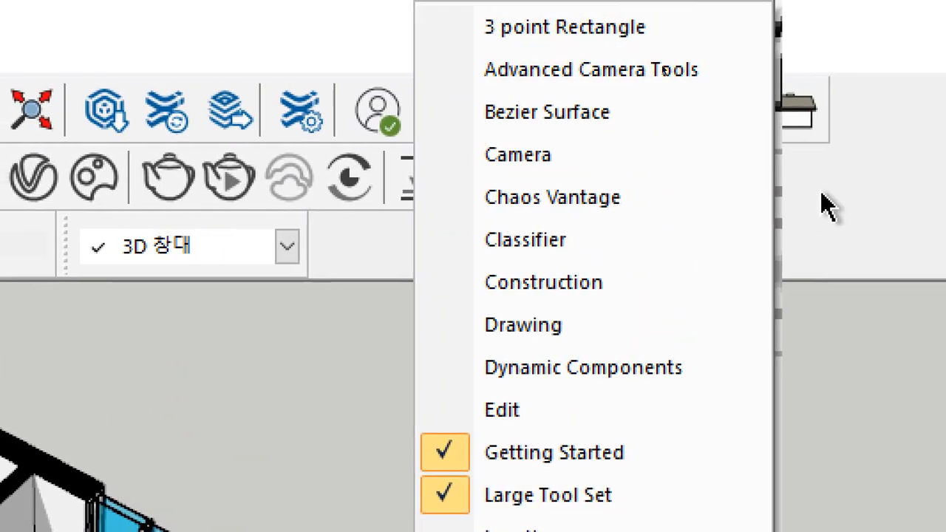
click(868, 25)
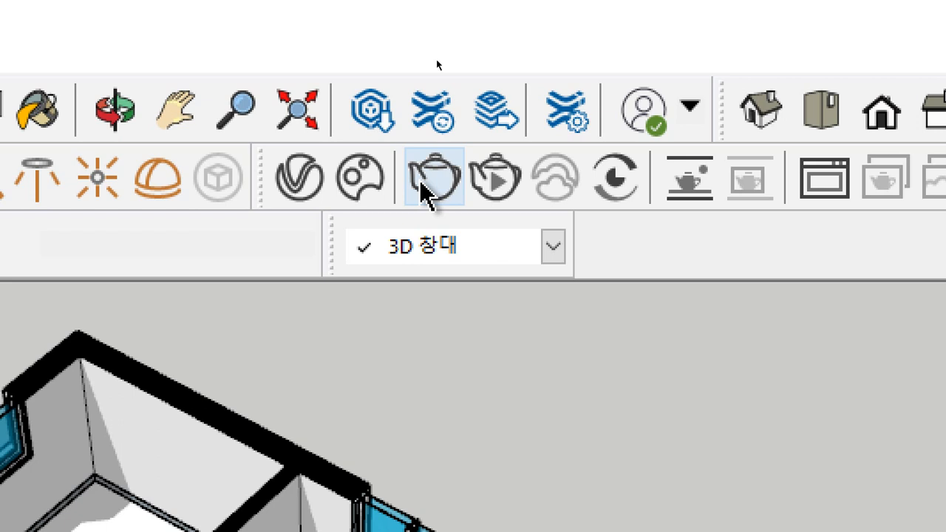
Render the current view of the house with V-Ray and open the V-Ray Asset Editor.
click(429, 181)
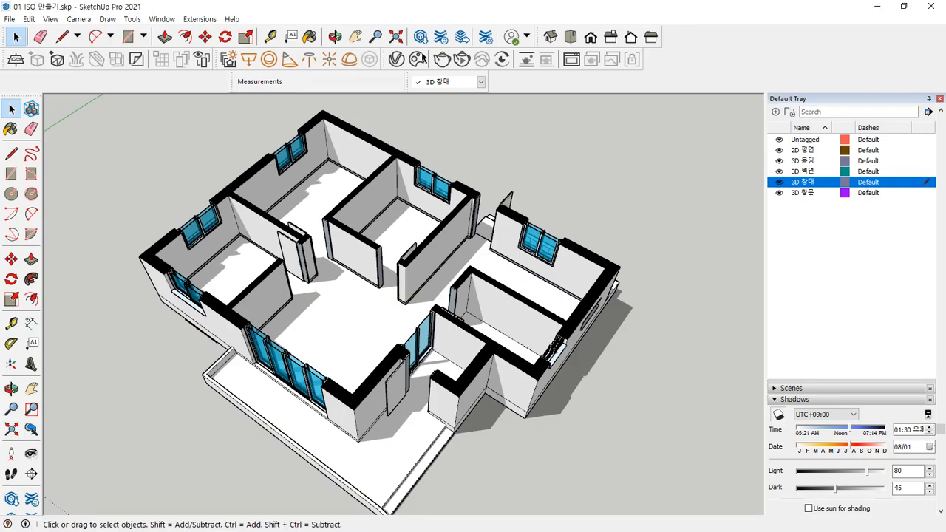
click(443, 62)
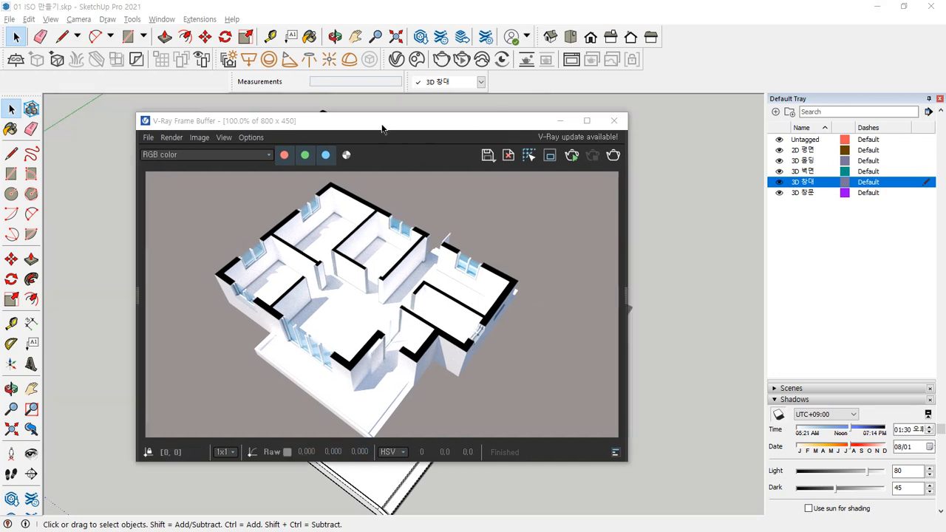
drag(382, 125, 393, 110)
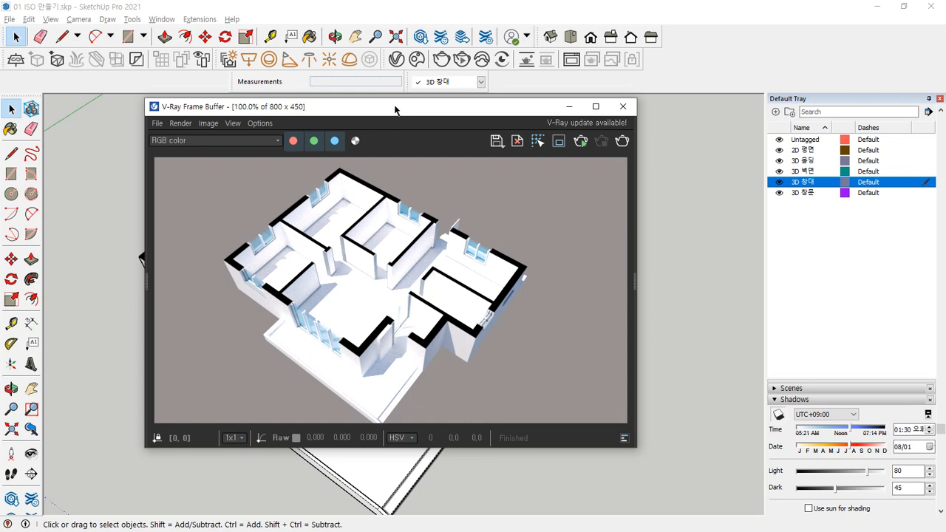
click(396, 62)
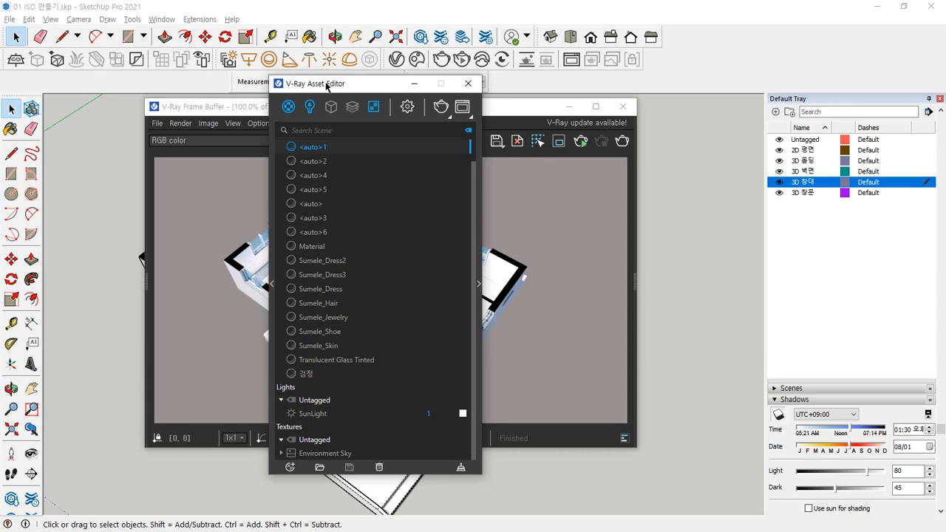
Switch to Notepad and replace the entire note text with "루비".
key(alt+Tab)
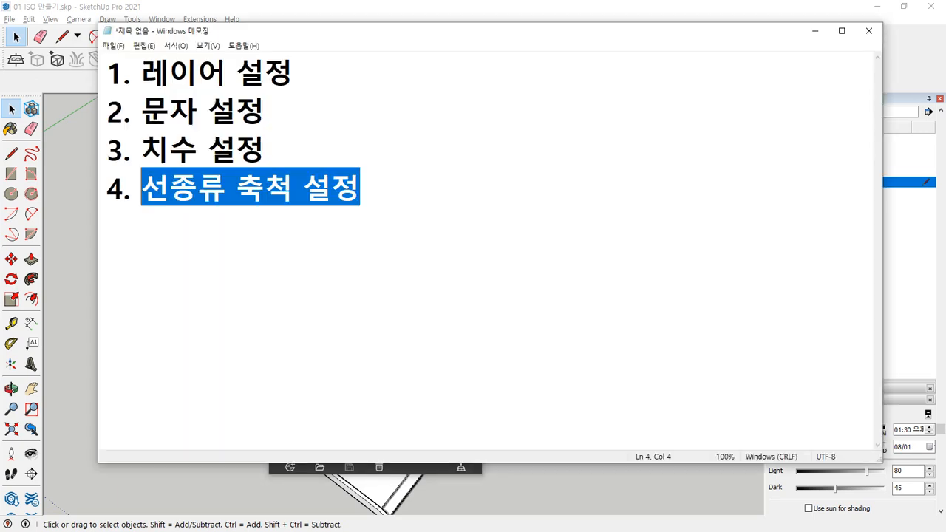
click(457, 224)
key(ctrl+a)
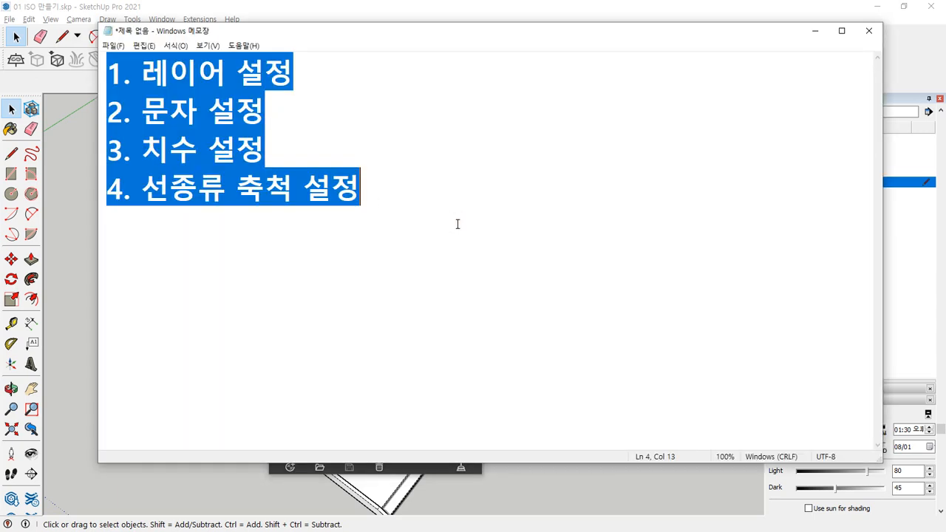
text(루비)
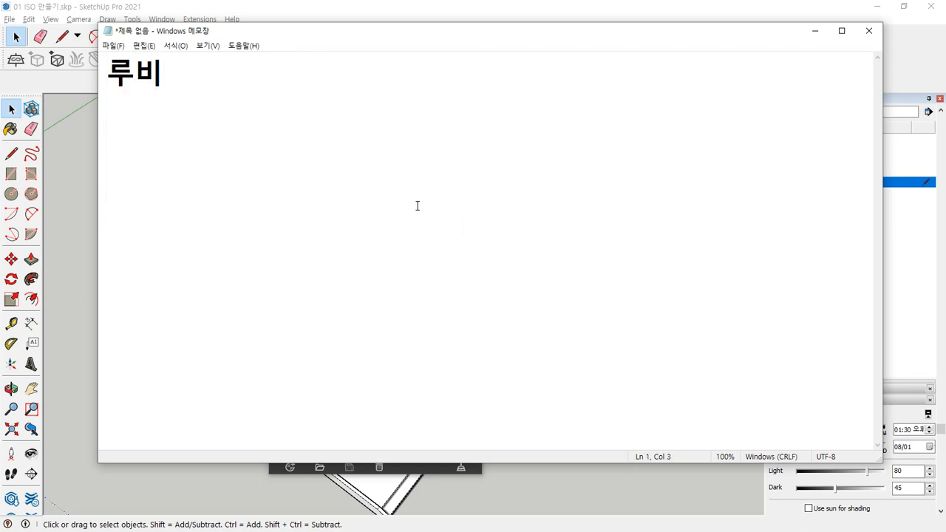
Add "플러그인 -" to the note on its own line above "루비".
key(Home)
key(Return)
key(Up)
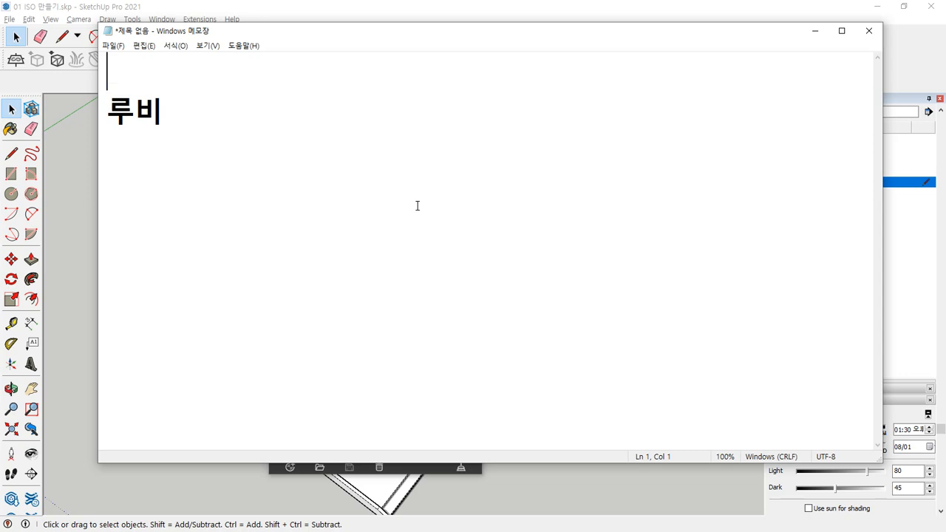
text(플러그인 -)
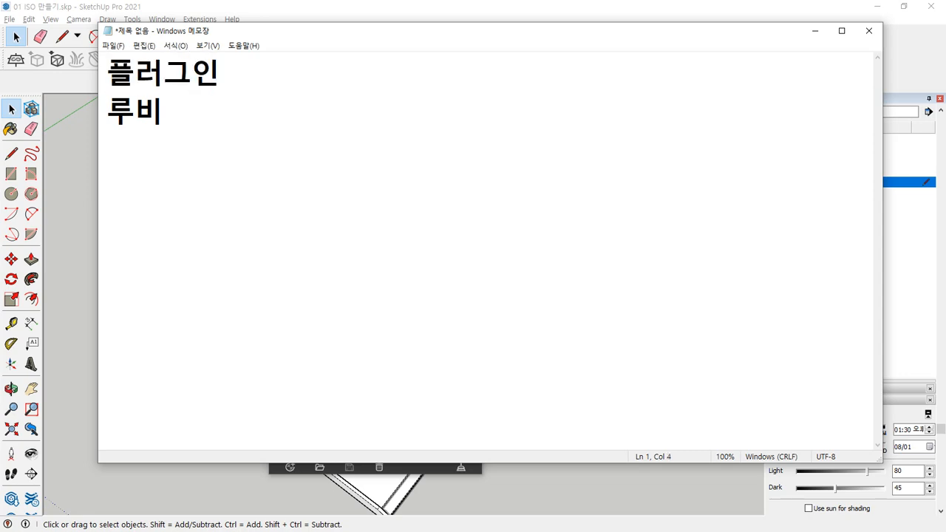
key(Delete)
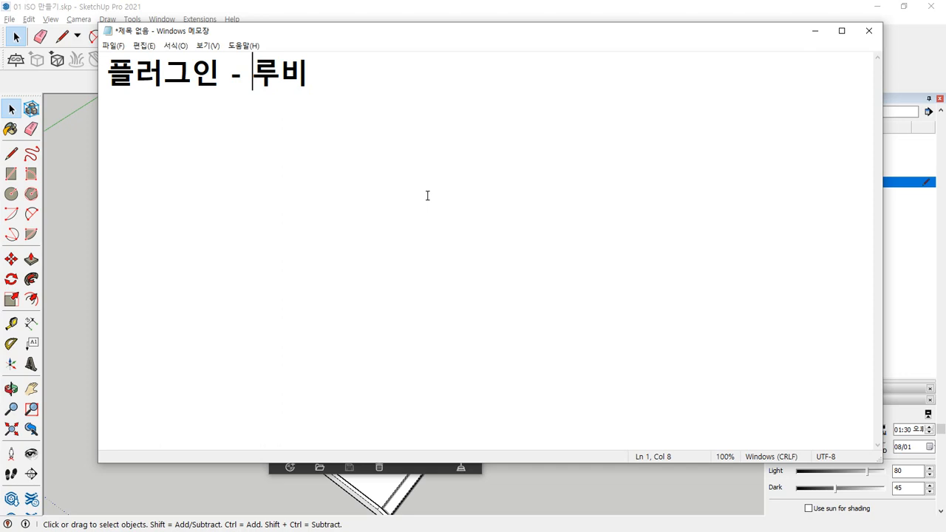
key(Return)
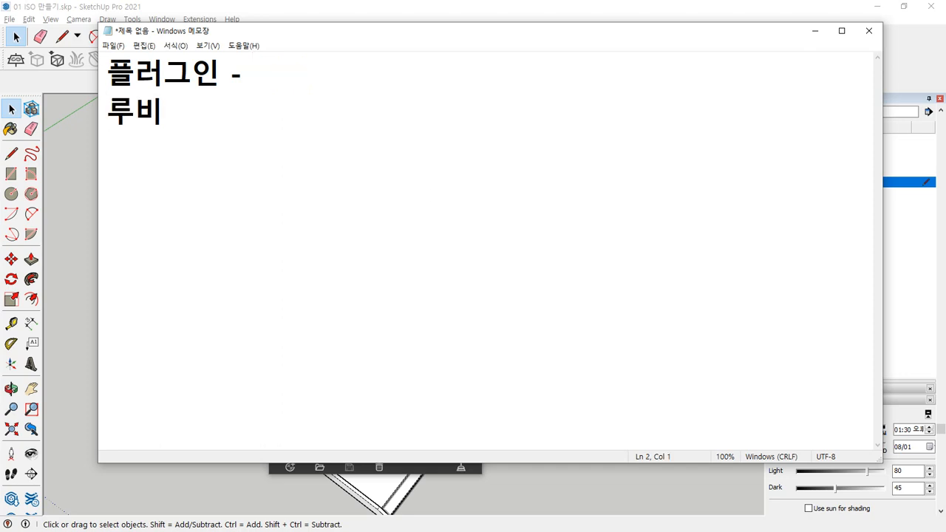
Insert a new first line reading "스케치업, AUTOCAD, 한글 -" above the "플러그인 -" line.
key(Up)
key(Return)
key(Up)
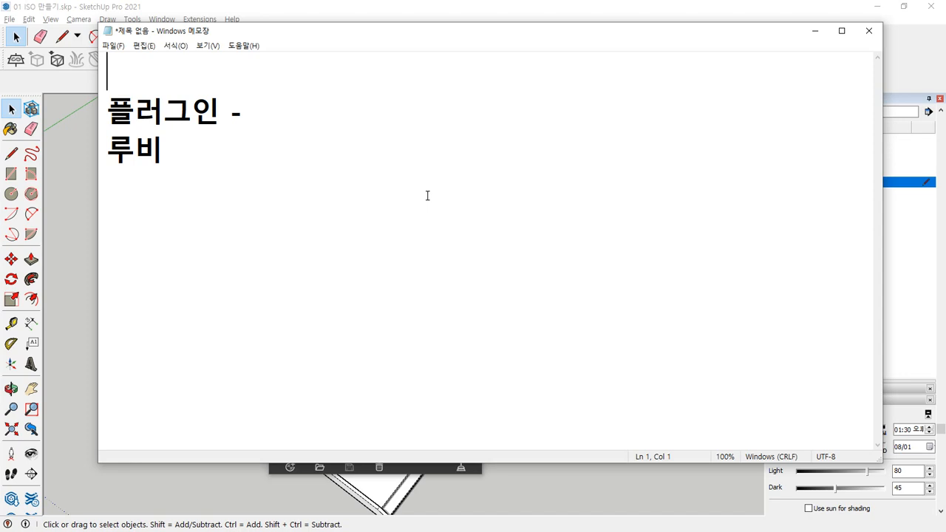
text(스케치업, aU)
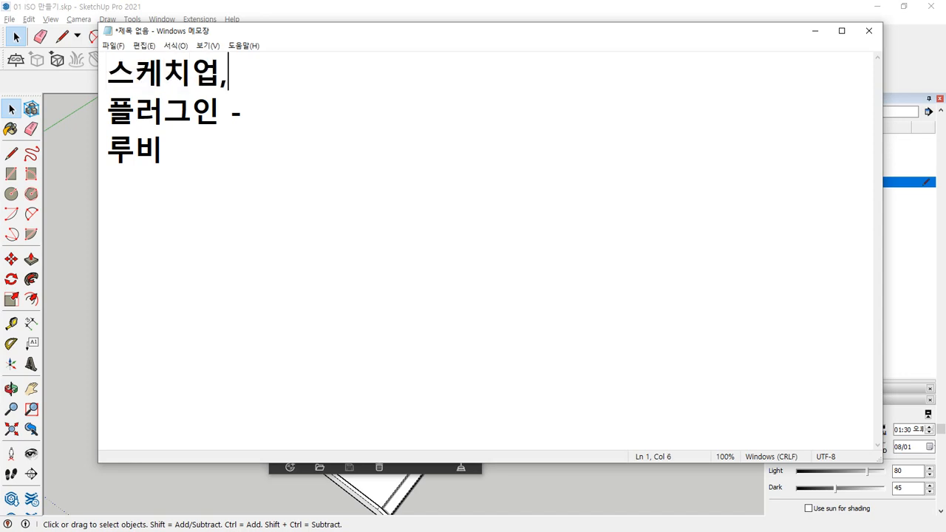
key(BackSpace)
key(BackSpace)
text(AU)
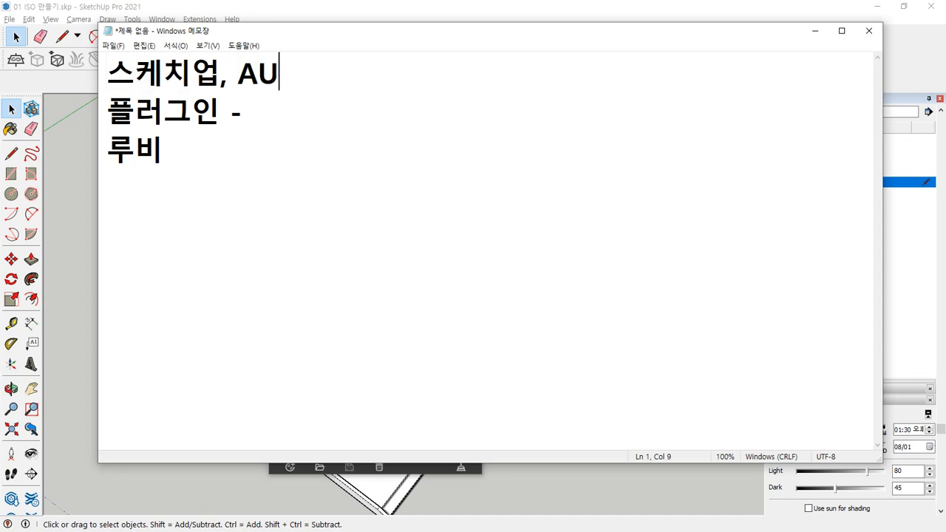
text(TOCAD, 한글 -)
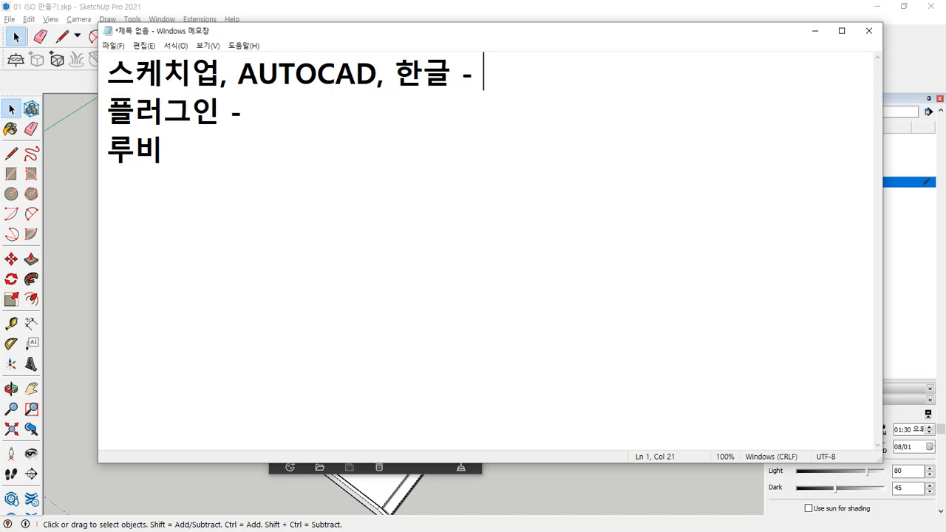
Complete the note's first line with the languages "비주얼C, C++, C" after the dash.
text(빚)
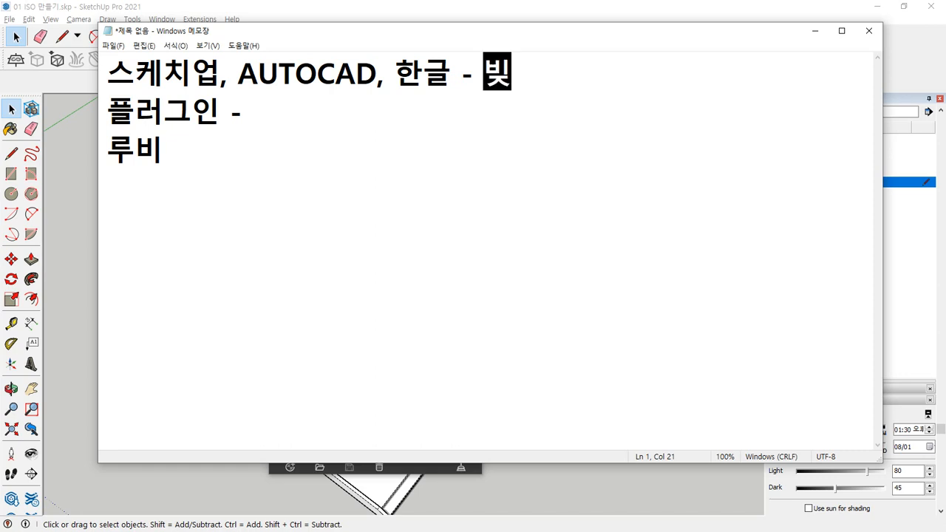
text(주얼c)
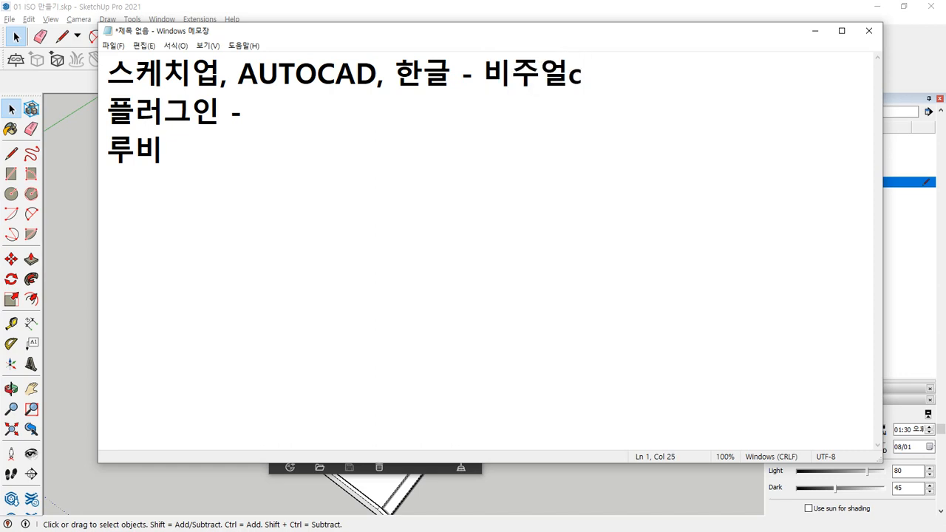
key(BackSpace)
text(C, c)
key(BackSpace)
text(C++)
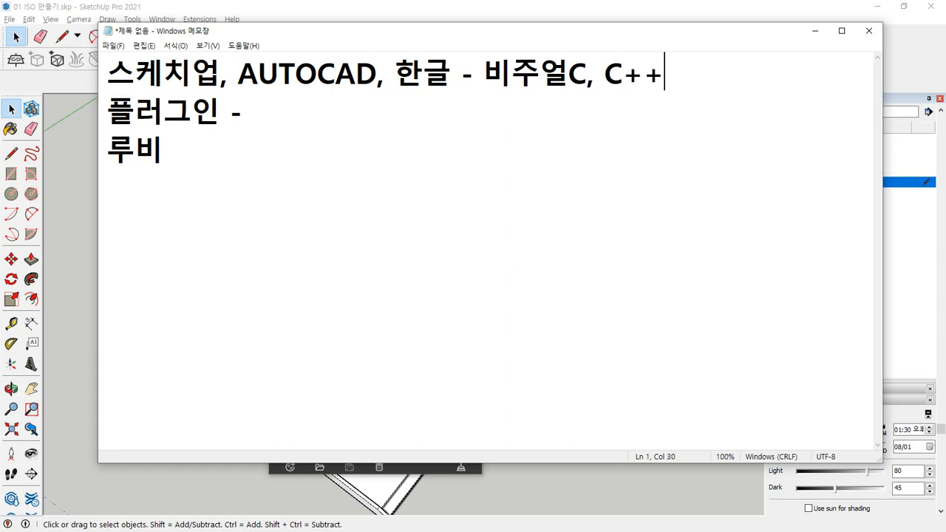
text(, C)
Insert a second line in the note reading "자바 - 사물인터넷(?)".
key(Return)
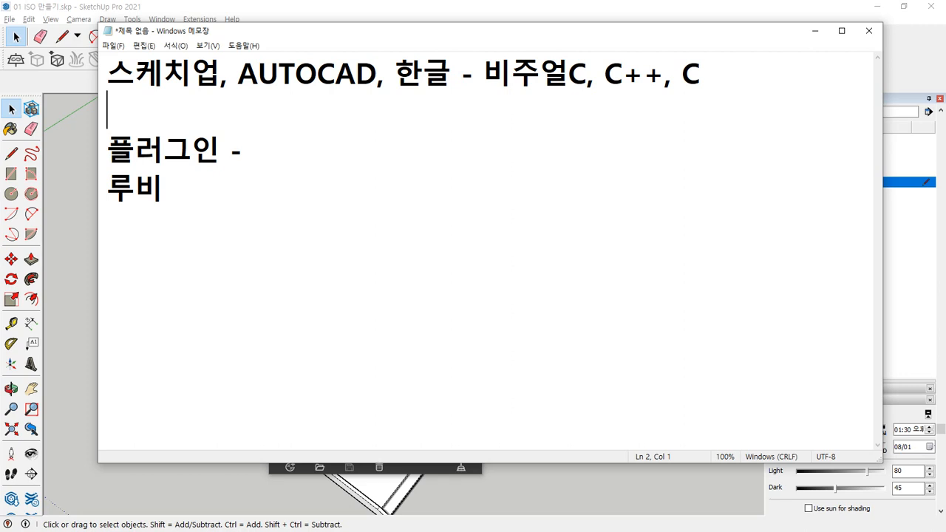
text(자바)
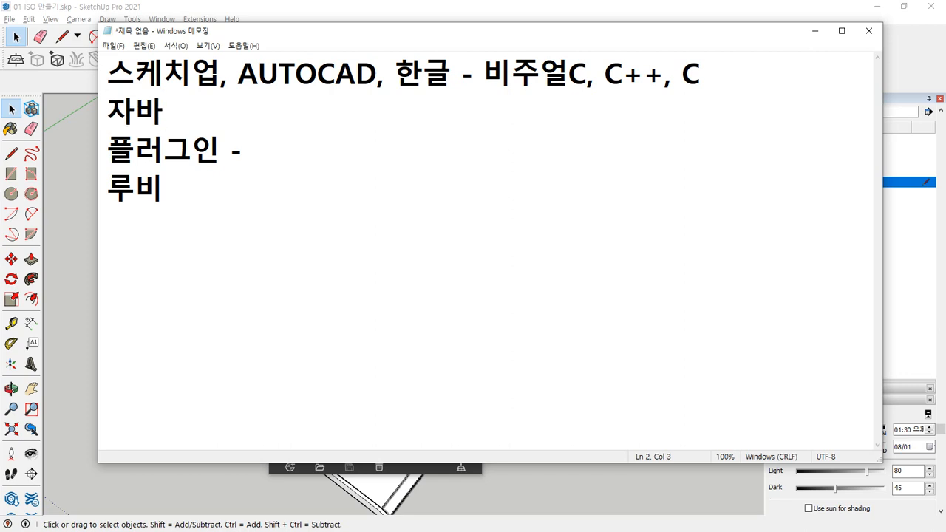
text( - 사물)
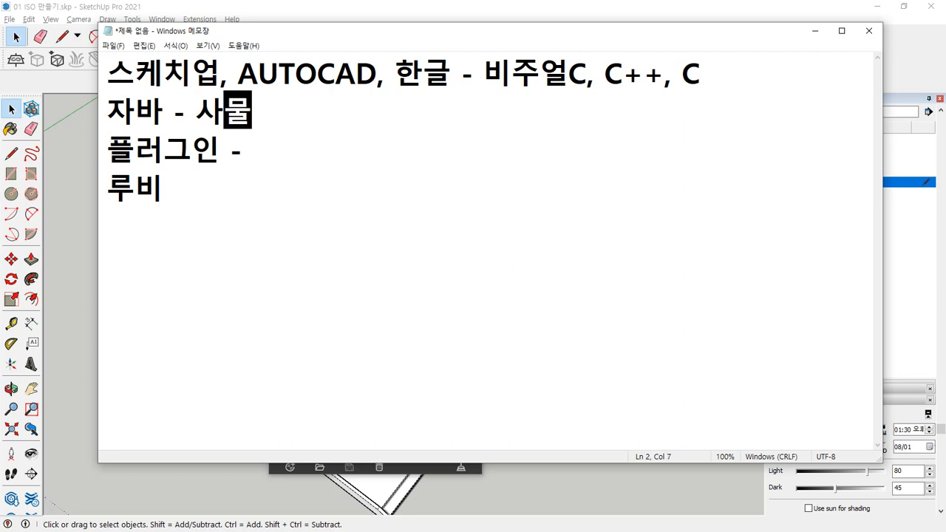
text(인테넷)
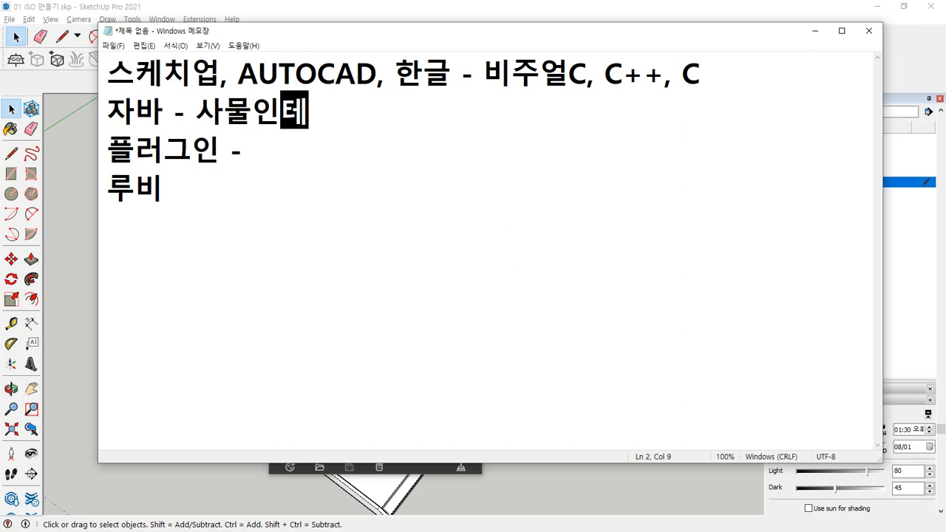
key(BackSpace)
key(BackSpace)
key(BackSpace)
key(BackSpace)
text(터넷)
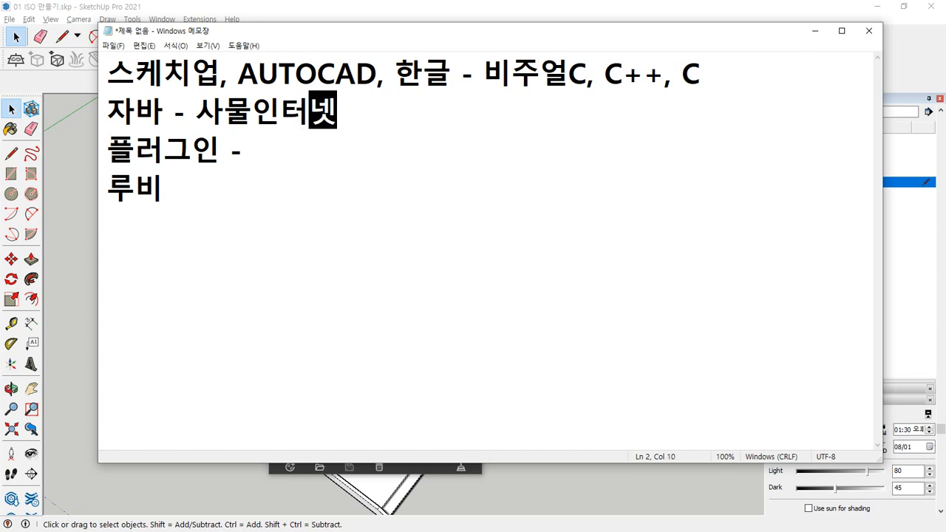
text((?))
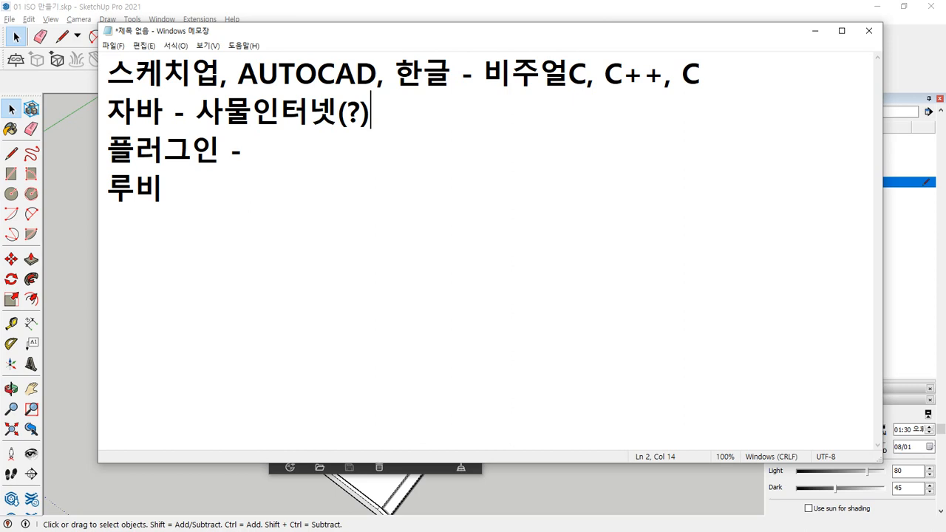
Replace "인터넷(?)" in the second line so it reads "자바 - 사물을 제어하는 프로그램을 만드는 프로그램".
key(shift+Left)
key(shift+Left)
key(shift+Left)
key(shift+Left)
key(shift+Left)
key(shift+Left)
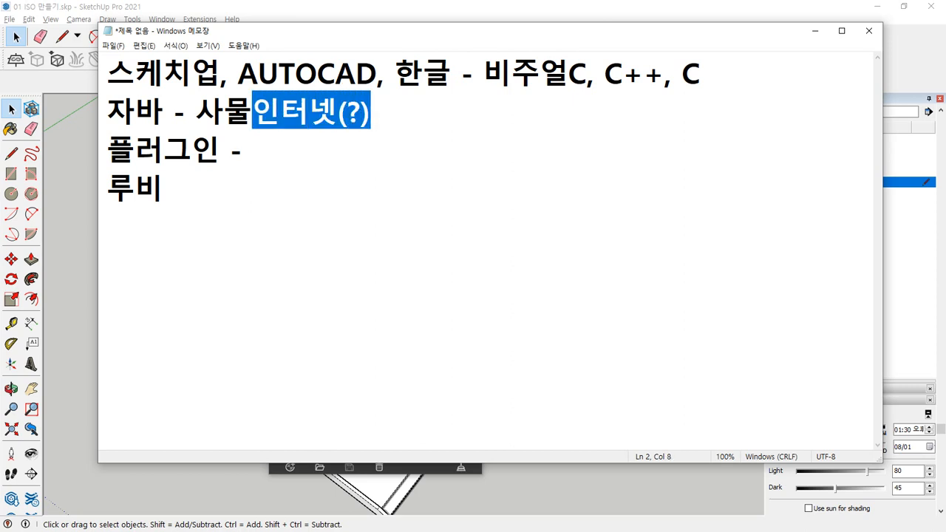
text(을 제어)
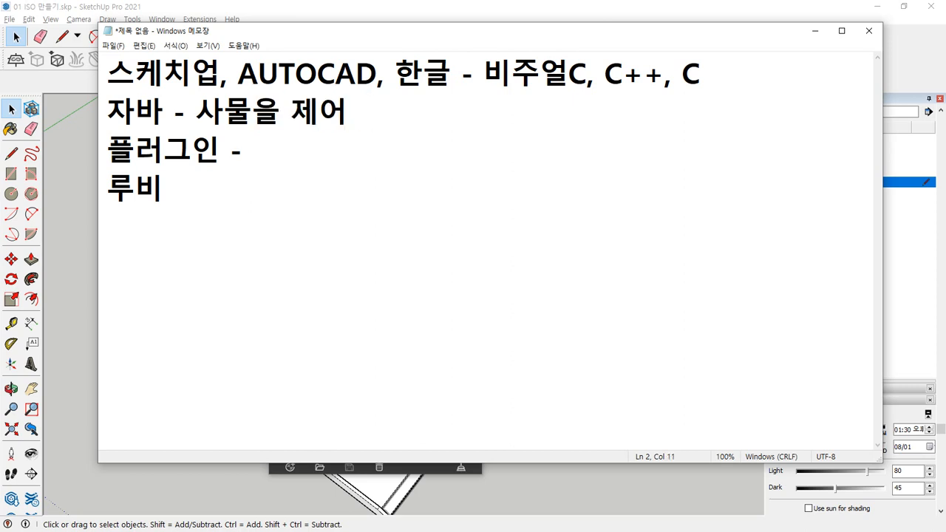
text(하ㄴ는 )
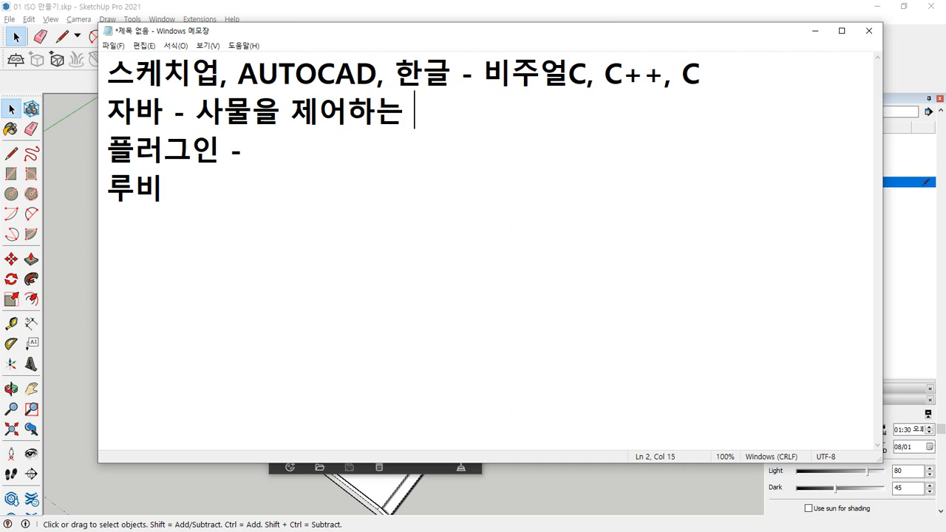
text(프로그램을 만드는)
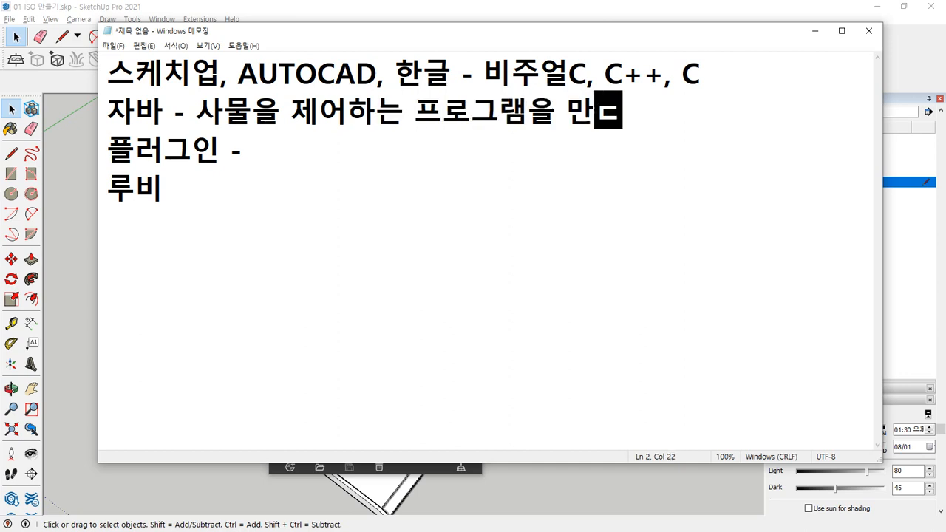
text( 프)
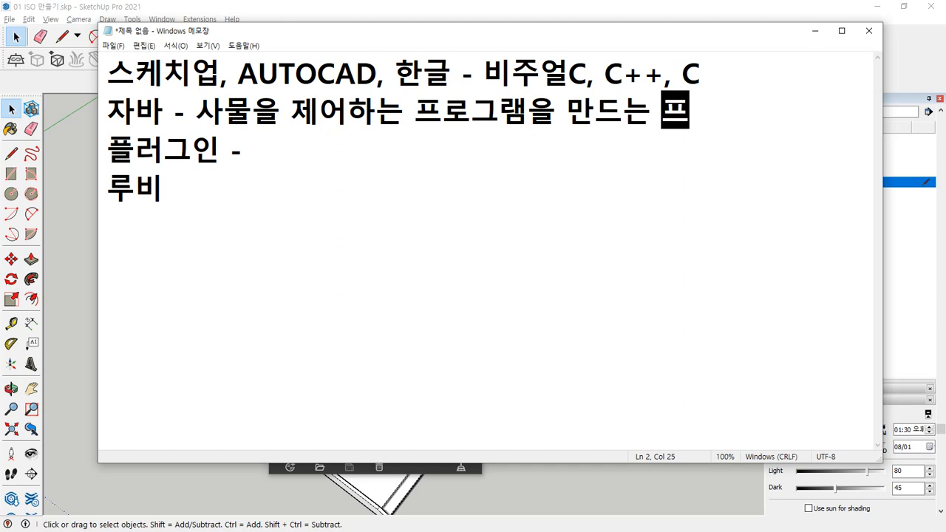
text(록그램)
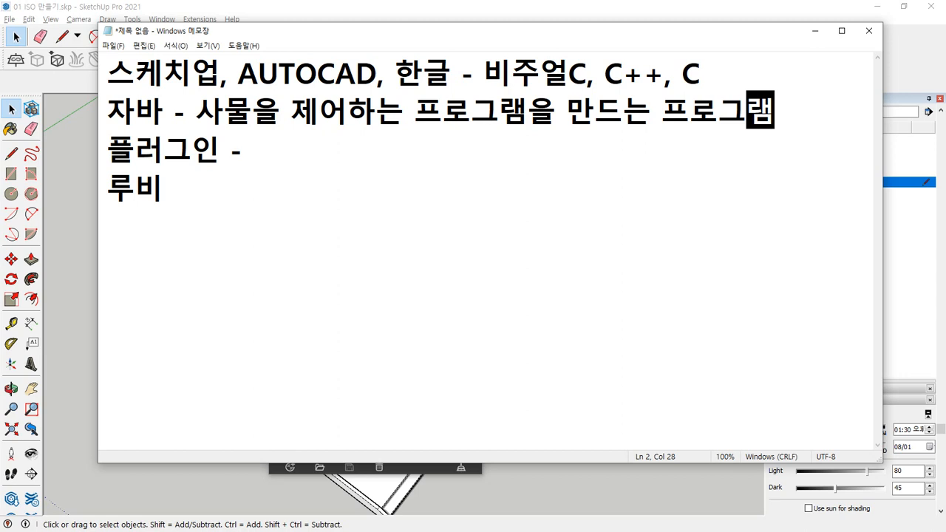
Add "오브젝트C" on its own line below the "자바" line.
key(Return)
text(옵)
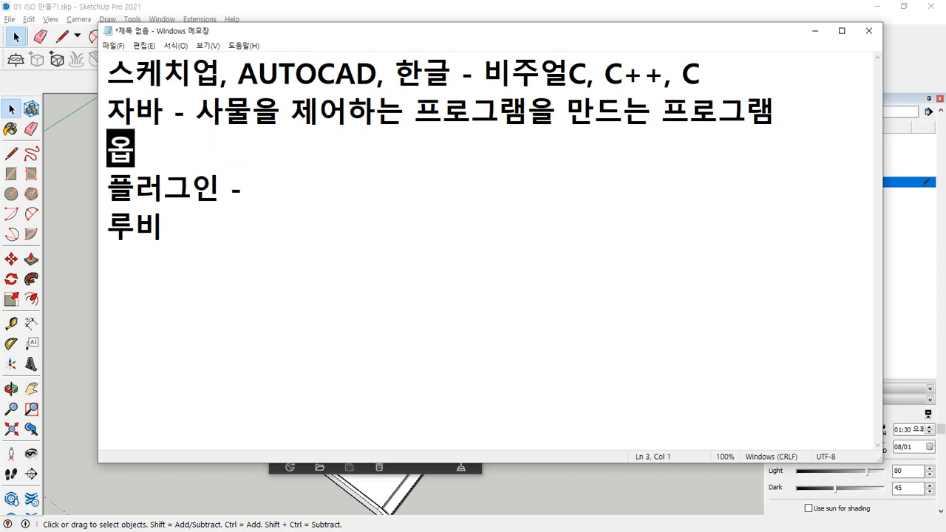
text(브젝트)
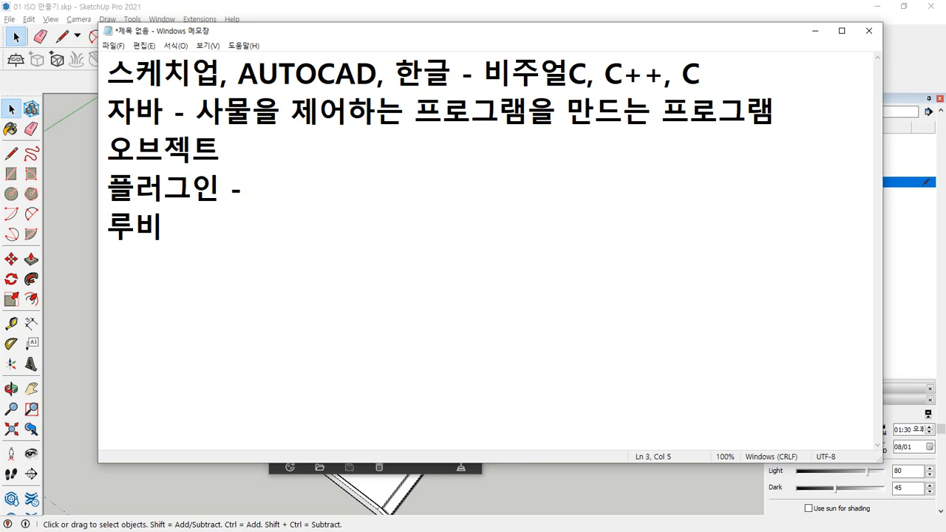
text(C)
Reword the "플러그인 -" line as "스케치업의 플러그인을 개발하는 언어".
click(426, 194)
key(Return)
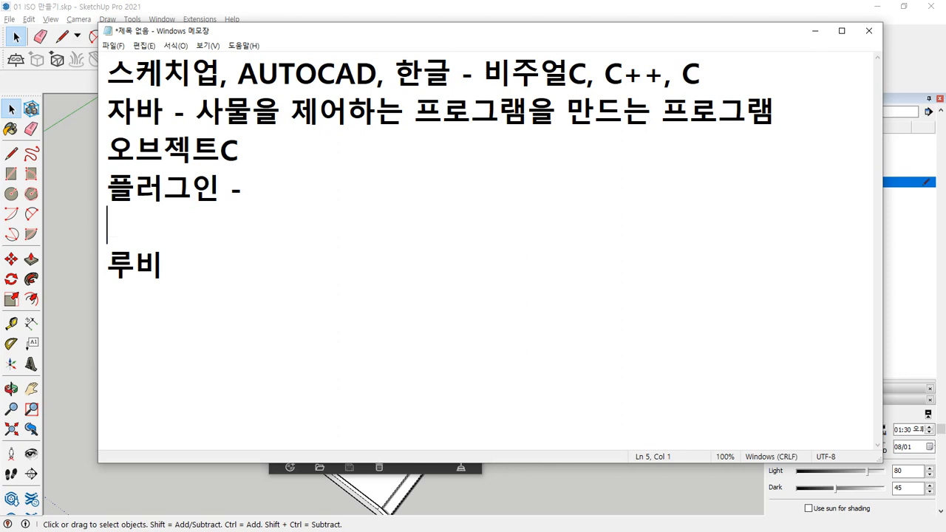
click(426, 194)
key(Home)
text(스)
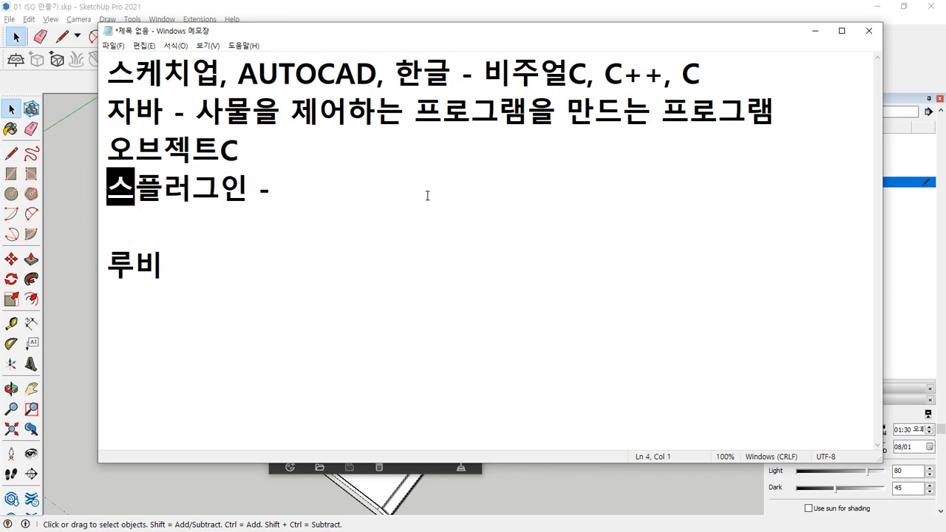
text(케치업의)
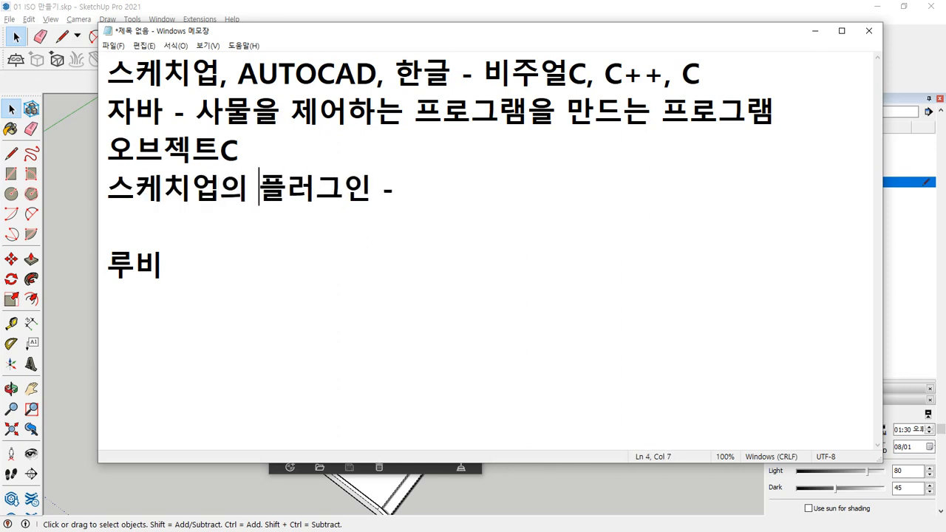
key(End)
key(BackSpace)
key(BackSpace)
text(을 개)
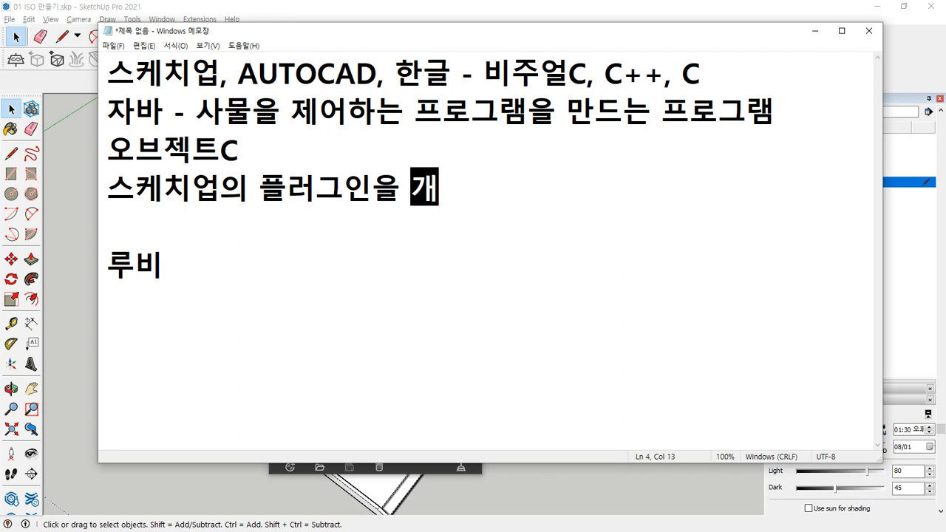
text(발하는 )
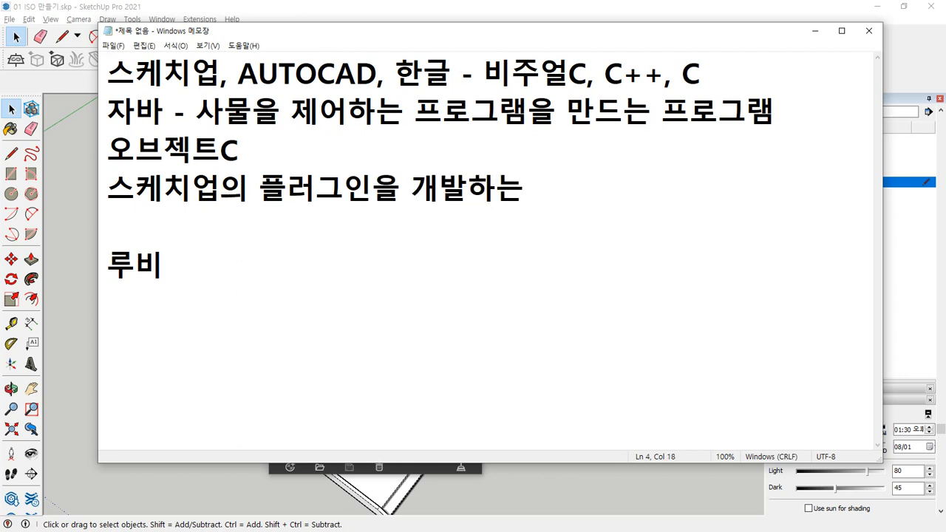
text(언어)
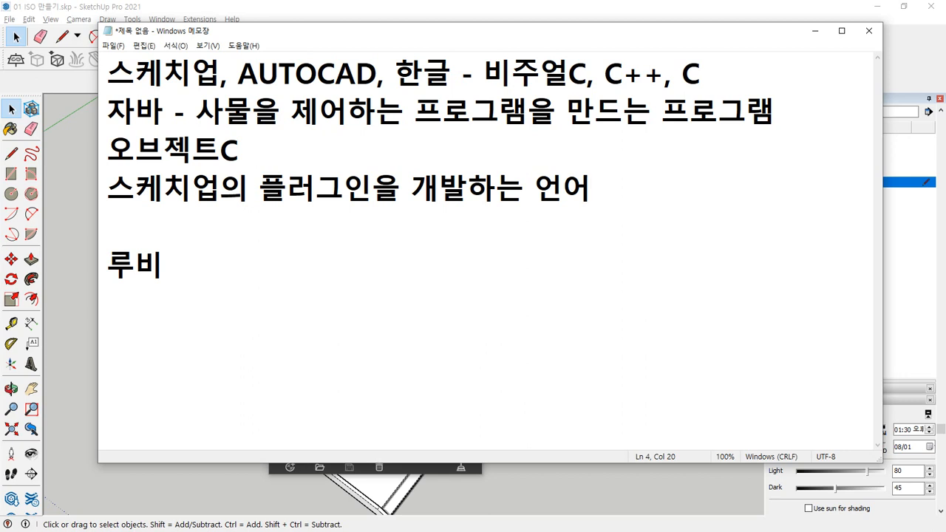
Finish the plugin line with "- 루비", bringing the word up from its separate line.
key(Delete)
key(Delete)
text(- 루비)
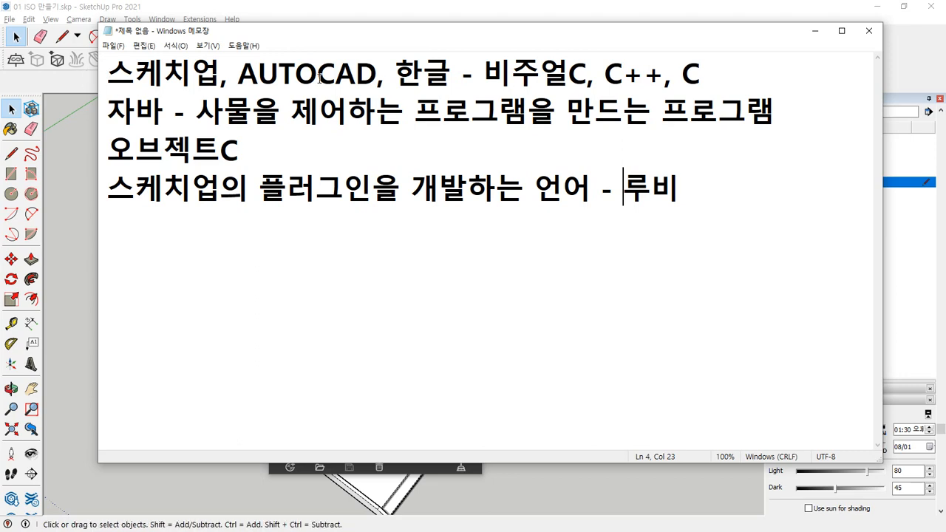
Switch back to SketchUp and expand the V-Ray Asset Editor's material library and asset properties beside the asset list.
key(alt+Tab)
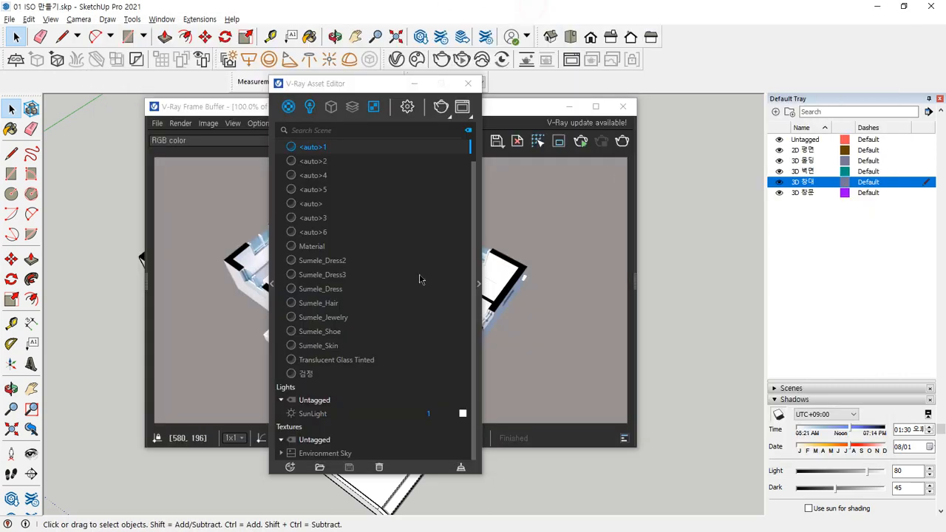
drag(332, 86, 329, 102)
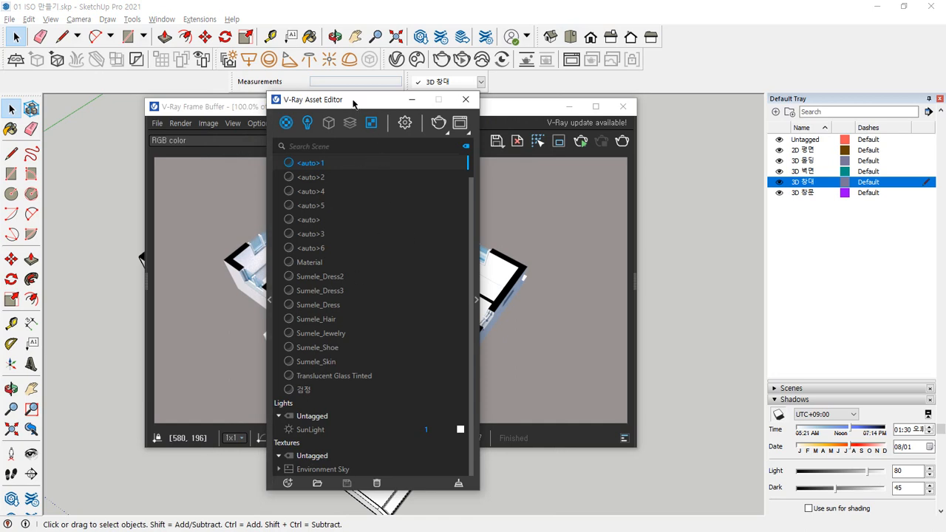
drag(353, 104, 356, 93)
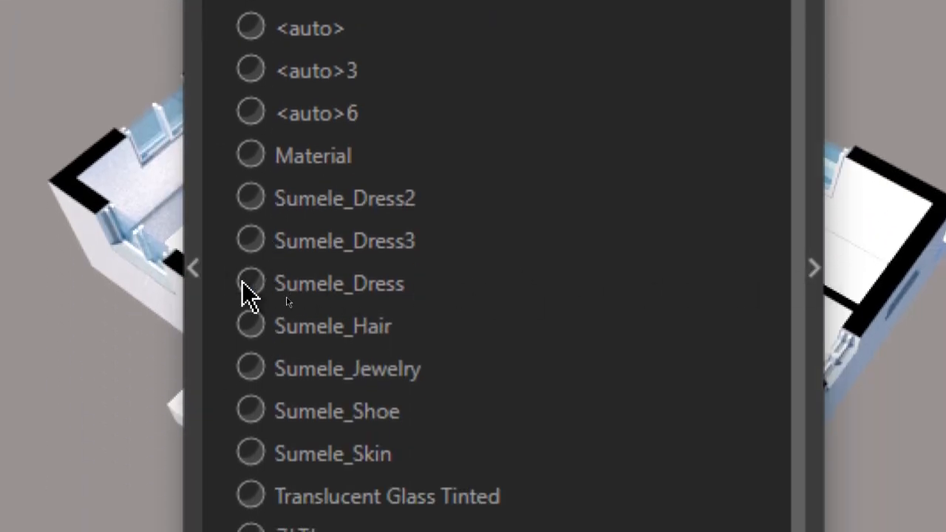
click(192, 271)
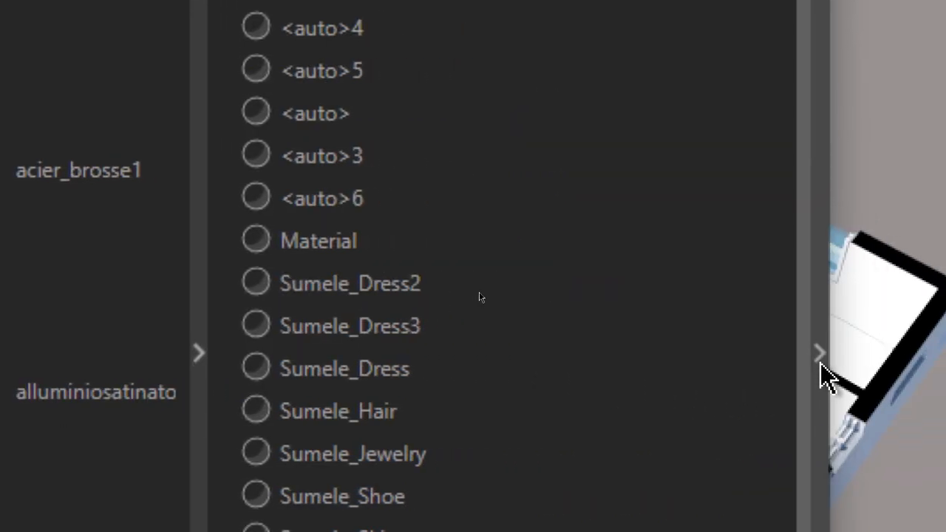
click(818, 361)
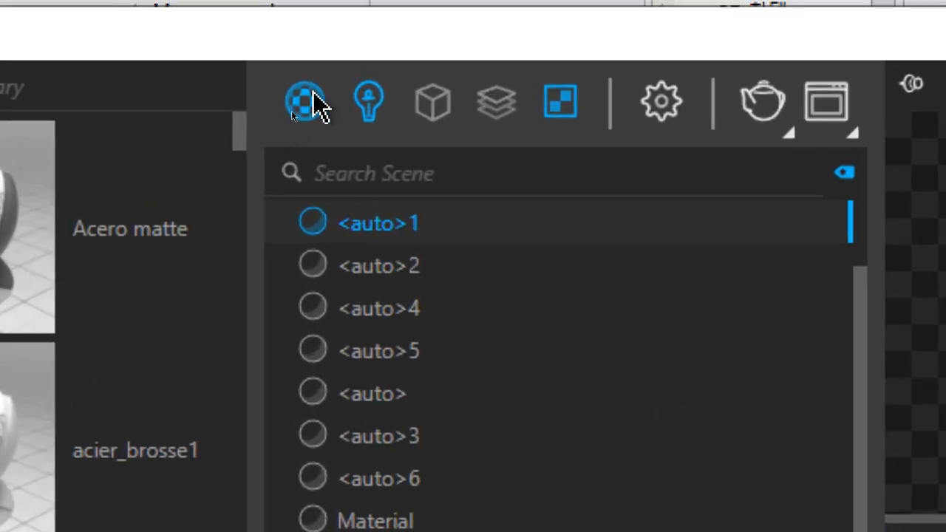
Examine the Asset Editor's materials, lights, geometry types, render elements and textures one category at a time.
click(299, 112)
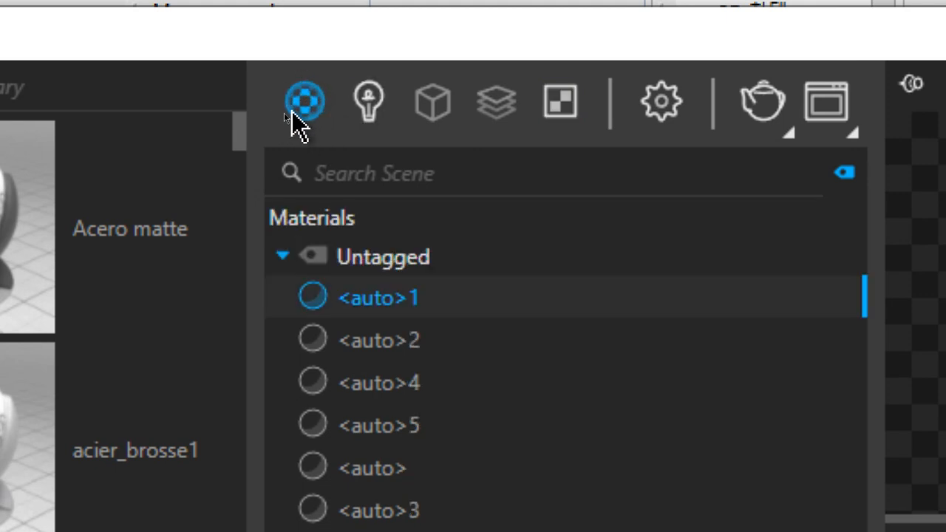
click(372, 122)
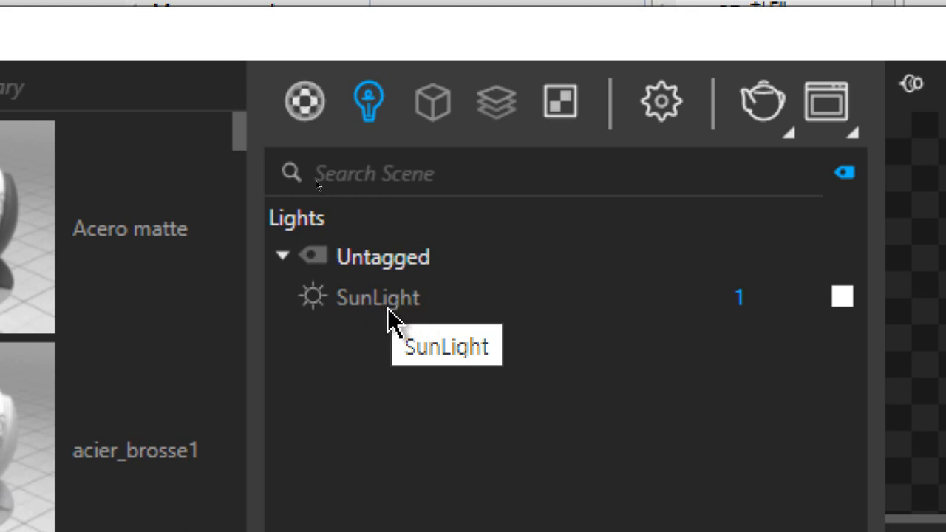
right_click(438, 131)
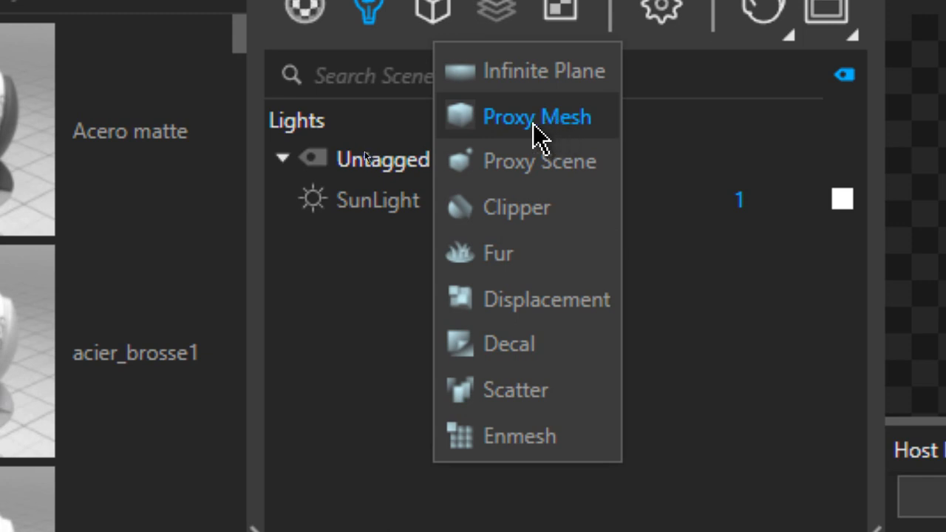
click(494, 6)
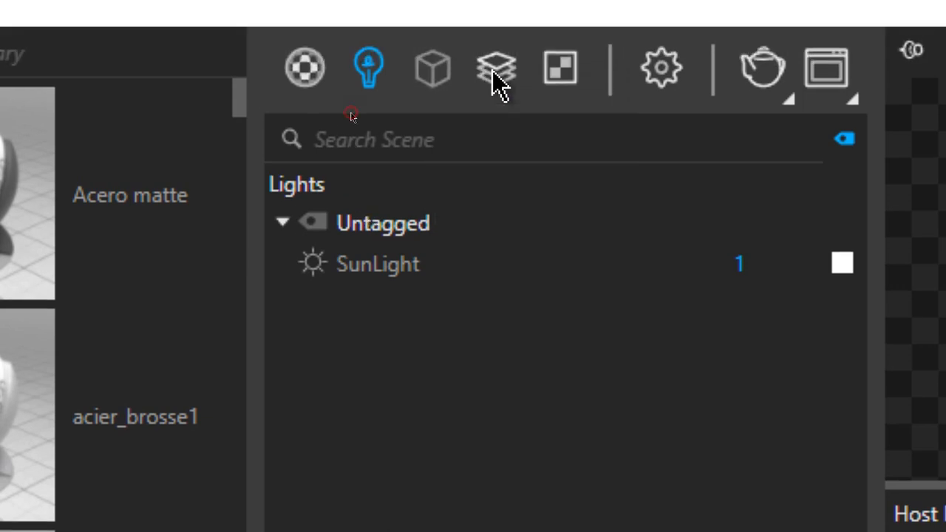
click(496, 74)
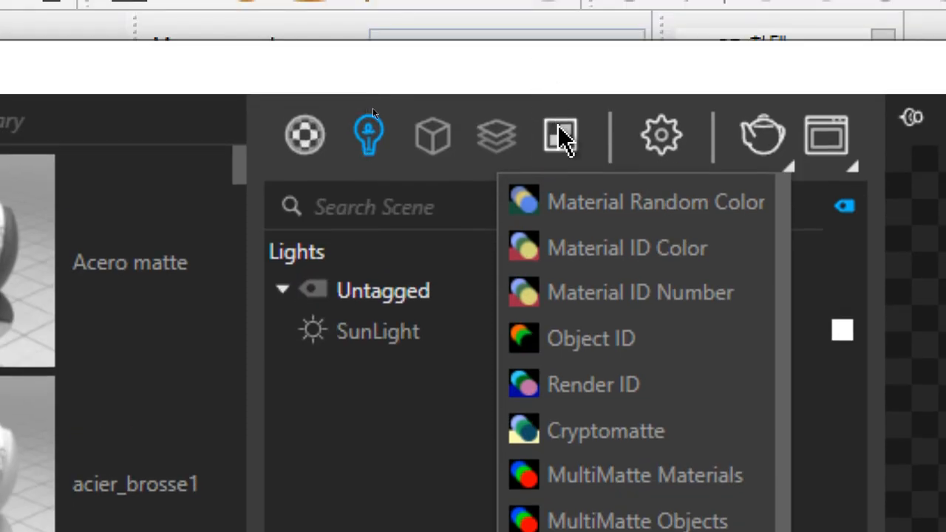
click(560, 135)
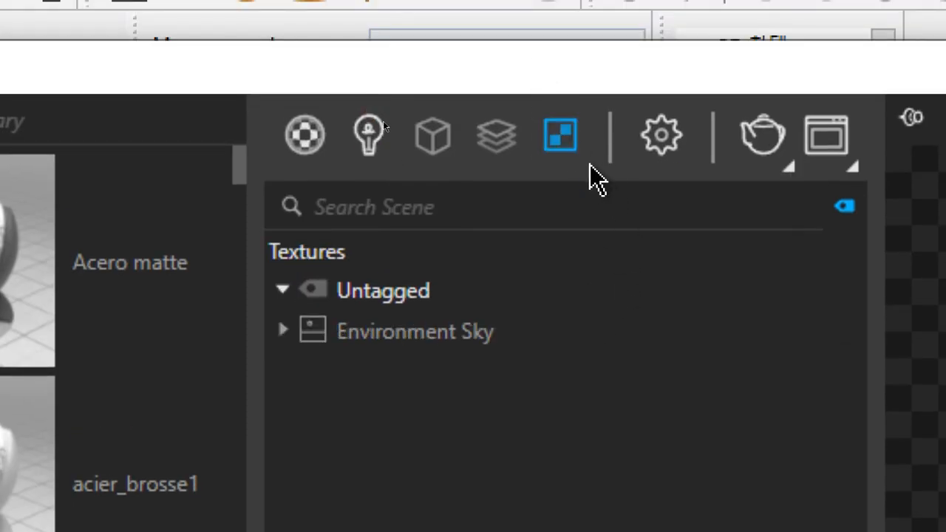
Set the V-Ray render engine to RTX in the render settings and open its device list.
click(667, 147)
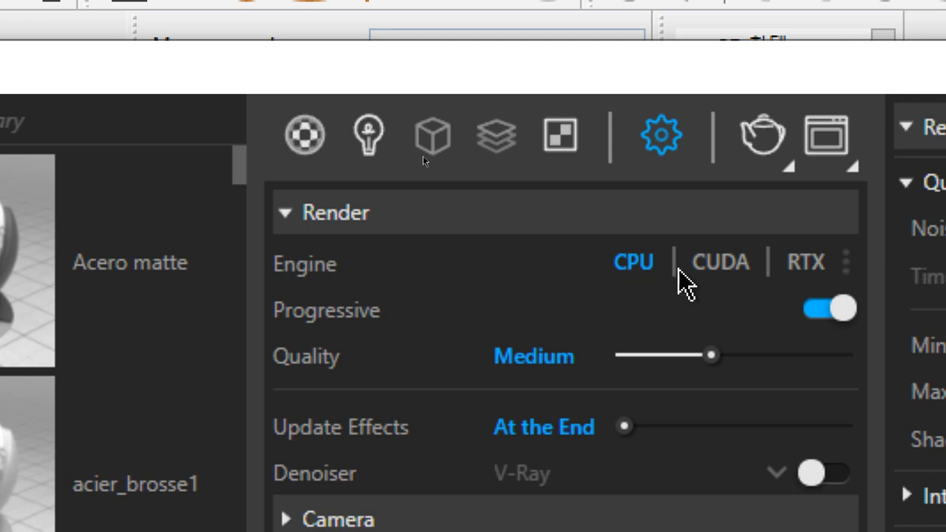
click(811, 264)
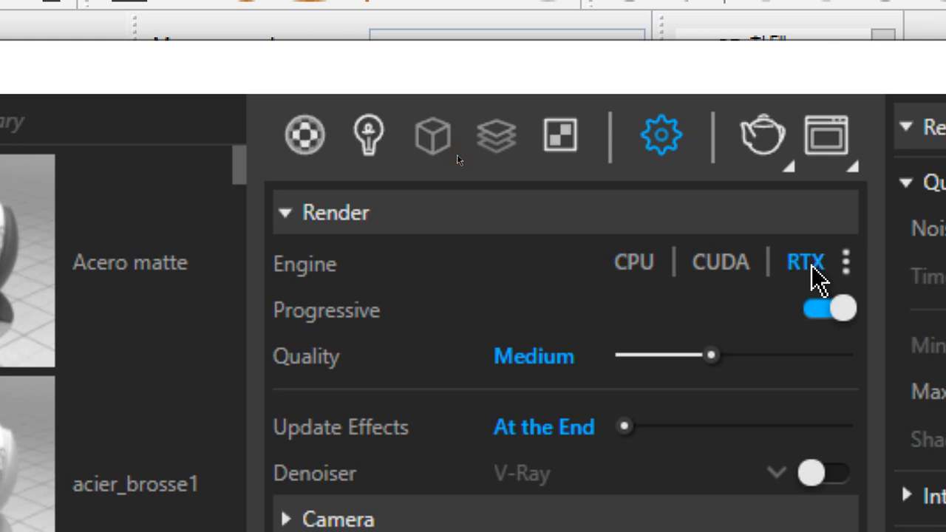
click(846, 268)
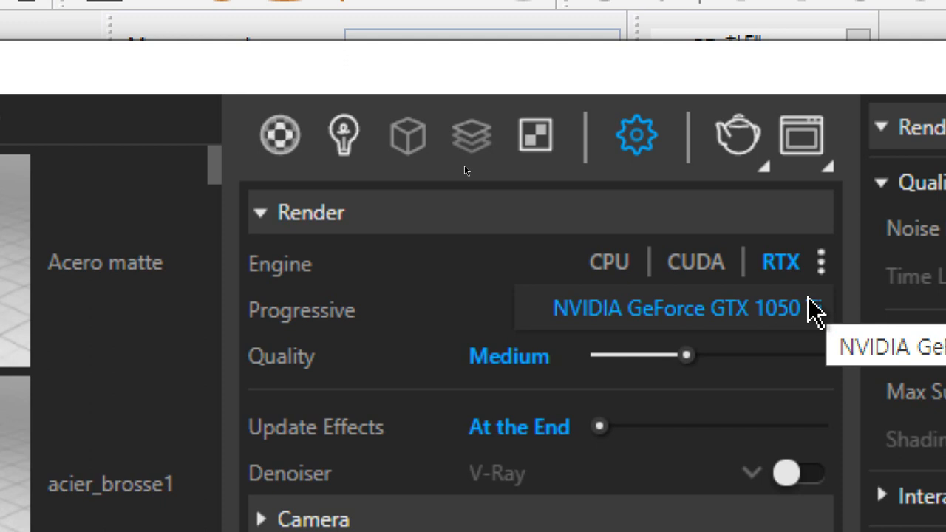
Enable the NVIDIA GeForce GTX 1050 Ti for RTX, and both the C++/CPU and GTX 1050 Ti devices for the CUDA engine.
click(778, 328)
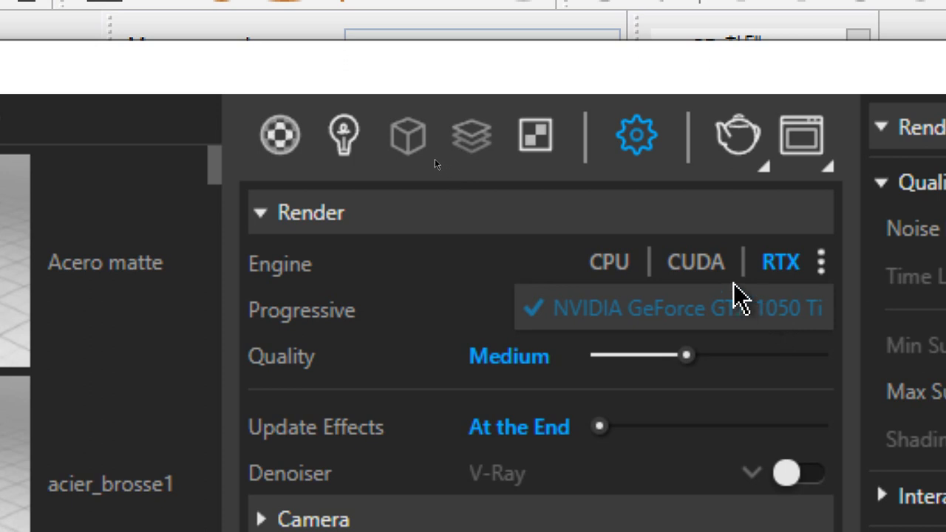
click(704, 280)
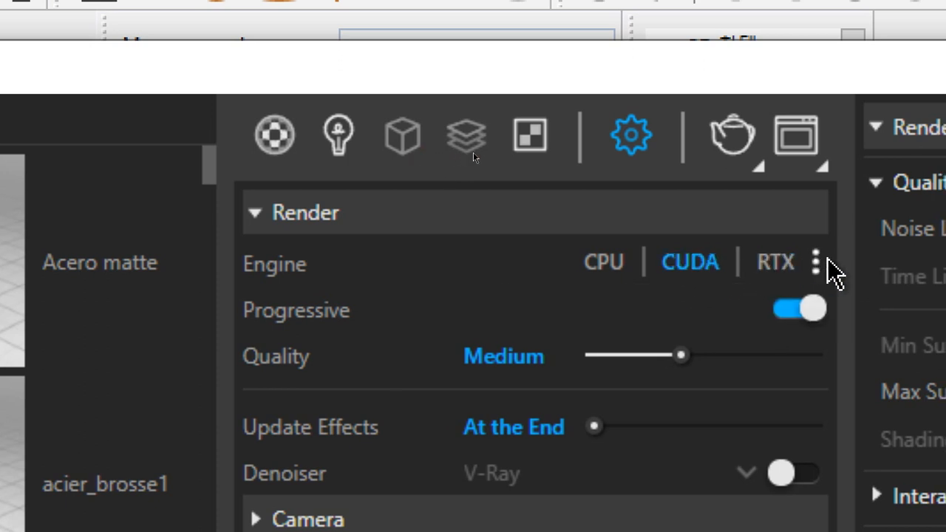
click(821, 265)
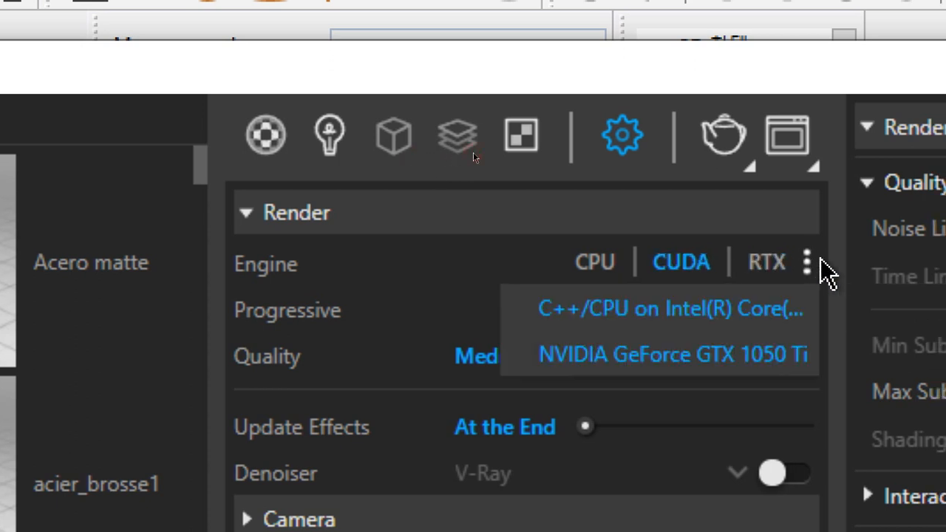
click(780, 310)
click(765, 357)
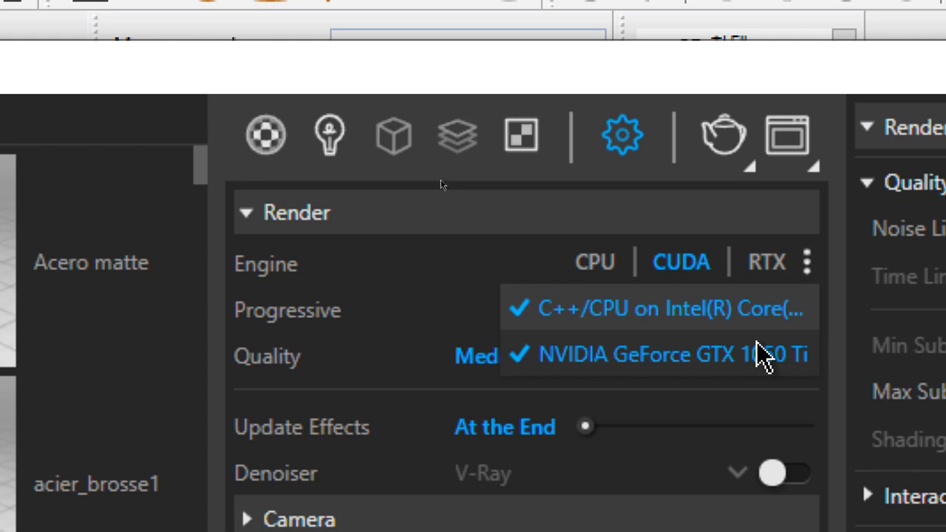
click(619, 290)
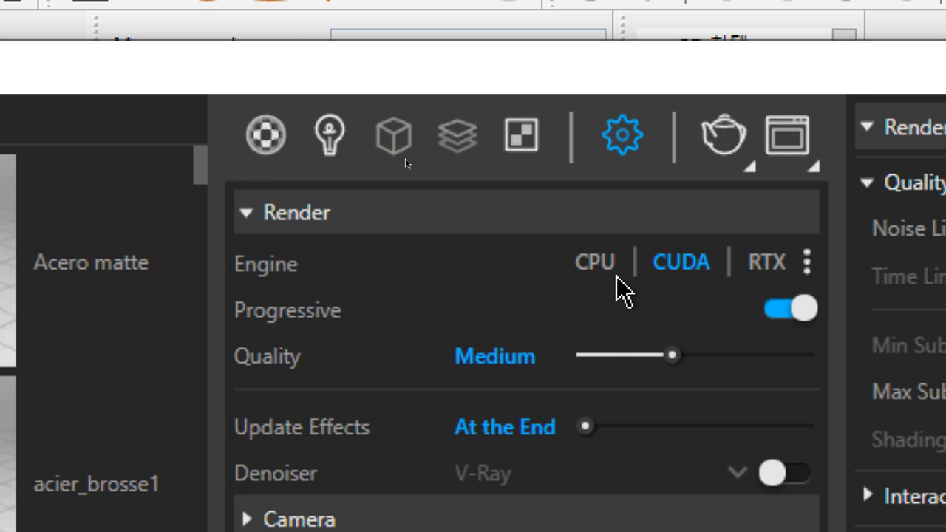
Render the house model with the CPU engine and progressive rendering turned off.
click(581, 271)
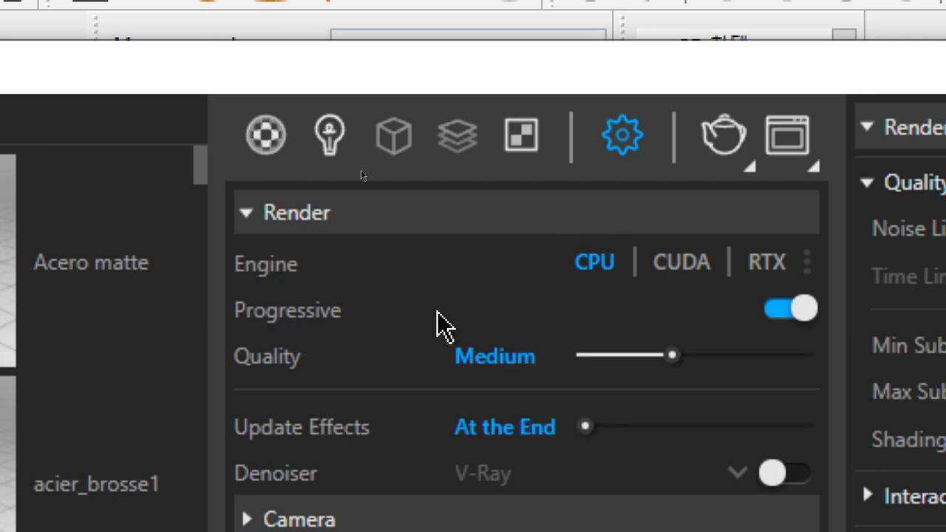
click(781, 311)
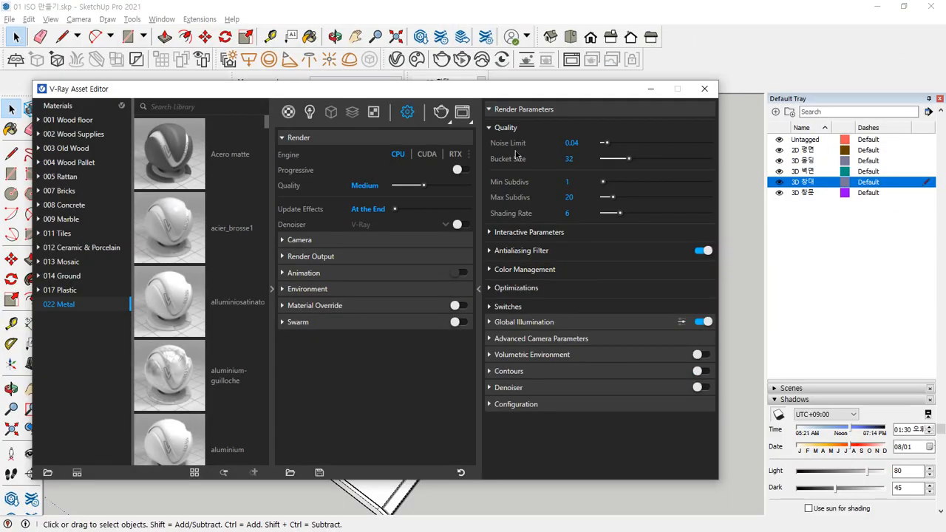
click(441, 112)
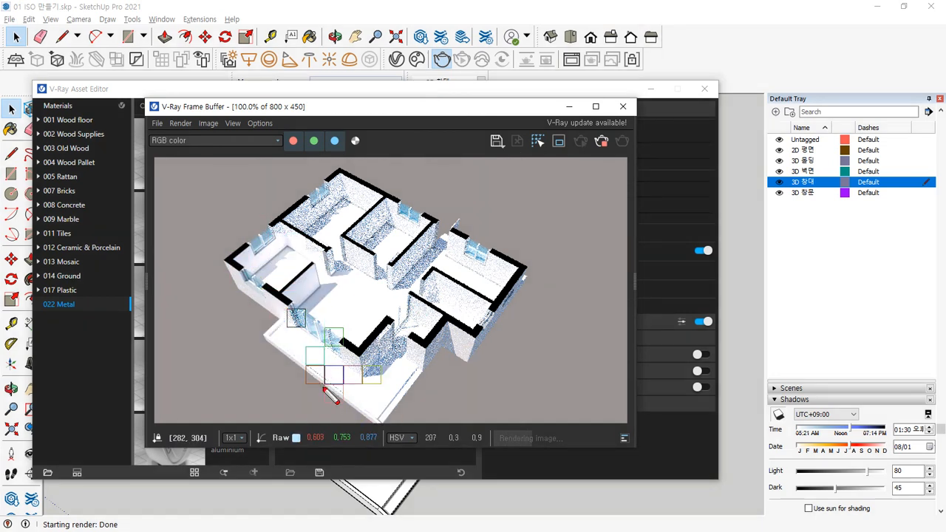
Examine the render buckets in the frame buffer, marking each one with a red dot, and inspect the finished image up close.
mouse_move(332, 397)
mouse_down()
mouse_move(296, 356)
mouse_move(380, 347)
mouse_move(347, 400)
mouse_up()
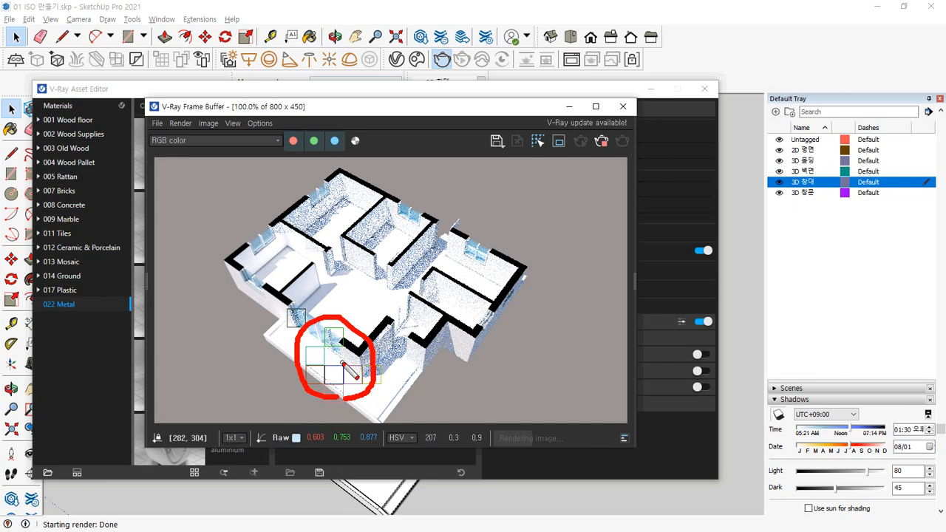
key(ctrl+z)
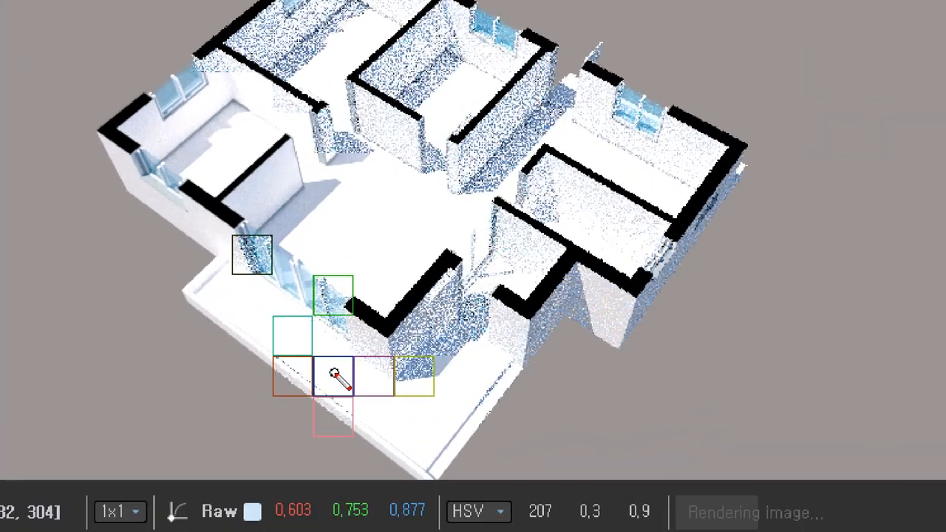
click(254, 251)
click(326, 287)
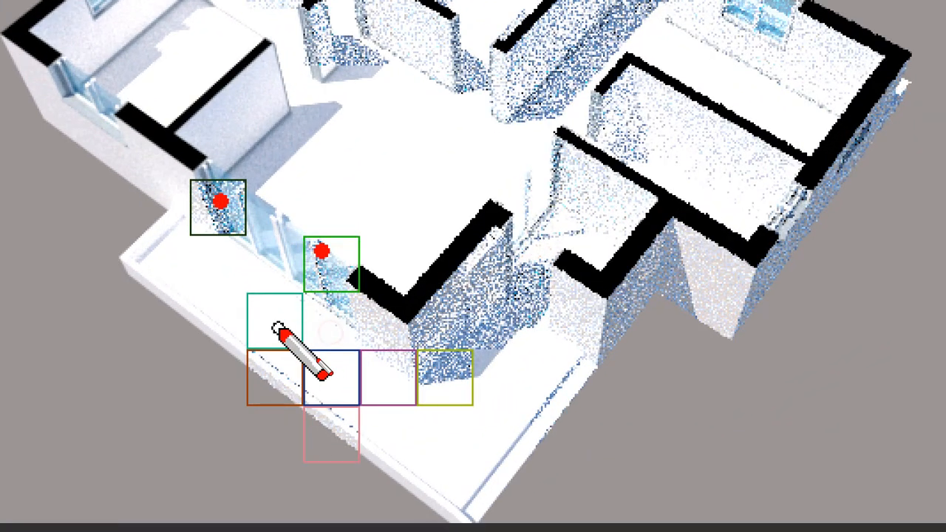
click(278, 328)
click(275, 374)
click(327, 368)
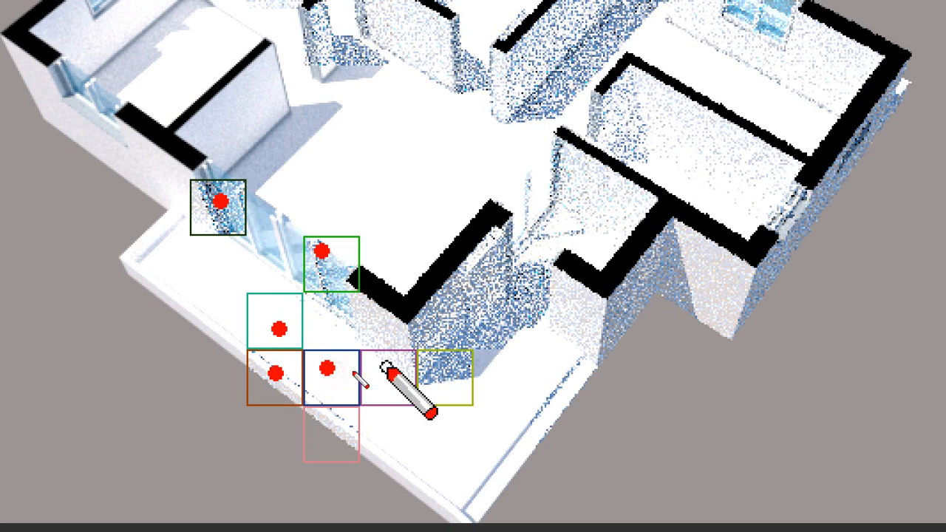
click(387, 368)
click(445, 368)
click(334, 432)
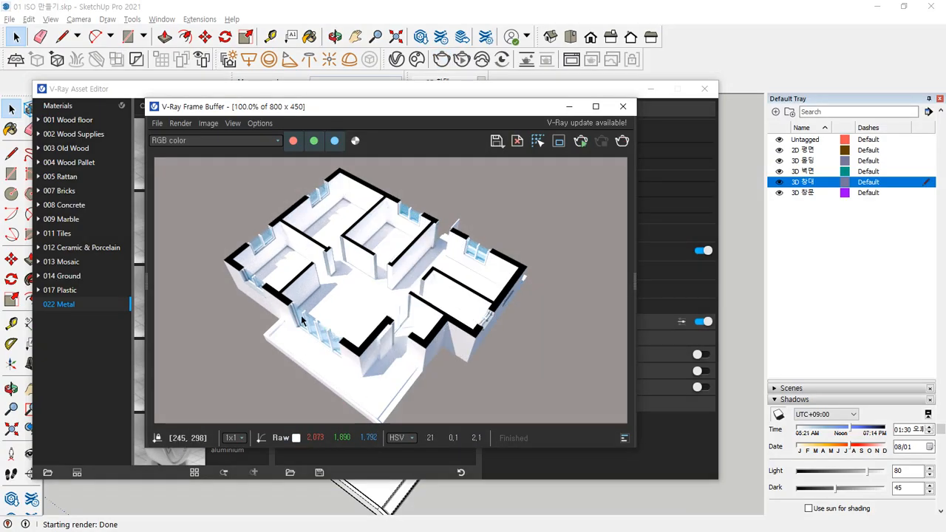
scroll(334, 292, up, 2)
scroll(343, 302, down, 2)
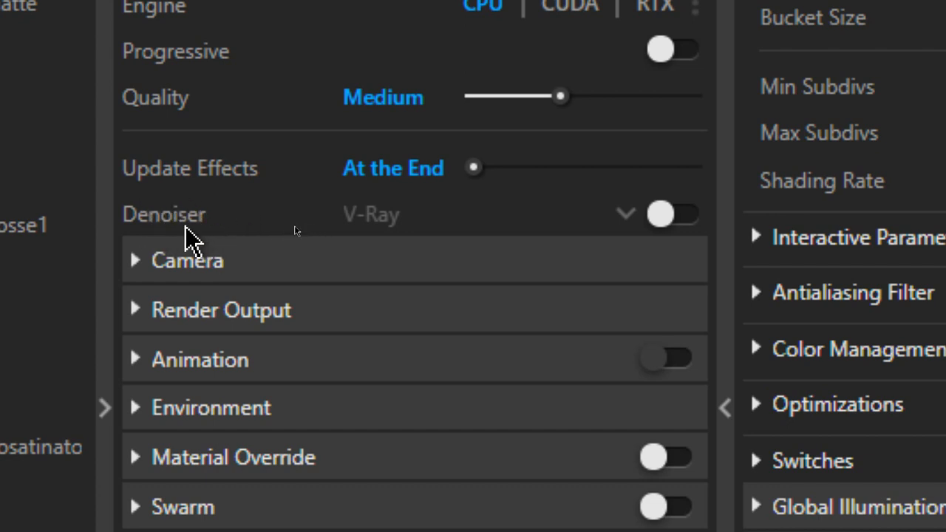
Turn on the V-Ray denoiser and set the camera's exposure value and white balance to Auto.
click(676, 216)
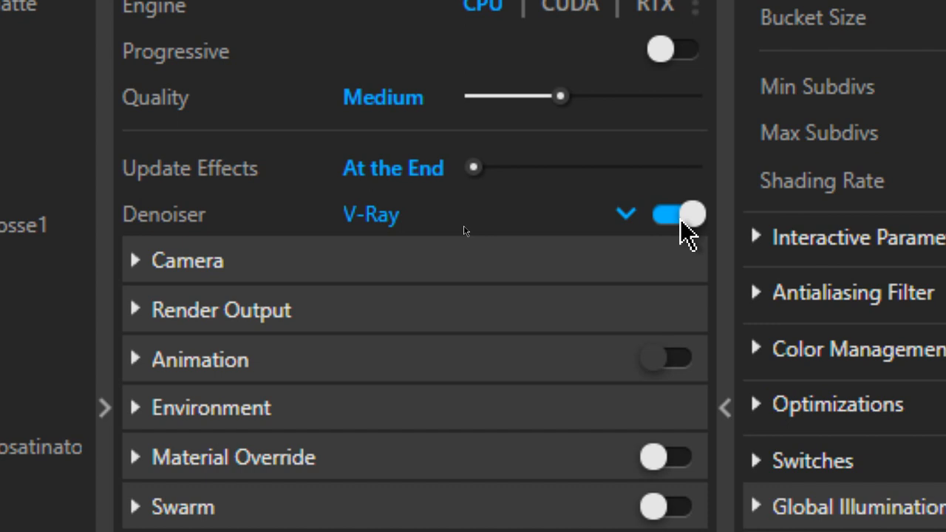
click(157, 267)
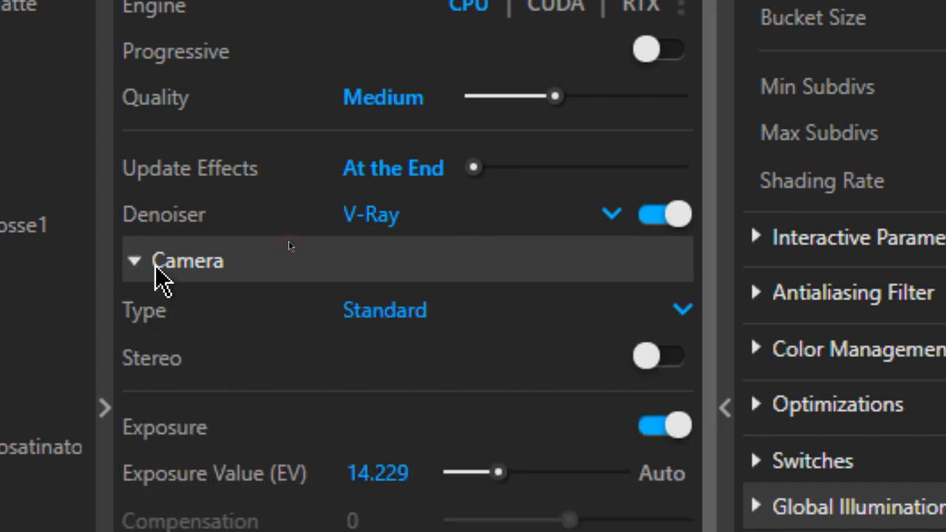
scroll(169, 377, down, 2)
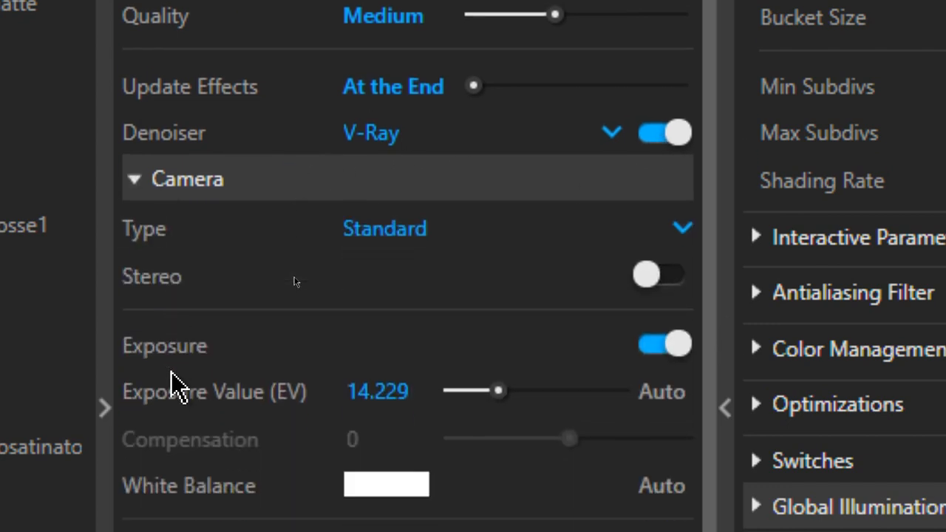
scroll(169, 417, down, 4)
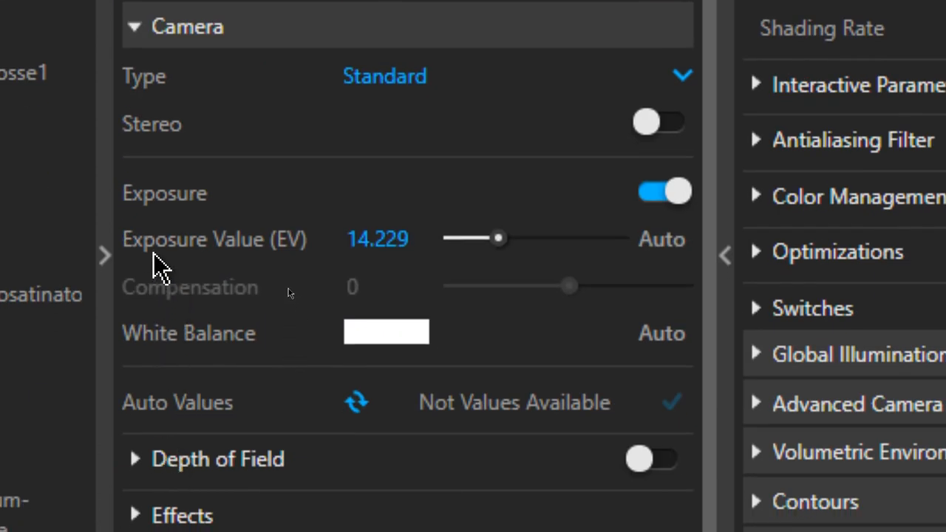
mouse_move(278, 255)
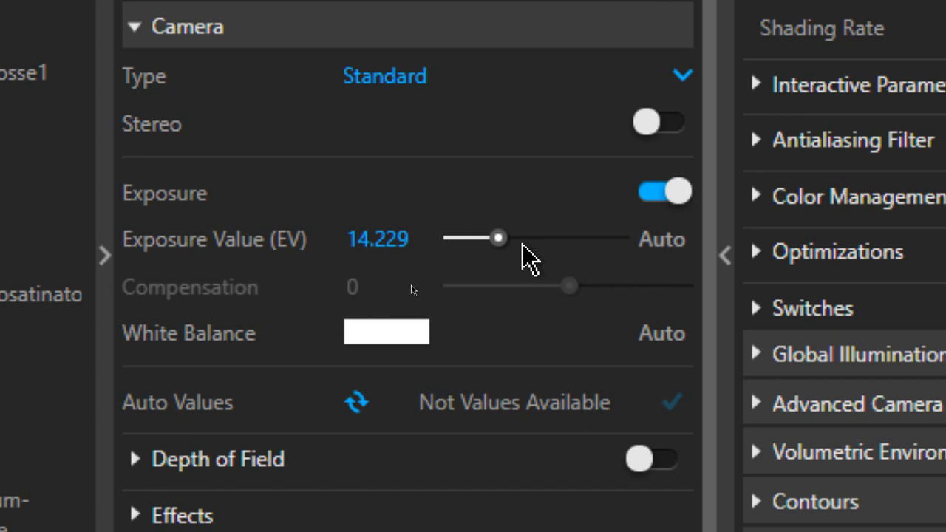
click(665, 243)
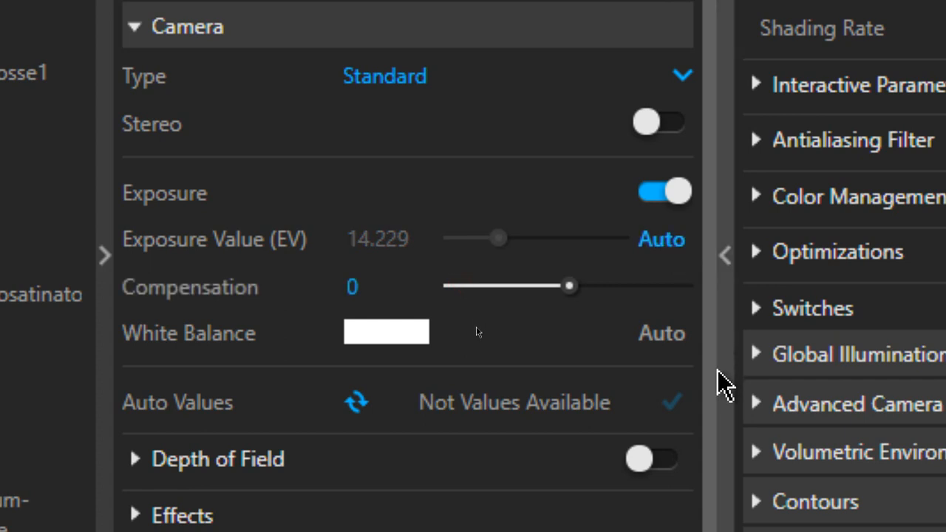
click(675, 339)
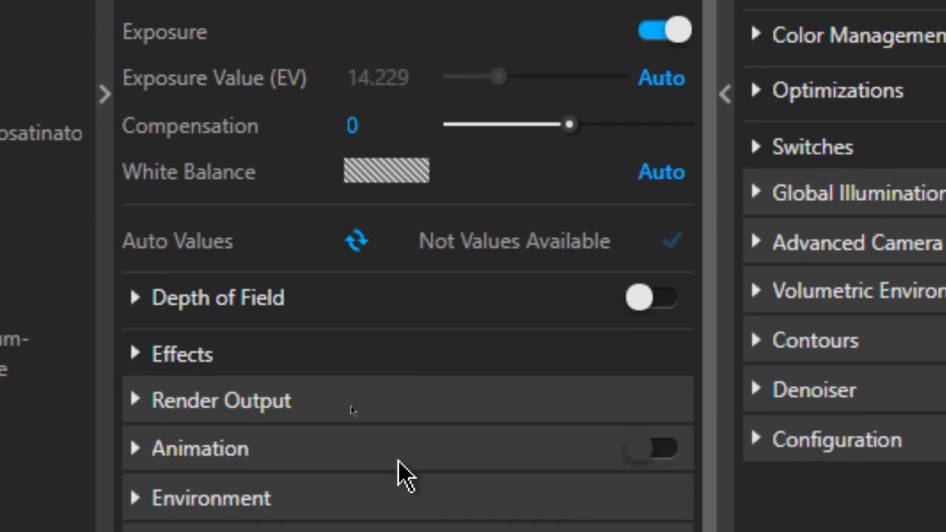
Set the render output image width to 2970 with the 16:9 widescreen aspect ratio.
click(255, 486)
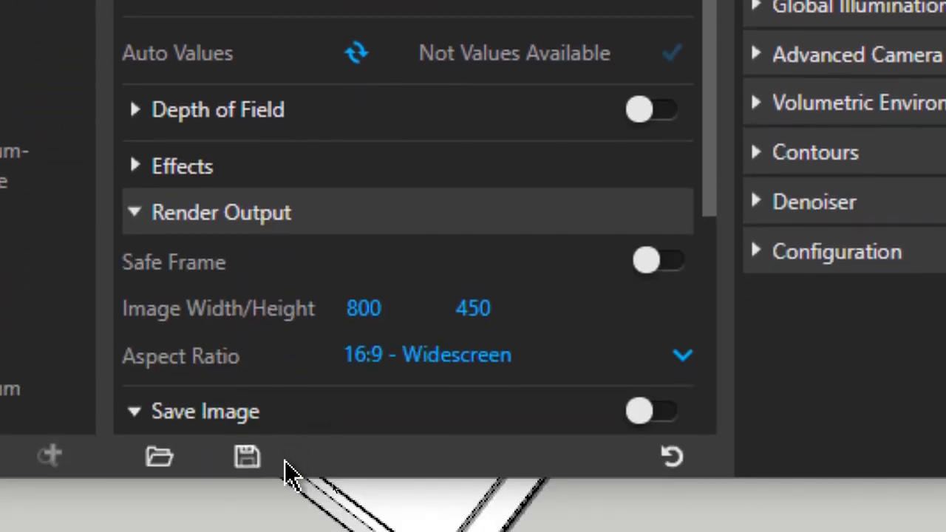
scroll(304, 256, down, 3)
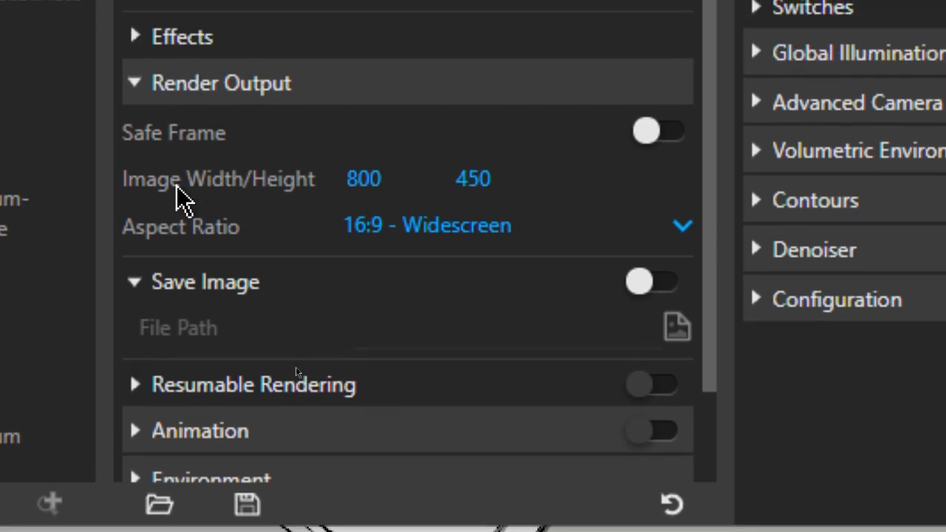
mouse_move(177, 118)
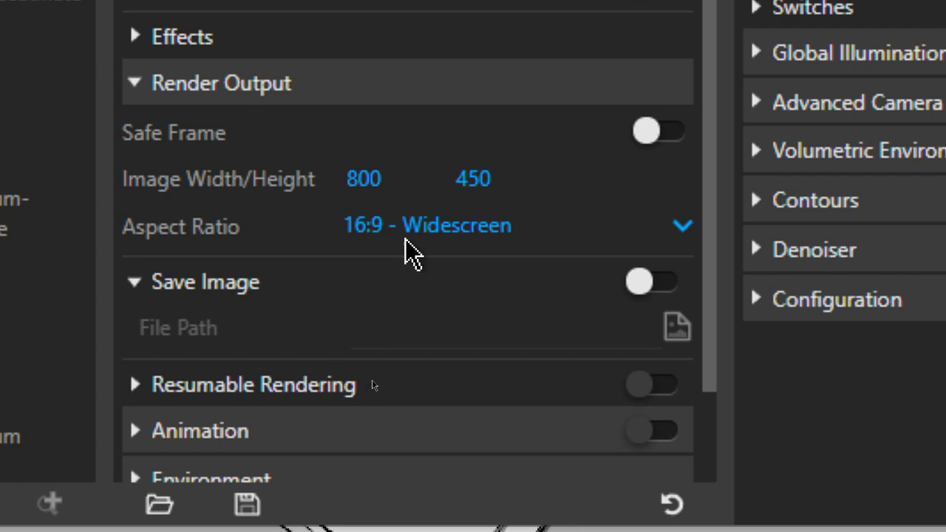
click(389, 180)
drag(390, 180, 345, 183)
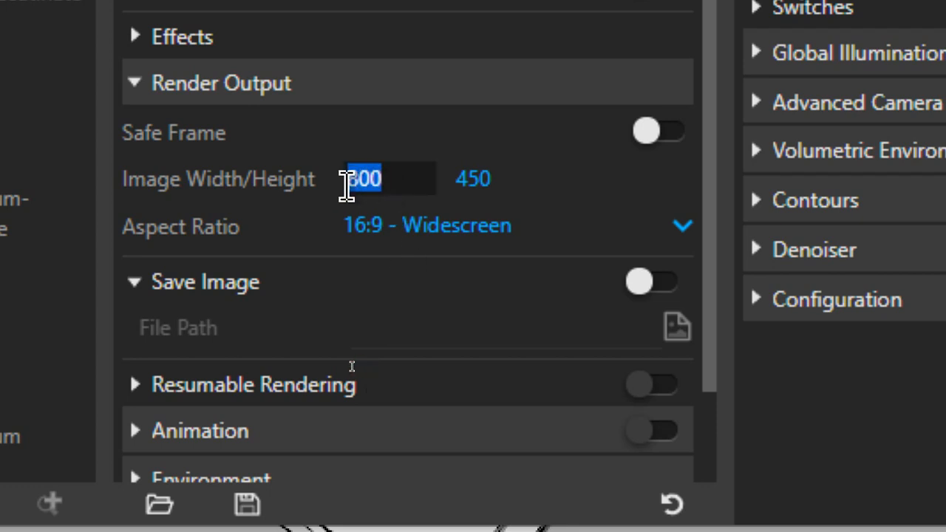
text(297)
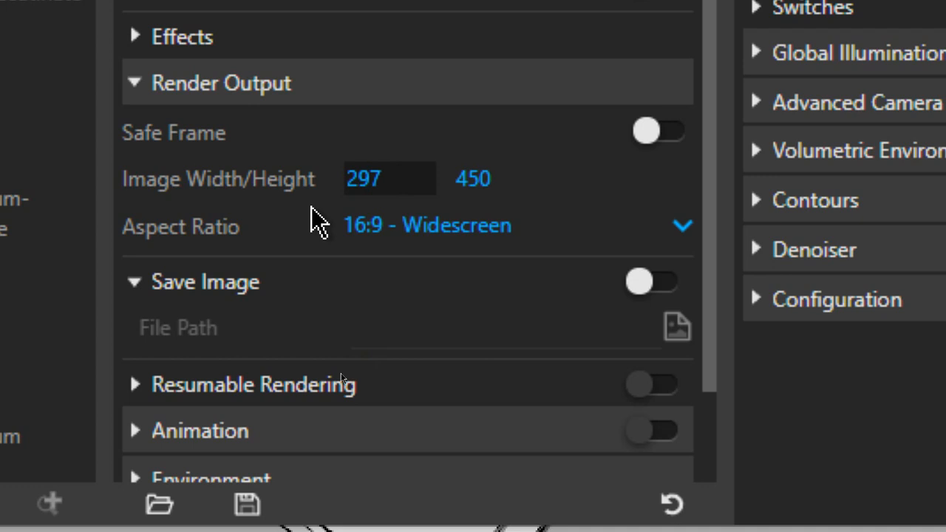
key(Tab)
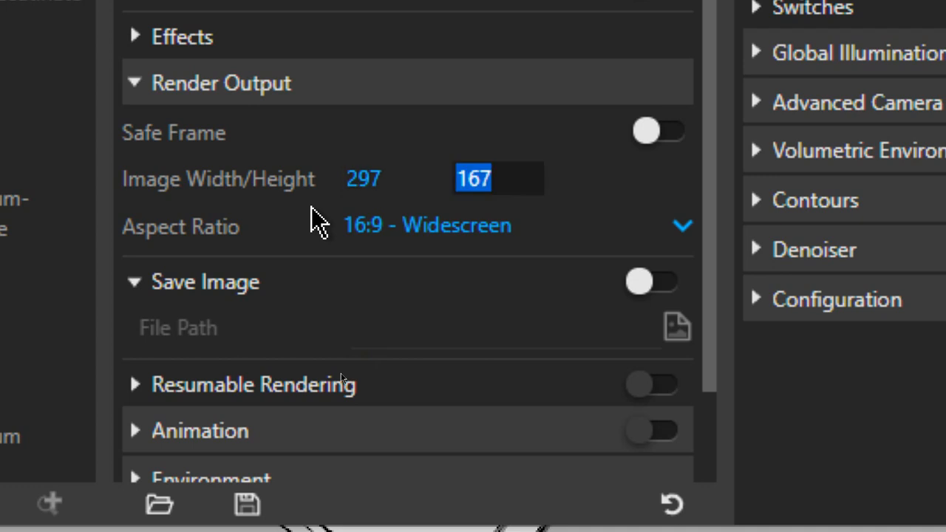
click(397, 176)
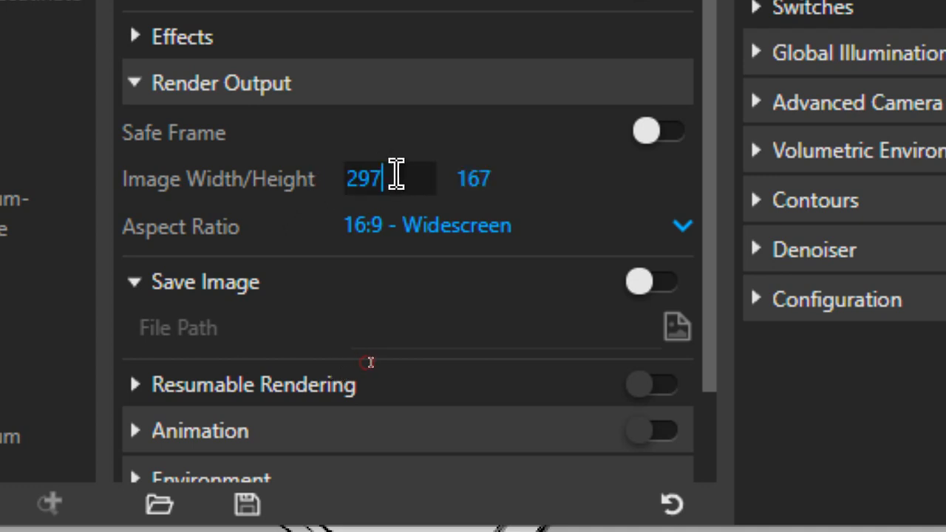
text(0)
key(Tab)
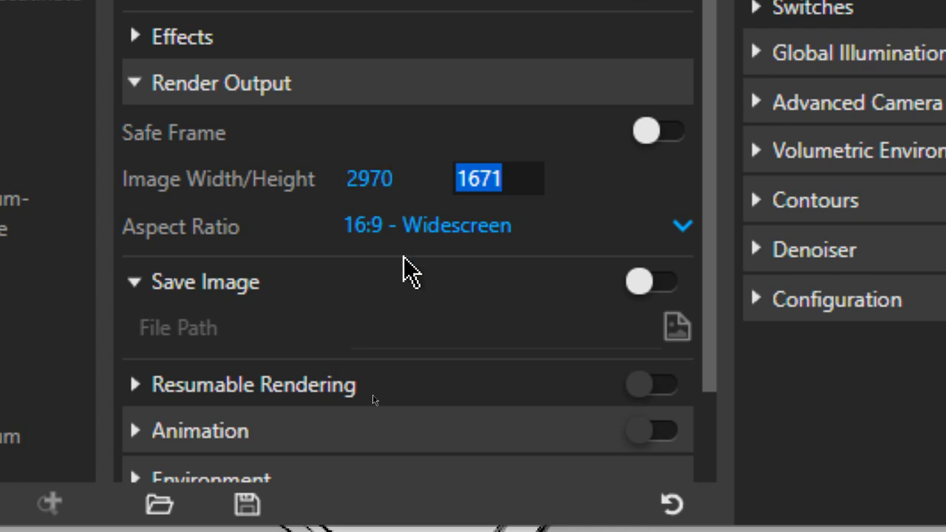
Expand the render settings' Environment section down to its background, GI, reflection and refraction options.
scroll(395, 181, down, 3)
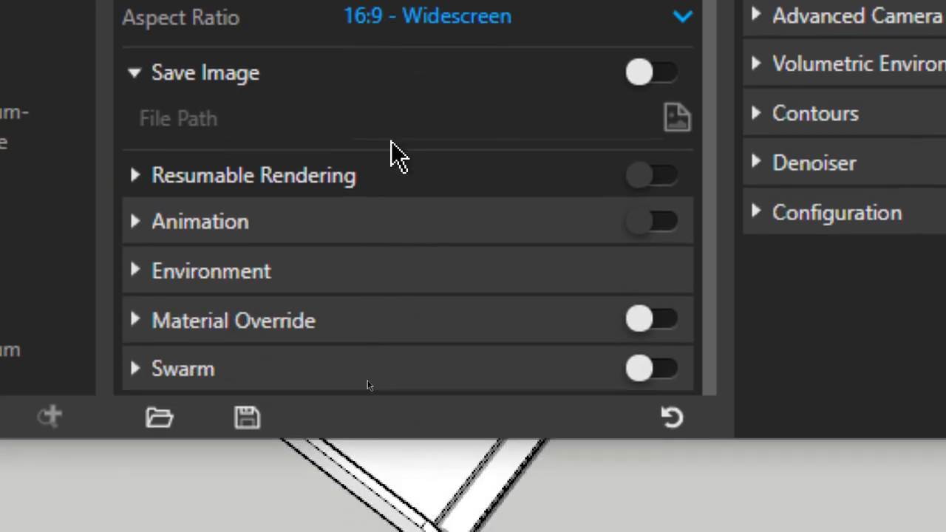
click(283, 272)
scroll(280, 259, down, 5)
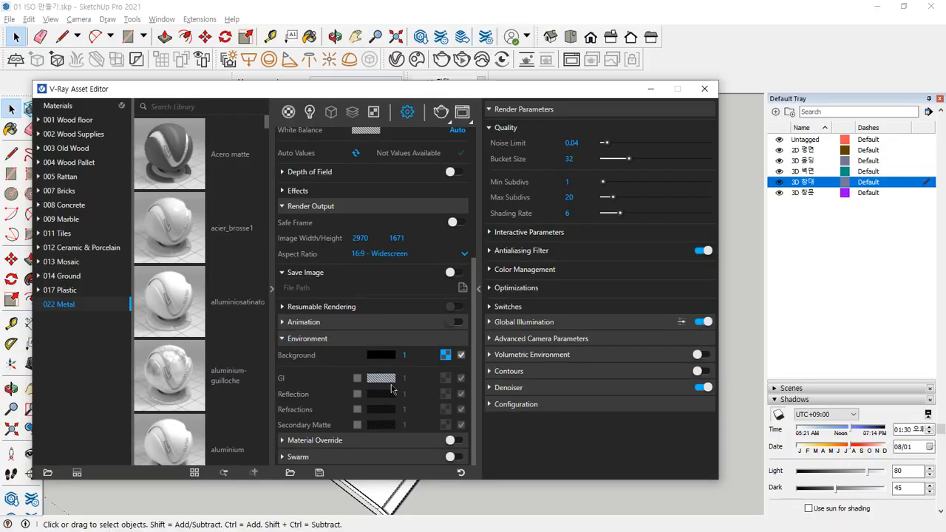
Sketch a red sun, a horizontal ground line, an arrow for the sun's ray and a second arrow bouncing upward over the screen.
key(ctrl+2)
mouse_move(752, 23)
mouse_down()
mouse_move(732, 40)
mouse_move(751, 32)
mouse_move(729, 21)
mouse_move(733, 38)
mouse_up()
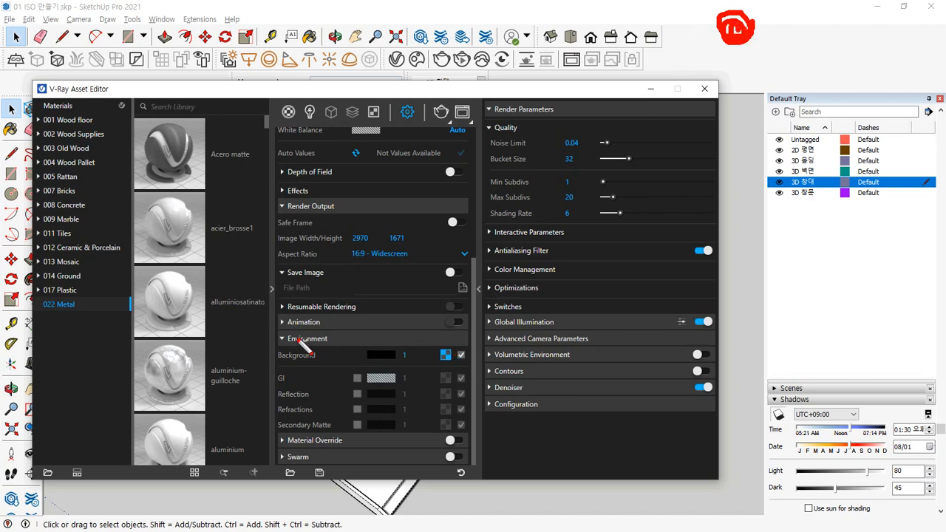
shift+drag(175, 327, 847, 291)
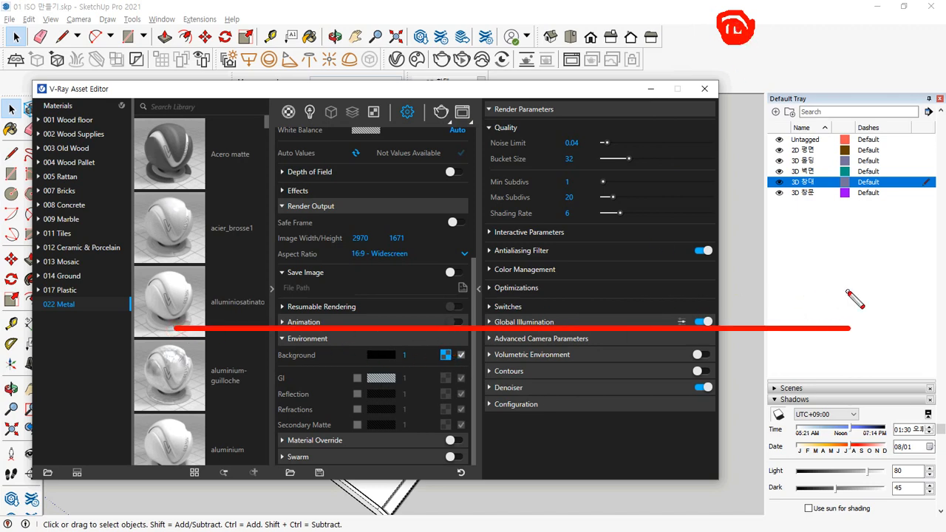
mouse_move(726, 40)
mouse_down()
mouse_move(737, 29)
mouse_move(596, 353)
mouse_move(535, 447)
mouse_move(585, 451)
mouse_up()
click(518, 418)
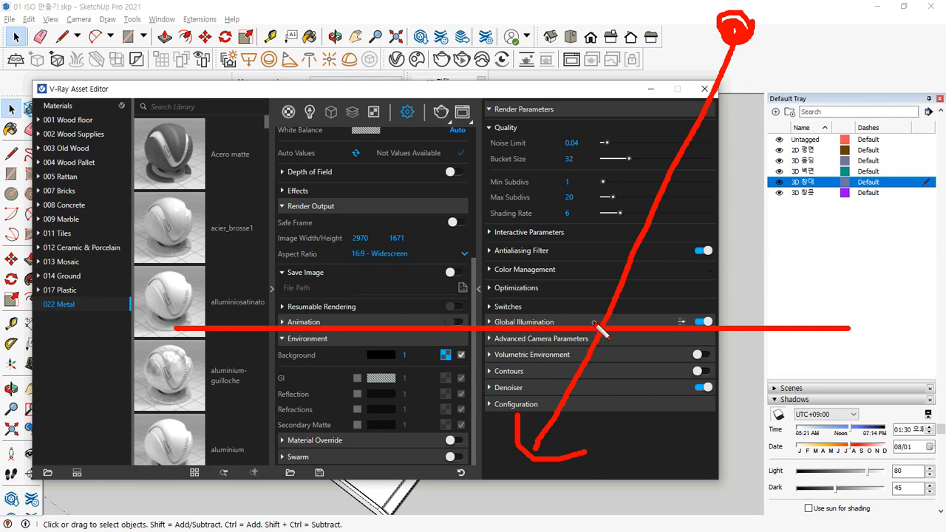
mouse_move(599, 328)
mouse_down()
mouse_move(539, 232)
mouse_move(566, 238)
mouse_up()
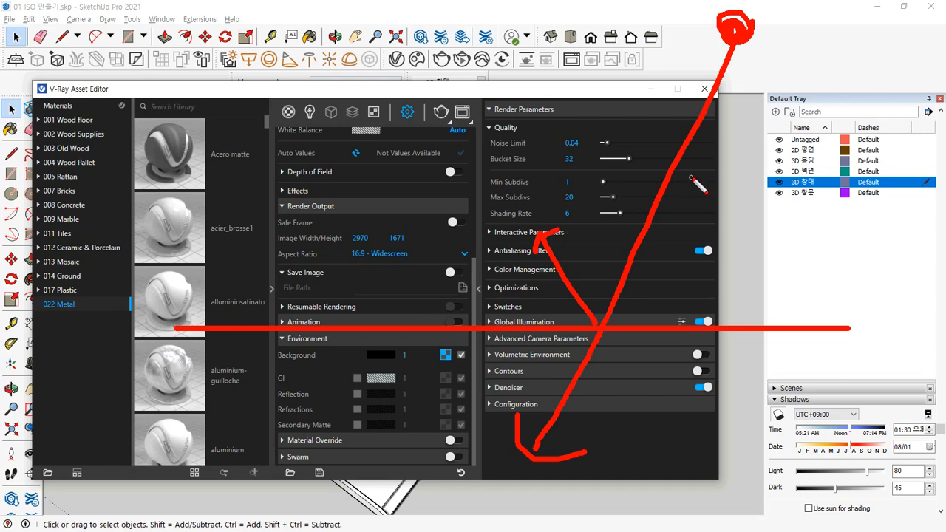
Add a circle and more arrows to the light-ray sketch, and clear all the screen annotations.
mouse_move(696, 182)
mouse_down()
mouse_move(676, 180)
mouse_move(679, 158)
mouse_move(741, 155)
mouse_move(725, 170)
mouse_up()
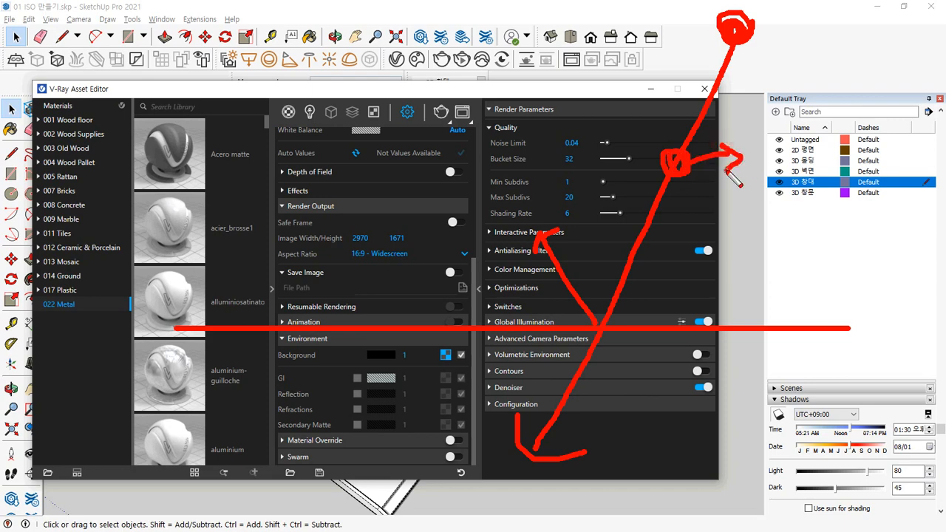
mouse_move(563, 269)
mouse_down()
mouse_move(557, 261)
mouse_move(503, 273)
mouse_move(473, 257)
mouse_move(486, 294)
mouse_up()
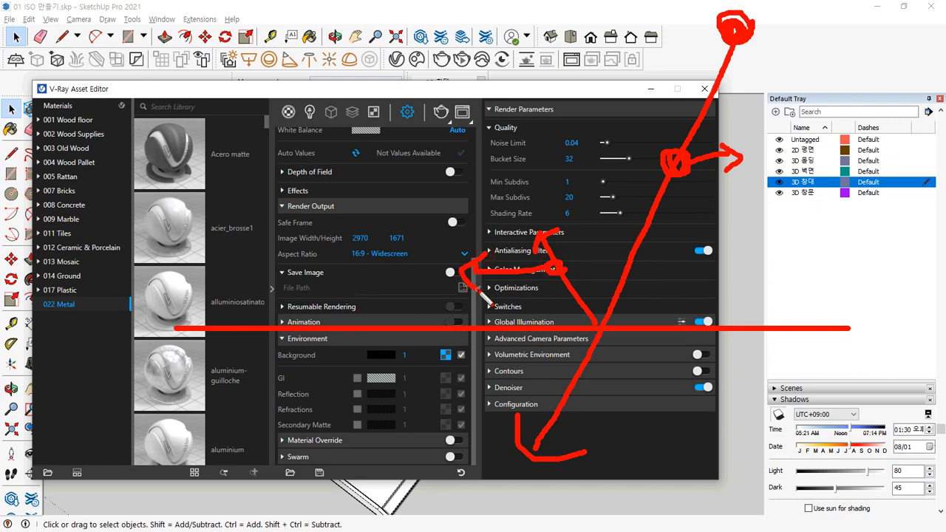
key(Escape)
Enable the Environment's GI override, and expand the Global Illumination and Antialiasing Filter settings.
click(506, 322)
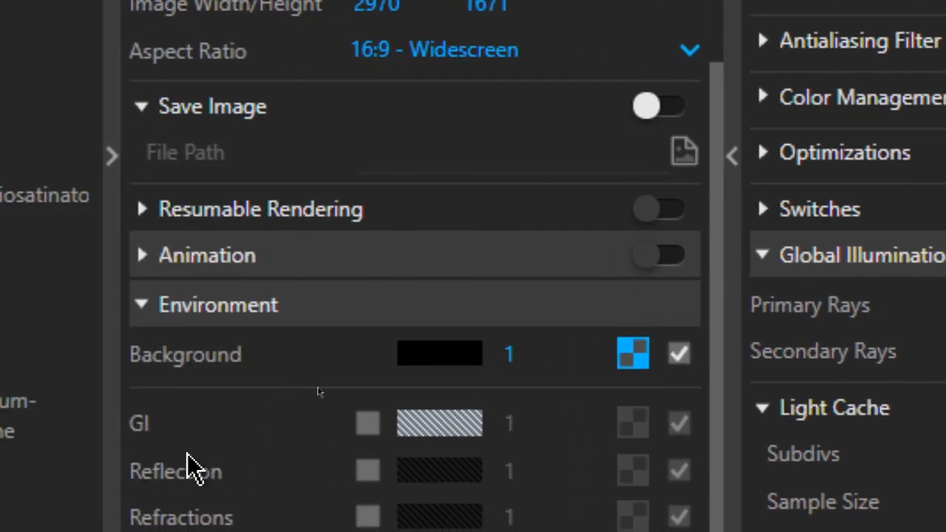
click(368, 425)
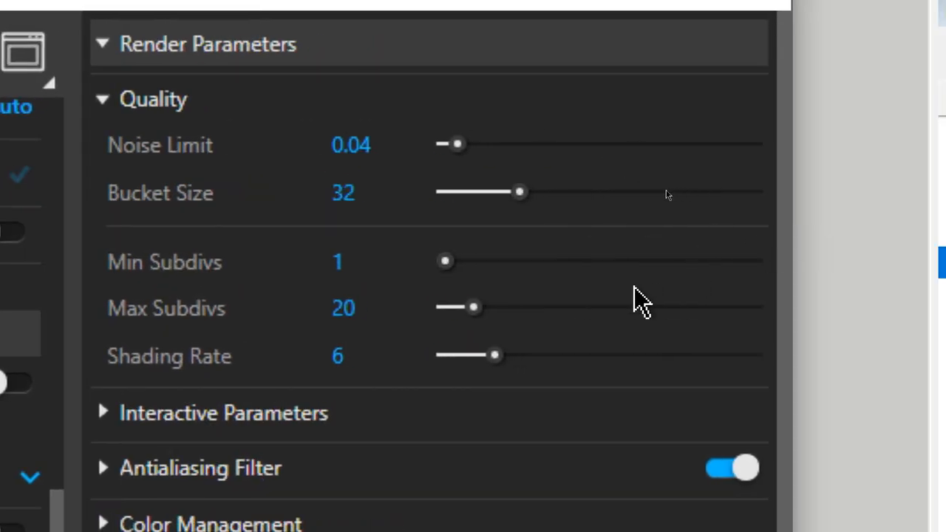
scroll(640, 300, down, 3)
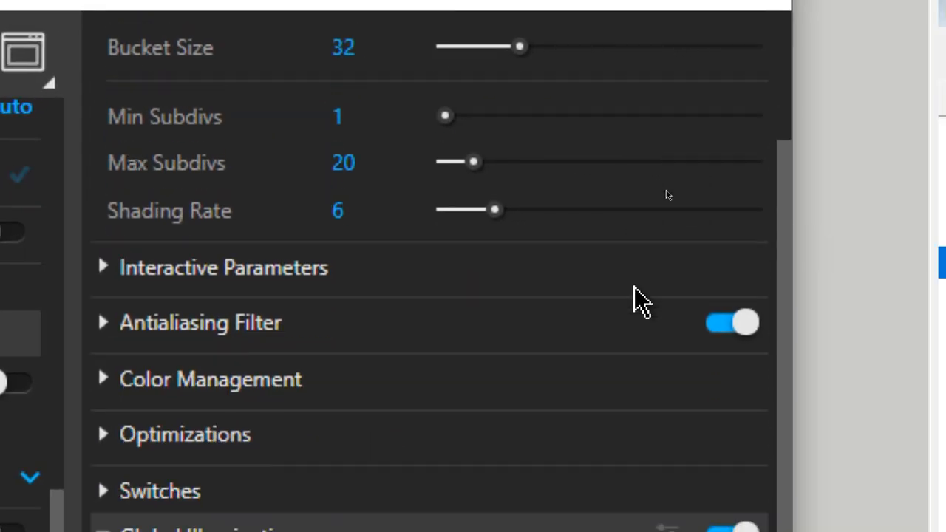
click(159, 342)
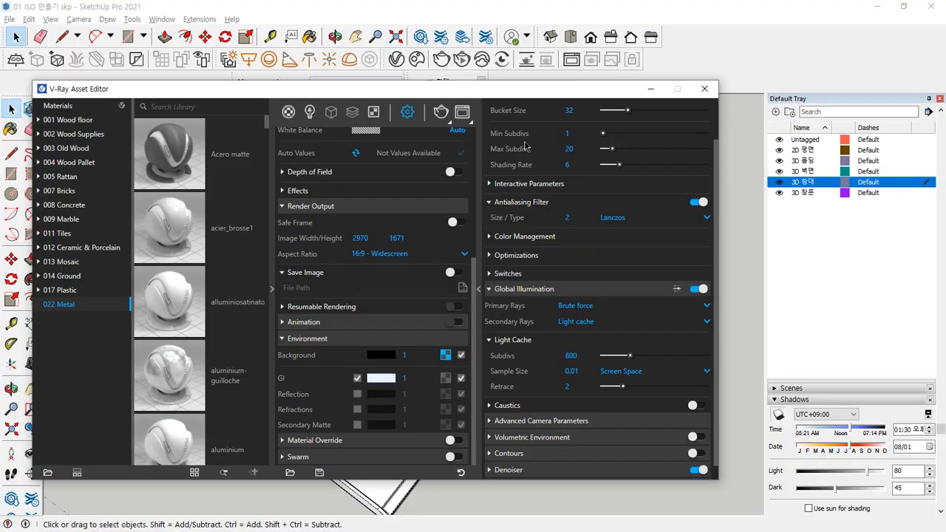
Open the existing 800 x 450 render in the frame buffer and inspect the wall edges at pixel level.
click(460, 109)
scroll(426, 216, up, 5)
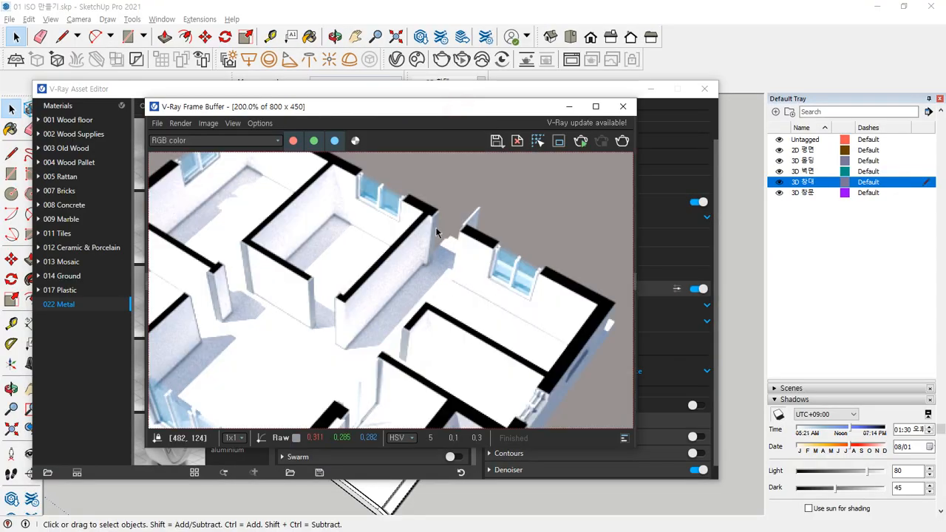
scroll(427, 217, up, 1)
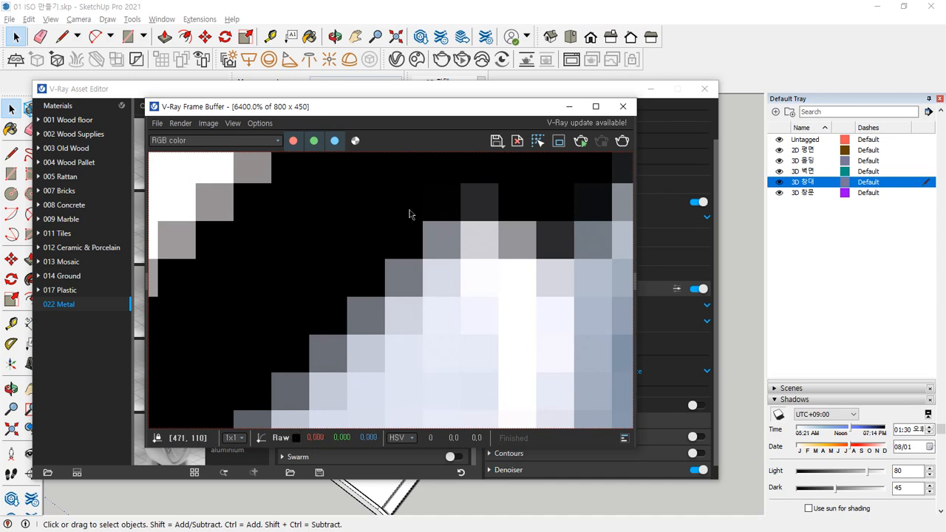
Set the antialiasing filter type to Catmull Rom.
click(448, 90)
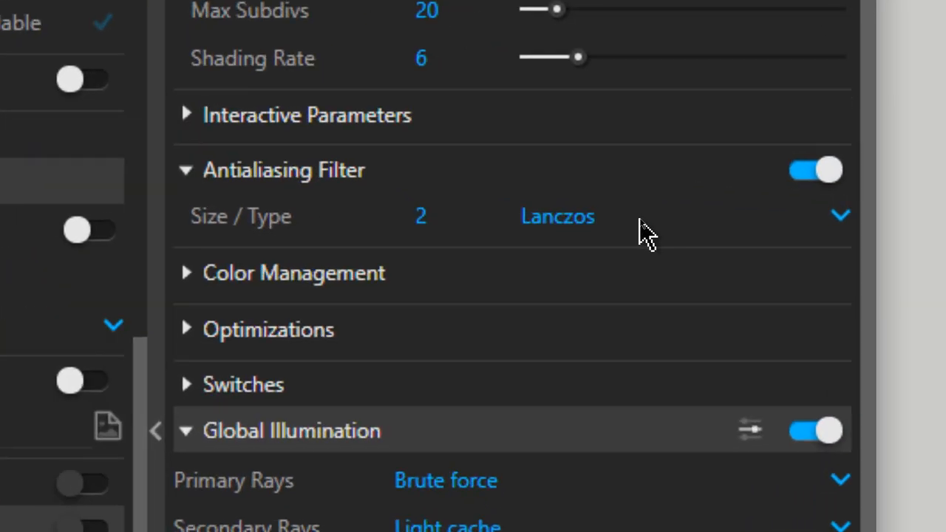
click(638, 220)
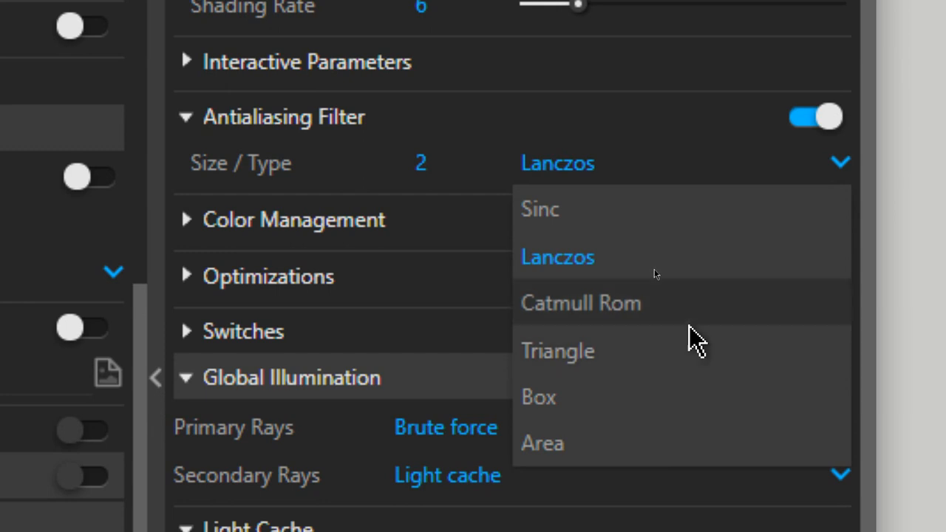
click(653, 318)
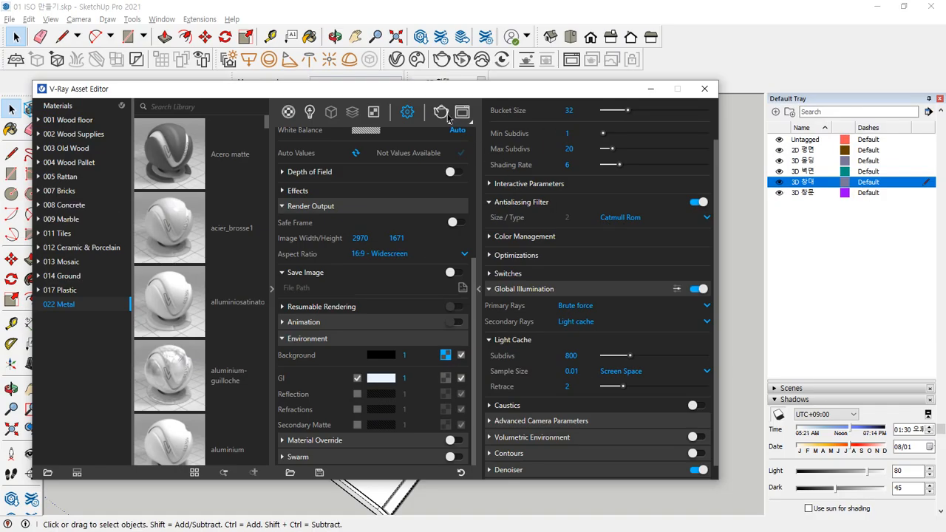
Start a render at 2970 x 1671, inspect the wall edges and rooms up close, and stop it.
click(441, 112)
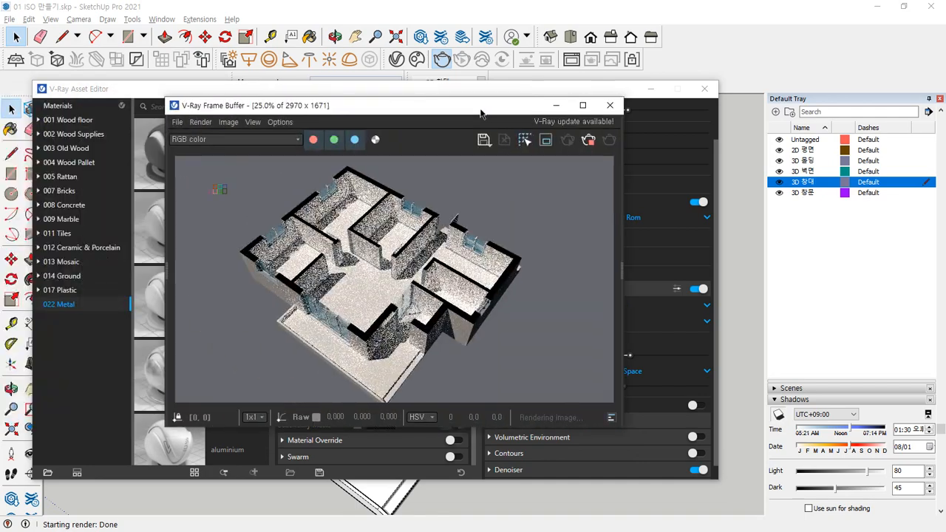
scroll(426, 237, up, 3)
scroll(419, 231, up, 2)
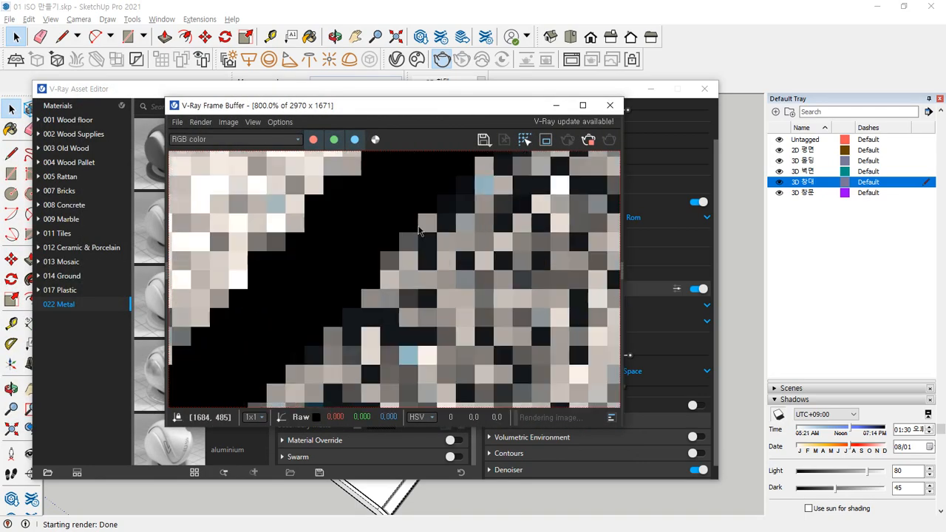
scroll(418, 232, down, 2)
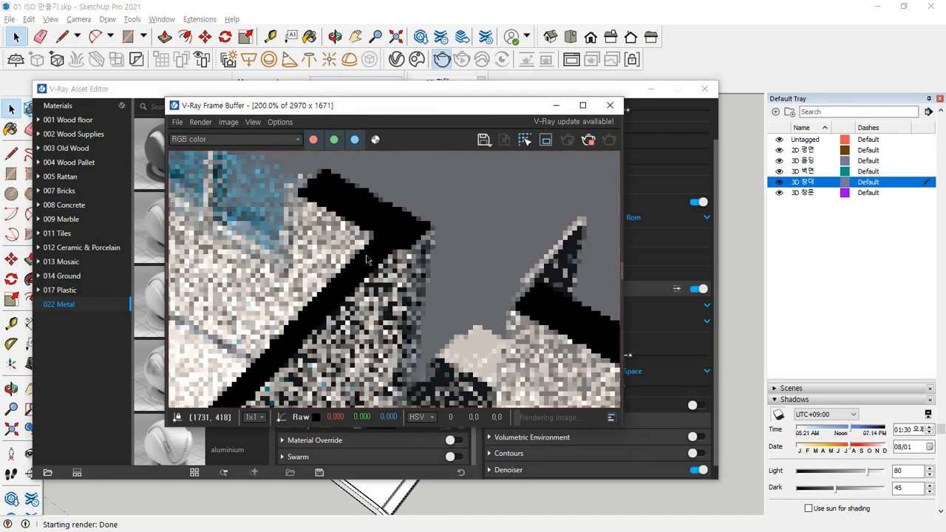
scroll(367, 260, down, 3)
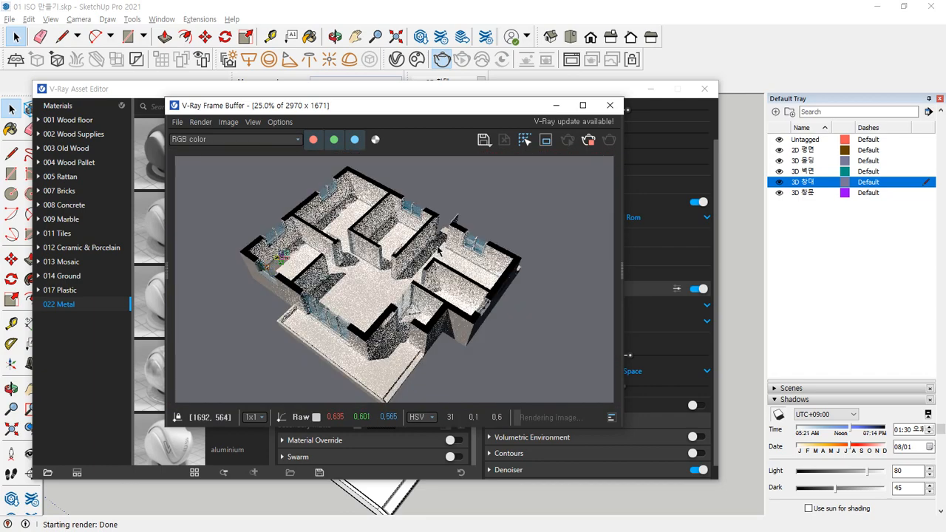
scroll(263, 255, up, 3)
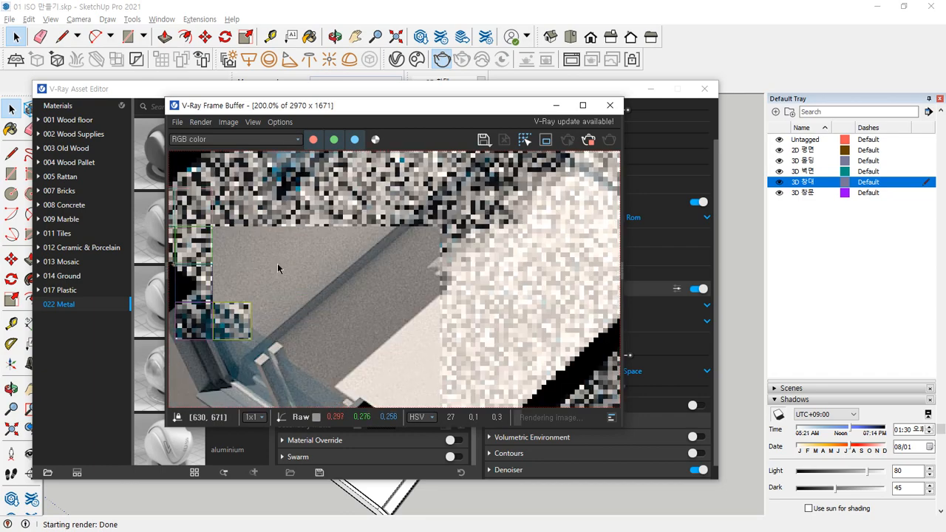
scroll(278, 268, down, 1)
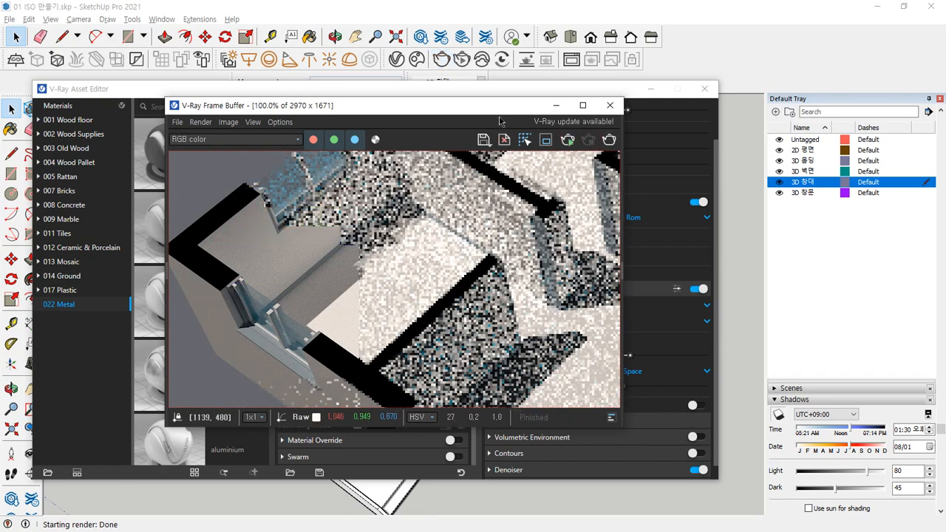
Set the render output image width to 800 and render the house model again.
drag(491, 109, 453, 47)
click(616, 97)
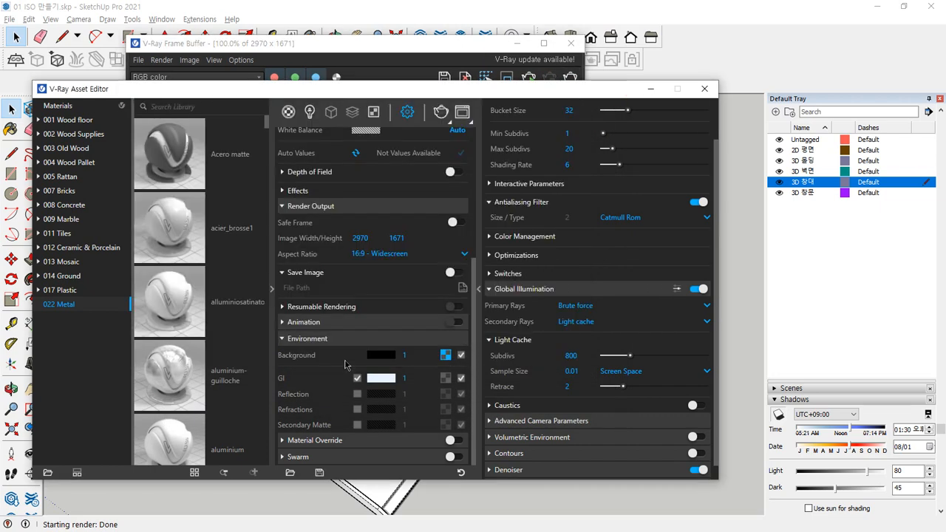
double_click(362, 238)
text(800)
key(Tab)
click(440, 111)
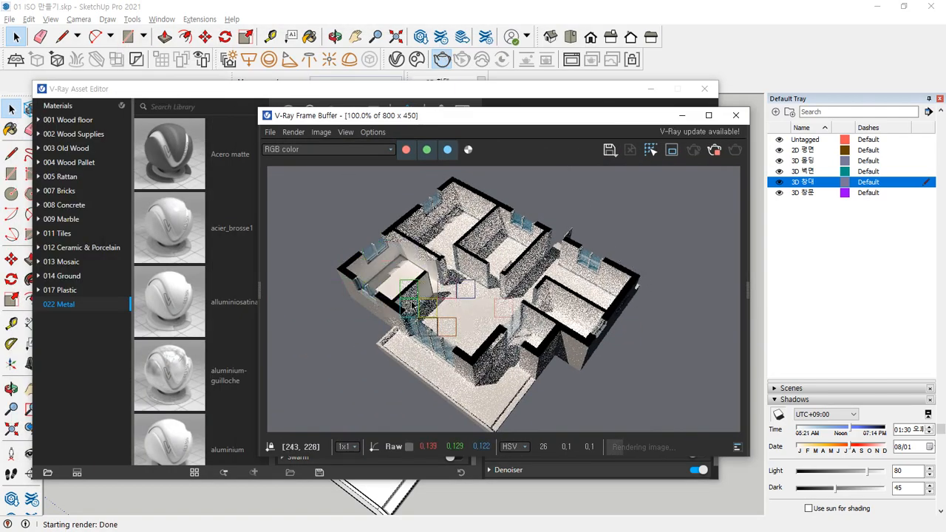
Examine the black wall-top edges beside the window in the new render at close zoom.
scroll(412, 300, up, 2)
scroll(457, 302, down, 1)
scroll(502, 297, up, 2)
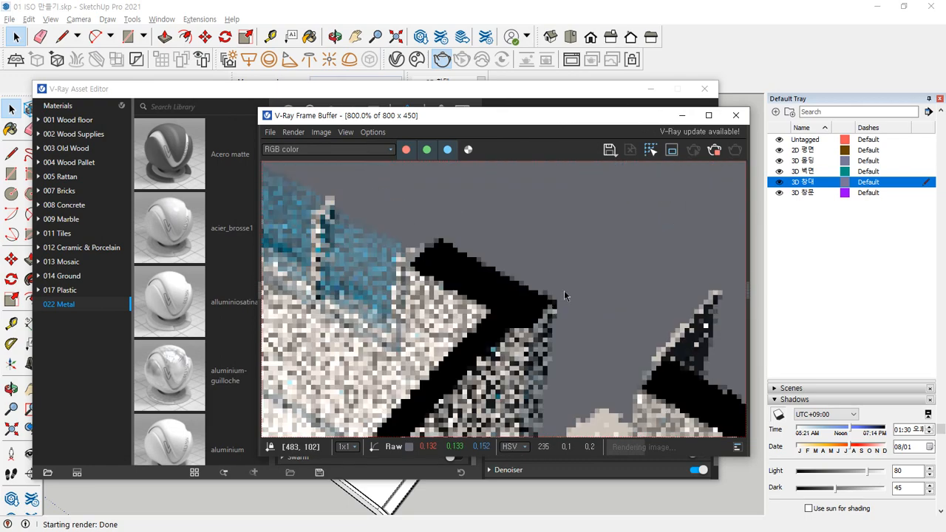
scroll(503, 297, up, 1)
scroll(502, 297, down, 3)
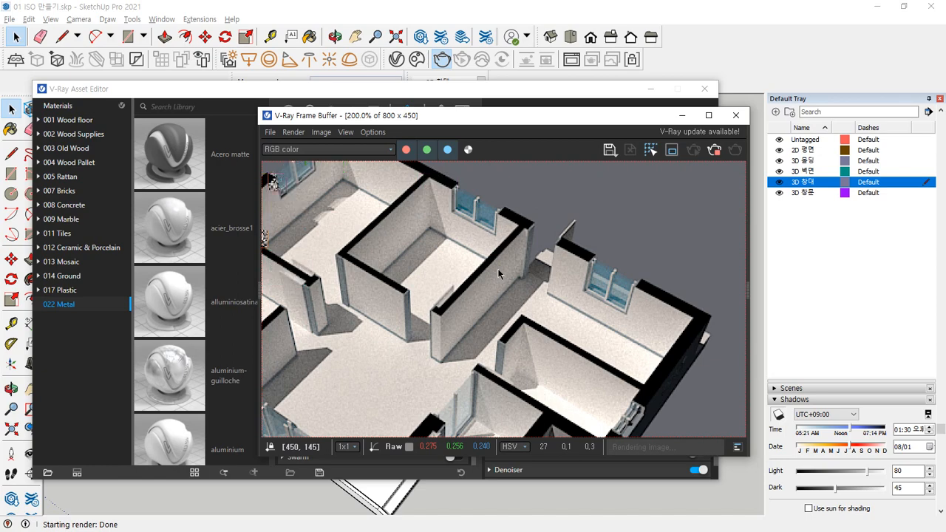
scroll(527, 233, up, 2)
scroll(527, 232, up, 2)
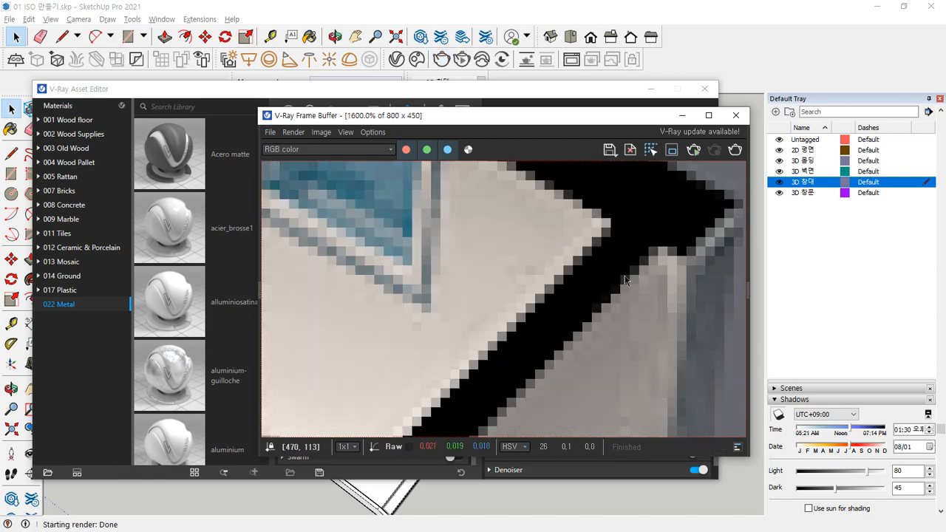
middle_drag(658, 275, 632, 218)
scroll(591, 233, down, 1)
scroll(591, 234, down, 4)
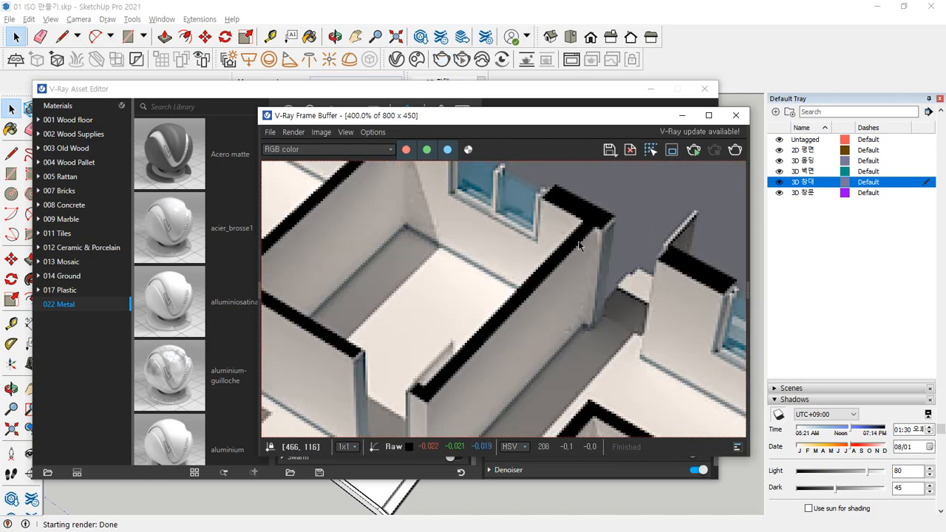
scroll(503, 283, down, 1)
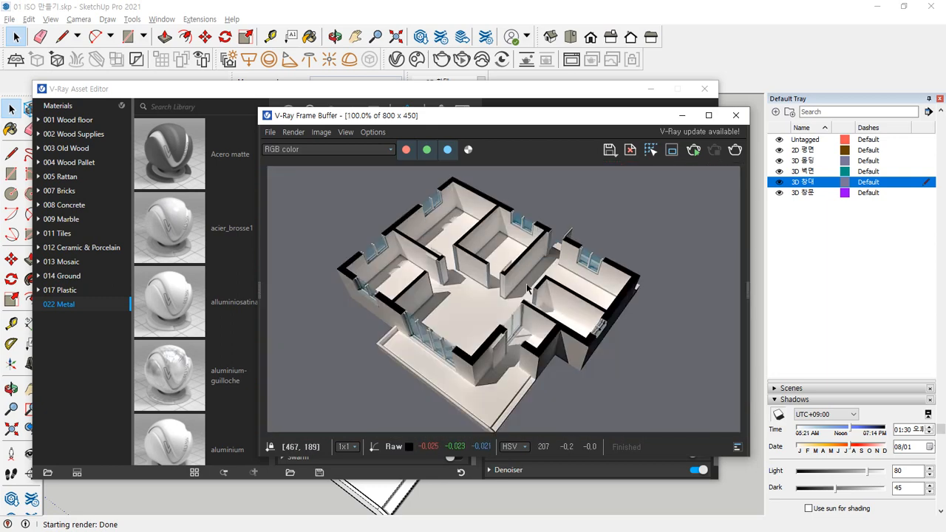
Examine the render's window frames, shaded wall surfaces and room corners for noise and edge smoothness.
scroll(364, 266, up, 2)
scroll(388, 264, up, 2)
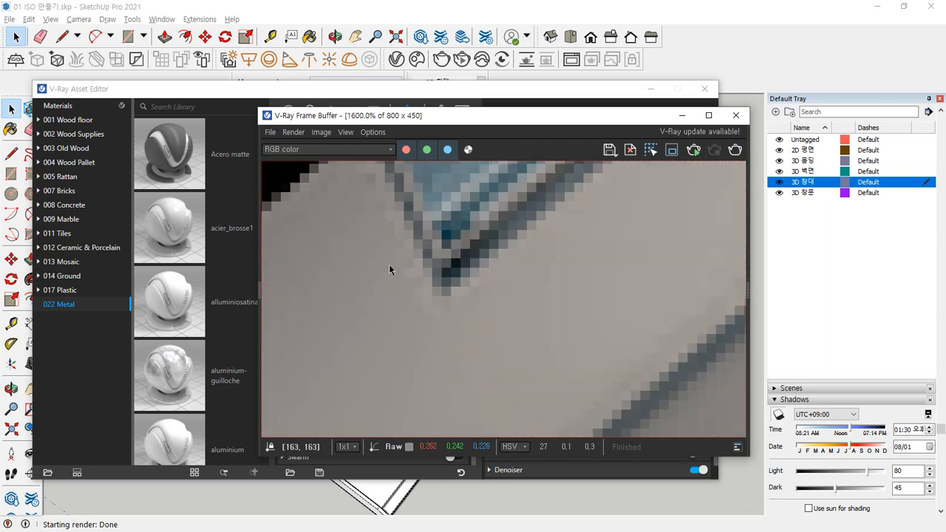
scroll(390, 264, down, 3)
scroll(599, 269, down, 1)
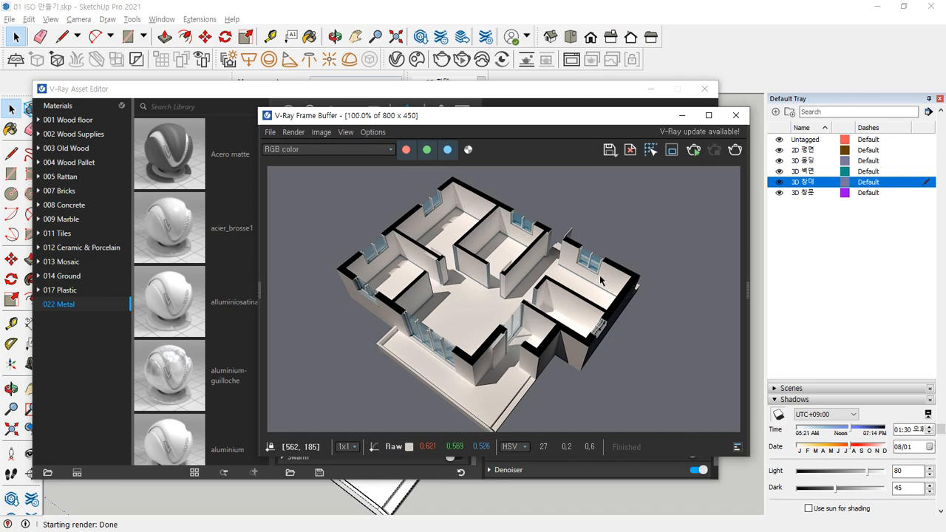
scroll(539, 240, up, 1)
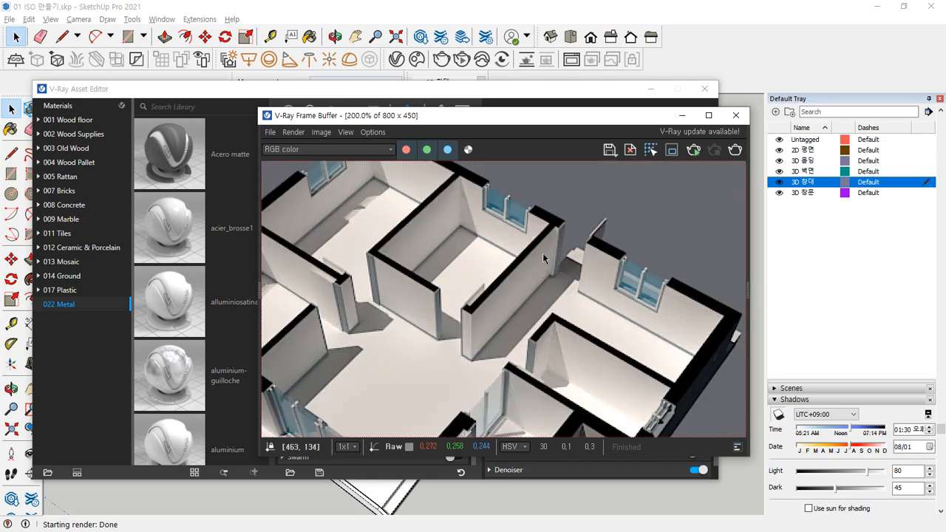
scroll(542, 253, up, 2)
scroll(589, 325, up, 1)
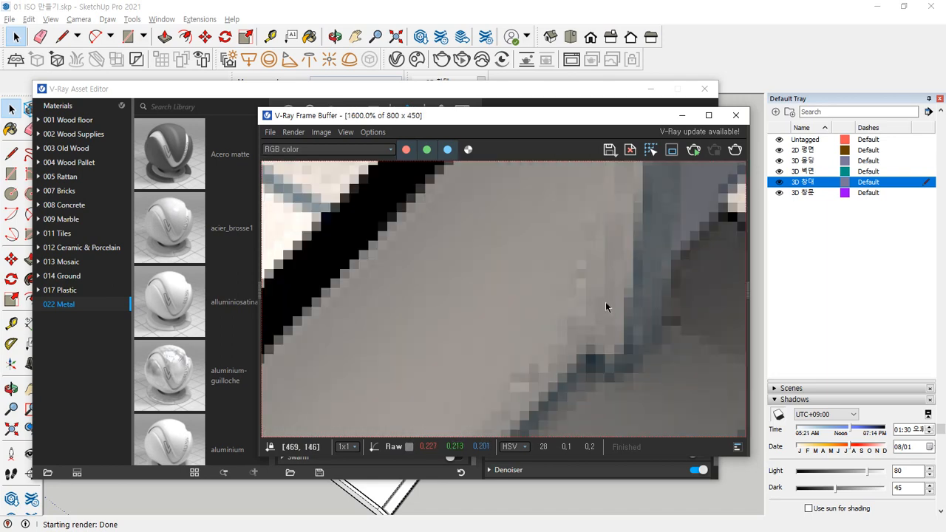
scroll(605, 306, up, 1)
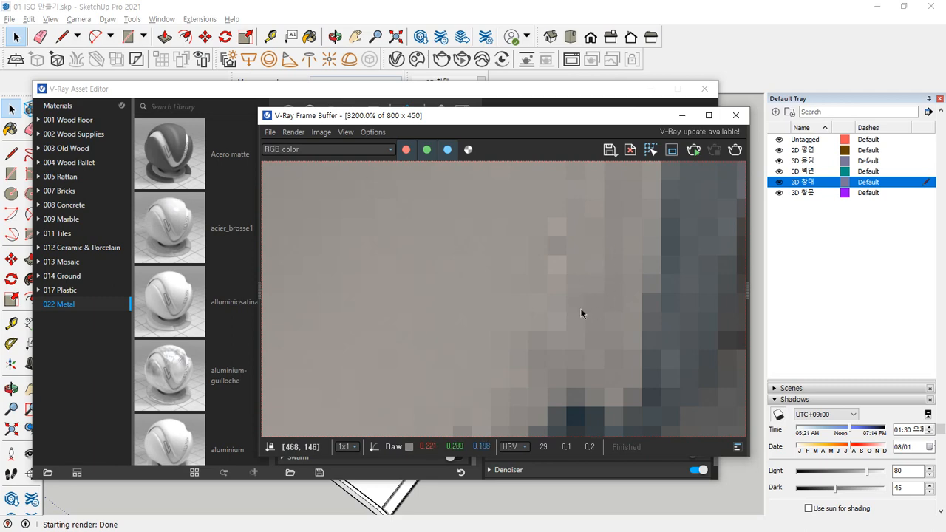
scroll(581, 313, down, 3)
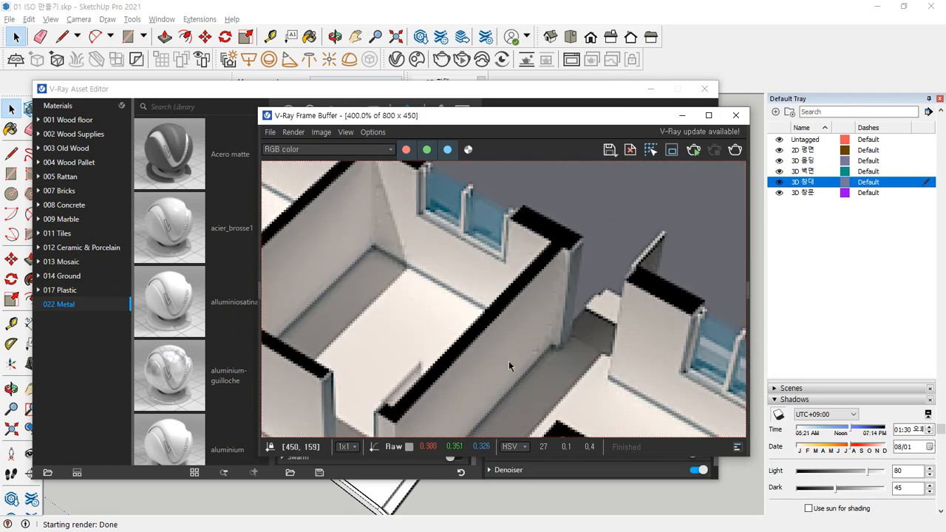
middle_drag(509, 360, 548, 350)
scroll(419, 213, up, 1)
middle_drag(419, 213, 435, 245)
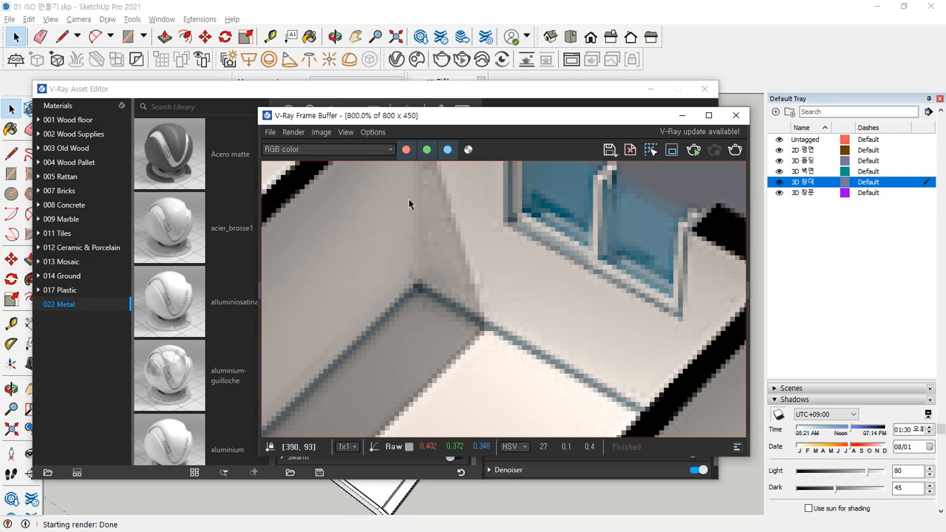
scroll(474, 240, down, 2)
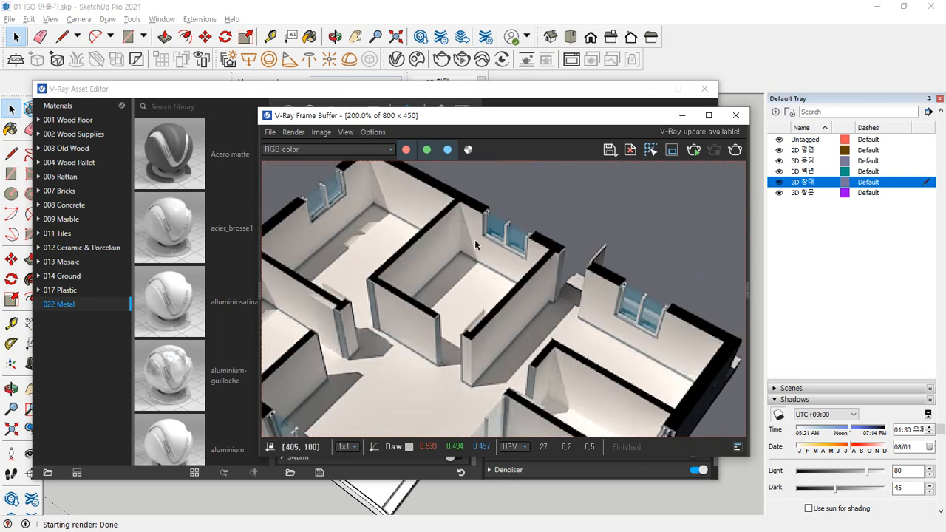
scroll(454, 290, up, 2)
scroll(453, 290, up, 2)
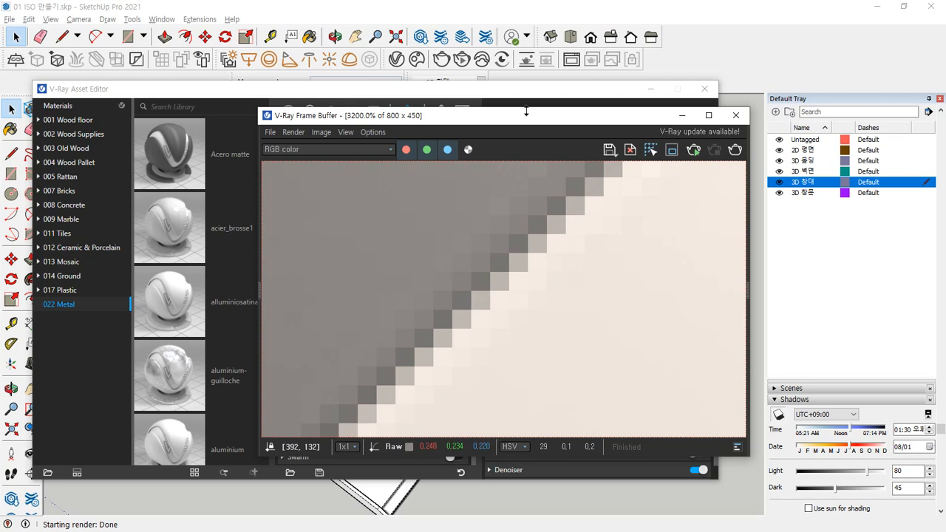
Set the Global Illumination primary rays to Irradiance map and keep Light cache for the secondary rays.
drag(525, 118, 667, 147)
click(580, 95)
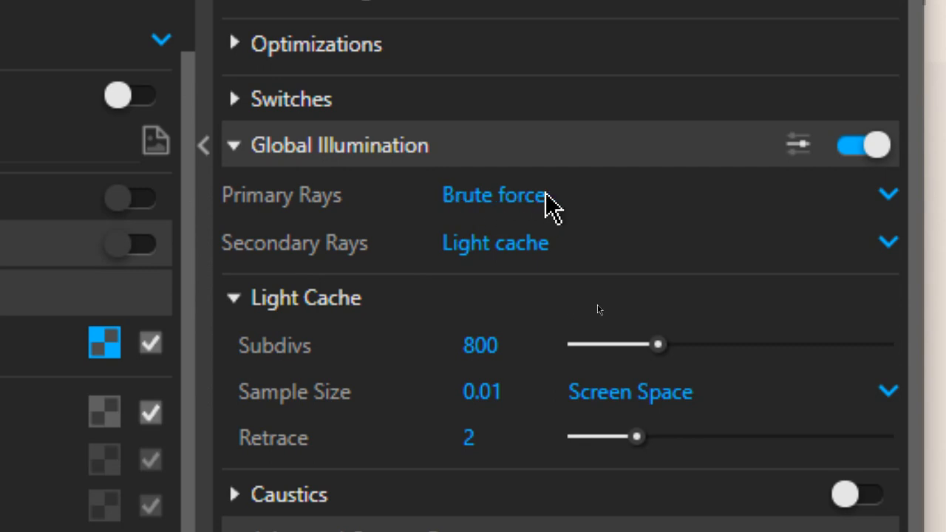
click(575, 191)
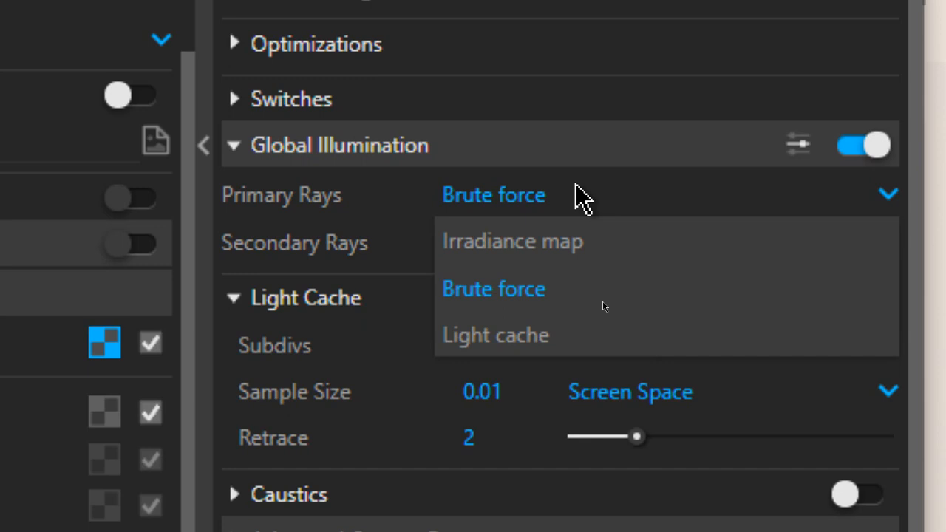
click(566, 246)
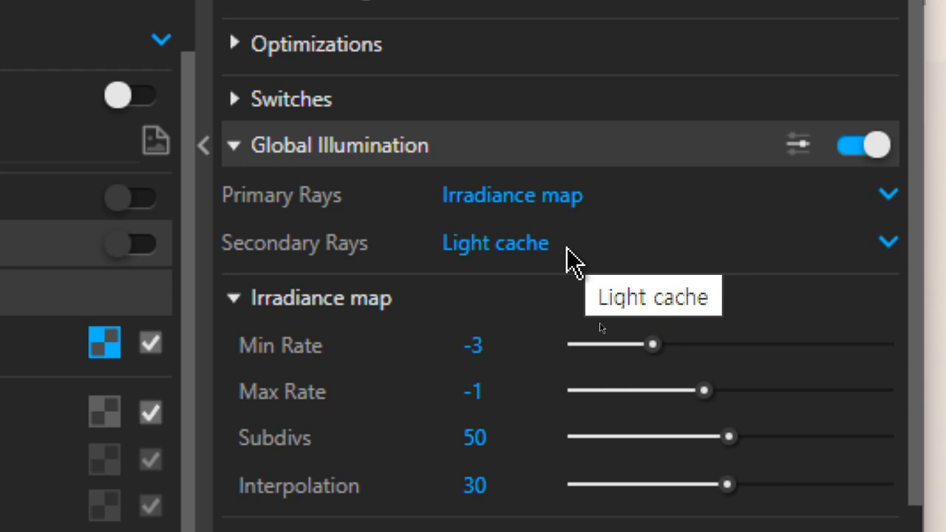
click(568, 246)
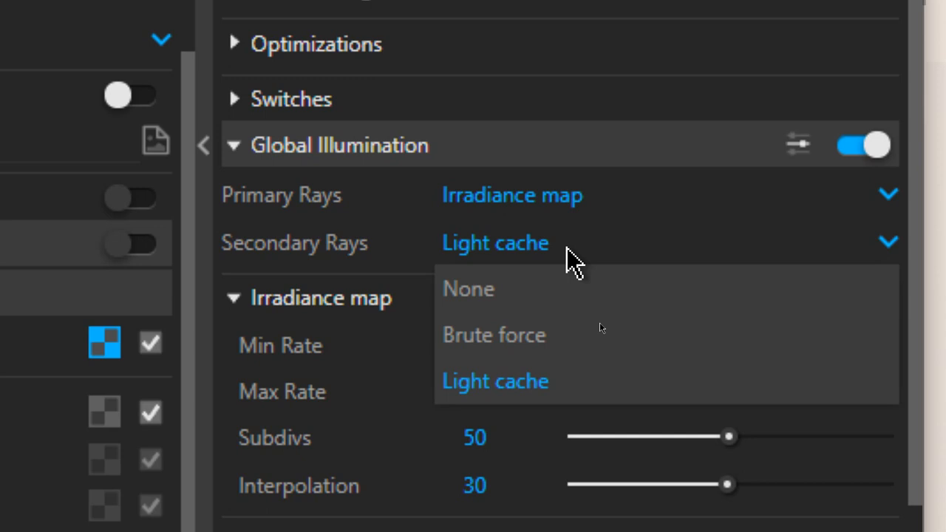
click(567, 250)
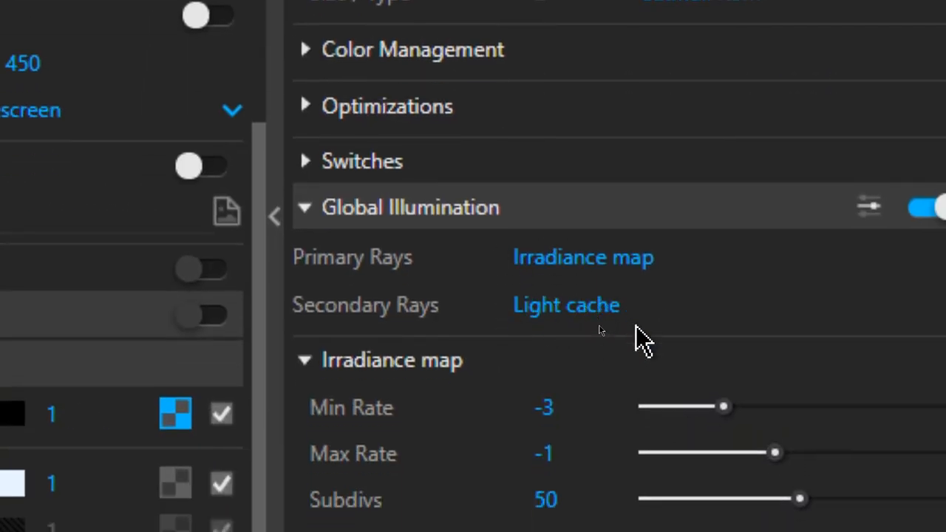
Show the advanced Global Illumination settings and turn on Ambient Occlusion.
scroll(638, 338, down, 4)
scroll(637, 332, up, 3)
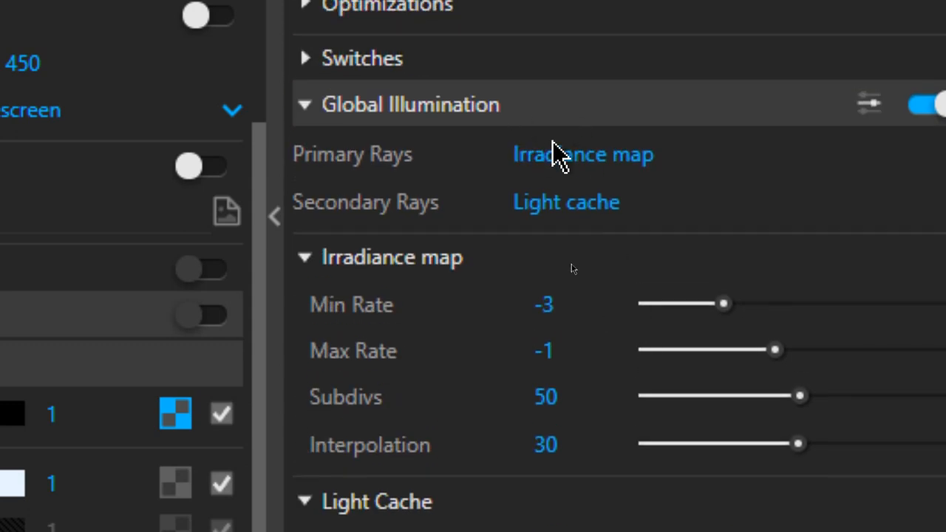
scroll(555, 163, down, 3)
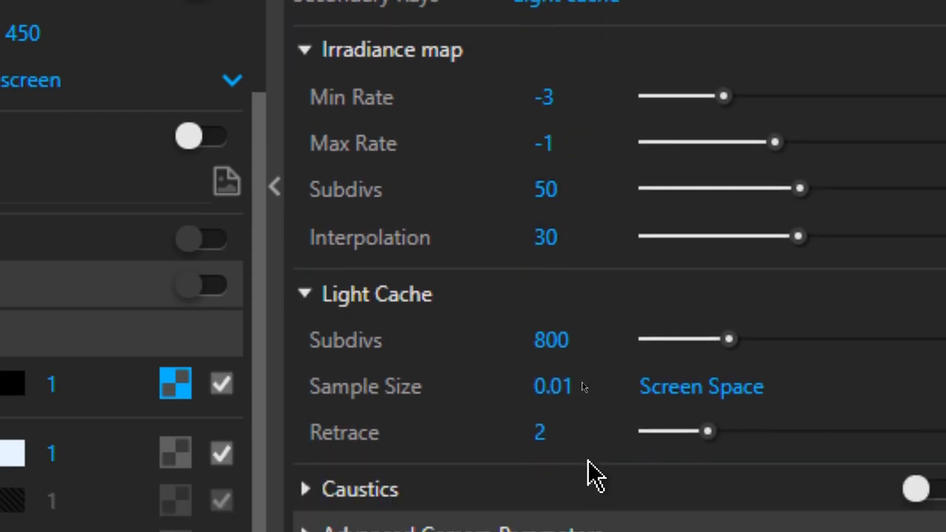
scroll(724, 197, up, 3)
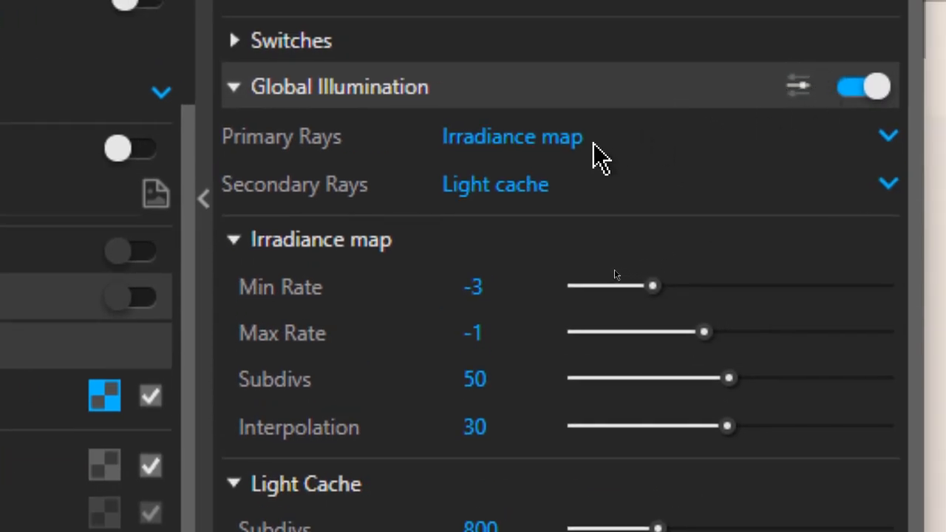
click(799, 92)
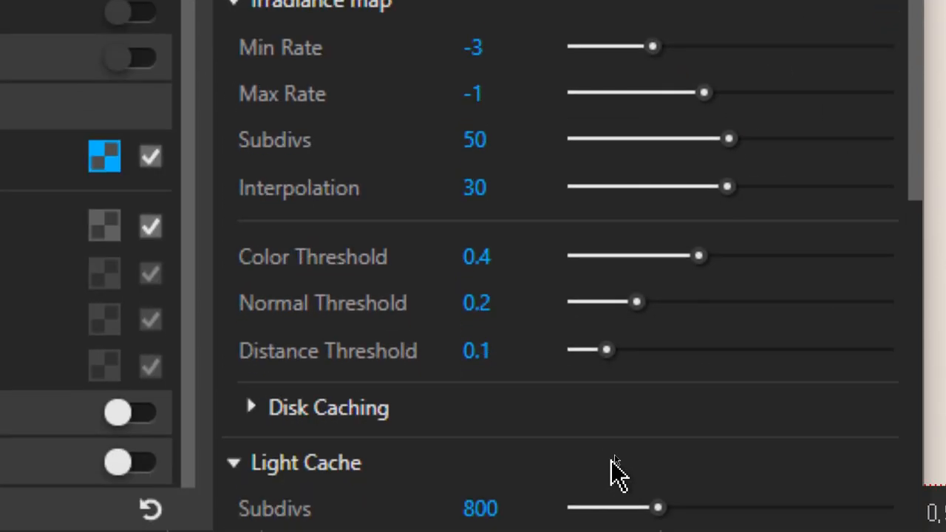
scroll(589, 521, down, 3)
scroll(588, 390, down, 5)
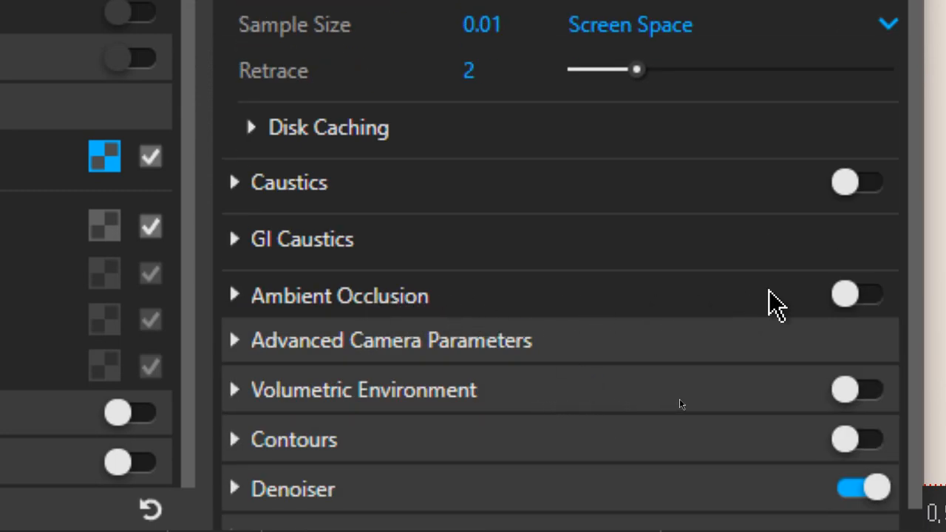
click(826, 296)
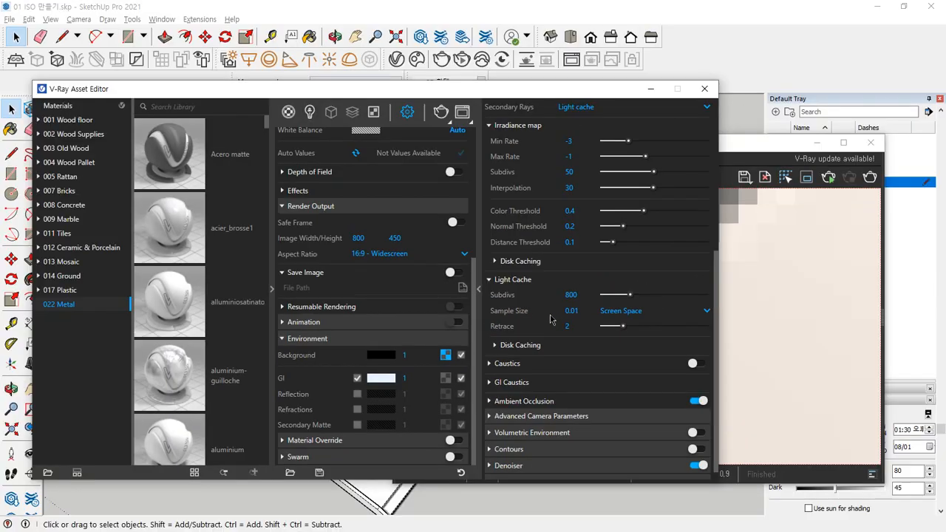
Render the house model again with the irradiance map and ambient occlusion settings.
click(441, 112)
scroll(687, 266, down, 4)
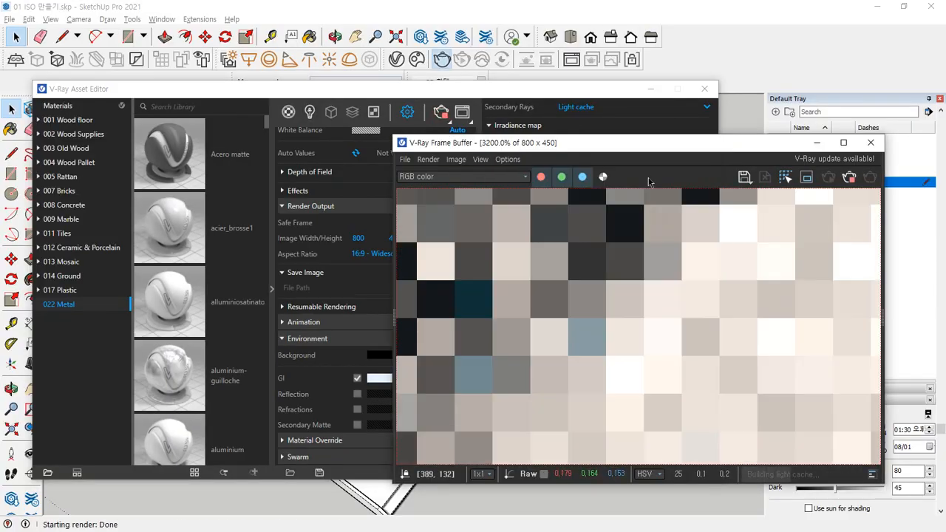
scroll(575, 234, up, 2)
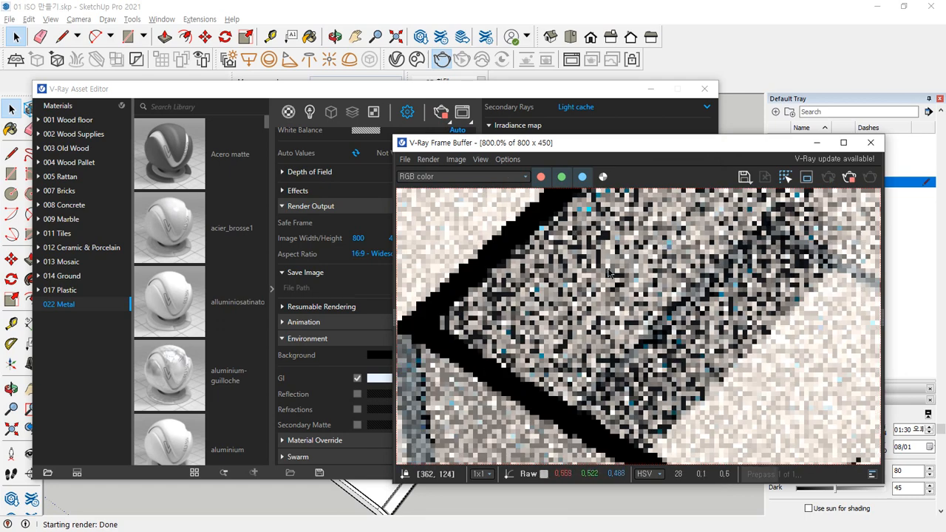
scroll(617, 276, down, 1)
scroll(617, 275, down, 2)
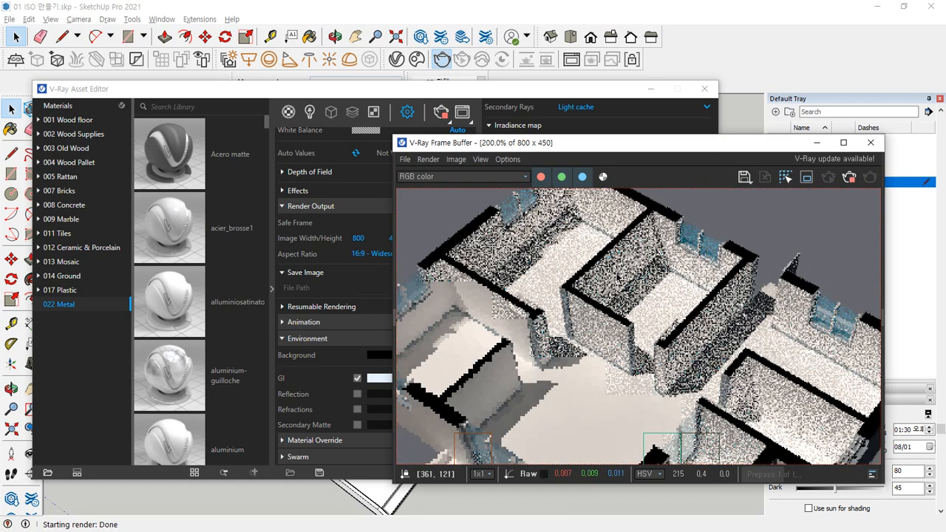
Examine the render's black wall tops, windows, shaded wall surfaces and room corners at close zoom and as a whole.
scroll(459, 316, up, 2)
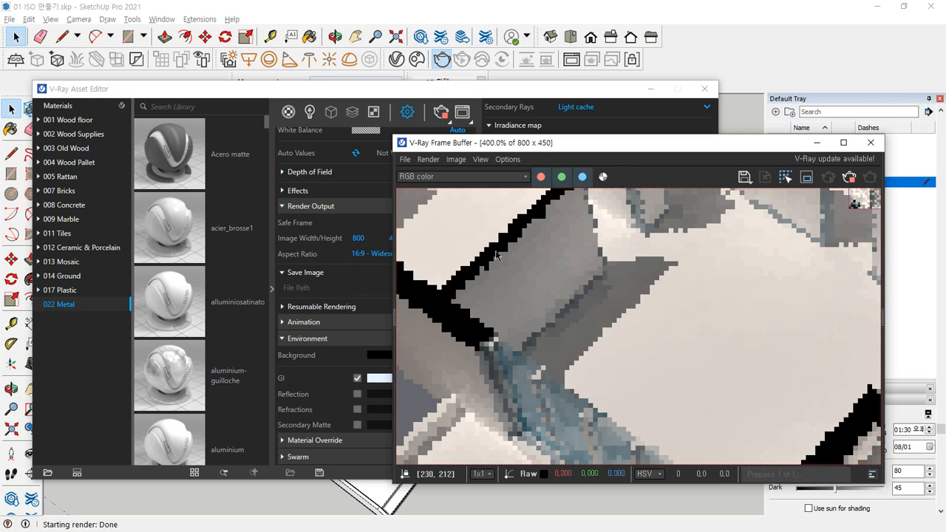
scroll(499, 277, down, 1)
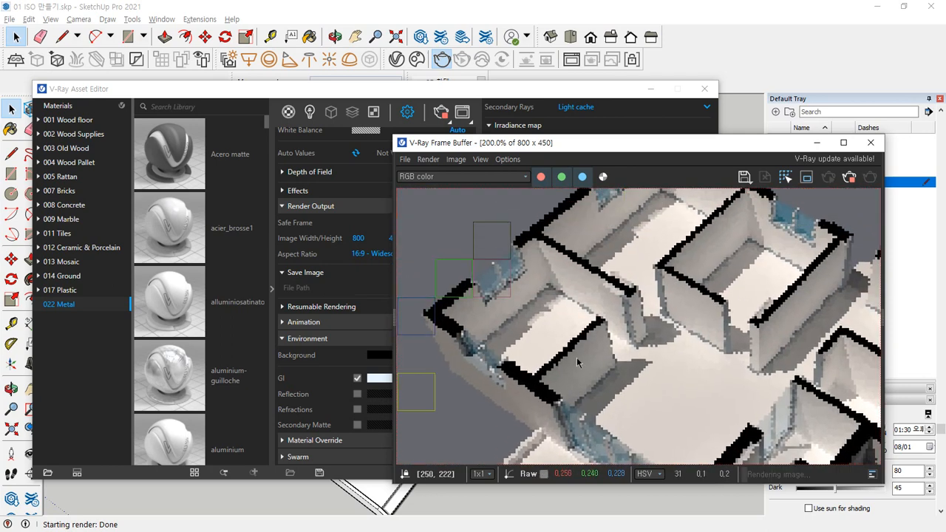
scroll(444, 314, up, 2)
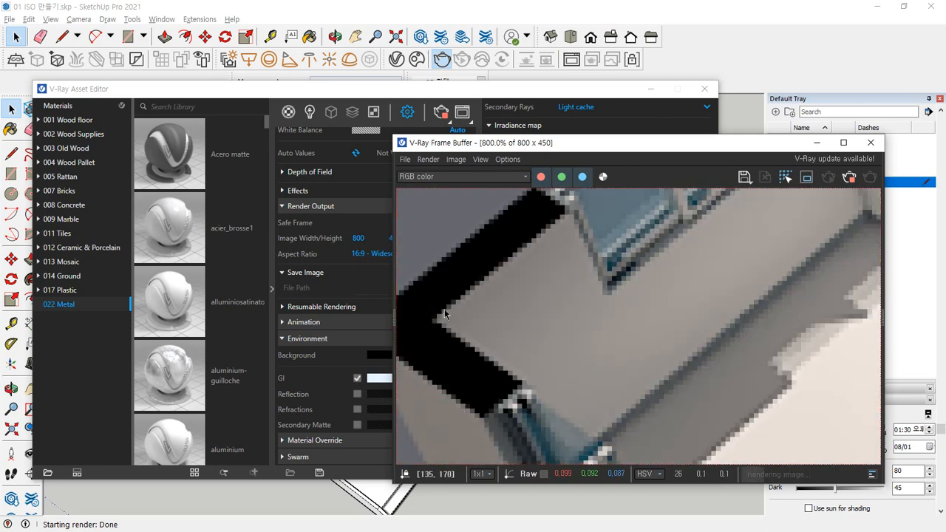
scroll(444, 314, down, 2)
scroll(547, 317, down, 1)
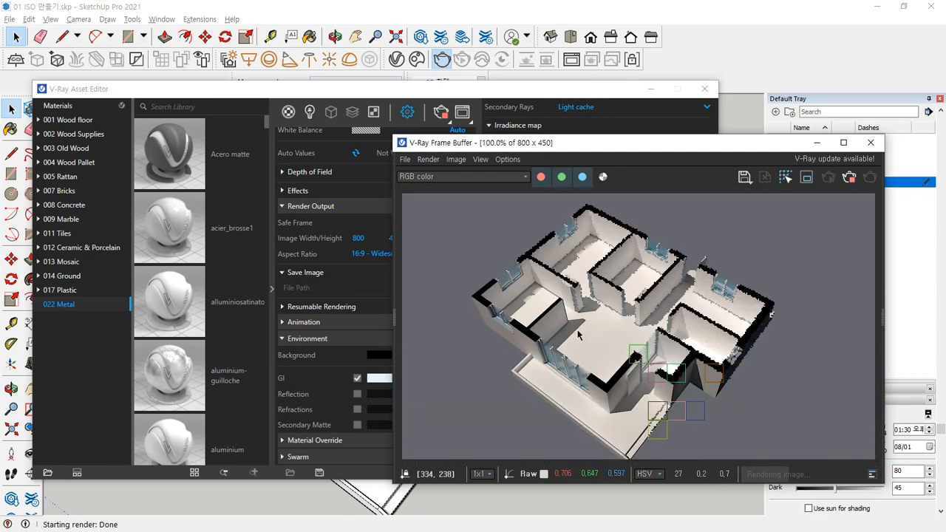
scroll(562, 331, up, 3)
scroll(599, 267, down, 1)
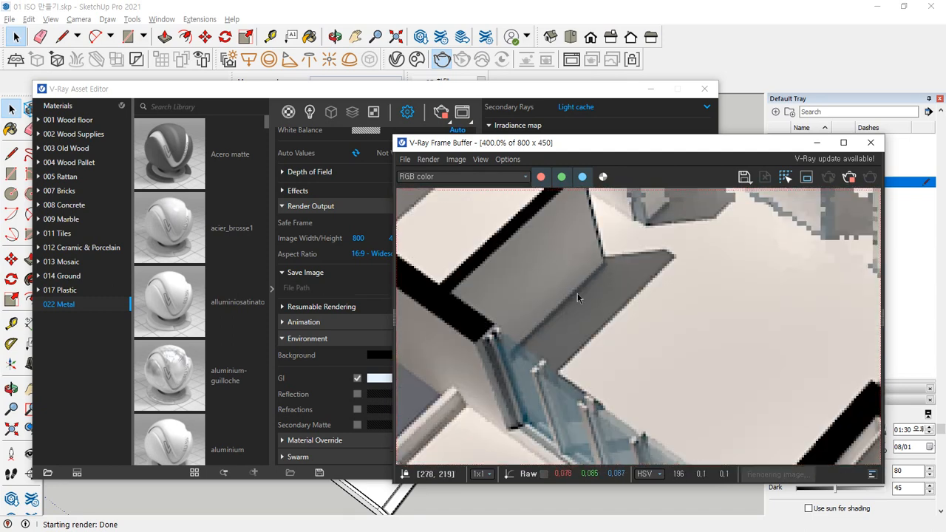
middle_drag(669, 241, 606, 308)
middle_drag(661, 285, 609, 337)
middle_drag(678, 312, 586, 356)
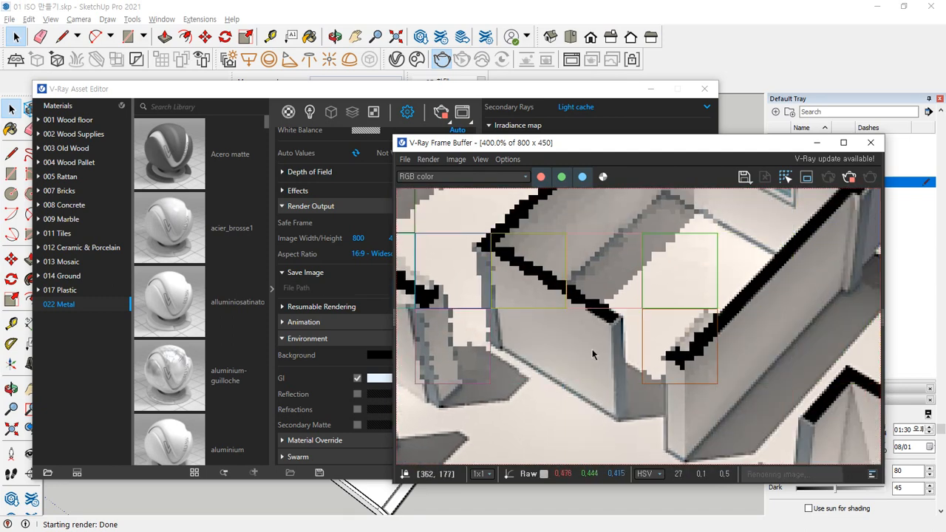
scroll(618, 344, down, 2)
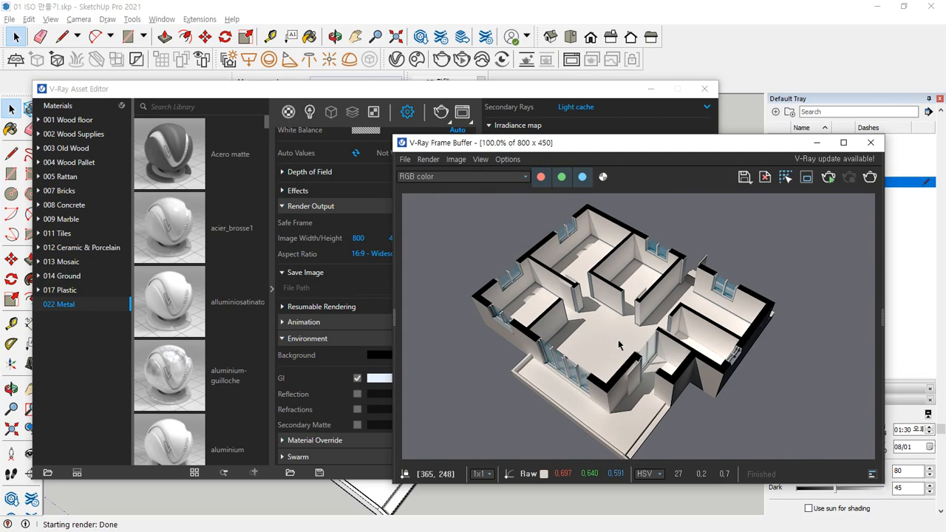
scroll(618, 345, up, 3)
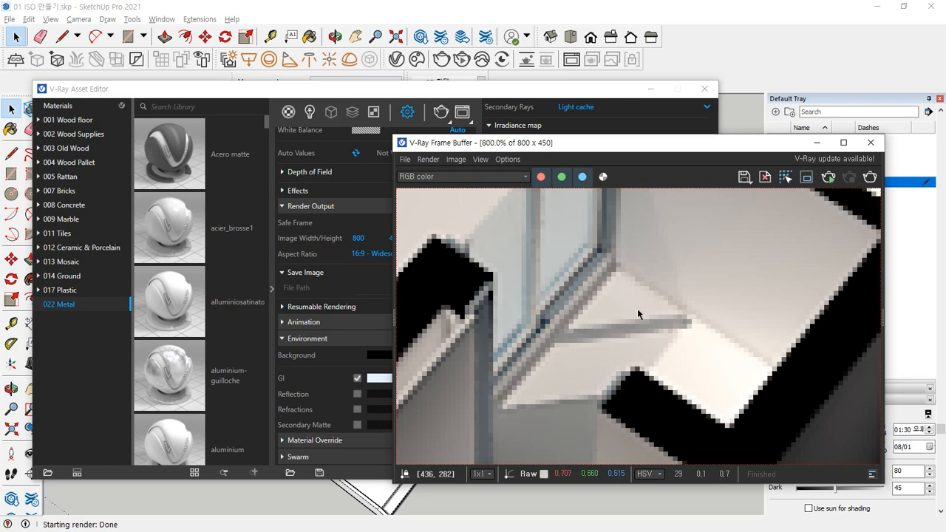
scroll(637, 308, down, 6)
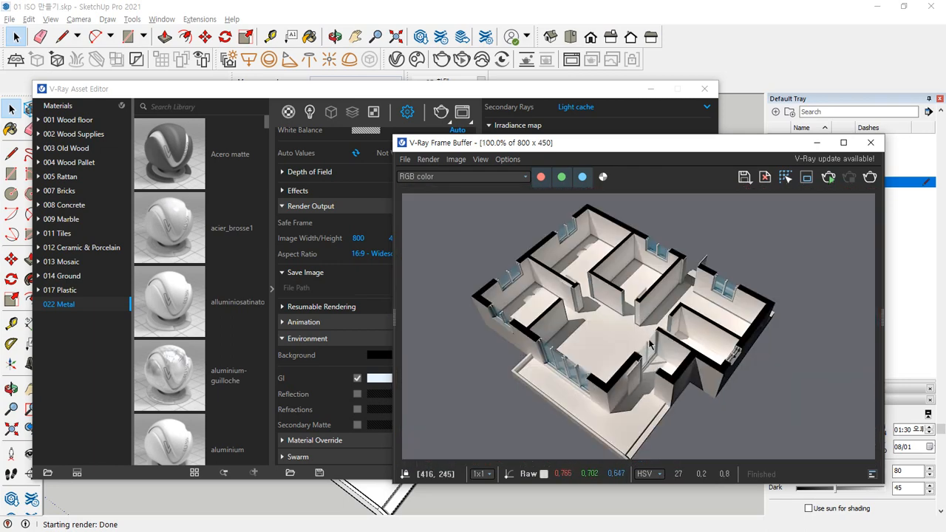
key(ctrl+2)
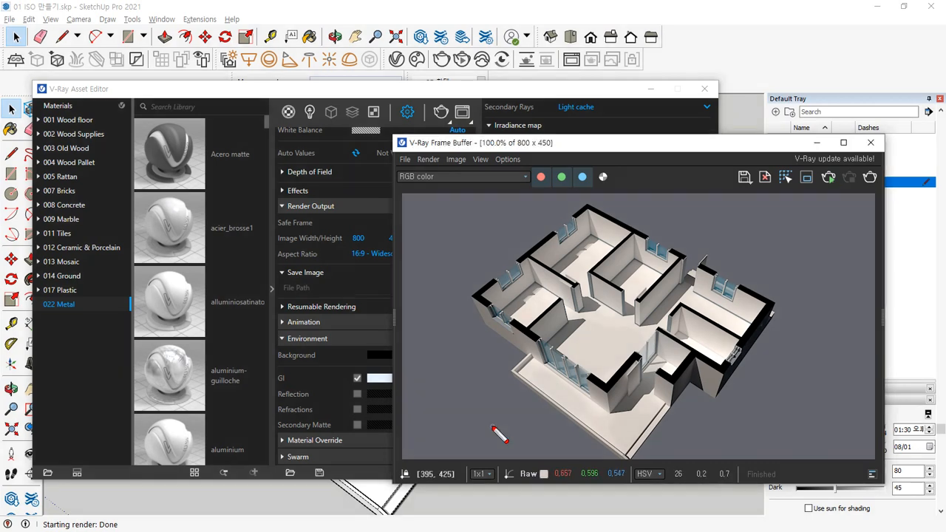
mouse_move(462, 435)
mouse_down()
mouse_move(433, 217)
mouse_move(765, 193)
mouse_move(817, 432)
mouse_move(497, 452)
mouse_up()
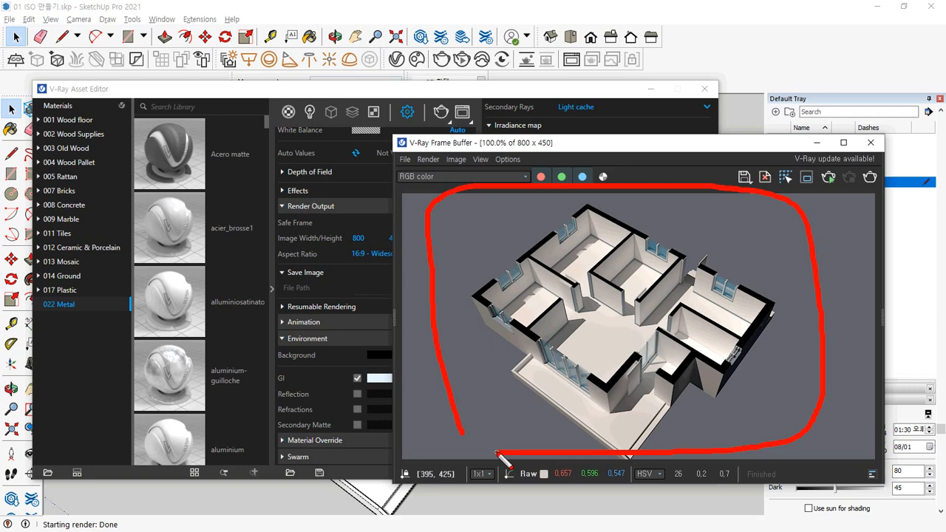
key(Escape)
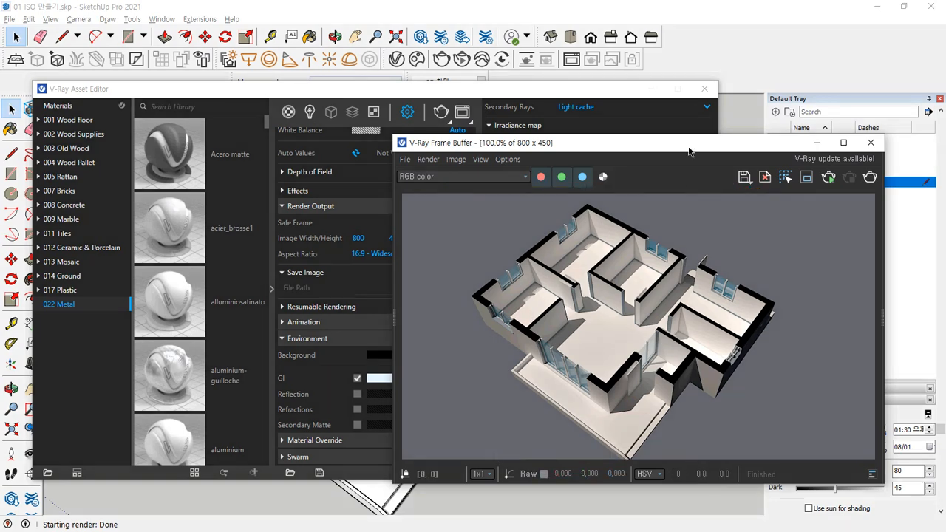
Close the Asset Editor and frame buffer, and place a V-Ray Infinite Plane at the model's origin.
click(704, 88)
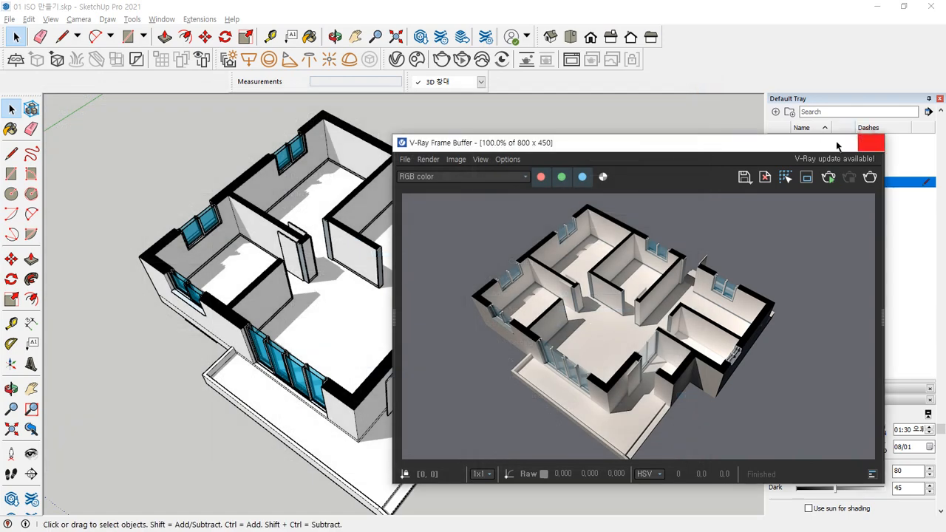
click(870, 142)
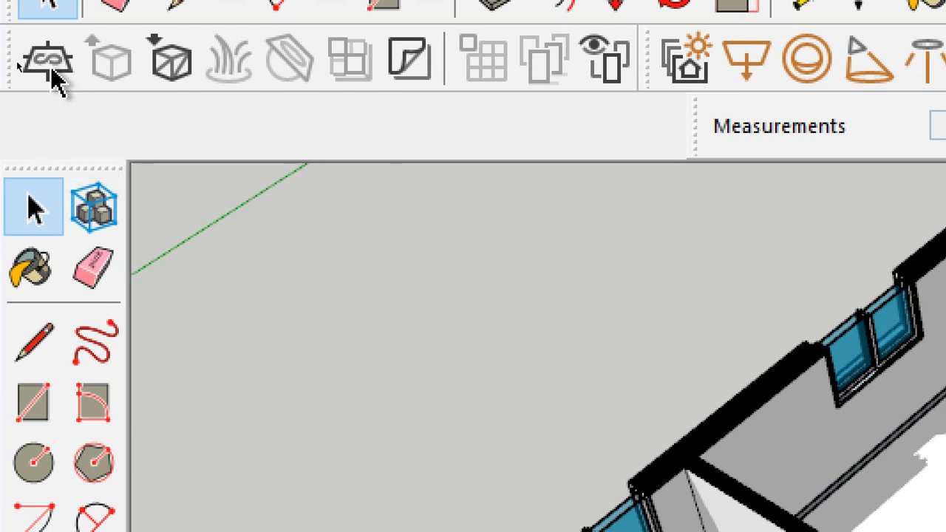
click(52, 68)
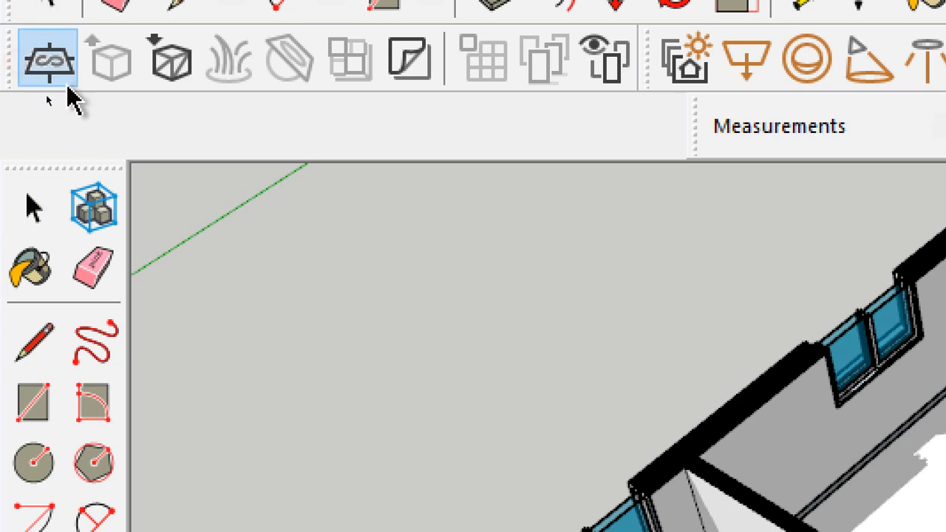
scroll(475, 416, down, 3)
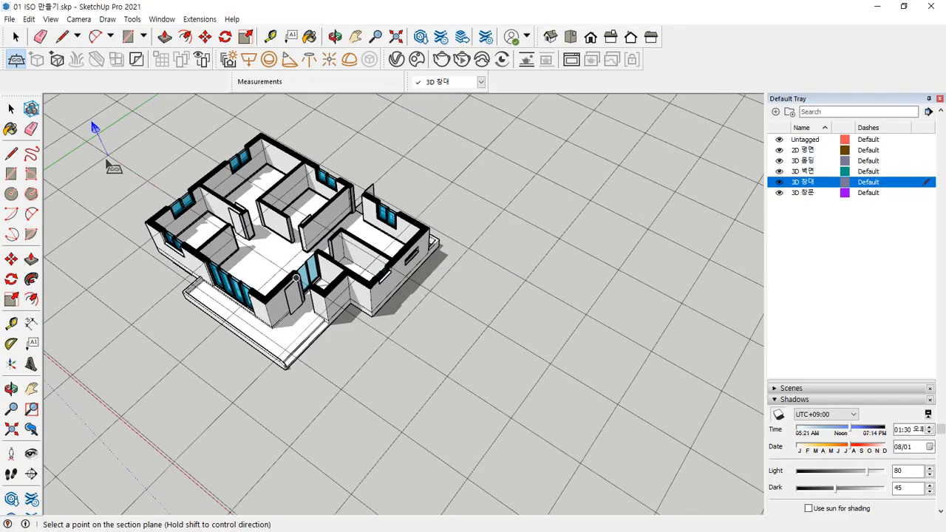
mouse_move(90, 116)
middle_down()
mouse_move(140, 239)
mouse_move(238, 271)
mouse_move(446, 241)
middle_up()
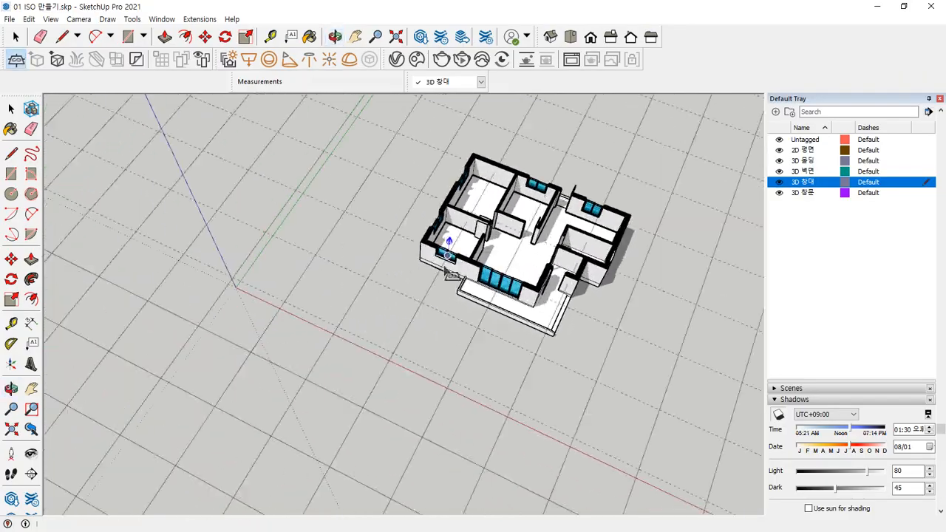
click(235, 287)
key(space)
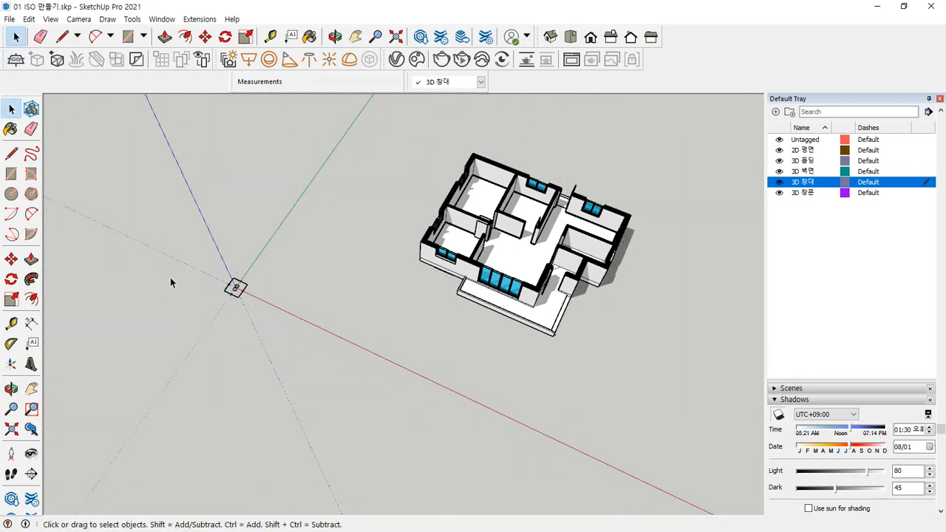
Frame the whole house from above and render it with the infinite plane as ground.
scroll(235, 327, up, 3)
middle_drag(364, 320, 274, 314)
scroll(273, 314, up, 5)
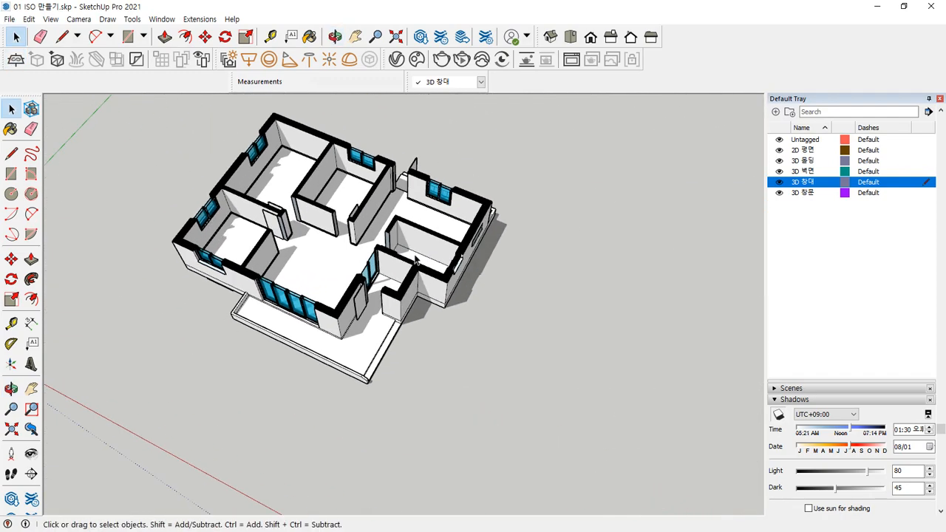
scroll(373, 257, up, 2)
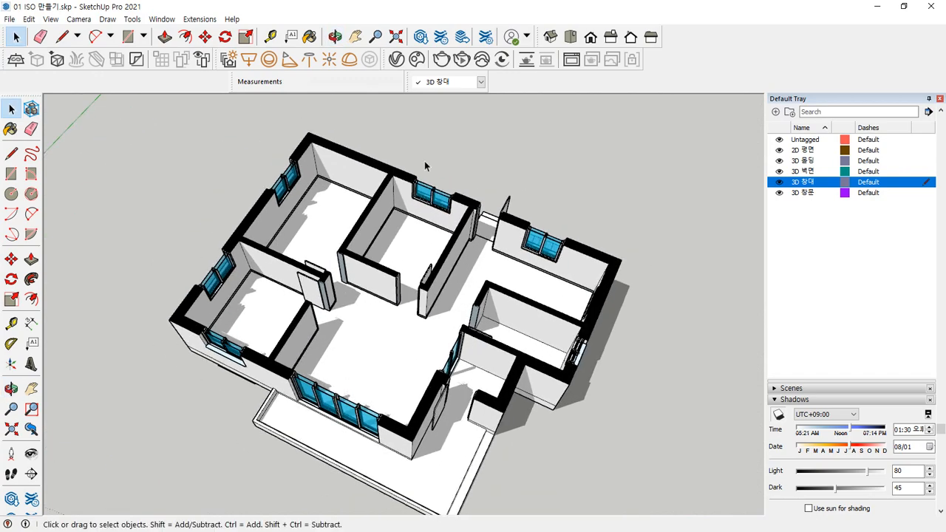
click(442, 59)
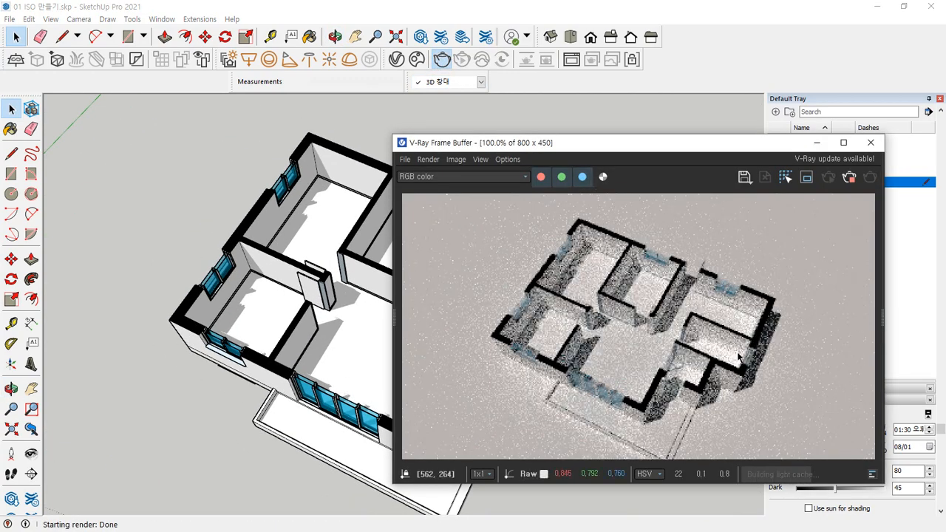
Examine the house's cast shadows on the infinite ground plane in the running render, both close up and as a whole.
scroll(794, 365, up, 2)
scroll(594, 303, down, 1)
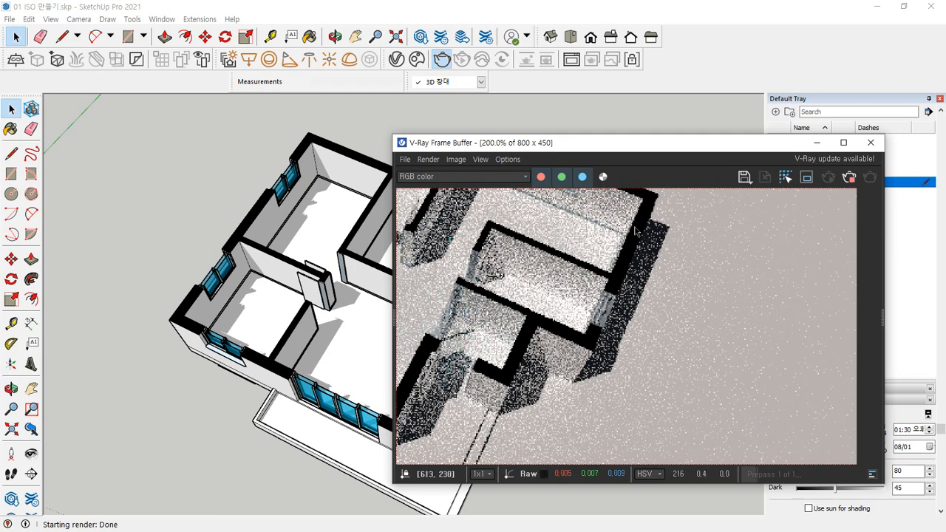
scroll(673, 252, down, 1)
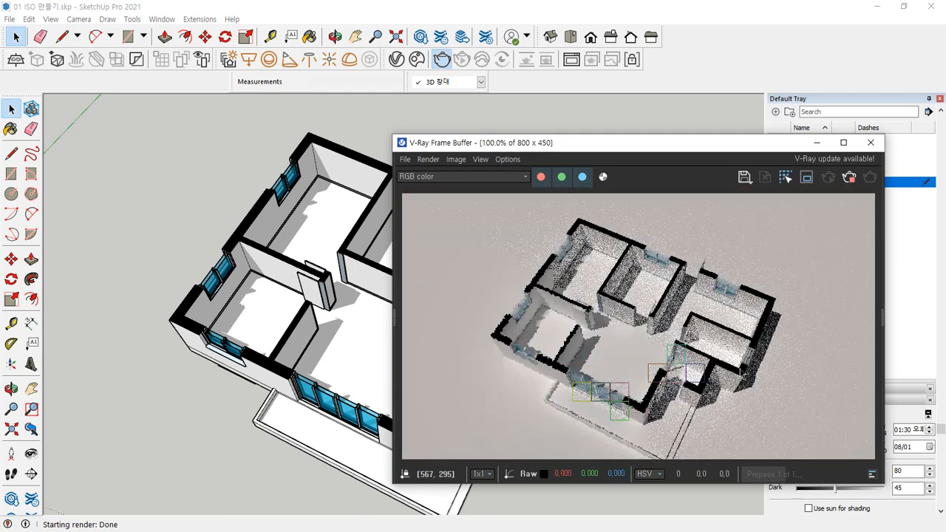
mouse_move(772, 405)
mouse_down()
mouse_move(739, 390)
mouse_move(800, 302)
mouse_up()
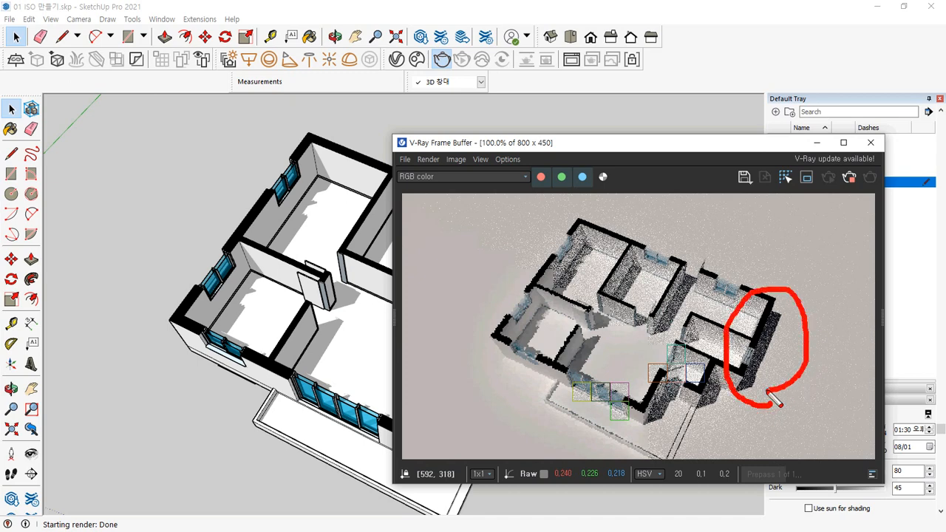
key(Escape)
Start an interactive render of the house and place the frame buffer, reduced in size, beside the model.
drag(644, 150, 480, 93)
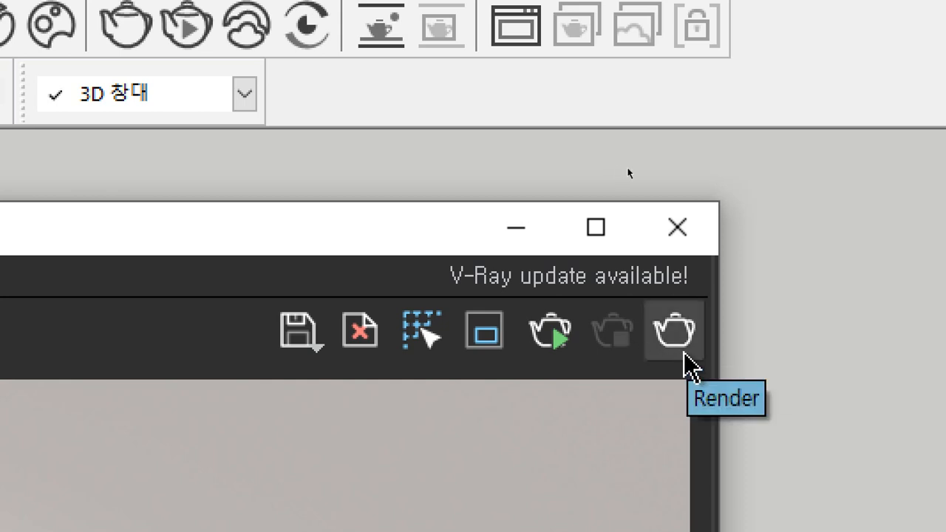
click(558, 360)
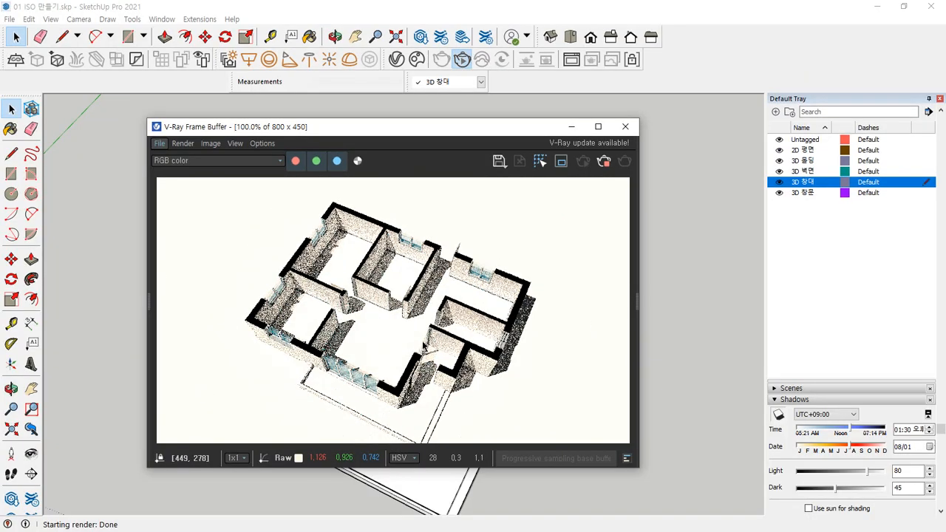
mouse_move(453, 129)
mouse_down()
mouse_move(672, 77)
mouse_move(731, 41)
mouse_up()
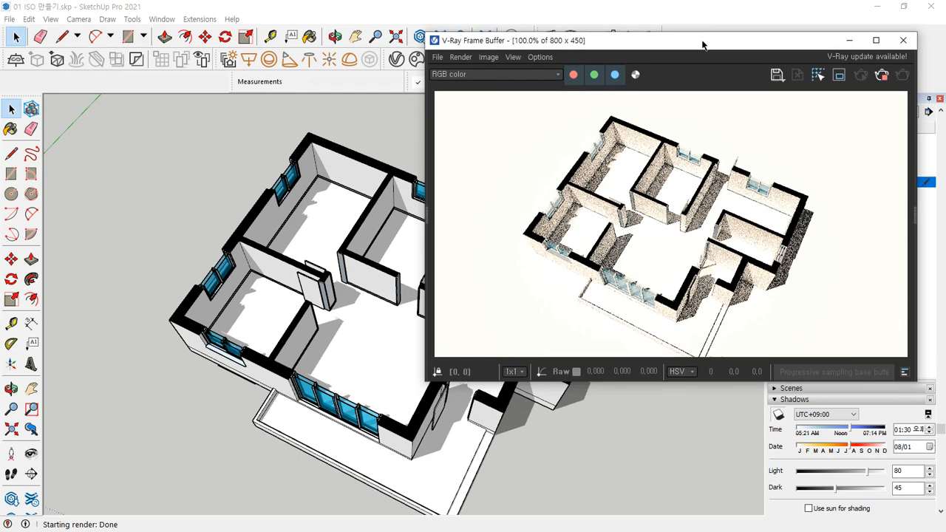
click(366, 7)
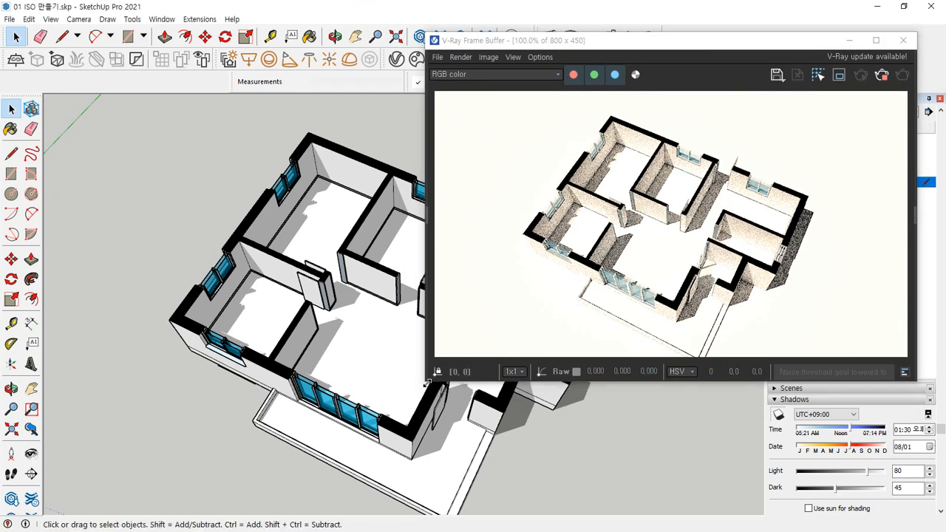
drag(428, 379, 486, 338)
Examine how the interactive render follows the model by changing the house's viewpoint and inspecting the updated image at close zoom.
scroll(653, 219, up, 5)
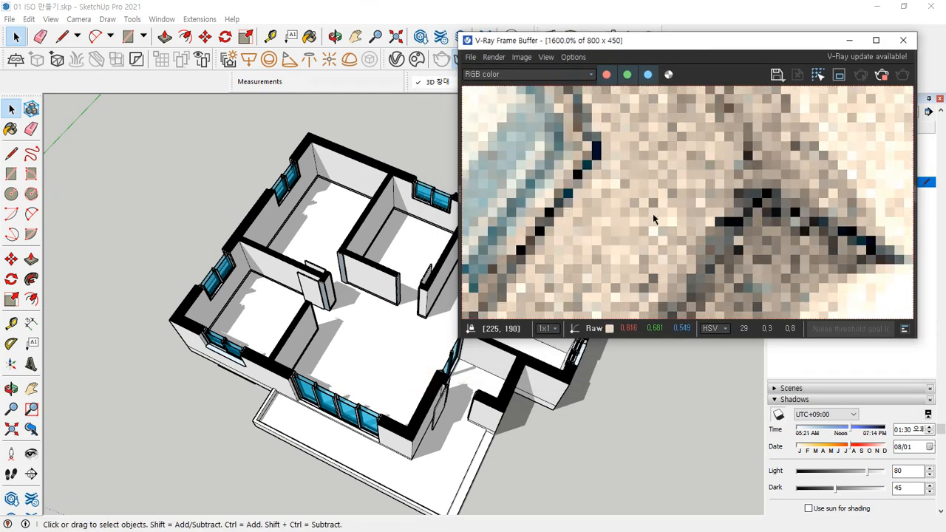
scroll(653, 219, down, 5)
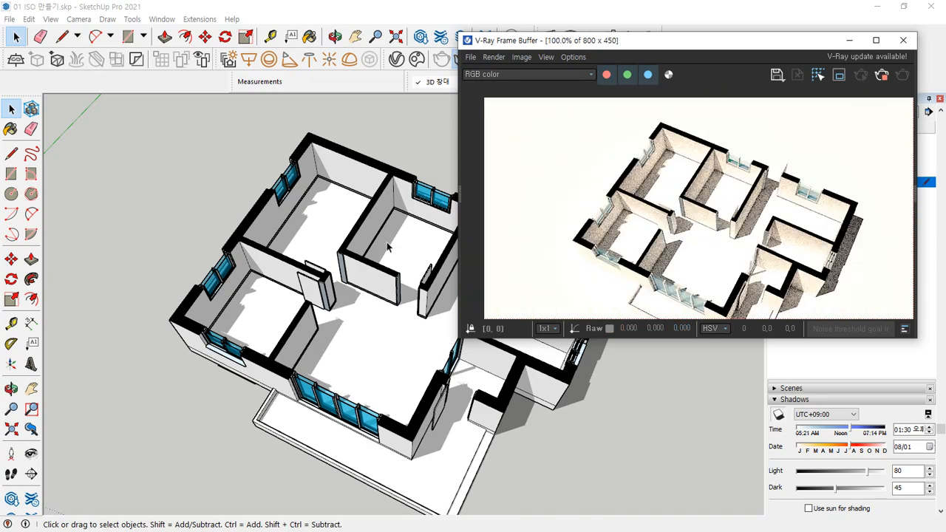
shift+middle_drag(410, 255, 313, 247)
scroll(274, 211, up, 2)
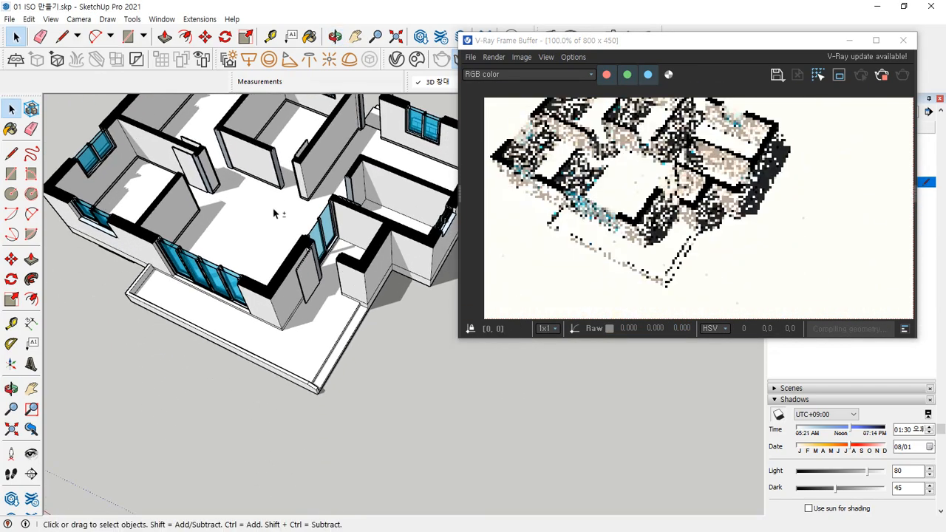
scroll(294, 345, down, 2)
mouse_move(294, 346)
shift+middle_down()
mouse_move(287, 378)
mouse_move(156, 300)
mouse_move(370, 336)
mouse_move(250, 359)
mouse_move(232, 317)
mouse_move(185, 374)
mouse_move(306, 367)
mouse_move(292, 351)
mouse_move(257, 358)
mouse_move(254, 376)
shift+middle_up()
mouse_move(207, 350)
middle_down()
mouse_move(316, 320)
mouse_move(253, 330)
mouse_move(345, 359)
mouse_move(350, 348)
mouse_move(353, 357)
middle_up()
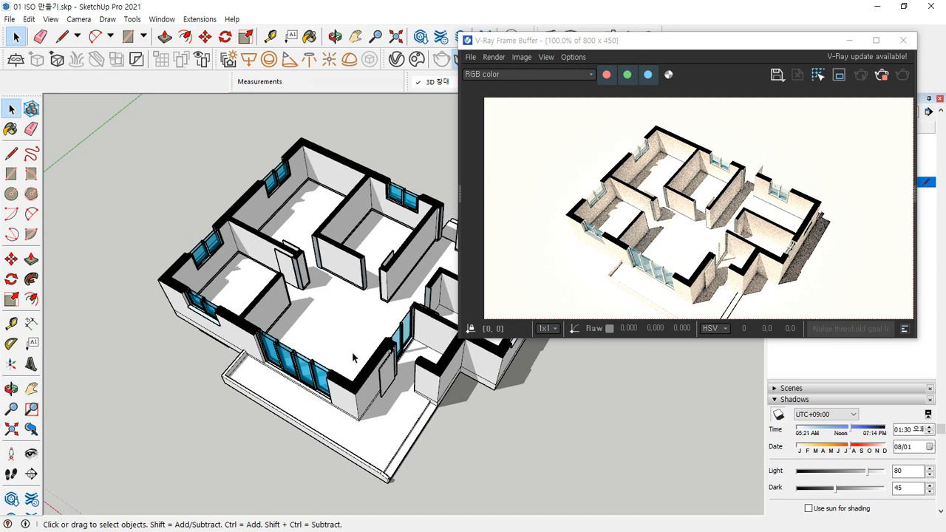
scroll(680, 218, up, 1)
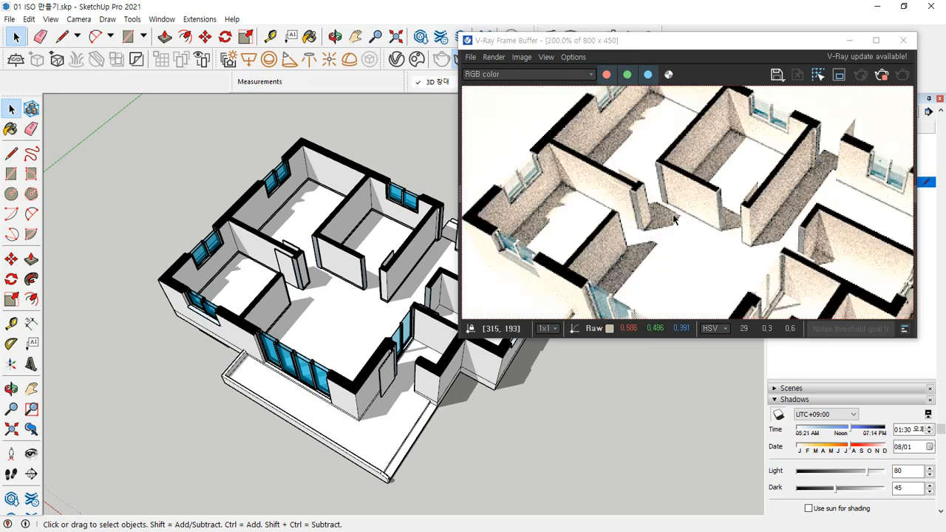
scroll(682, 217, up, 1)
scroll(681, 216, down, 2)
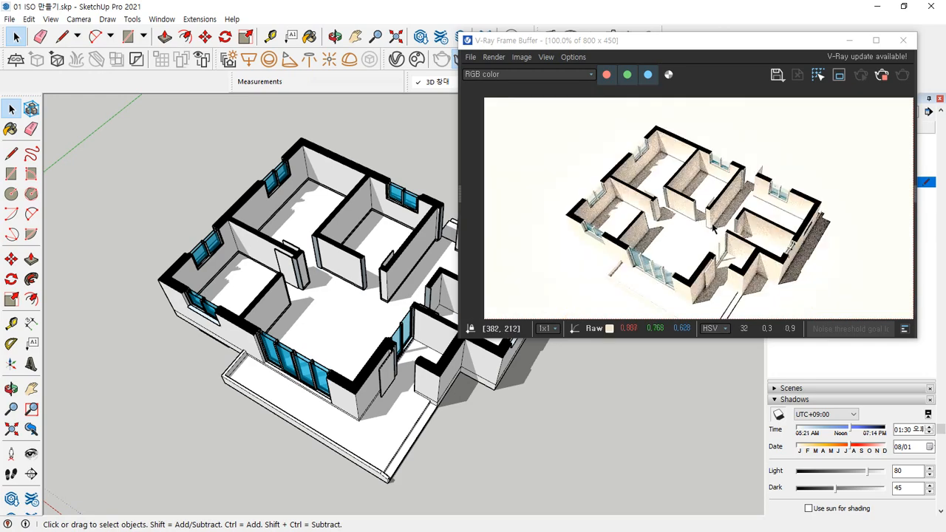
Orbit the house slightly, stop the interactive rendering and run a full render of this view.
mouse_move(345, 260)
middle_down()
mouse_move(354, 263)
mouse_move(334, 291)
mouse_move(348, 302)
middle_up()
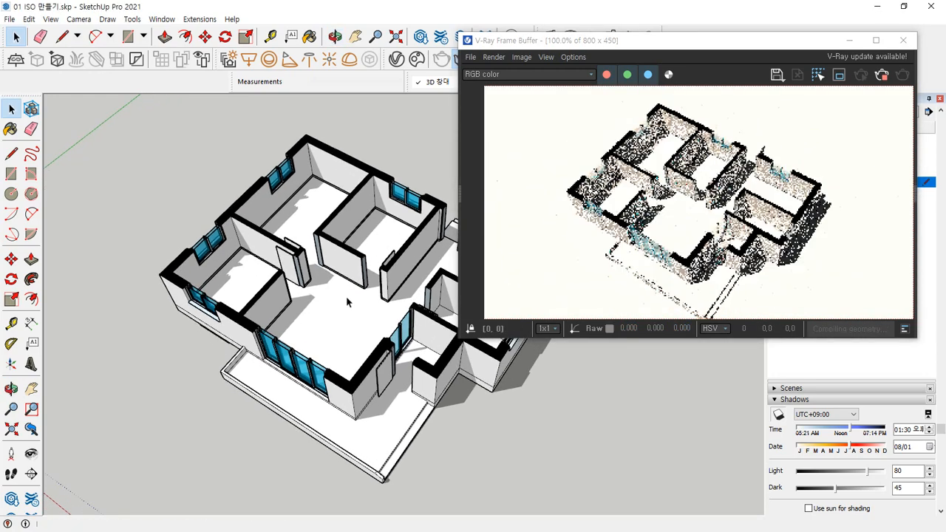
click(880, 74)
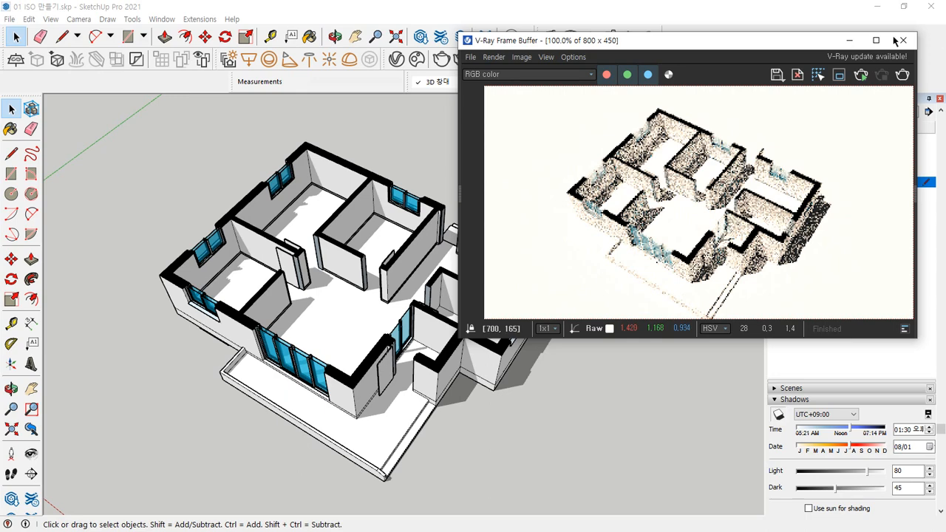
click(902, 76)
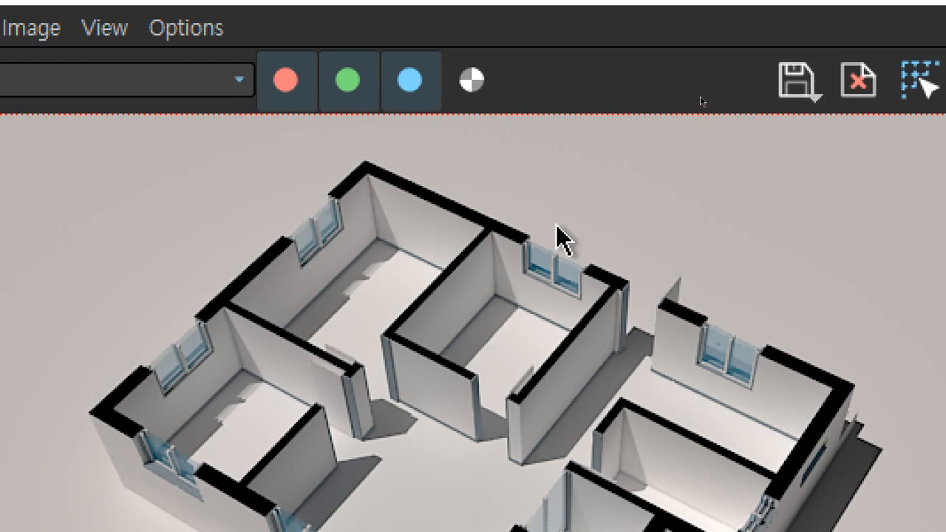
click(789, 92)
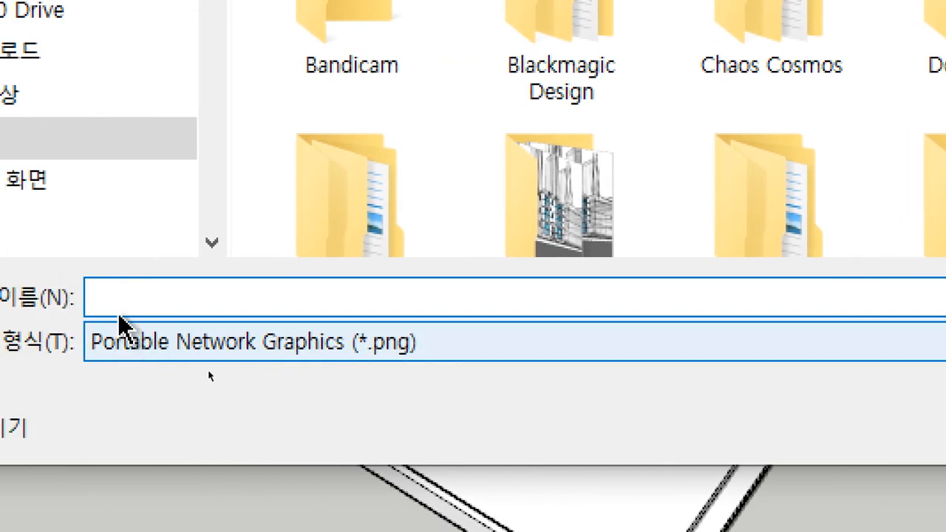
text(`)
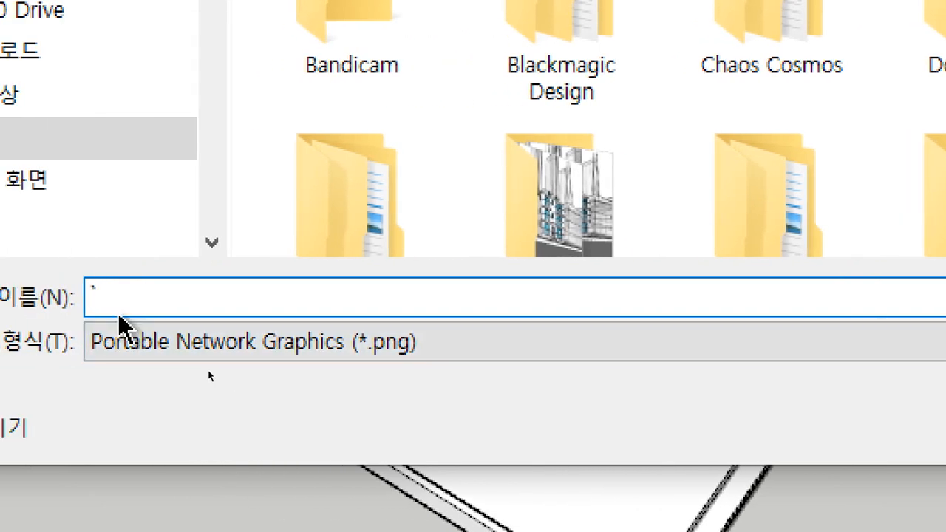
key(BackSpace)
key(Escape)
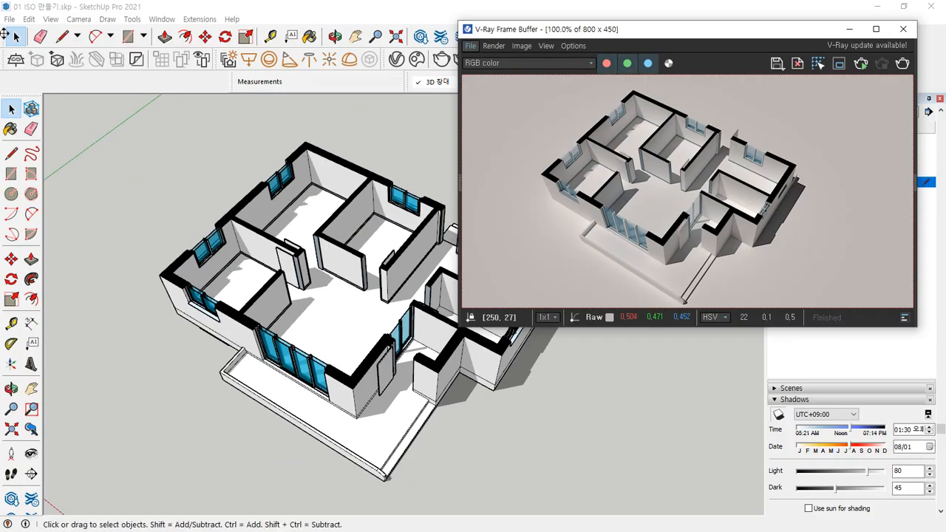
Export the current model view as a 2D graphic in PNG format named "01 ISO 만들기.png" in the 문서 folder.
click(9, 19)
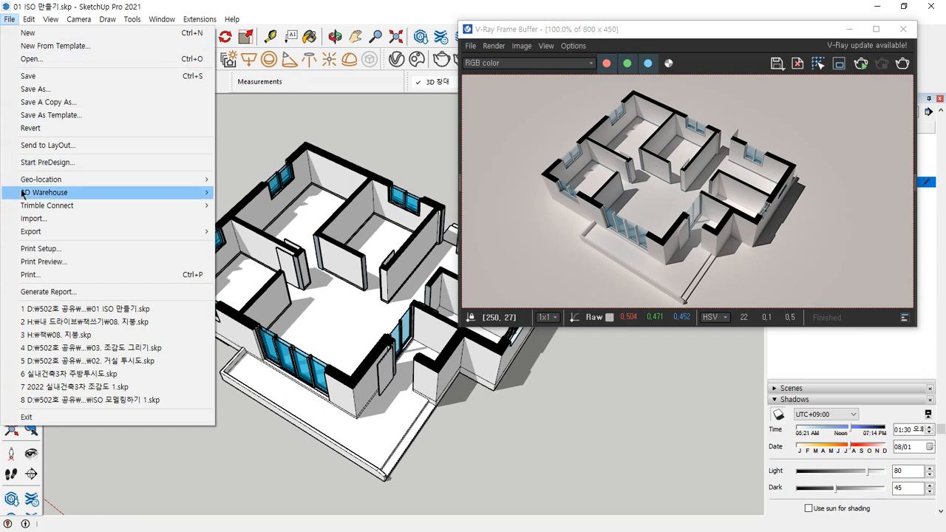
mouse_move(29, 233)
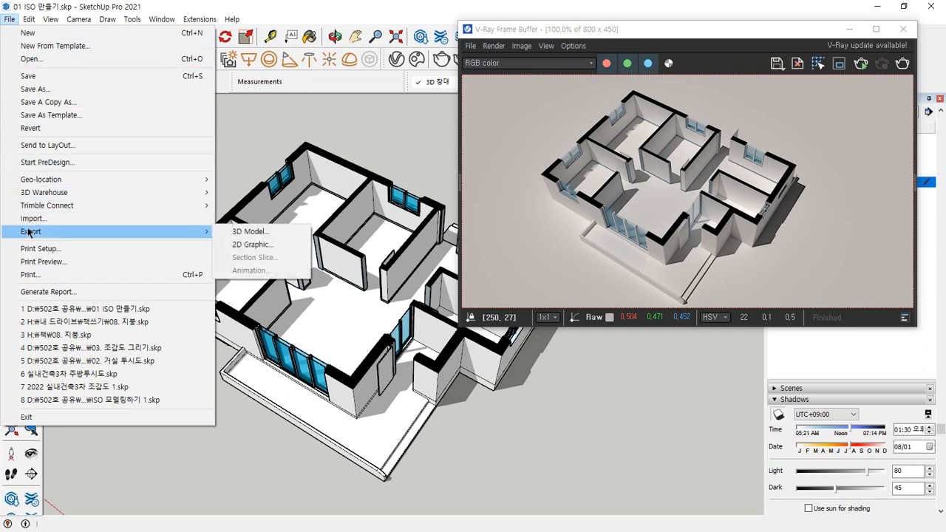
click(266, 246)
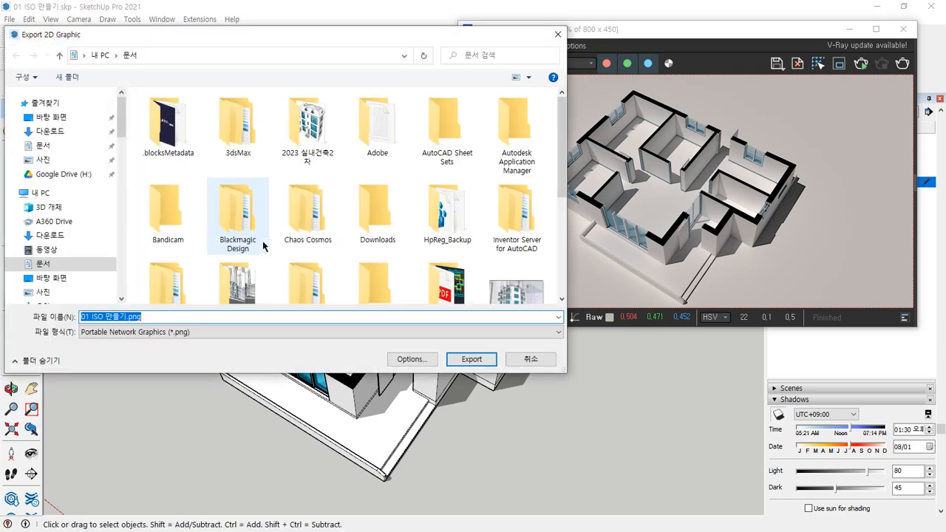
drag(251, 41, 372, 42)
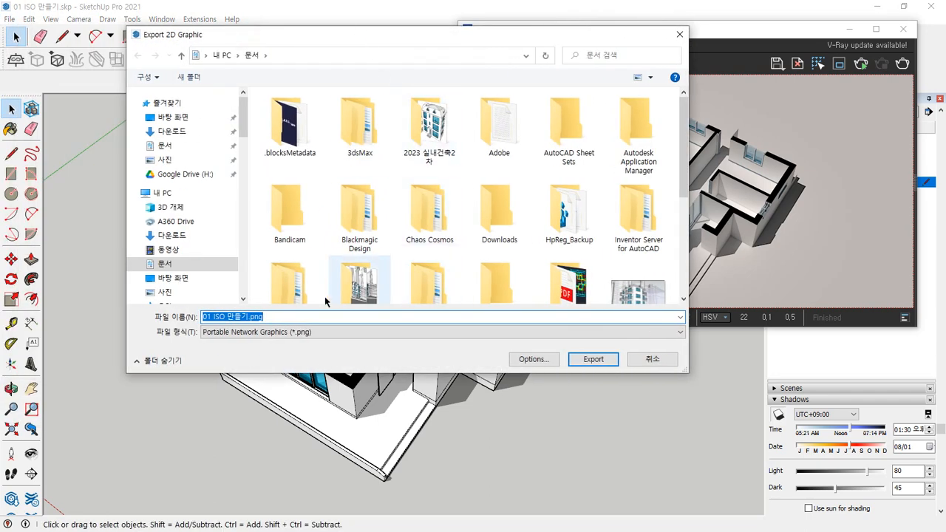
click(593, 359)
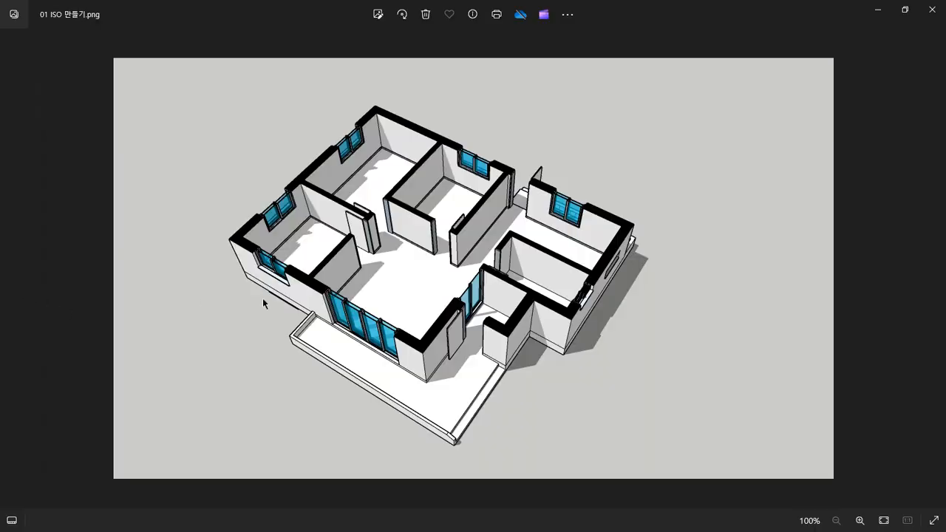
Compare the exported PNG in the image viewer with the V-Ray render by arranging both windows side by side.
scroll(355, 294, up, 1)
scroll(355, 294, up, 1)
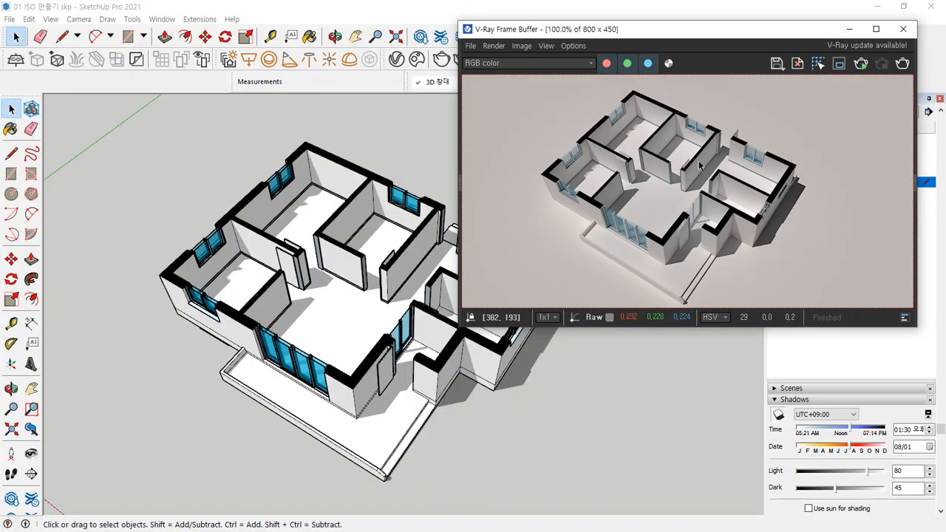
drag(667, 25, 641, 63)
drag(542, 96, 570, 74)
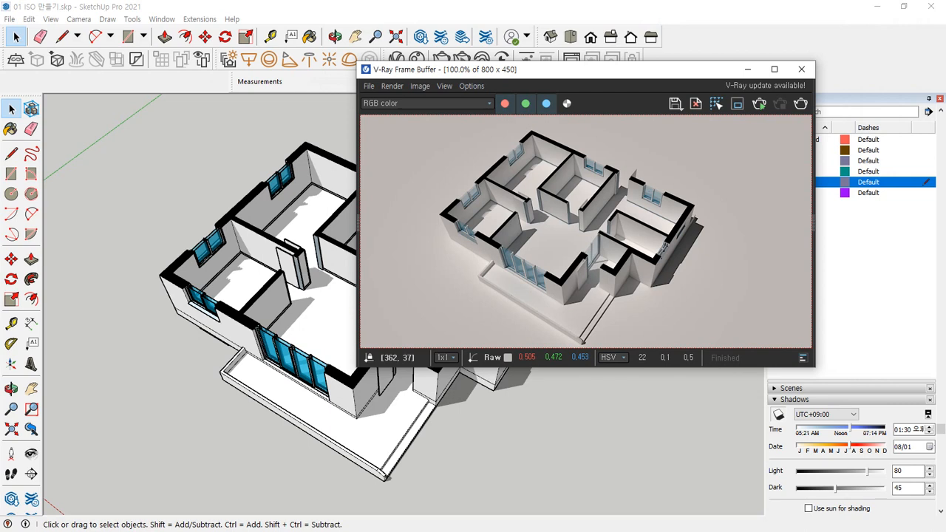
key(alt+Tab)
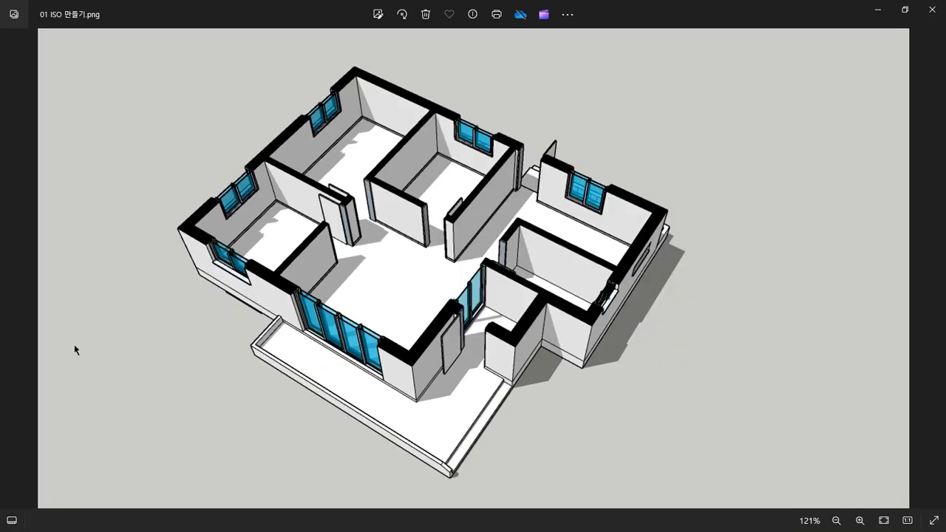
double_click(737, 6)
drag(636, 68, 545, 54)
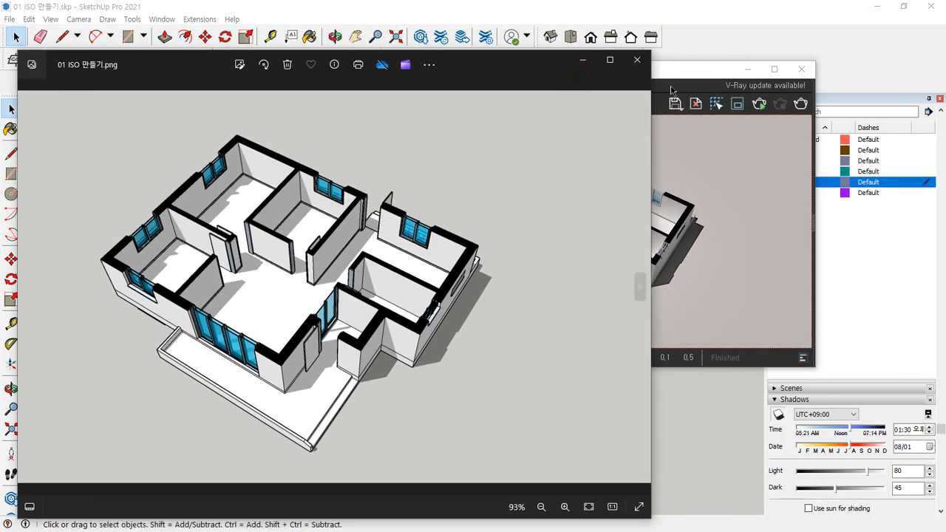
drag(676, 70, 754, 81)
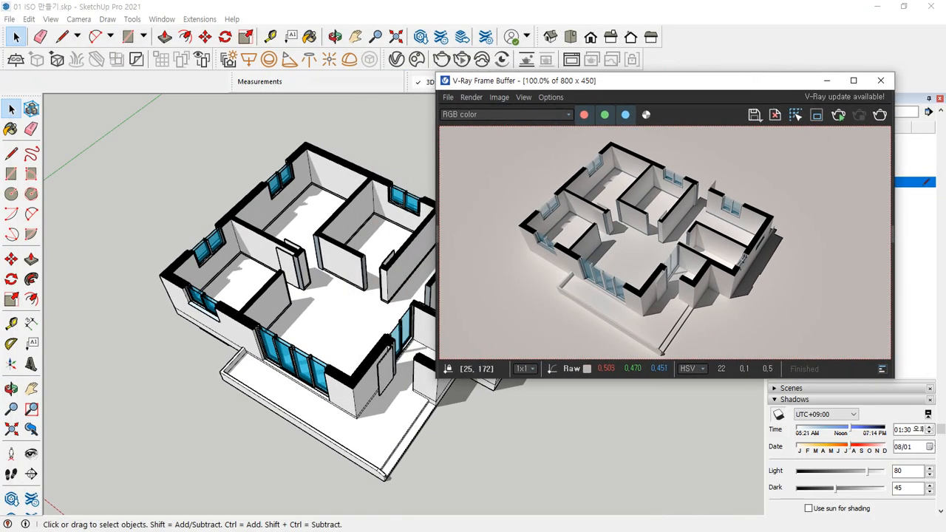
key(alt+Tab)
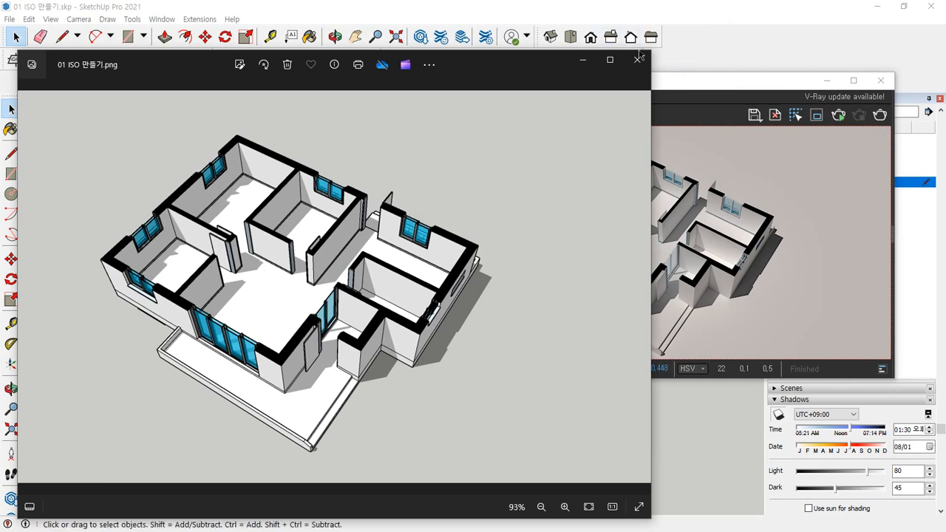
drag(651, 51, 444, 46)
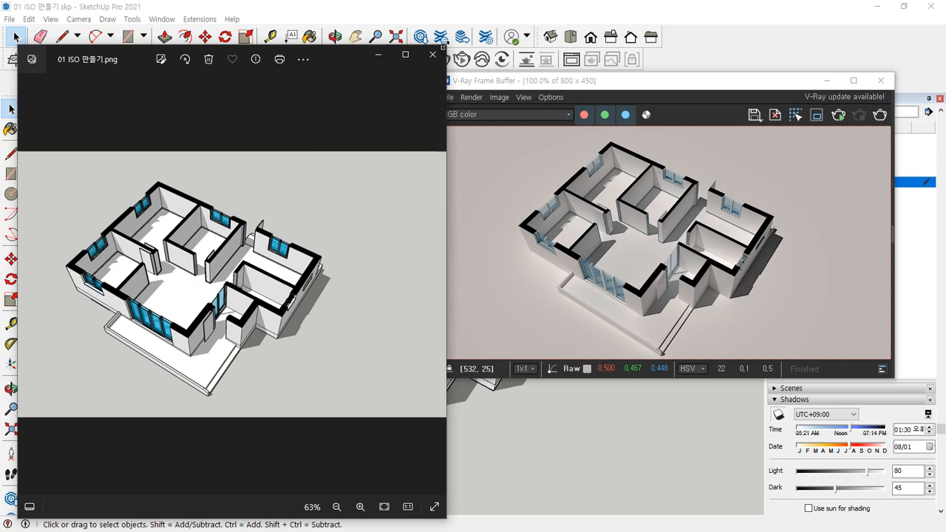
scroll(182, 245, up, 4)
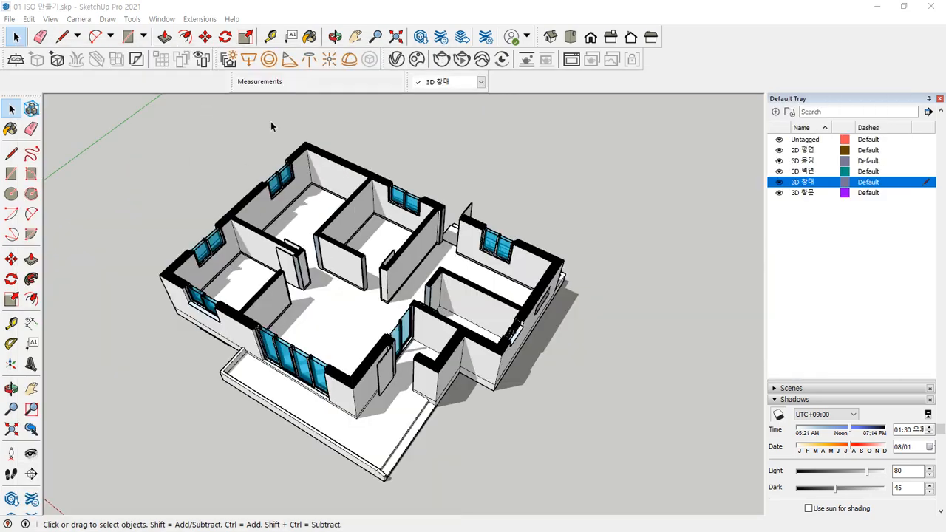
scroll(296, 289, up, 4)
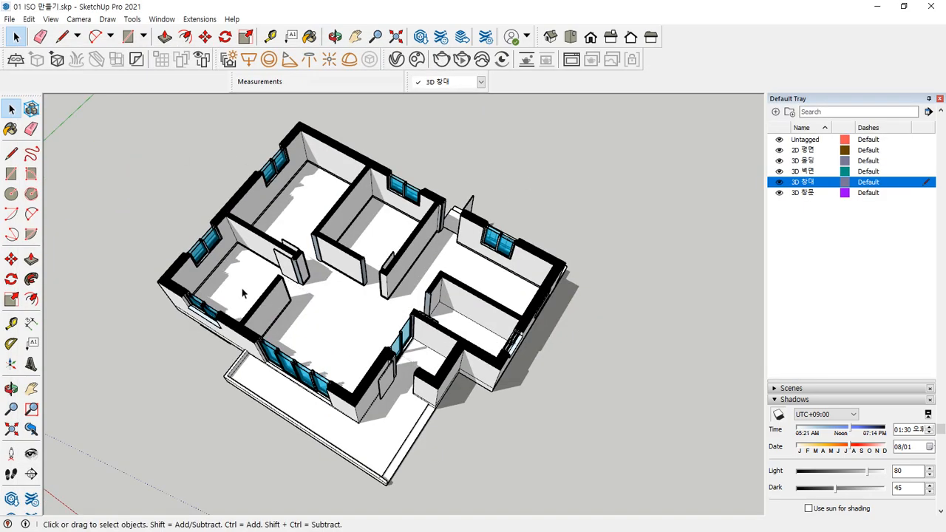
scroll(357, 266, up, 1)
scroll(357, 266, down, 3)
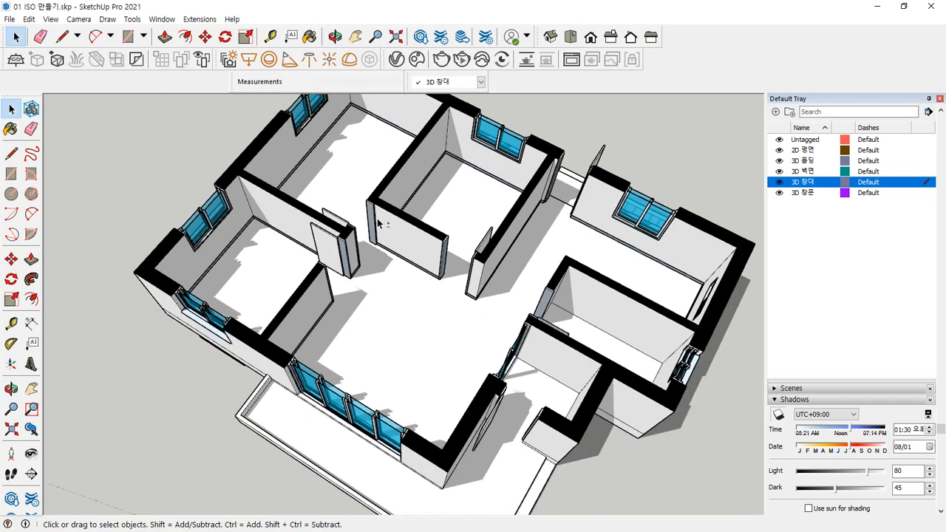
shift+middle_drag(376, 220, 310, 252)
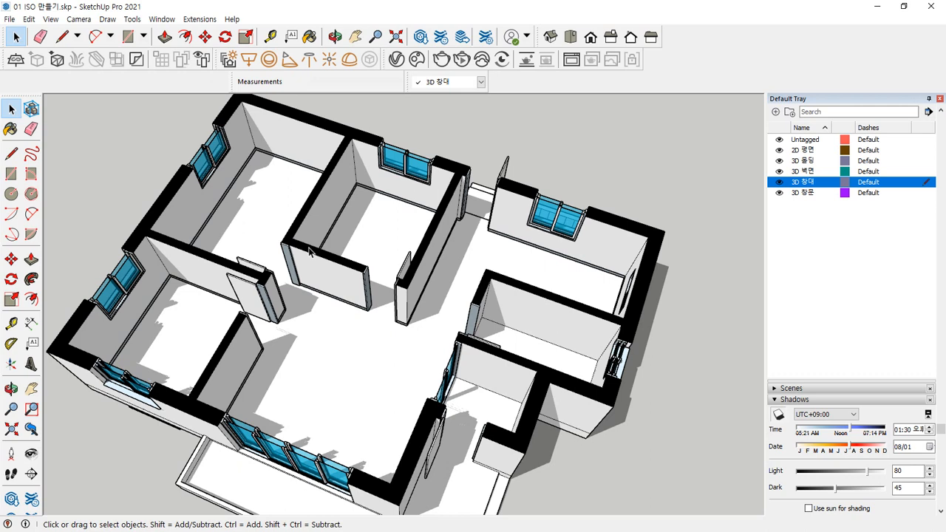
Open 3D Warehouse and dismiss the update notice on its home page.
click(200, 19)
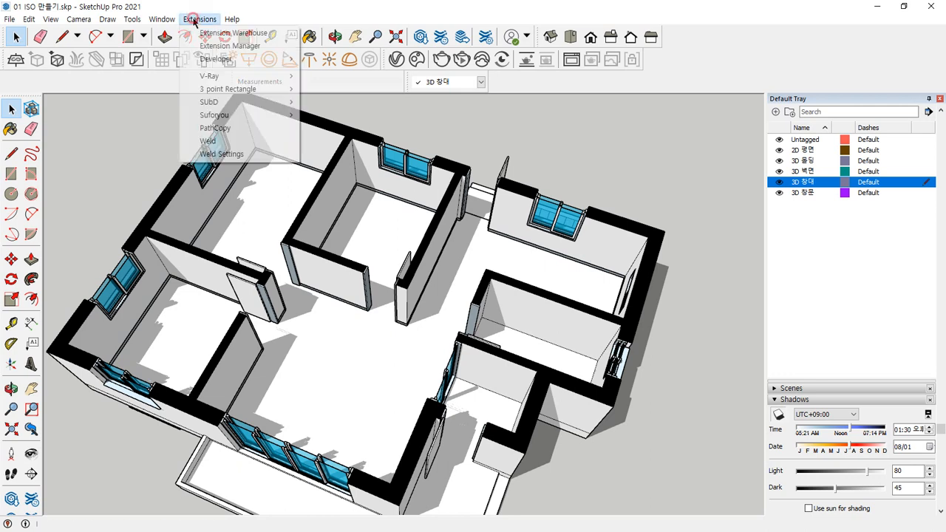
mouse_move(232, 21)
mouse_move(170, 25)
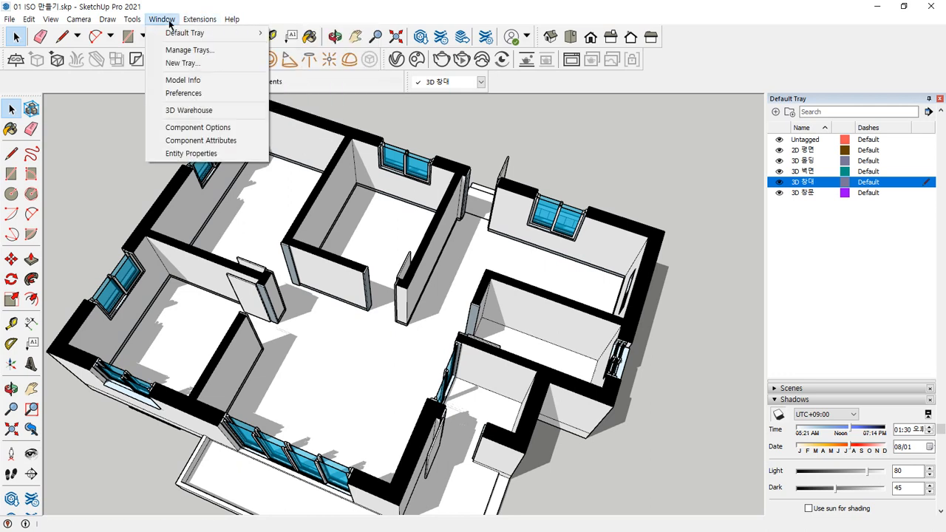
click(169, 24)
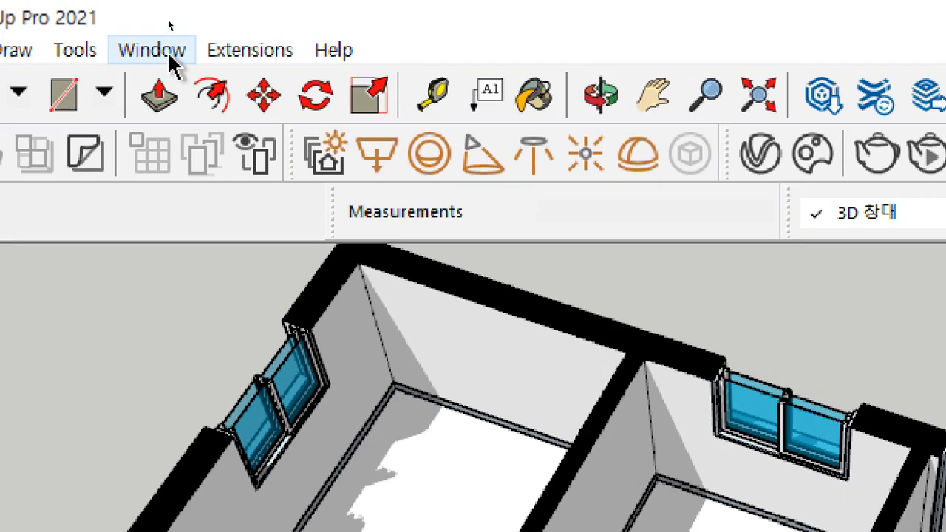
click(170, 23)
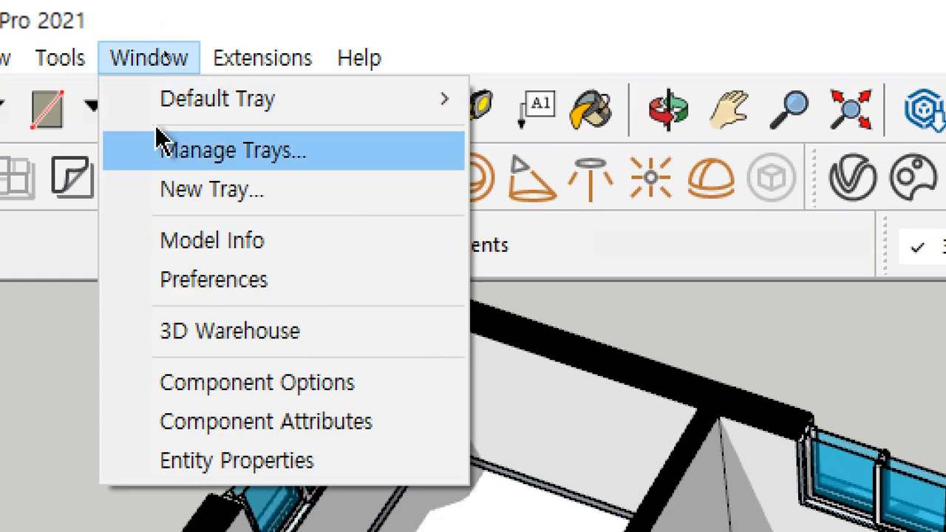
click(131, 341)
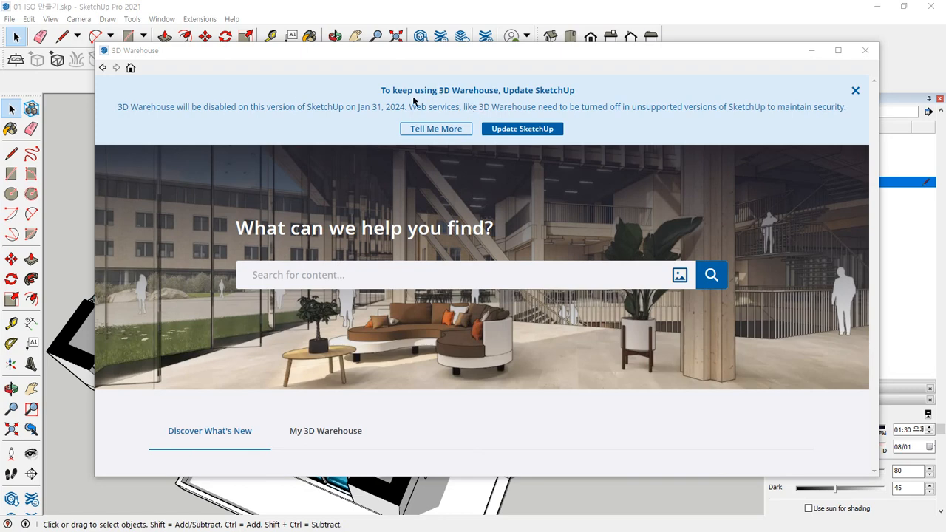
click(855, 90)
Browse the 3D Warehouse staff picks, view the detail page of the sofa set "wer" and return to the home page.
scroll(784, 163, down, 2)
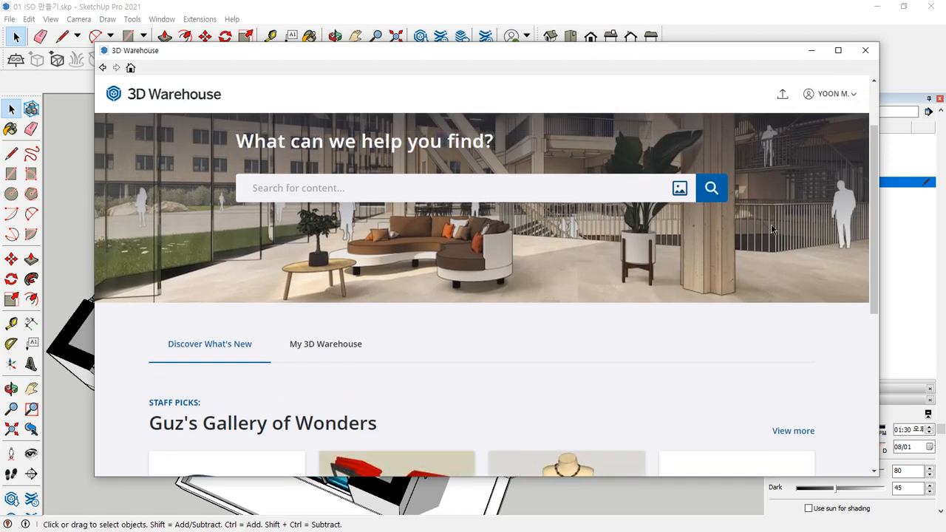
scroll(732, 113, up, 1)
scroll(812, 236, down, 5)
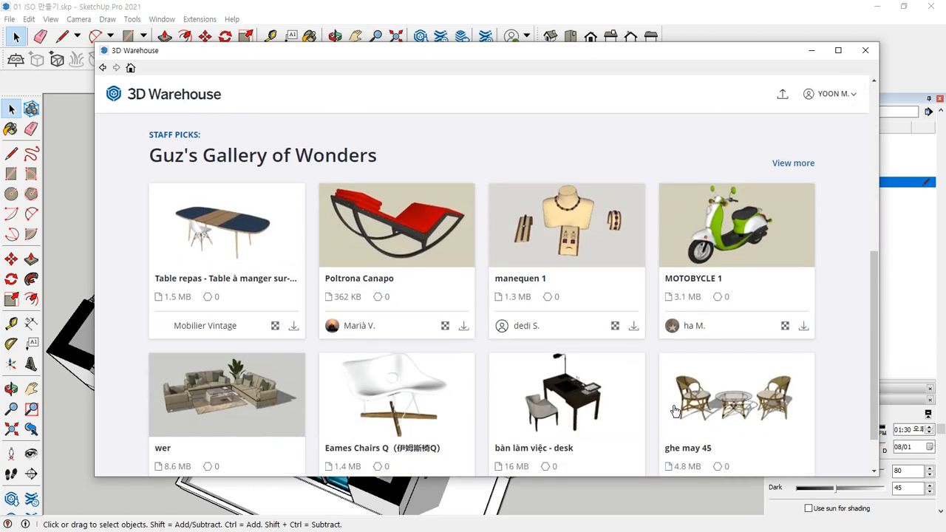
scroll(665, 266, down, 1)
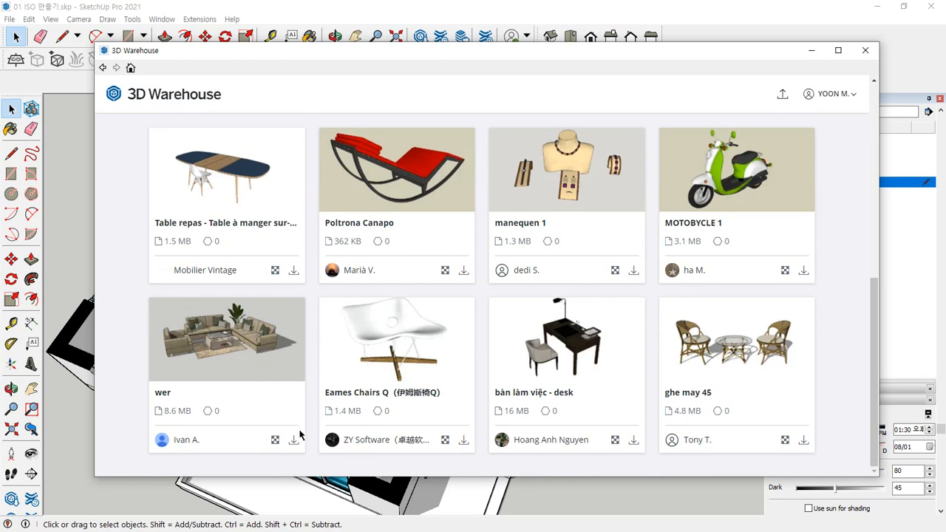
click(281, 351)
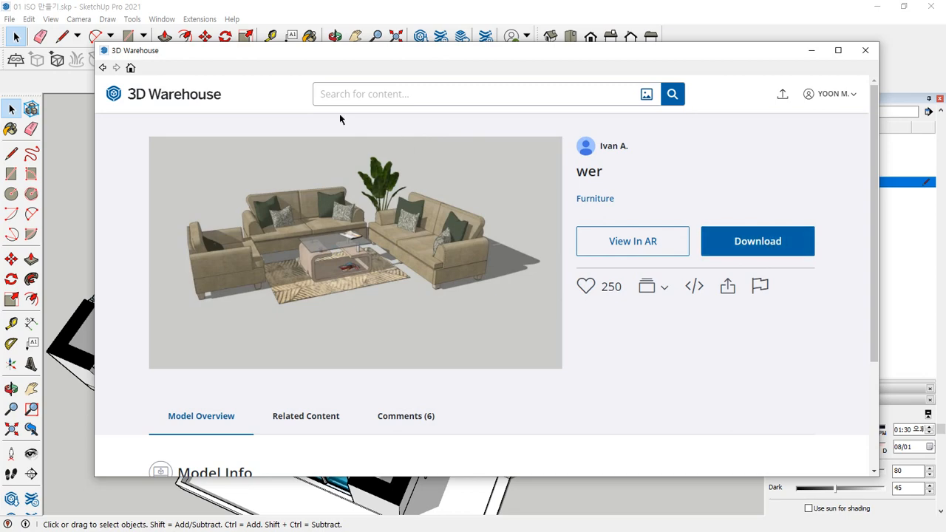
click(102, 67)
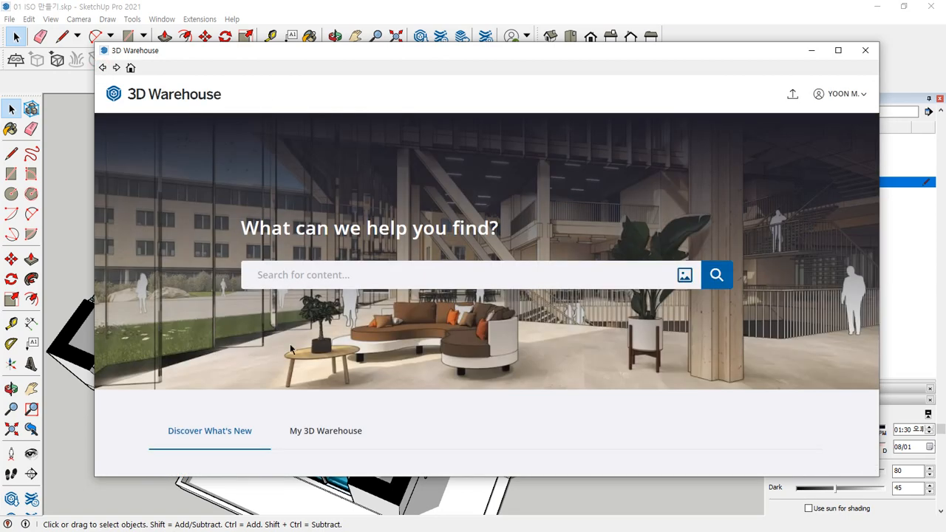
Download the sofa set "wer" directly into the model and place it on the open ground beside the house.
scroll(443, 413, down, 5)
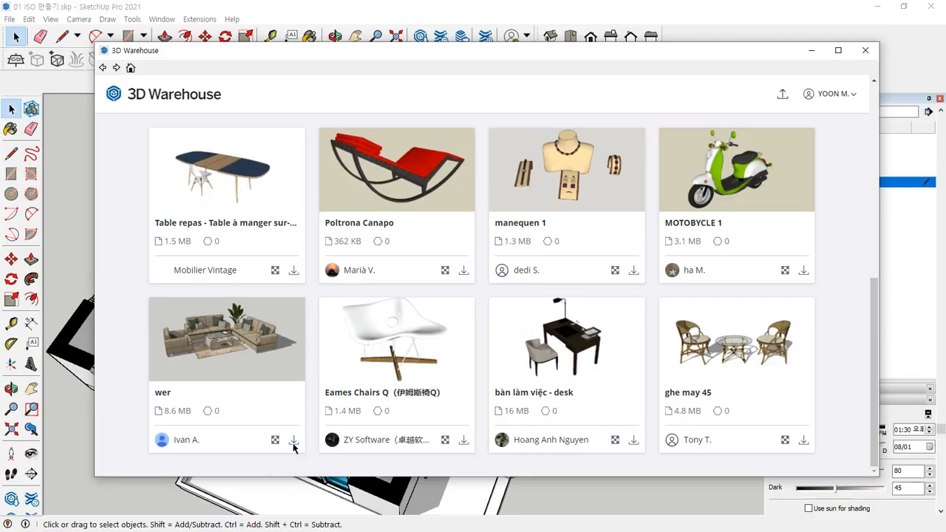
click(295, 436)
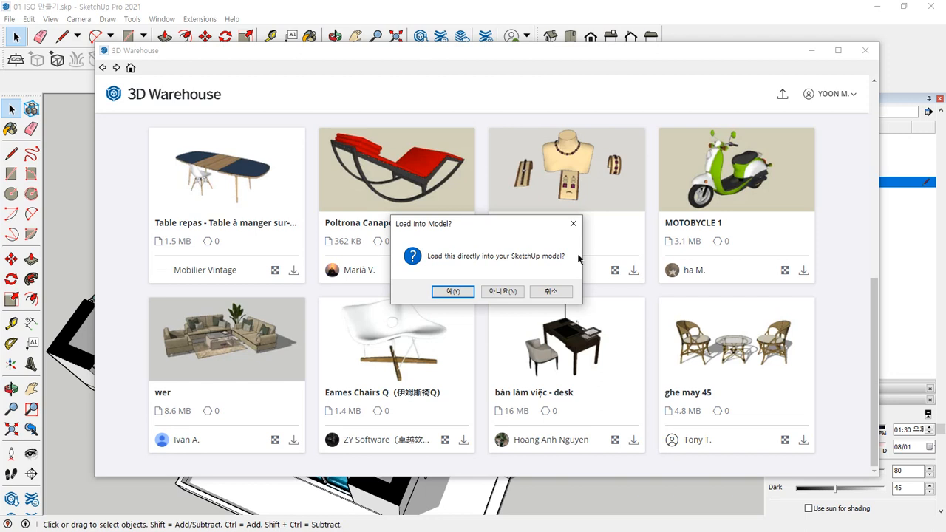
click(453, 292)
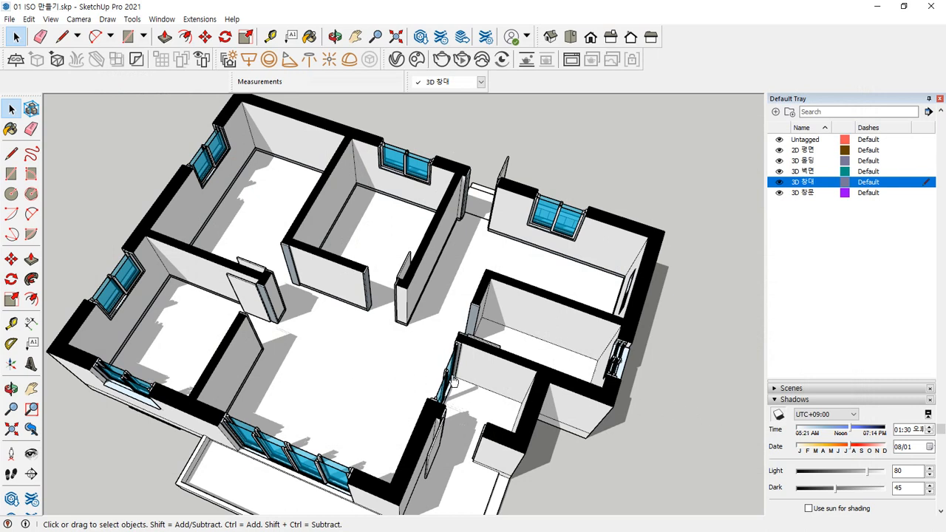
click(655, 390)
Rotate the sofa set 90 degrees on the ground plane about a point on its rug.
scroll(697, 375, down, 3)
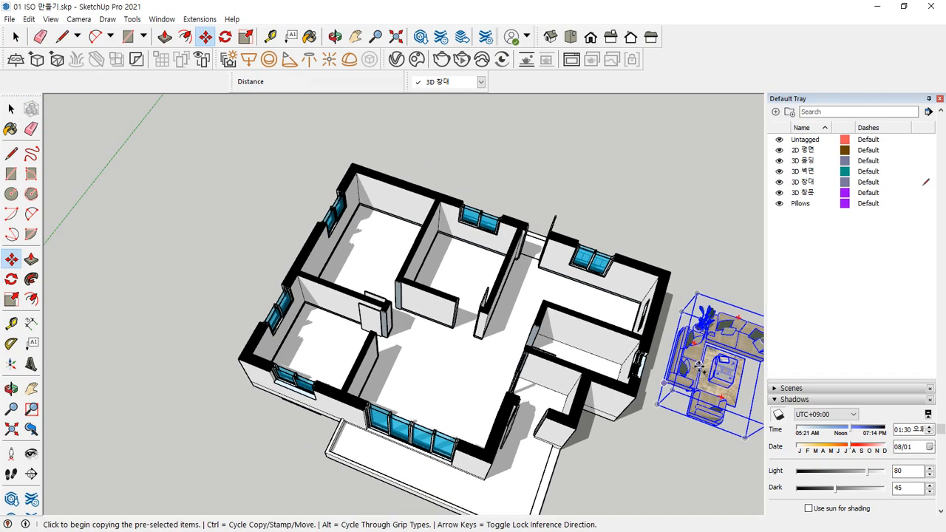
middle_drag(702, 355, 539, 370)
scroll(538, 373, up, 3)
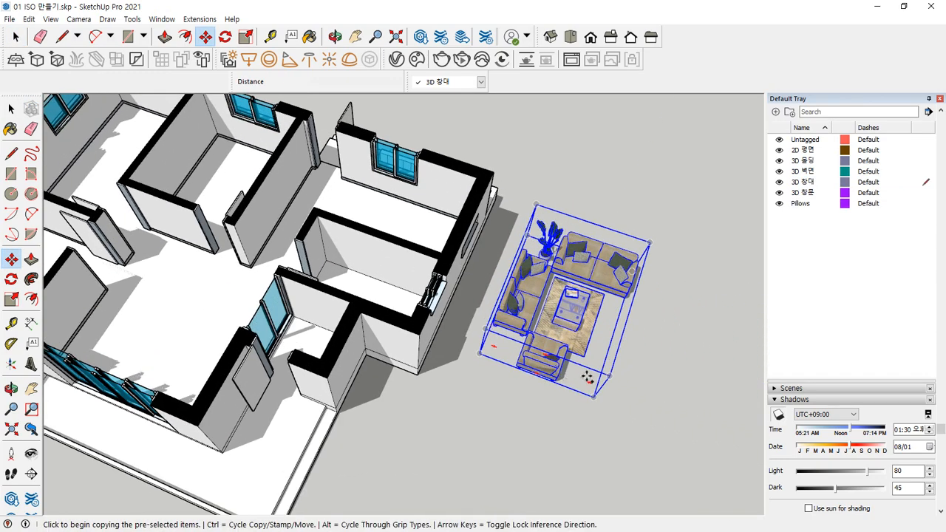
scroll(584, 375, down, 1)
key(q)
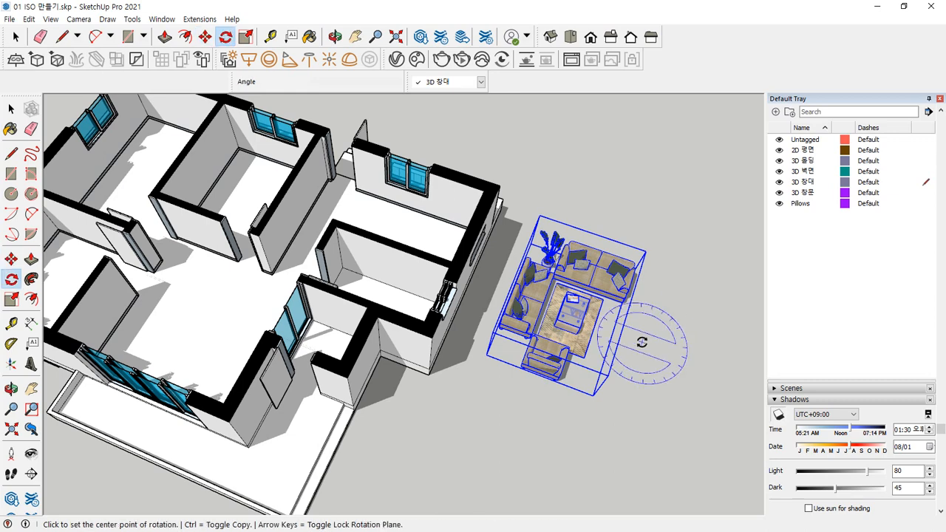
click(596, 322)
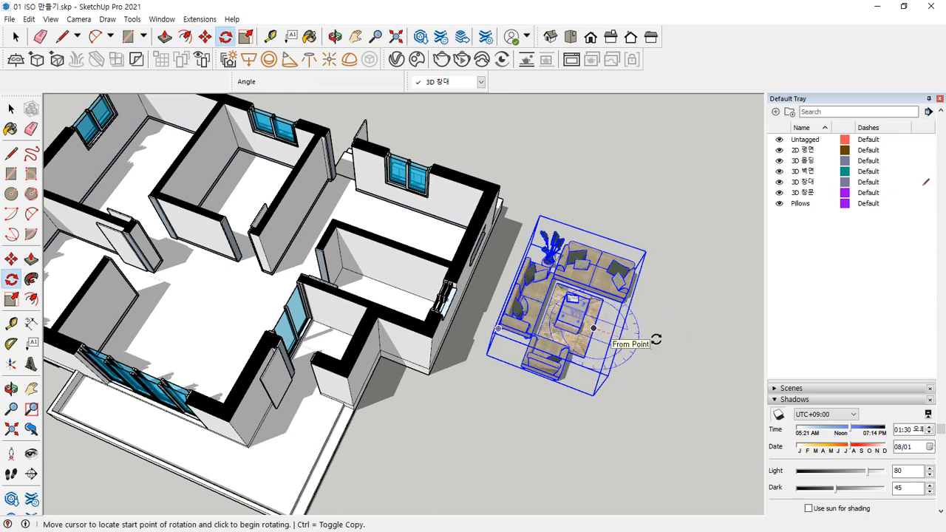
click(657, 338)
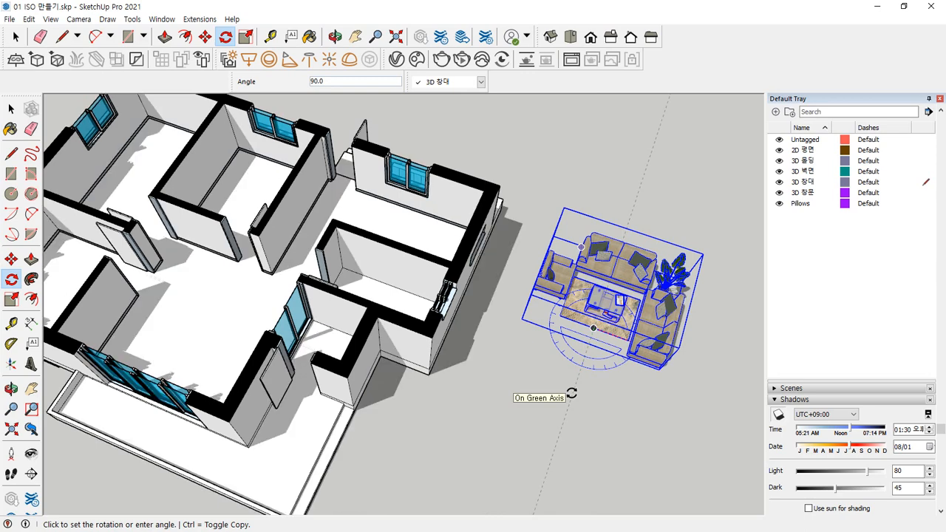
click(572, 394)
key(space)
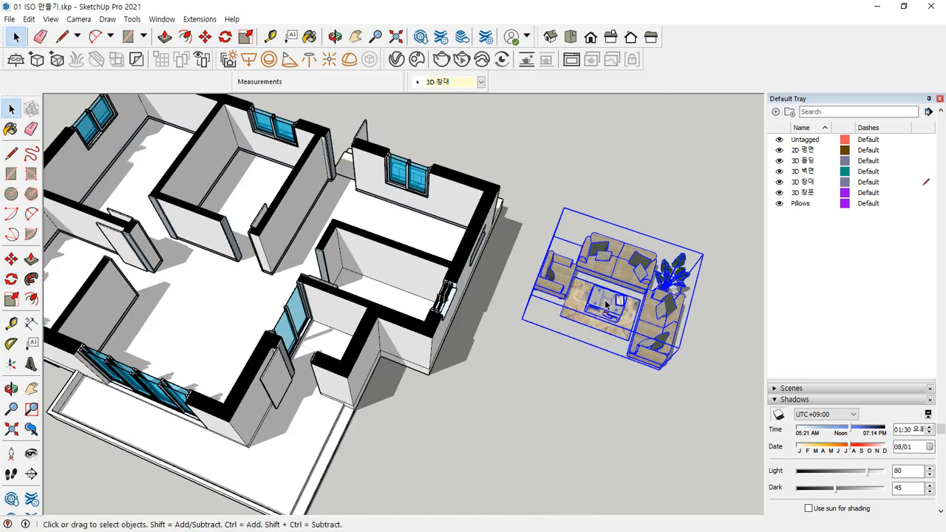
Try flipping the sofa set along the component's red axis, and undo the flip.
middle_drag(606, 303, 605, 296)
right_click(605, 296)
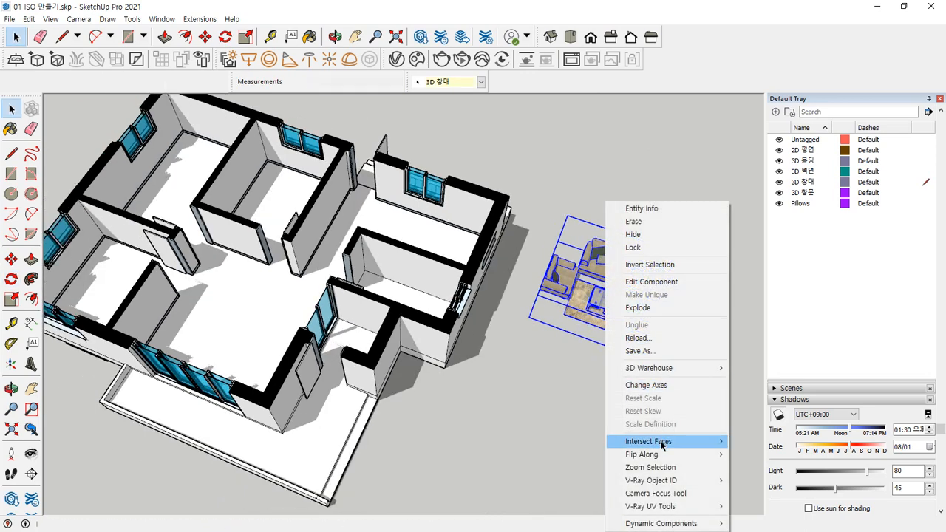
mouse_move(658, 456)
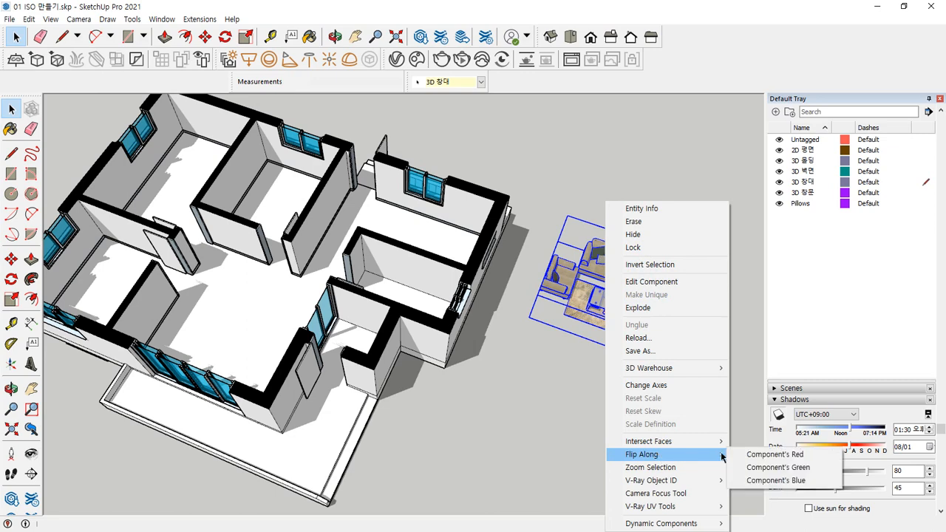
click(753, 455)
scroll(608, 356, down, 6)
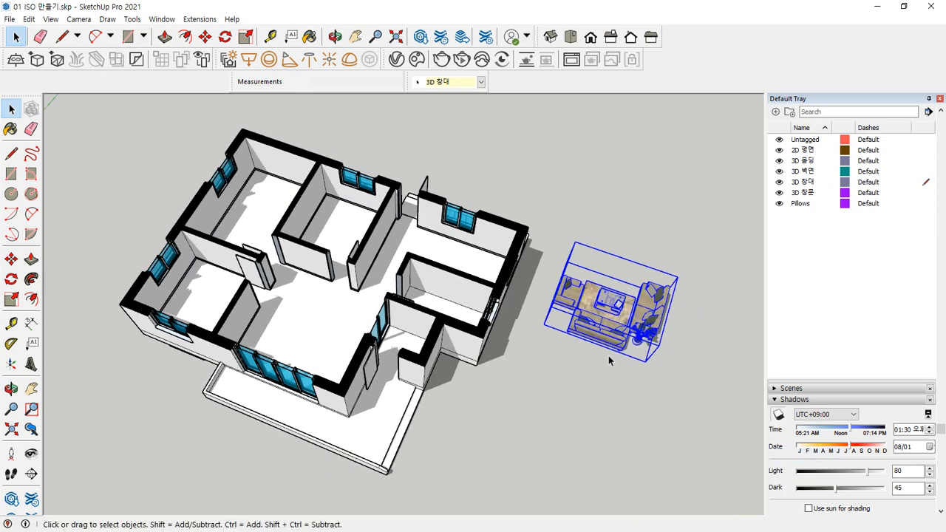
key(ctrl+z)
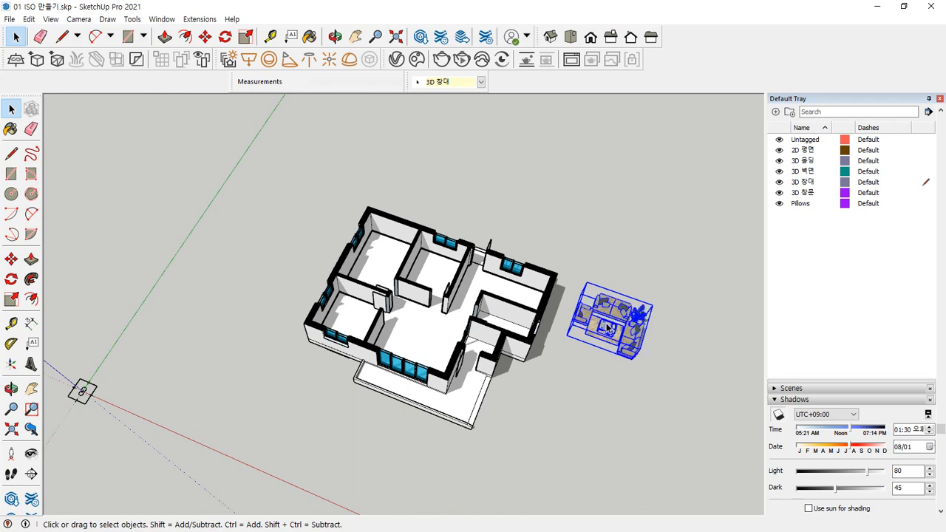
Flip the sofa set along the component's green axis.
right_click(606, 334)
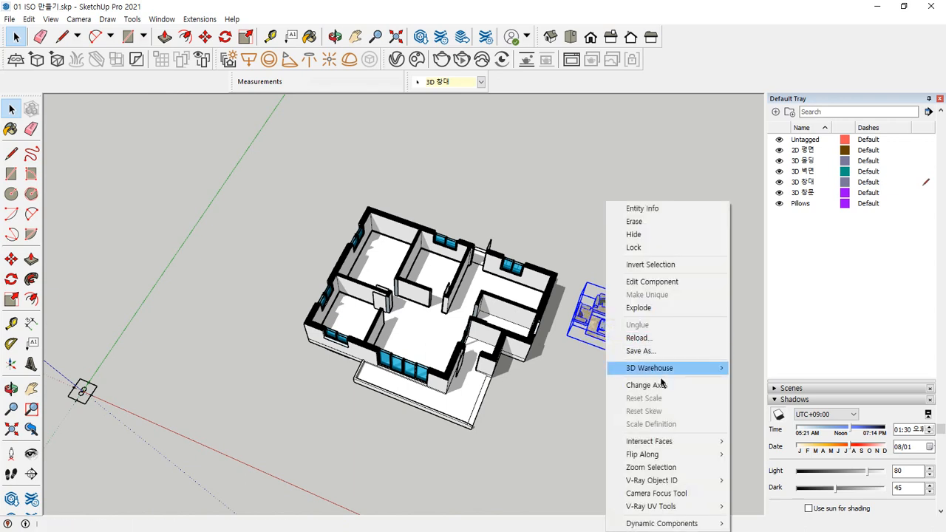
mouse_move(661, 456)
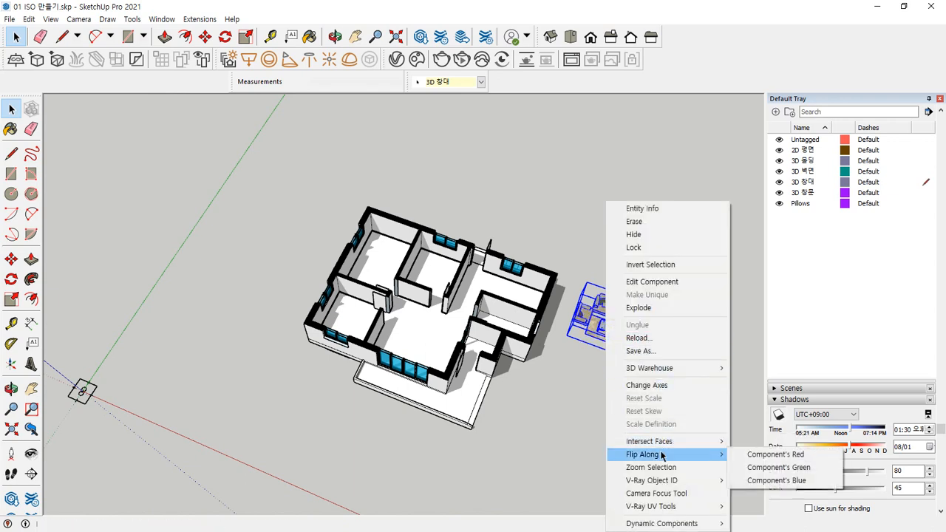
click(766, 467)
scroll(612, 348, up, 6)
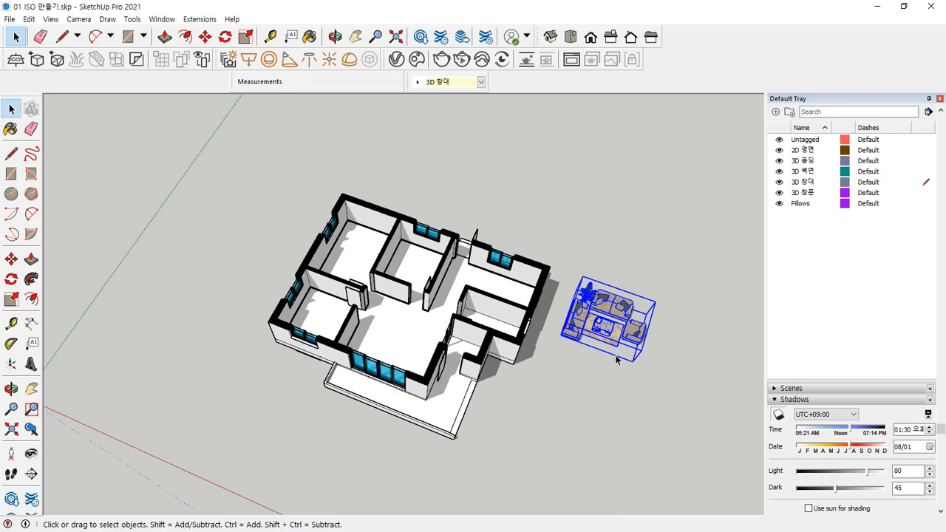
Move the sofa set by its bottom corner from outside the house into the living room, about 10924 mm.
key(m)
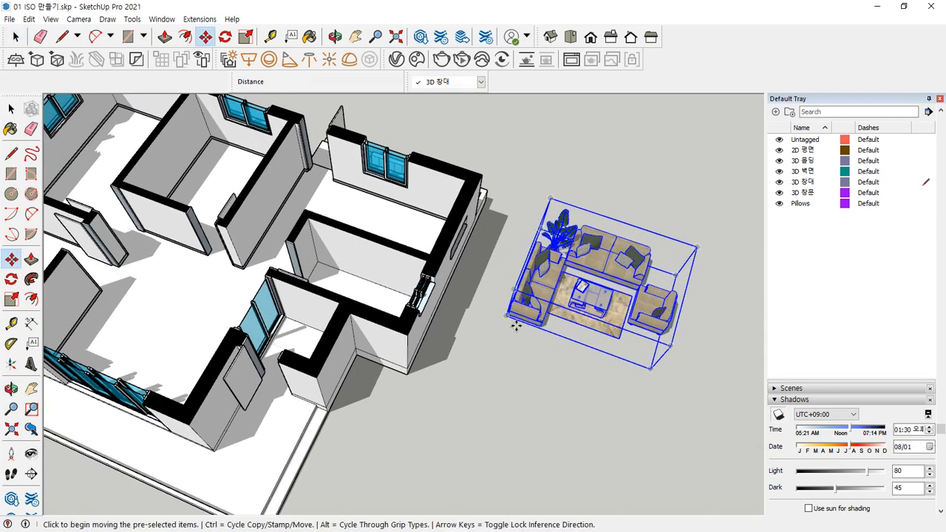
click(509, 316)
middle_drag(95, 343, 207, 318)
scroll(236, 315, up, 5)
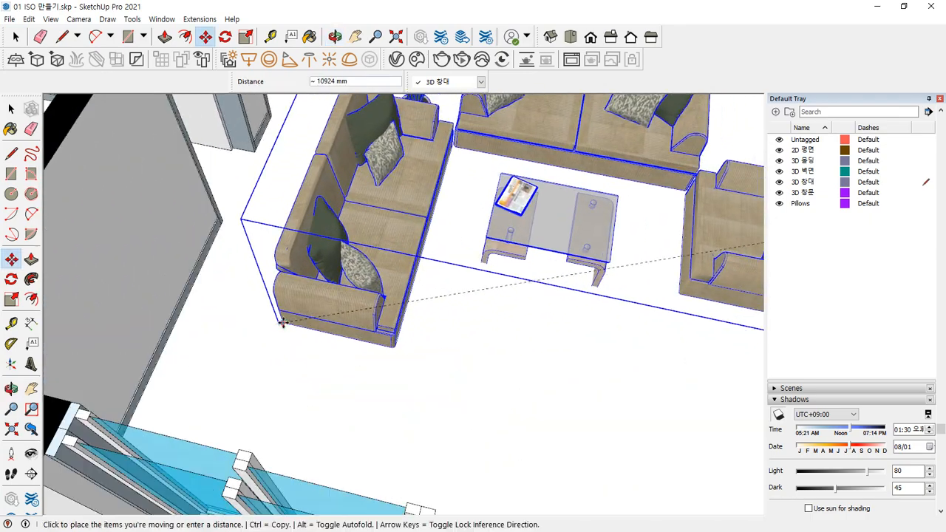
click(284, 327)
Move the sofa set against the living room's side wall near the balcony window and nudge it slightly into position.
mouse_move(409, 399)
middle_down()
mouse_move(394, 397)
mouse_move(295, 296)
middle_up()
scroll(296, 262, up, 3)
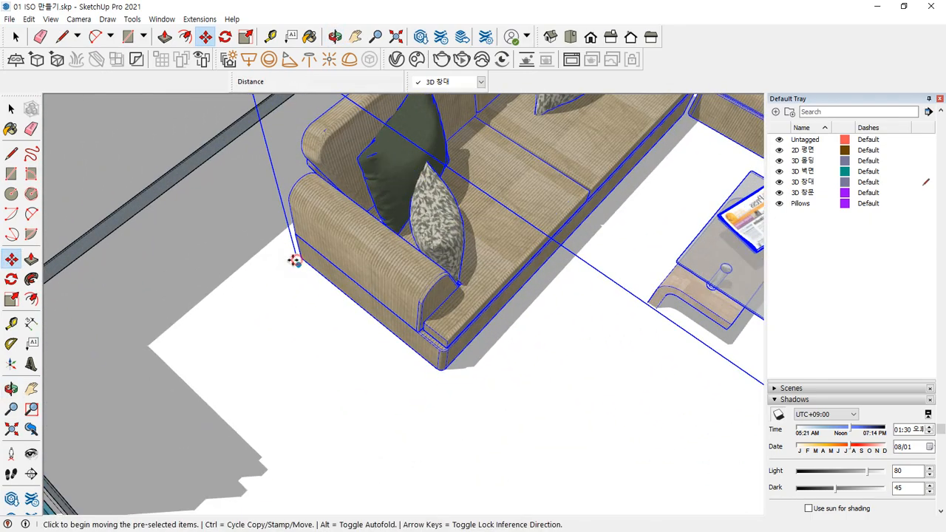
click(295, 260)
middle_drag(295, 261, 170, 258)
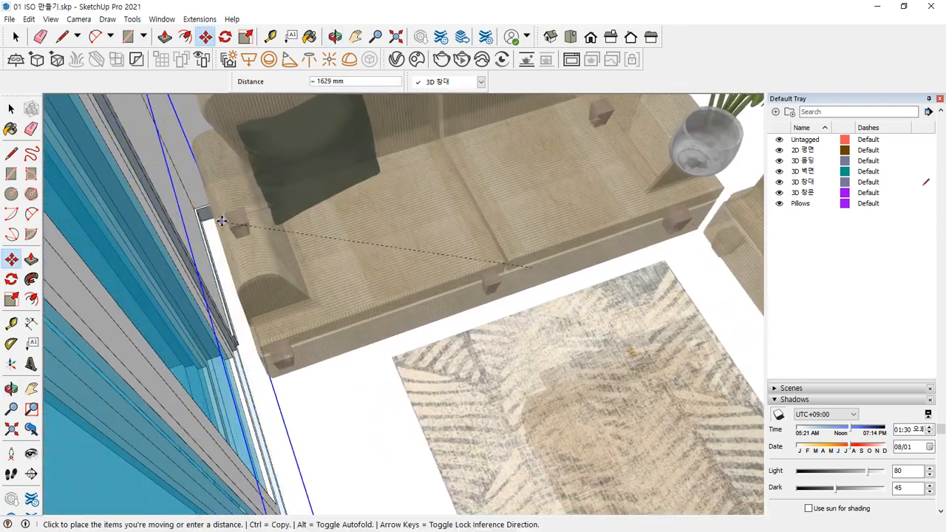
click(229, 212)
scroll(229, 212, down, 10)
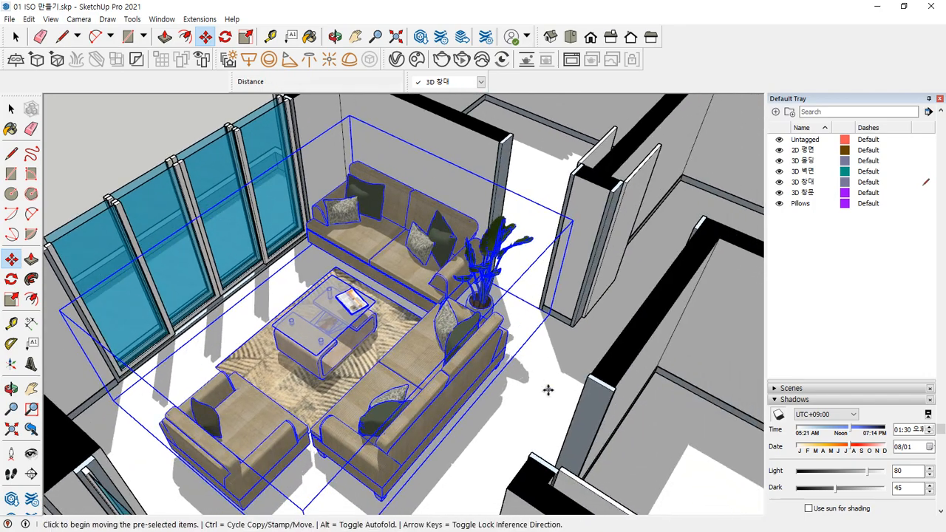
click(505, 384)
click(502, 382)
scroll(502, 382, down, 5)
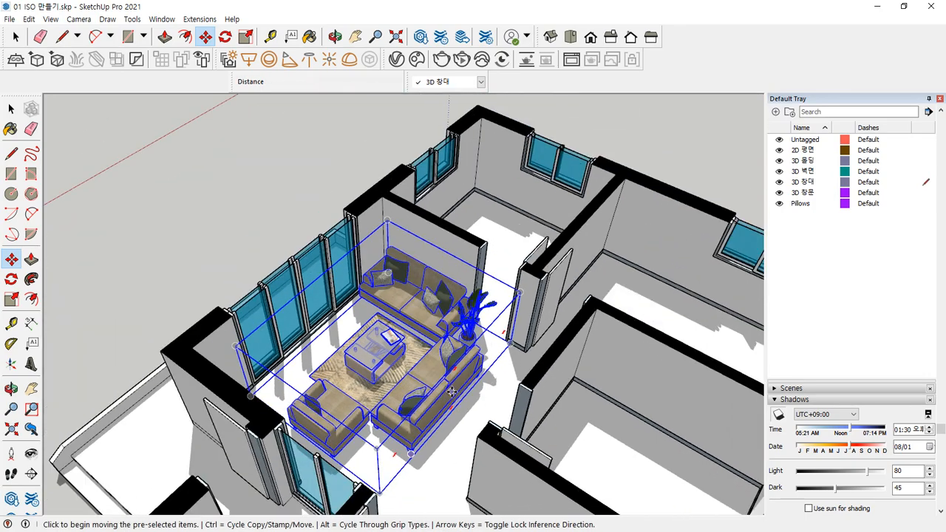
Deselect the sofa set and check its placement in the living room from the balcony side and from above.
key(space)
click(234, 291)
middle_drag(234, 291, 702, 321)
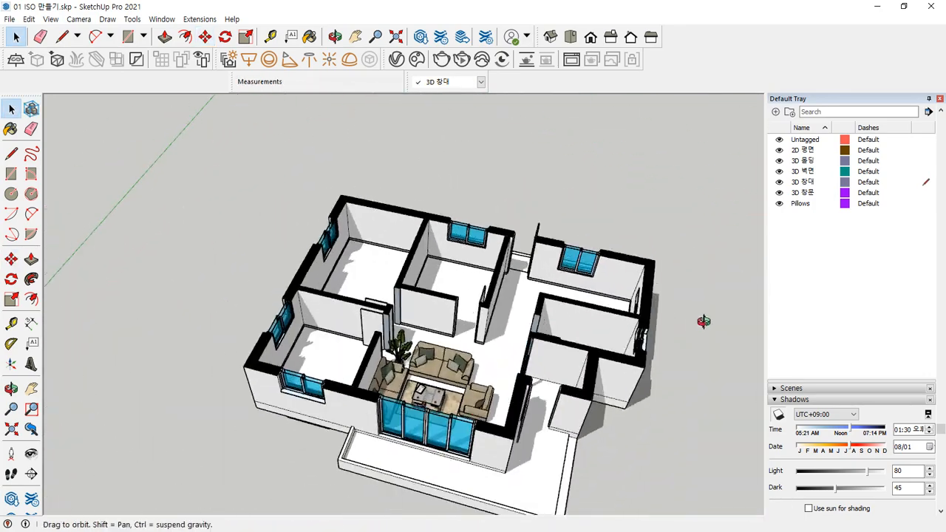
scroll(468, 338, up, 6)
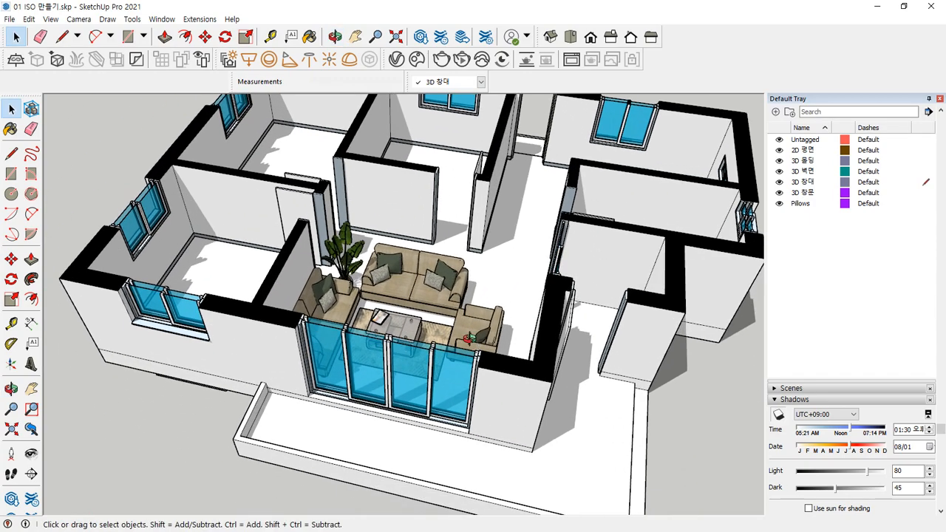
middle_drag(469, 338, 449, 273)
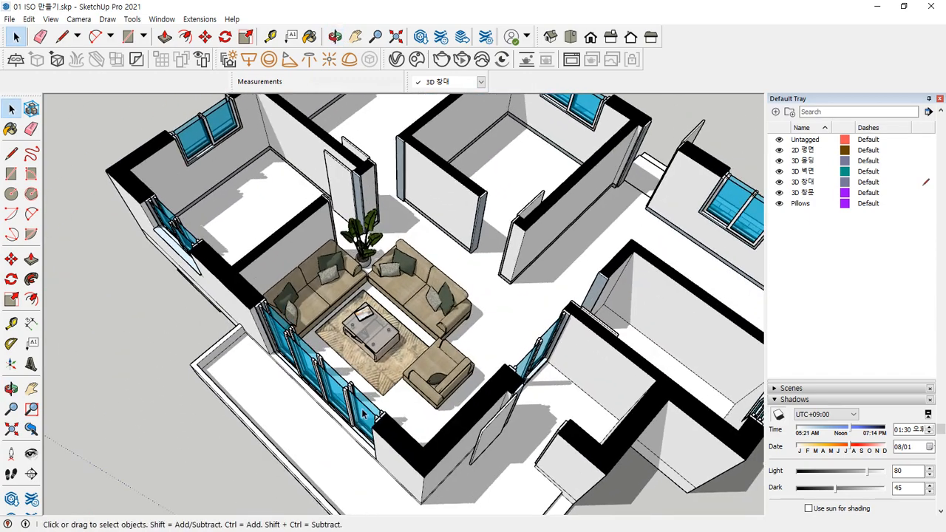